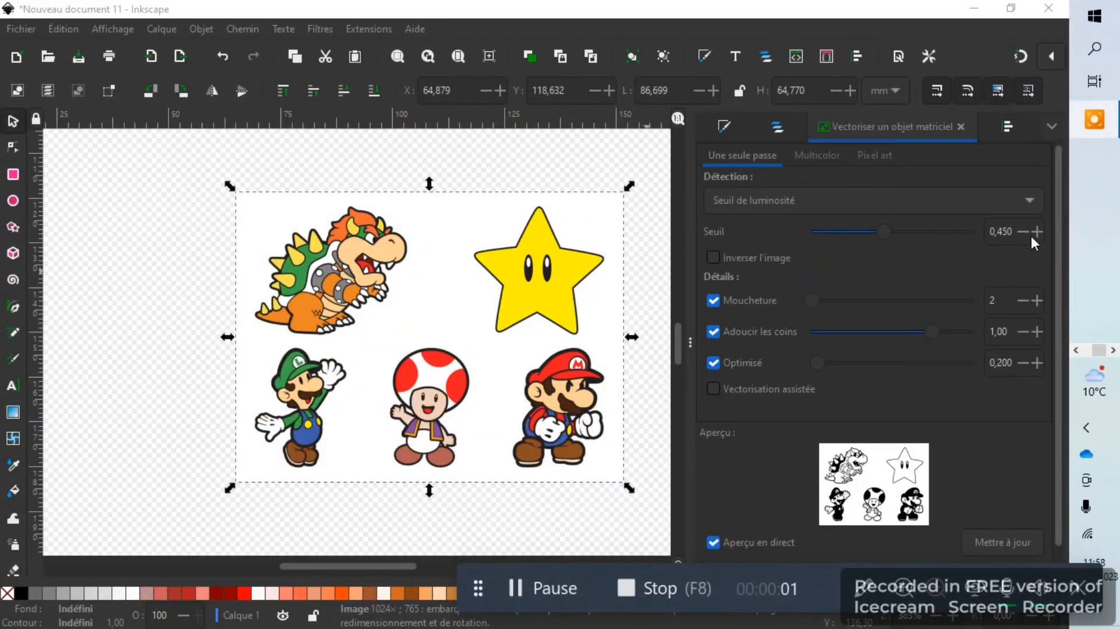
Set the brightness threshold of the single-pass trace to 0.530 and refresh the preview
double_click(1038, 232)
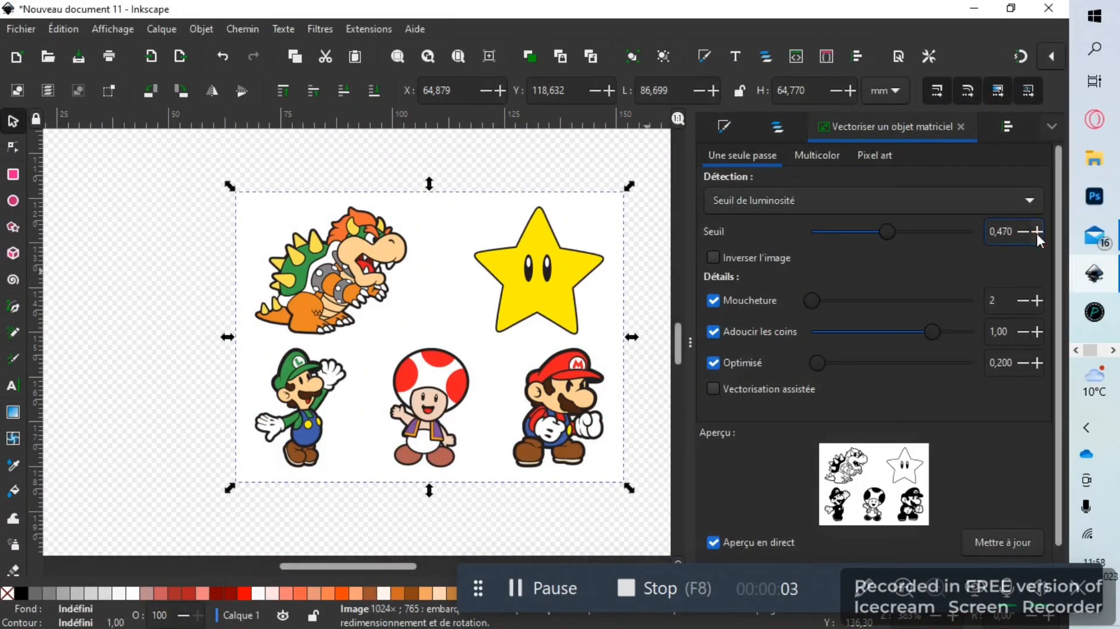
left_click(1037, 232)
left_click(1038, 232)
left_click(1037, 232)
left_click(1037, 232)
left_click(1037, 231)
left_click(1037, 232)
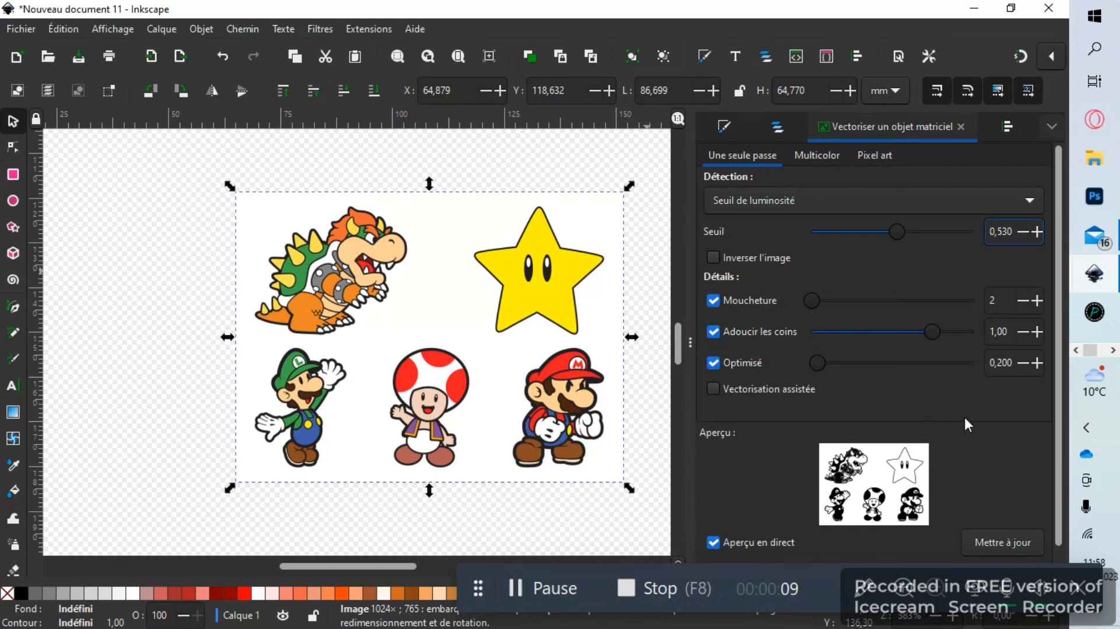
left_click(1006, 543)
Apply the trace to the cartoon image and move the black traced path aside from the original
left_click_drag(768, 576, 734, 12)
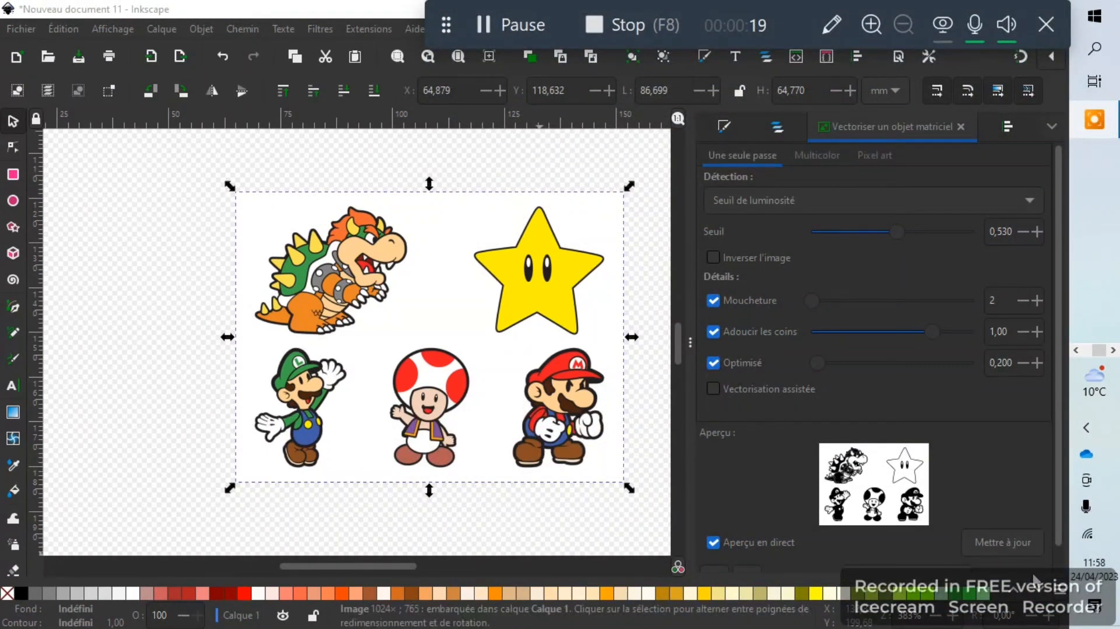
scroll(992, 525, "down", 1)
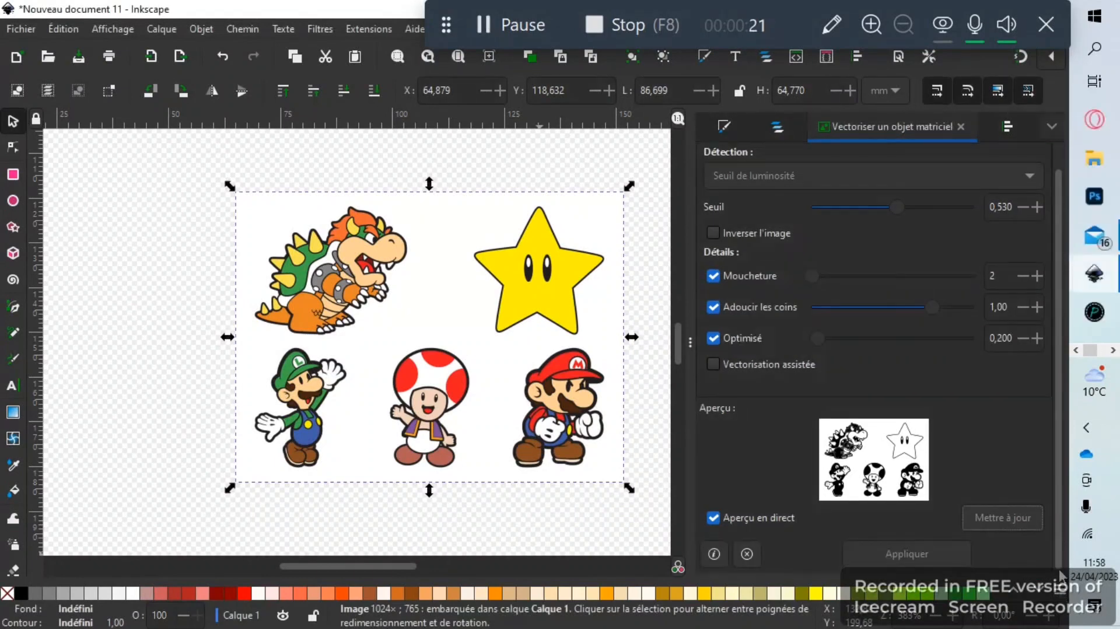
left_click(908, 555)
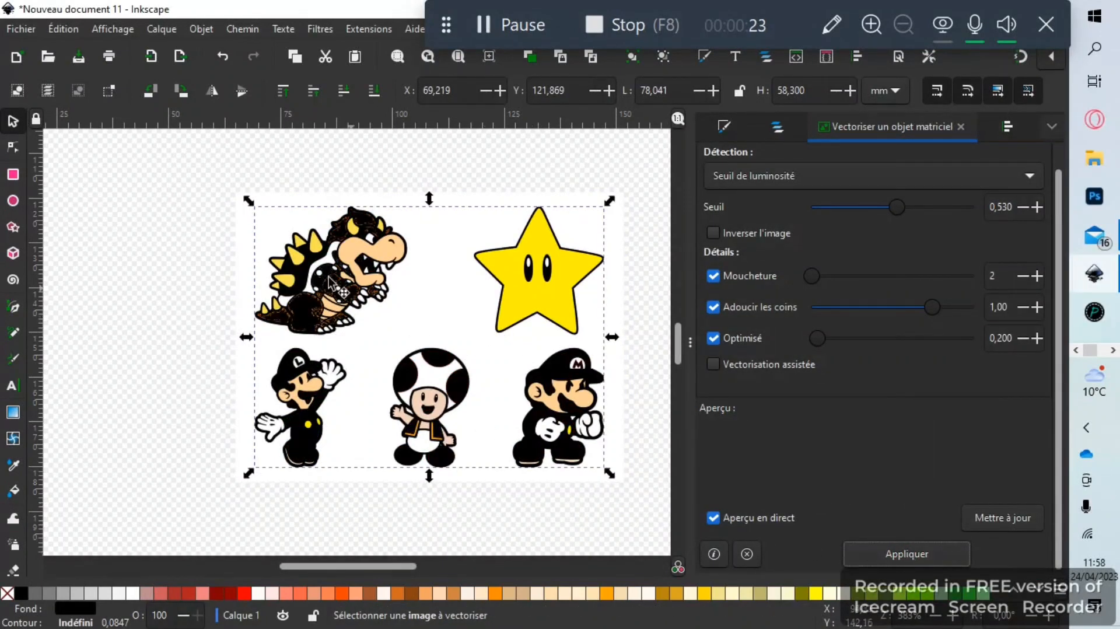
left_click_drag(460, 382, 264, 437)
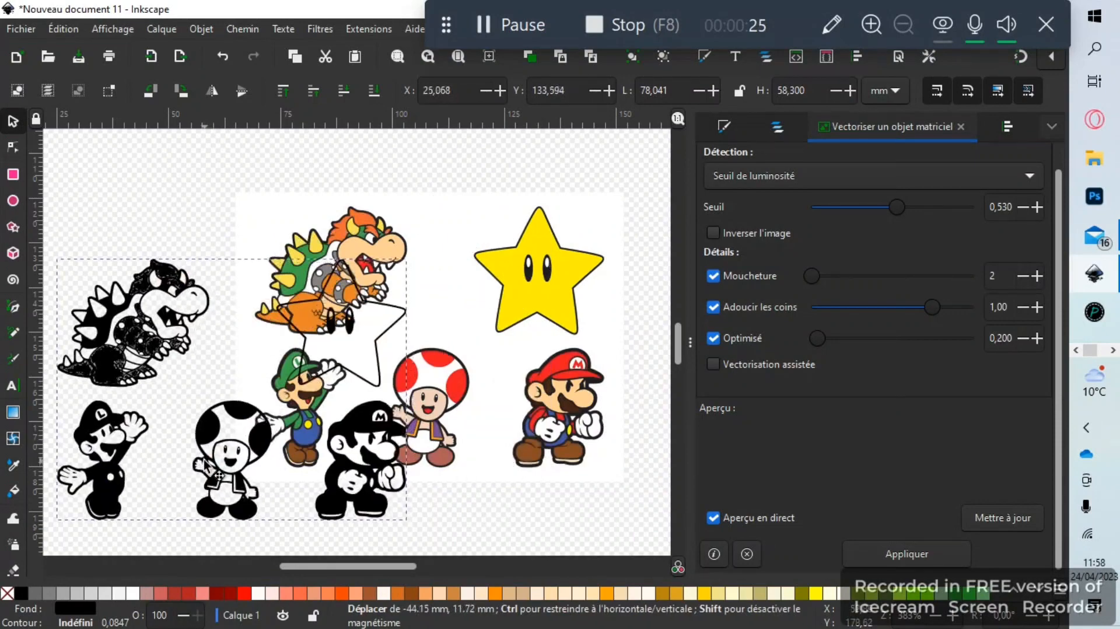
Delete the original colour image and move the traced path back to the middle of the canvas
left_click(365, 225)
key("Delete")
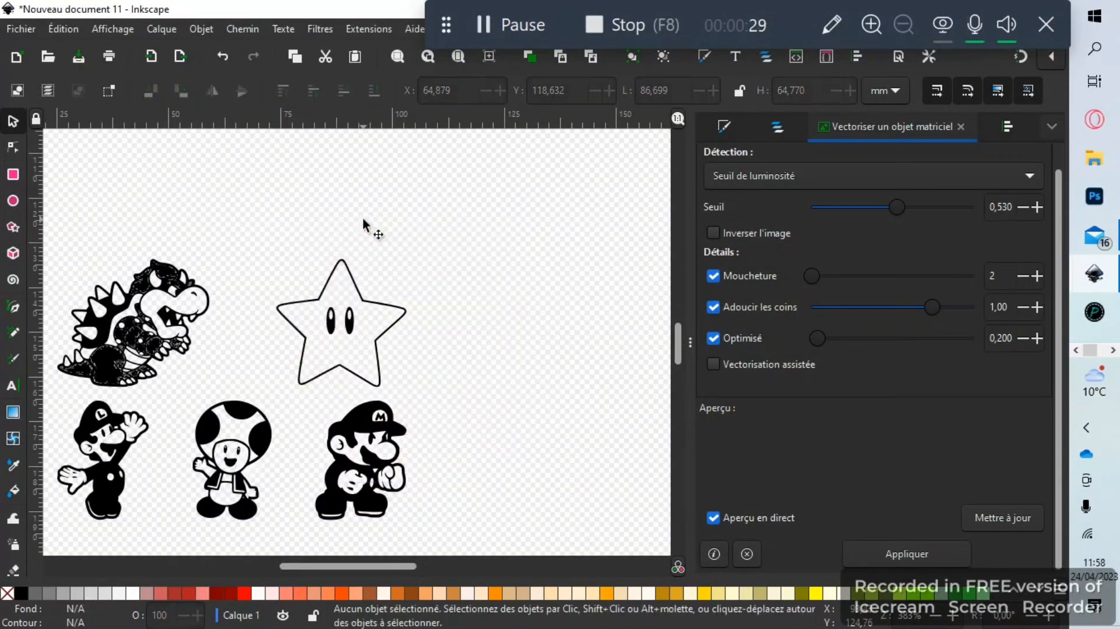
left_click(387, 337)
left_click_drag(388, 340, 562, 290)
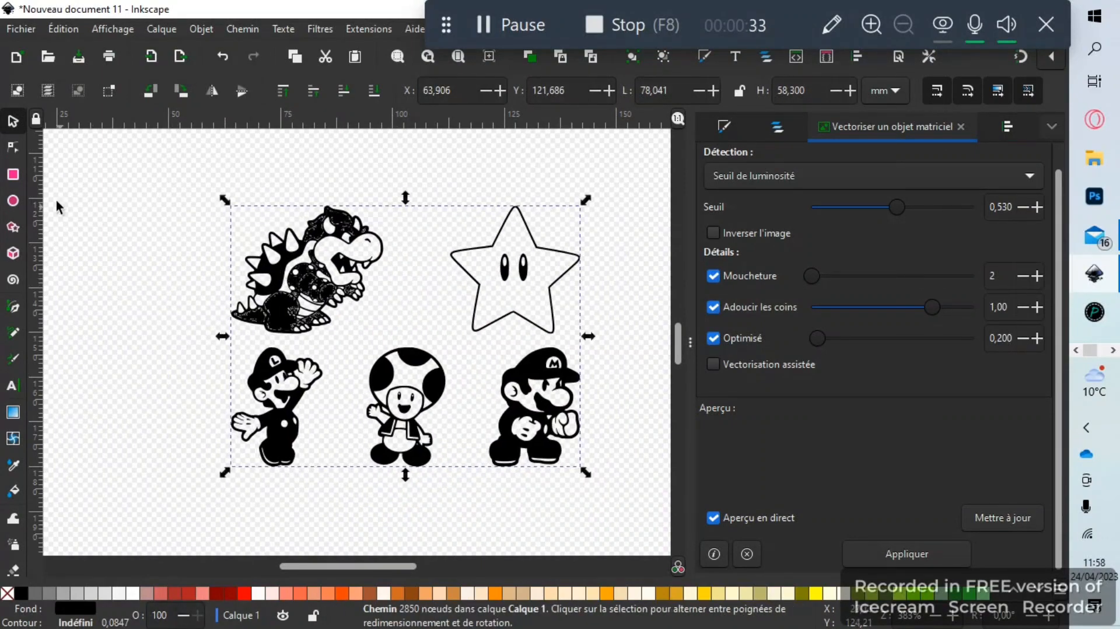
Inspect the nodes of the traced path, and reselect the whole path as one object
left_click(14, 146)
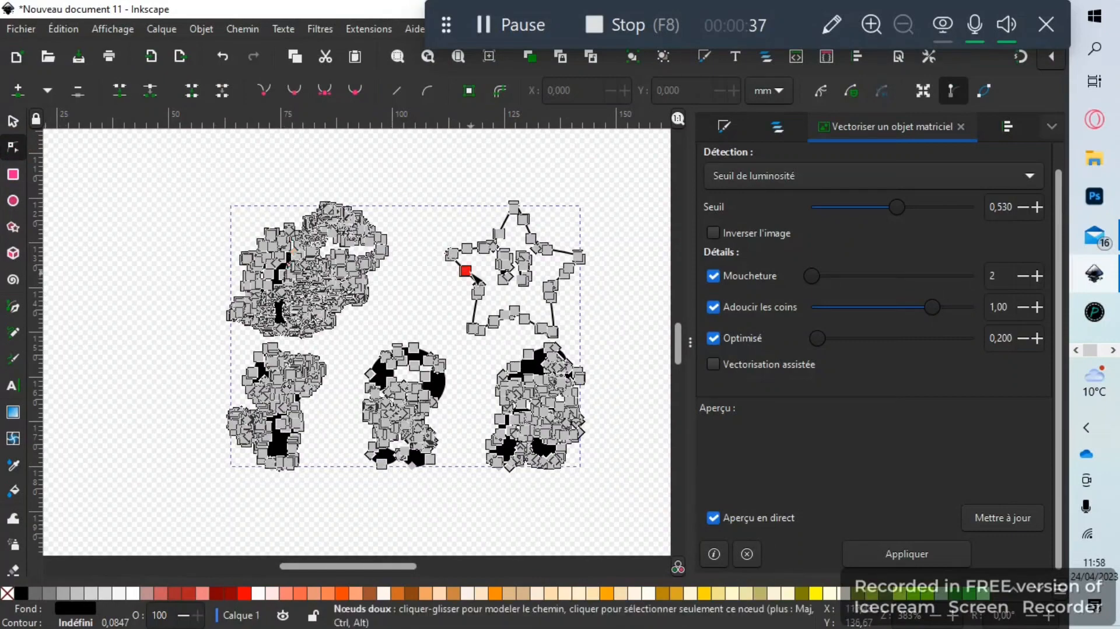
left_click(22, 123)
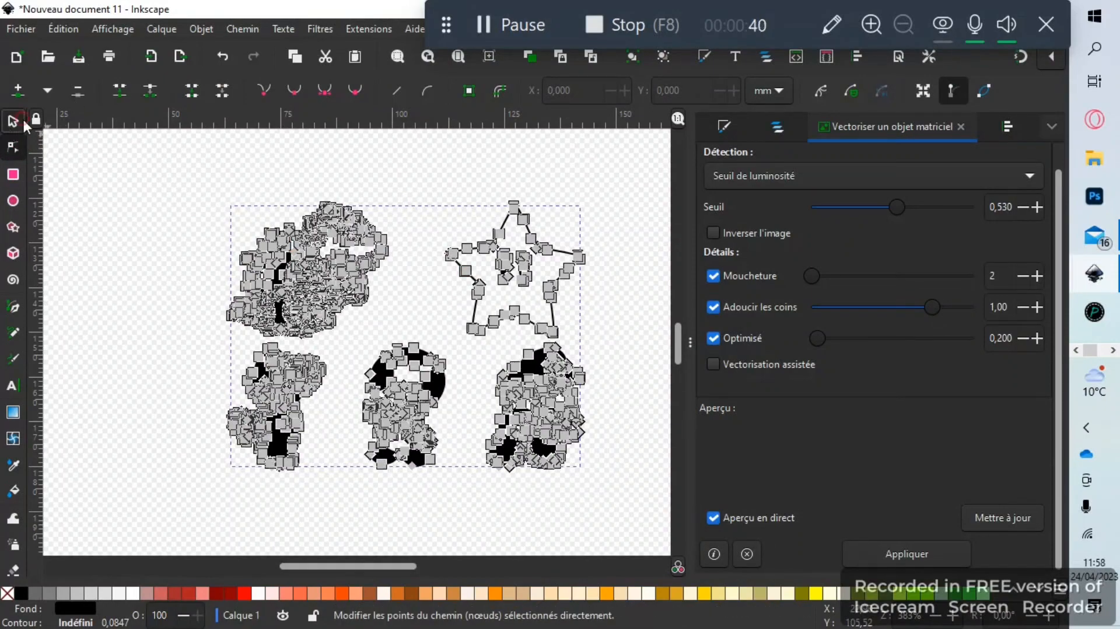
left_click(179, 184)
left_click(303, 290)
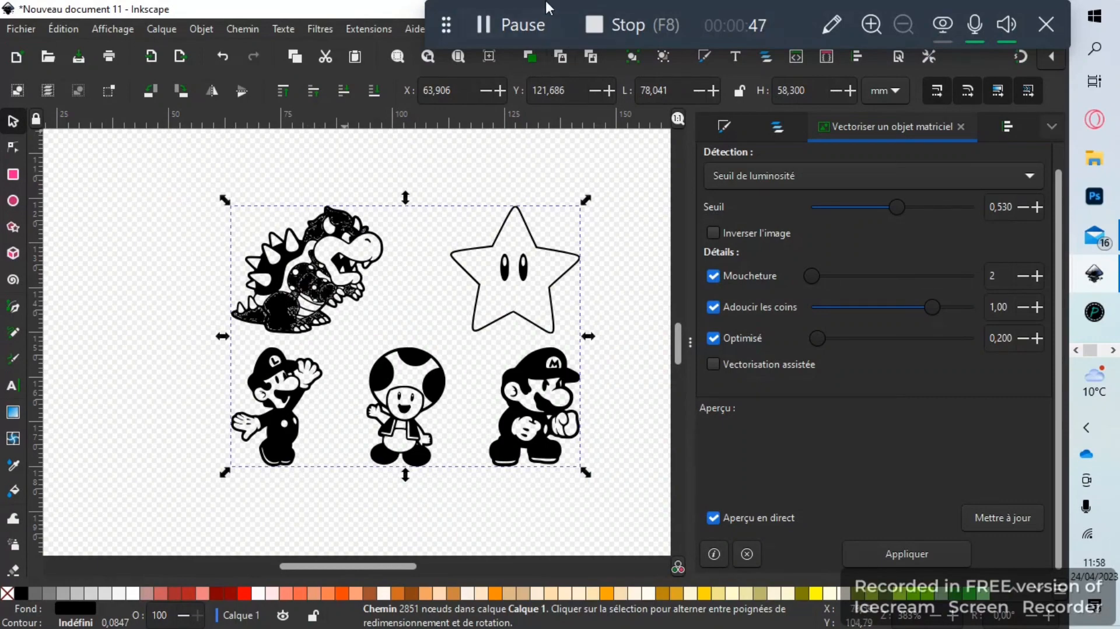
Break the traced path apart into its separate subpaths and deselect them
left_click_drag(552, 22, 588, 587)
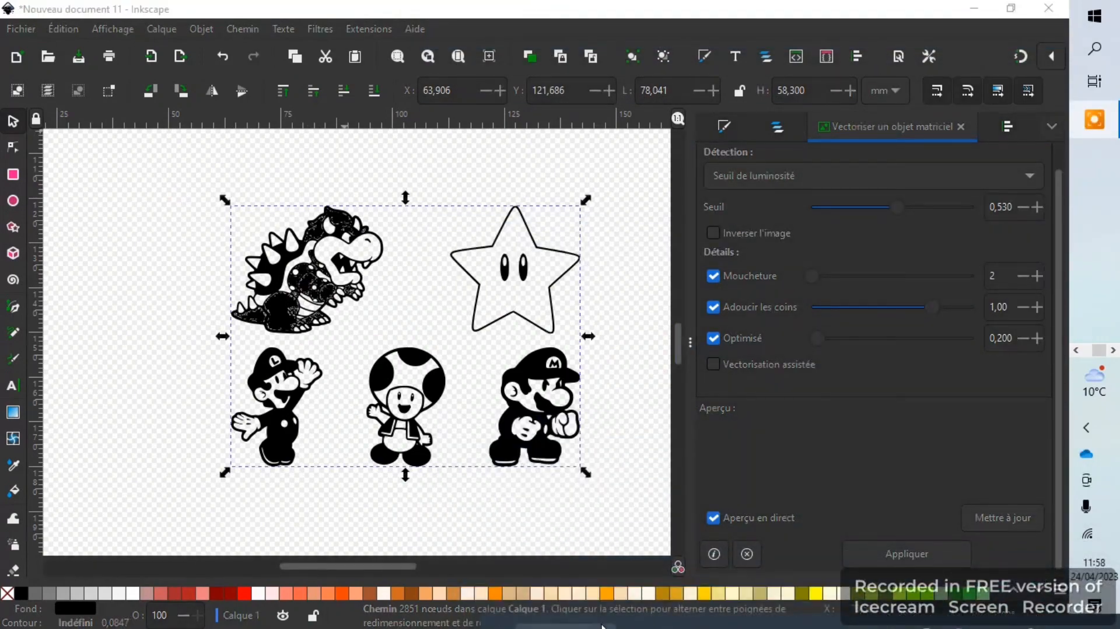
left_click(350, 29)
left_click(315, 123)
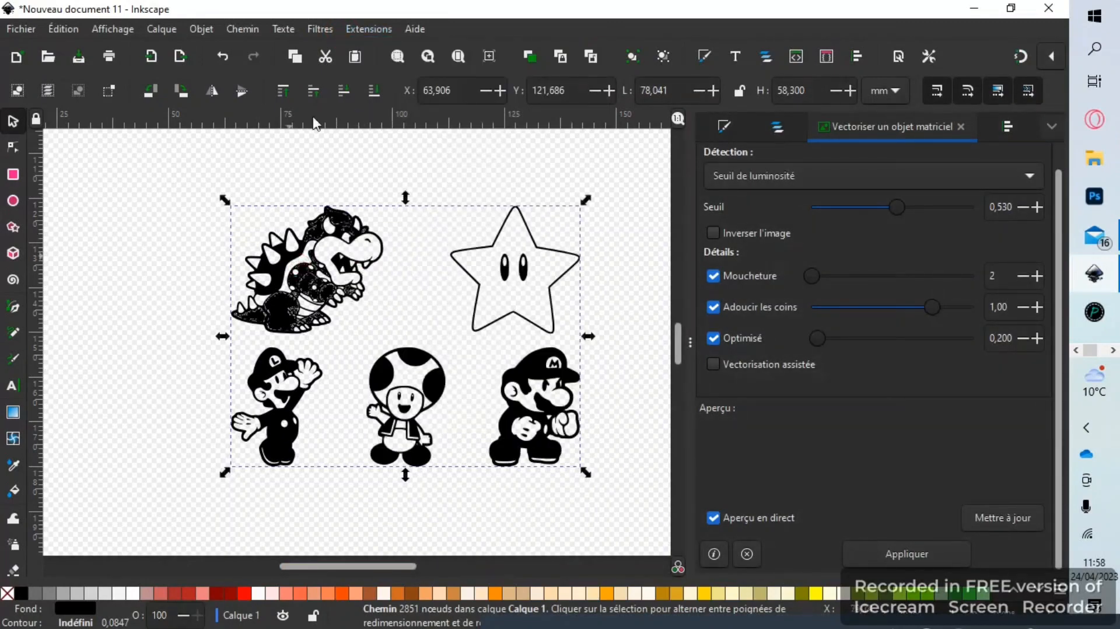
left_click(314, 33)
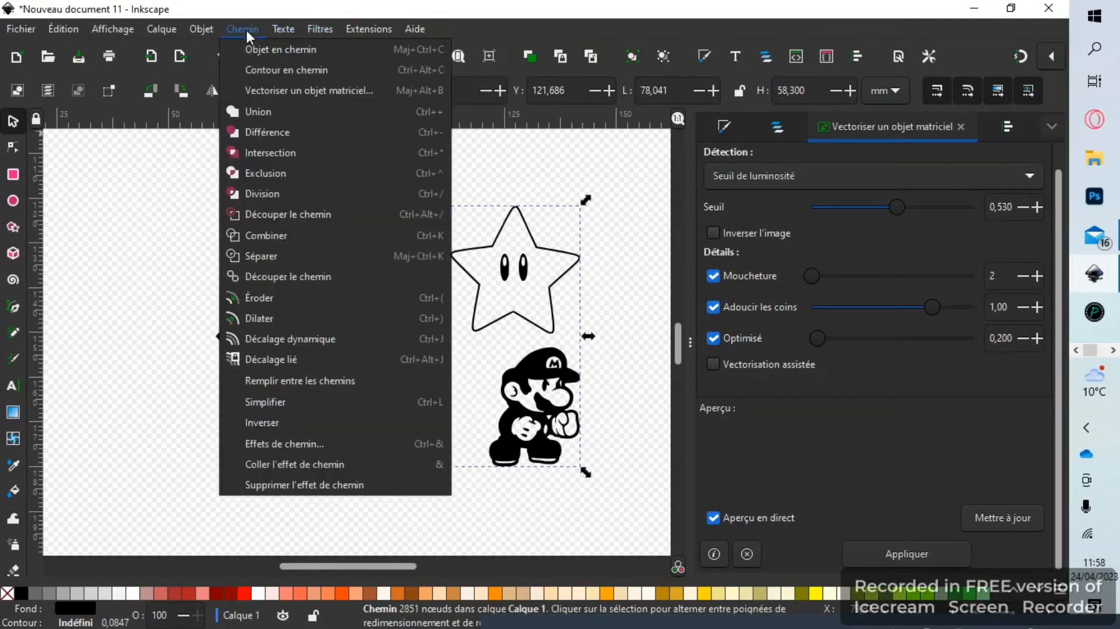
mouse_move(246, 28)
left_click(267, 256)
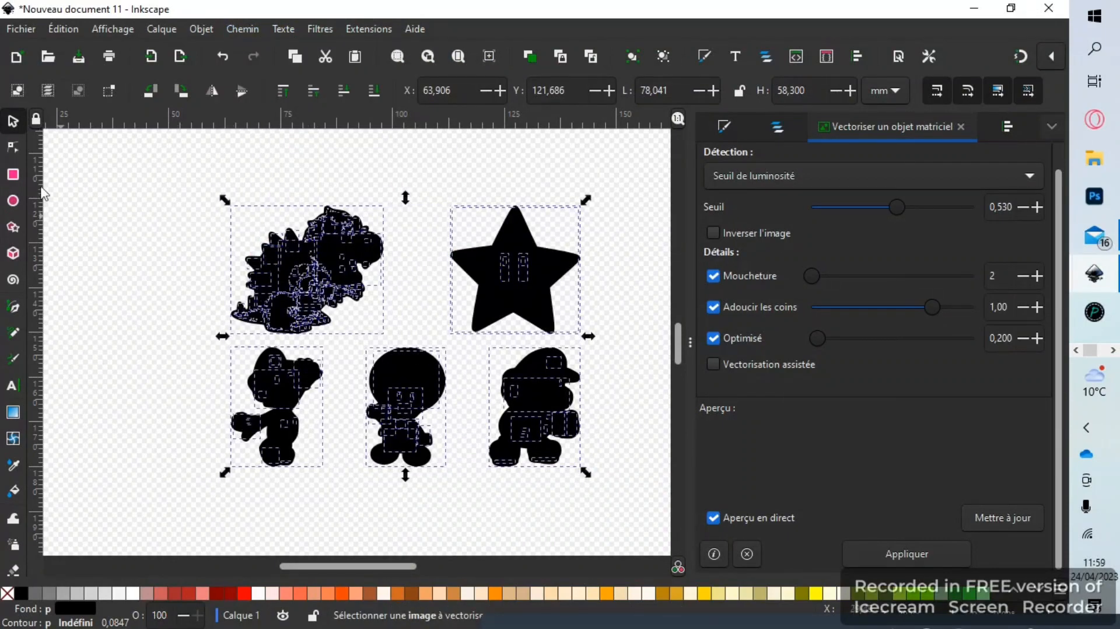
left_click(63, 184)
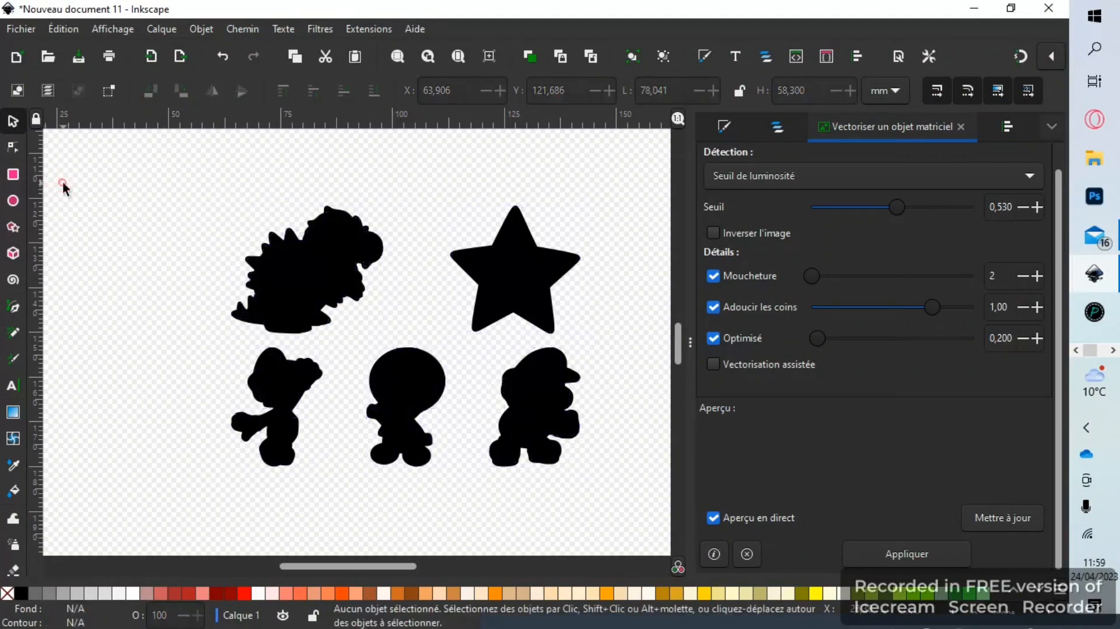
Delete the three lower characters and the spiky dragon with all their inner pieces, keeping only the star's paths
left_click(13, 147)
left_click_drag(139, 186, 434, 510)
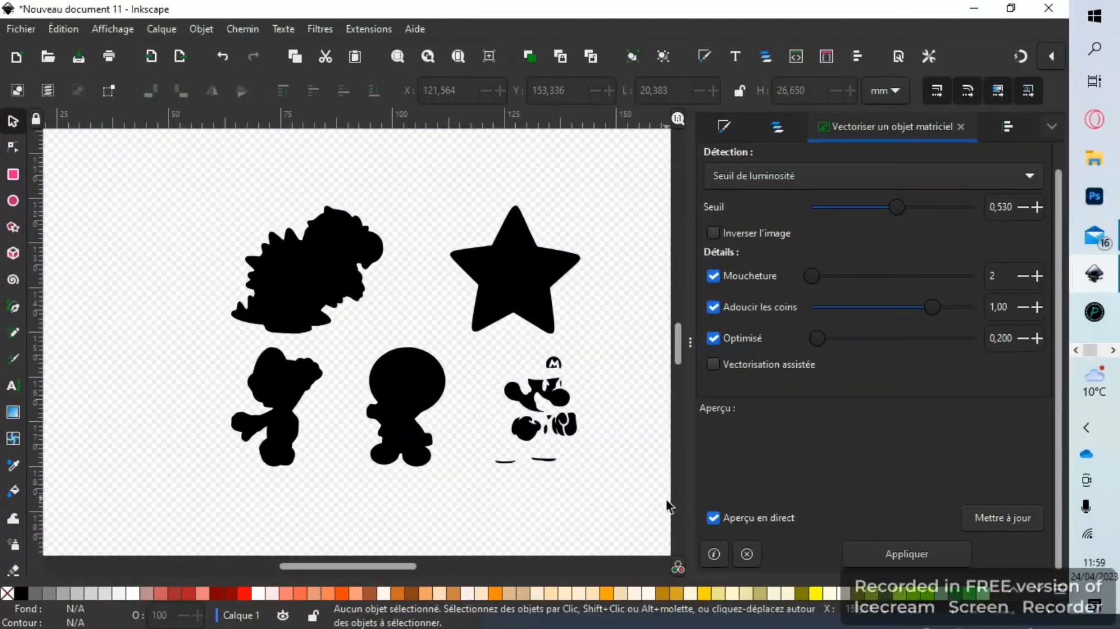
left_click_drag(614, 506, 180, 345)
key("Delete")
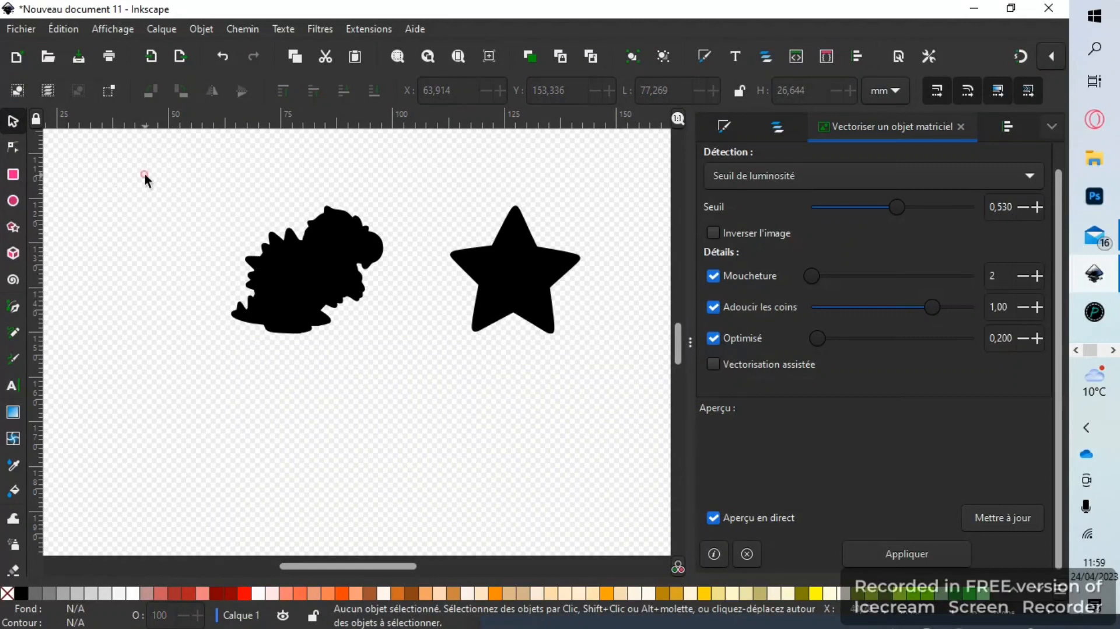
left_click_drag(145, 173, 403, 397)
key("Delete")
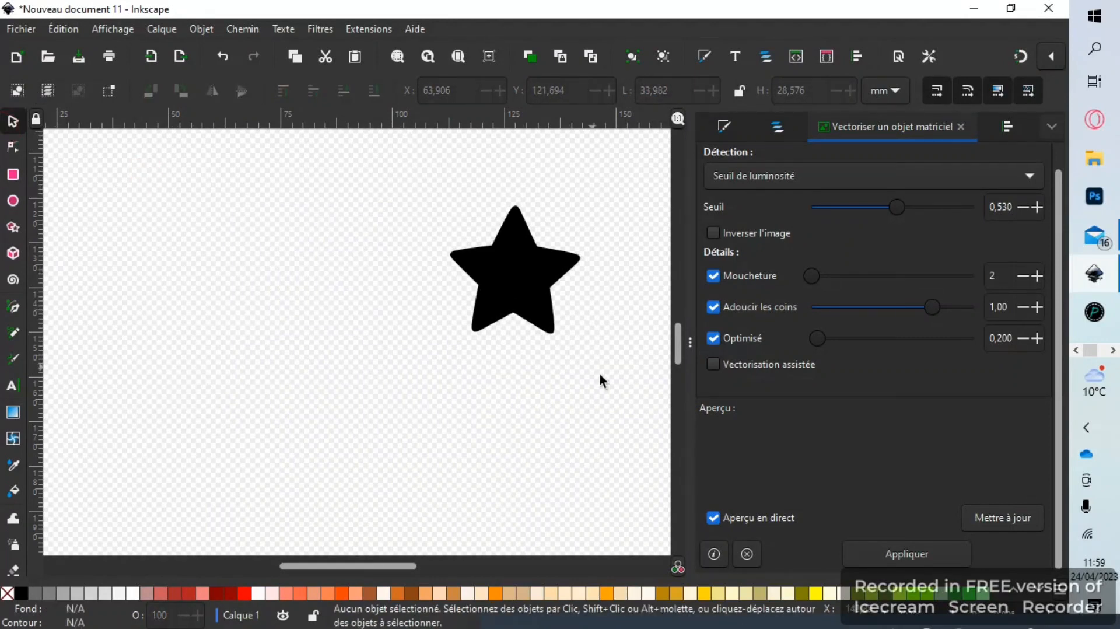
Move all the star's paths together towards the middle of the canvas and deselect them
left_click_drag(600, 378, 382, 158)
left_click_drag(537, 303, 400, 417)
scroll(465, 323, "up", 2, "ctrl")
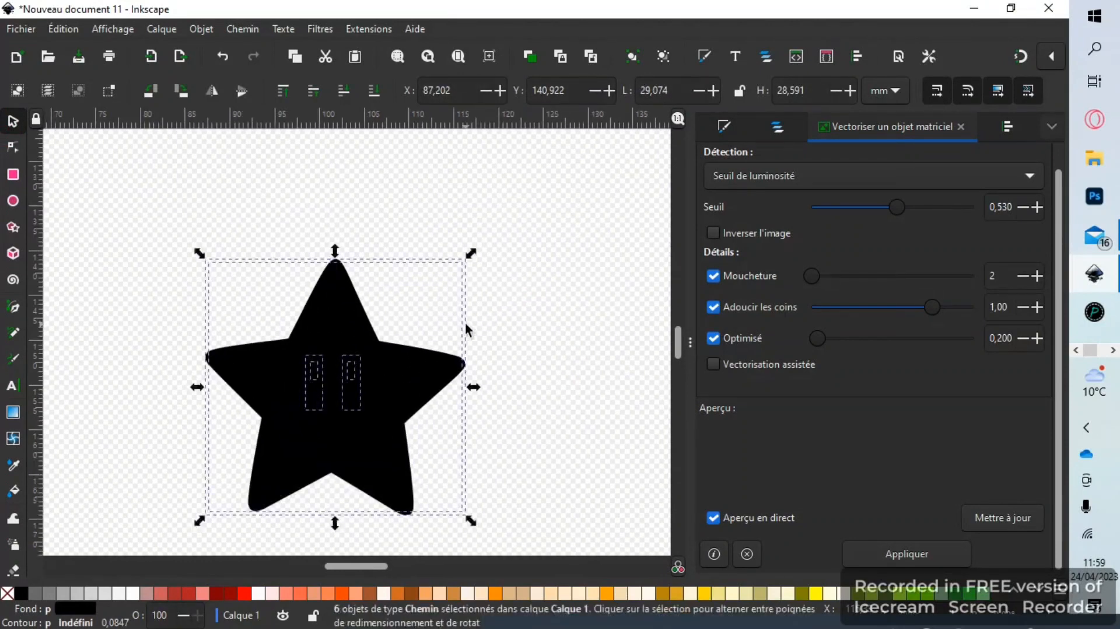
left_click(556, 439)
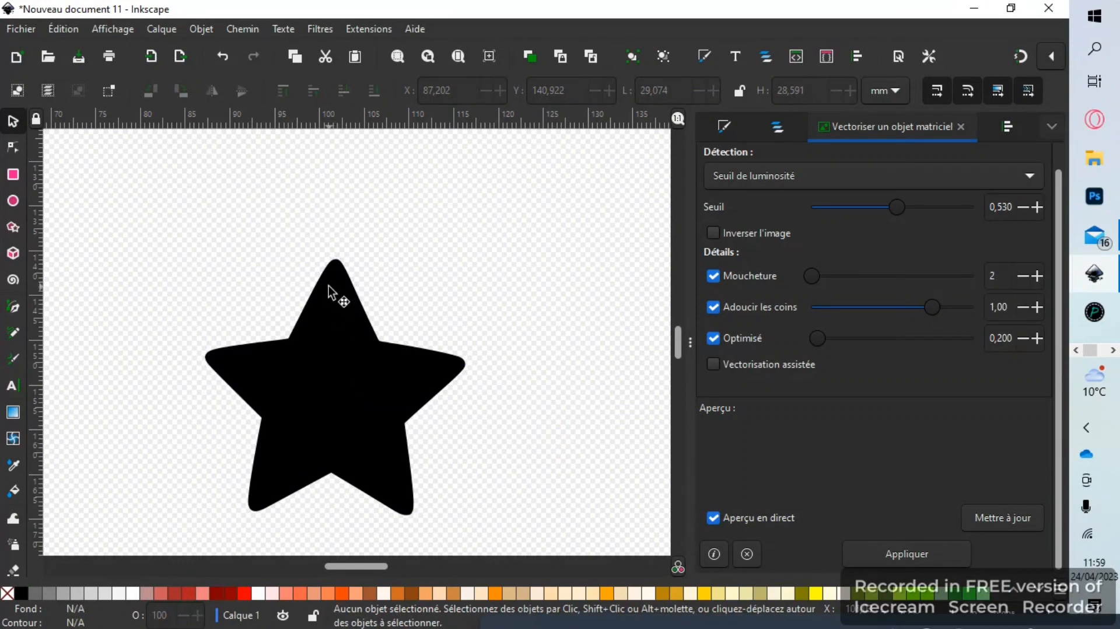
Pull the two stacked star silhouettes apart to expose the eye shapes, and undo these moves
left_click_drag(358, 342, 420, 324)
left_click_drag(332, 364, 509, 447)
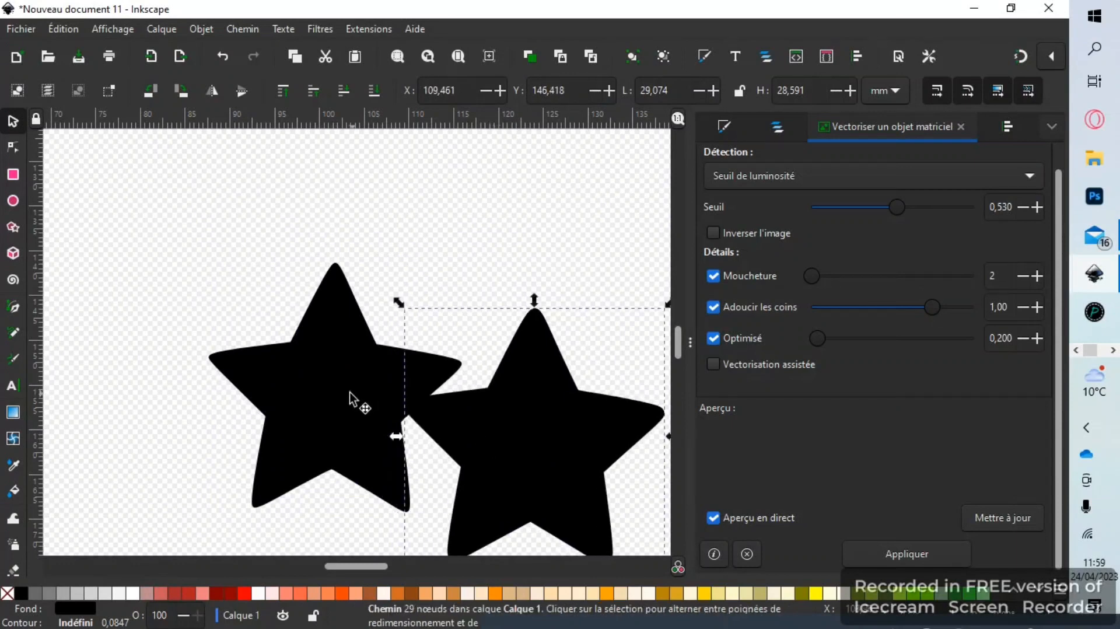
left_click_drag(353, 397, 167, 377)
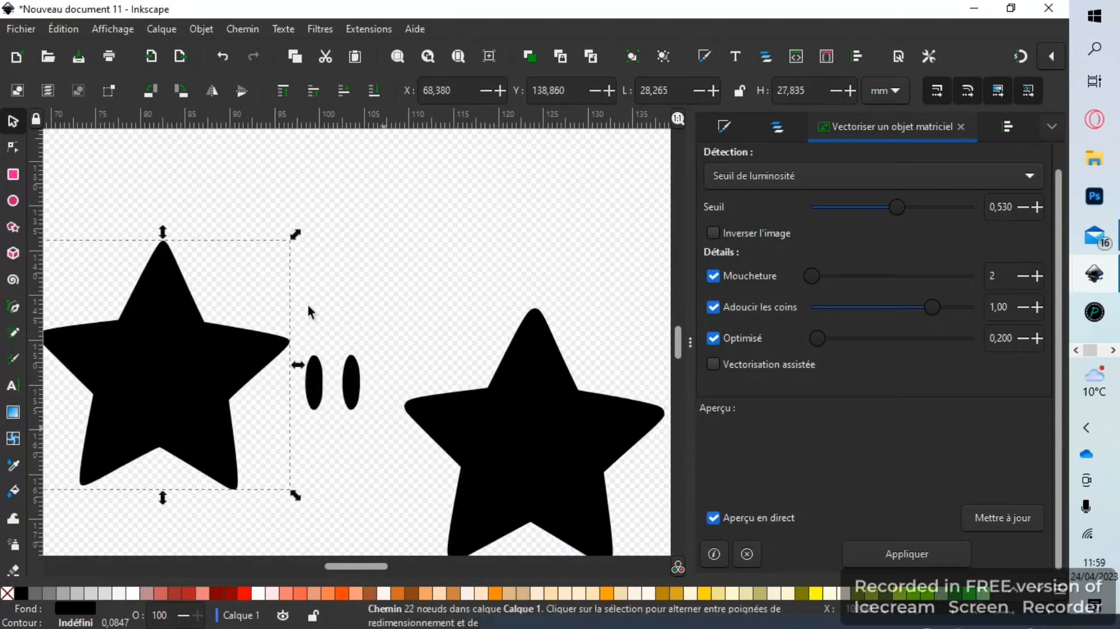
left_click(230, 58)
left_click(231, 58)
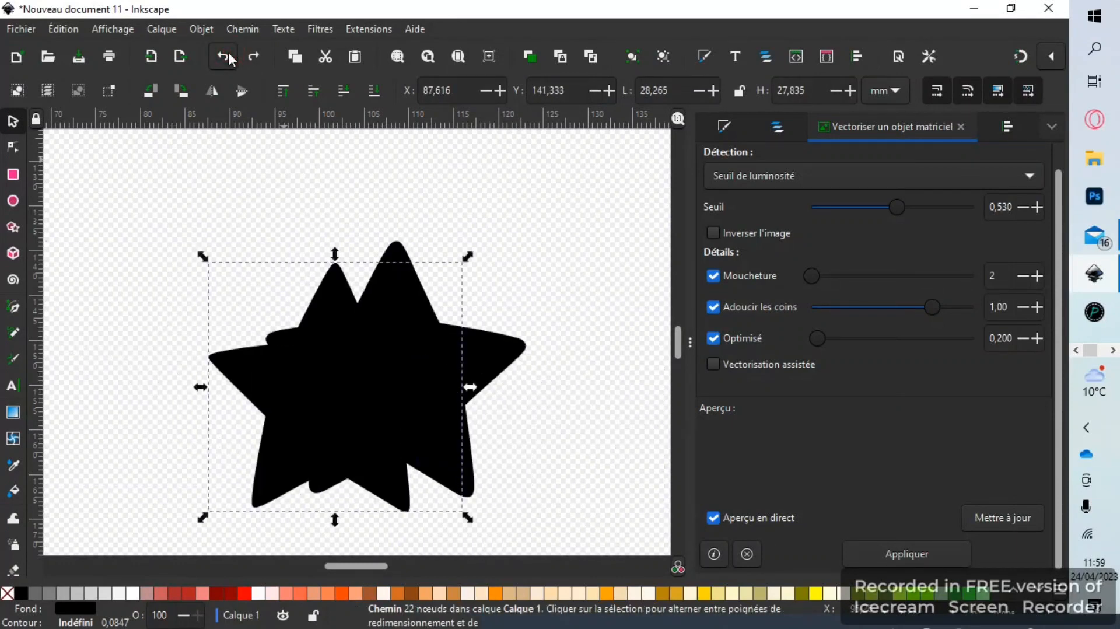
left_click(231, 58)
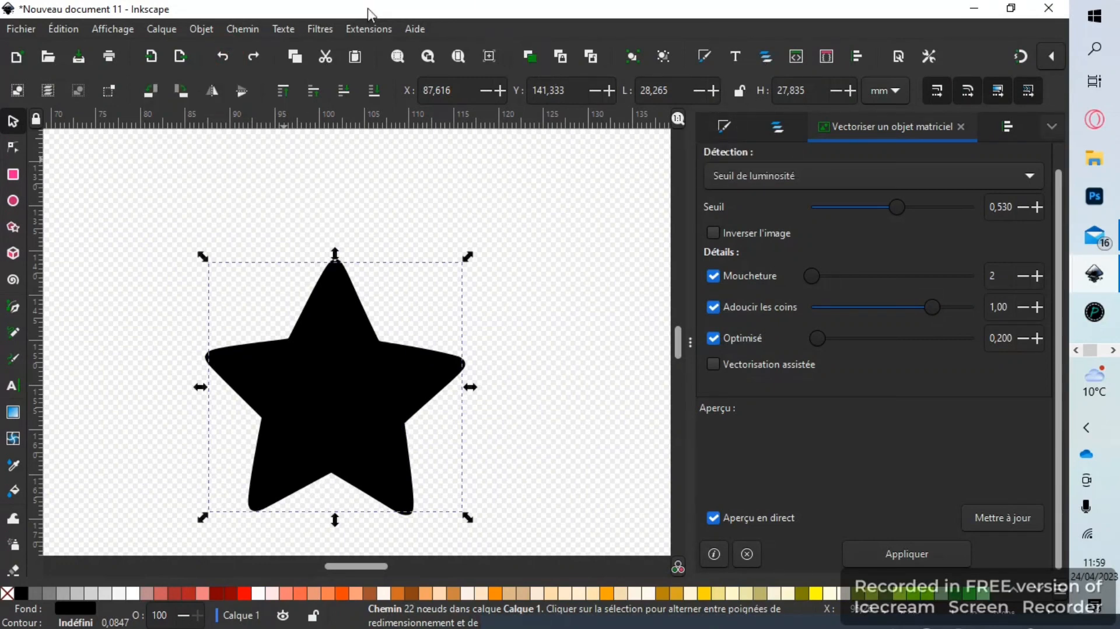
Open the layers and objects list and select each star path in turn to identify its shape on the canvas
left_click(236, 27)
mouse_move(206, 27)
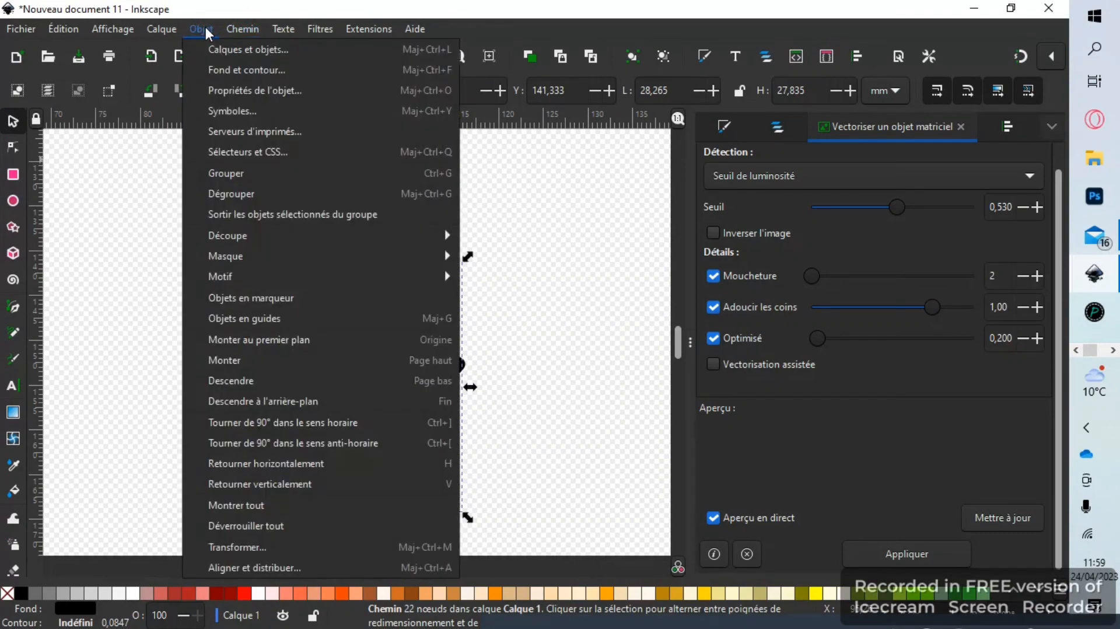
left_click(227, 51)
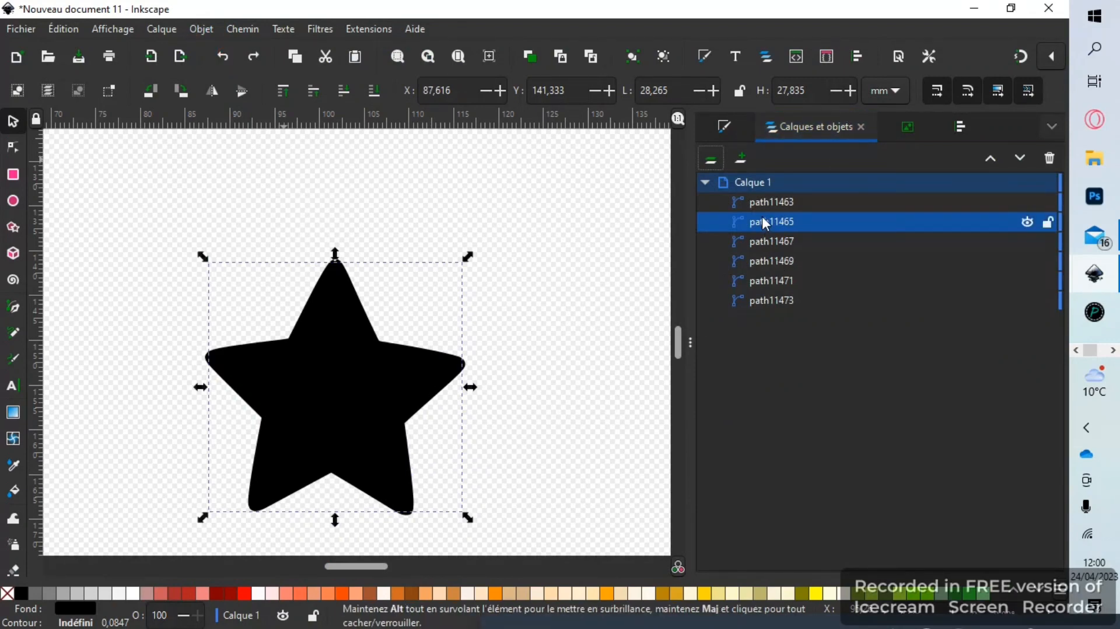
left_click(770, 299)
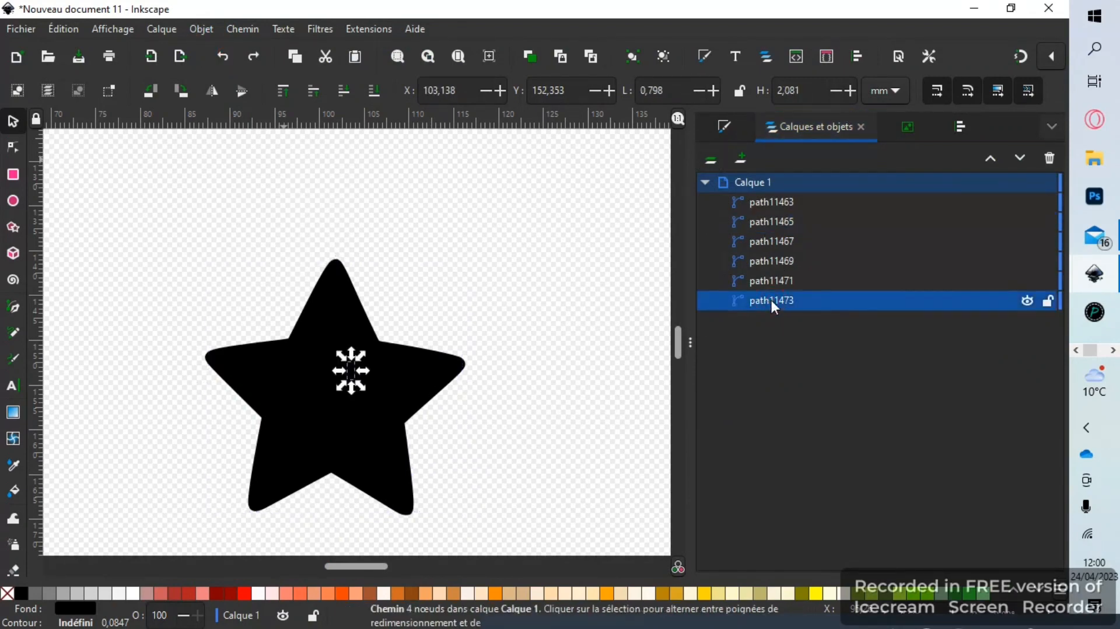
left_click(771, 285)
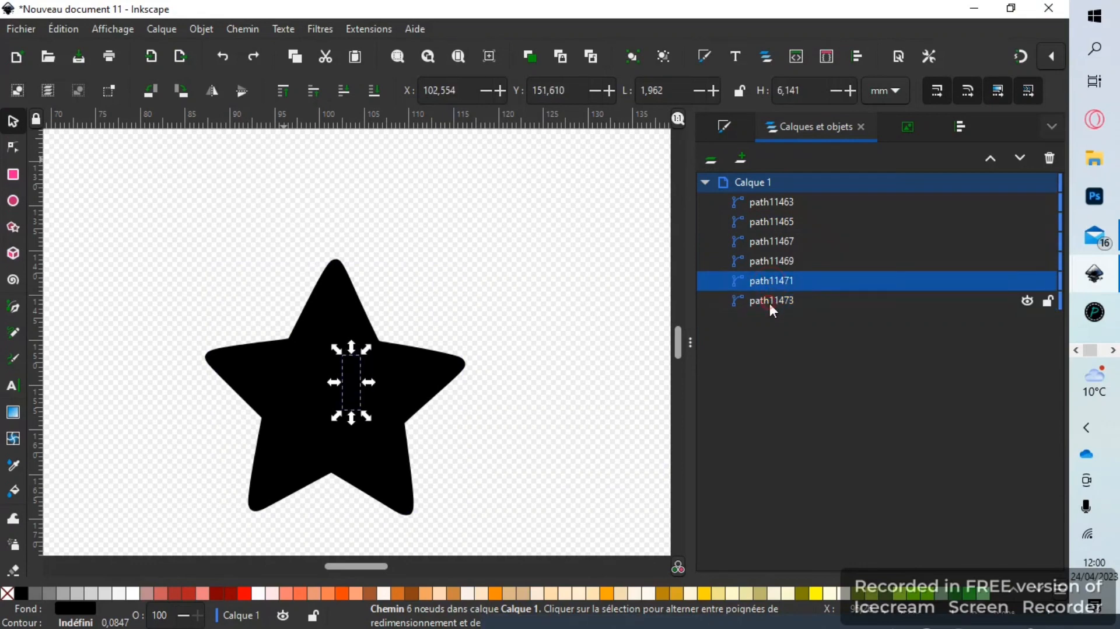
left_click(768, 301)
left_click(766, 279)
left_click(756, 265)
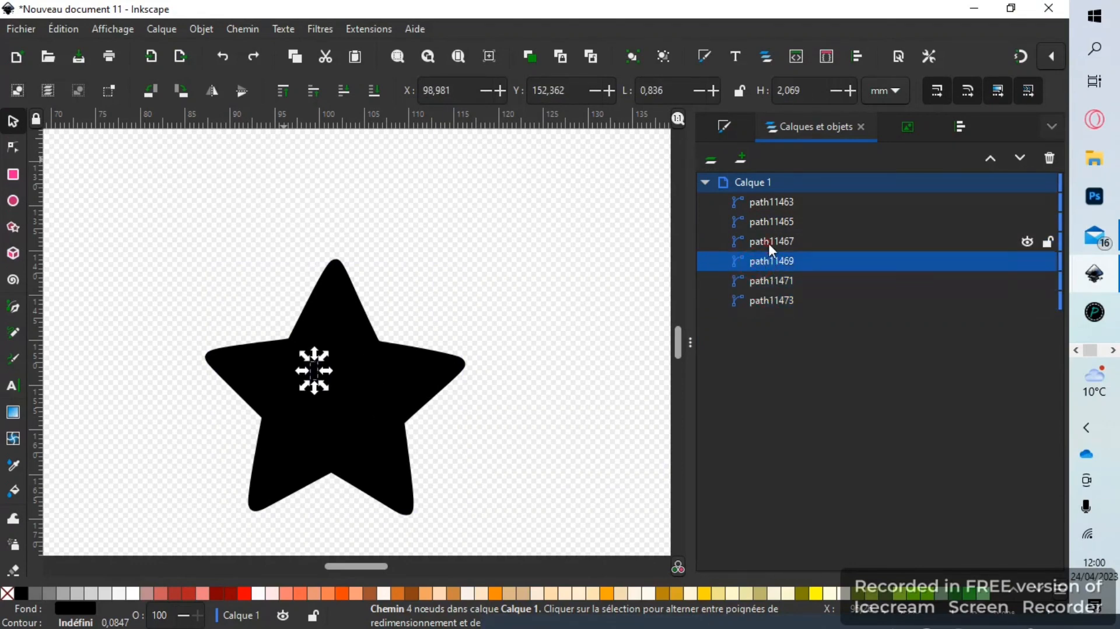
left_click(768, 243)
left_click(782, 223)
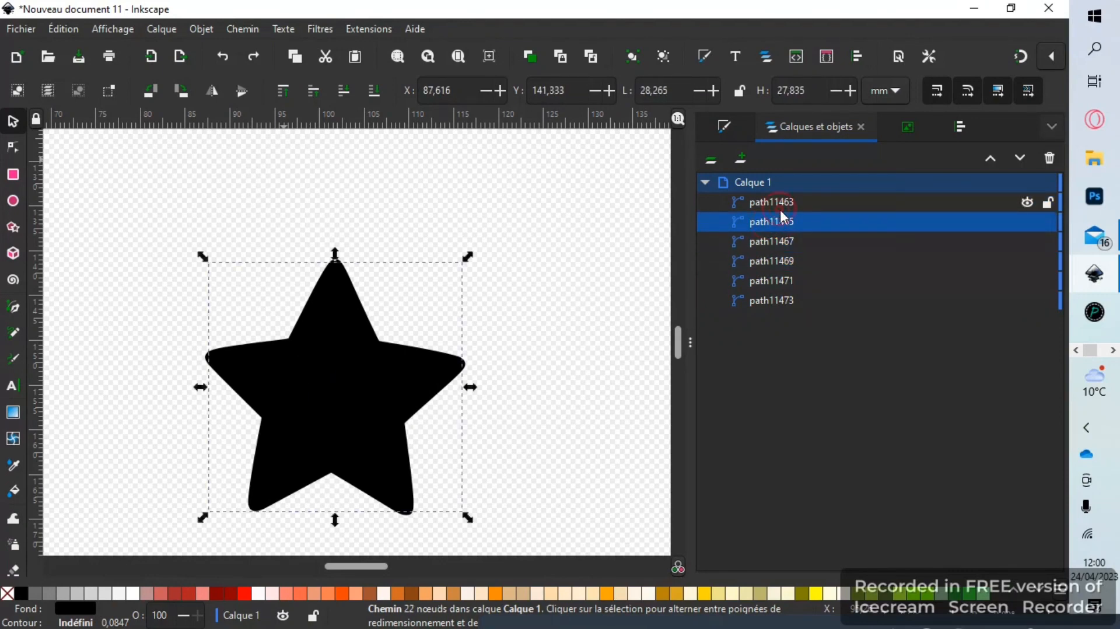
left_click(780, 209)
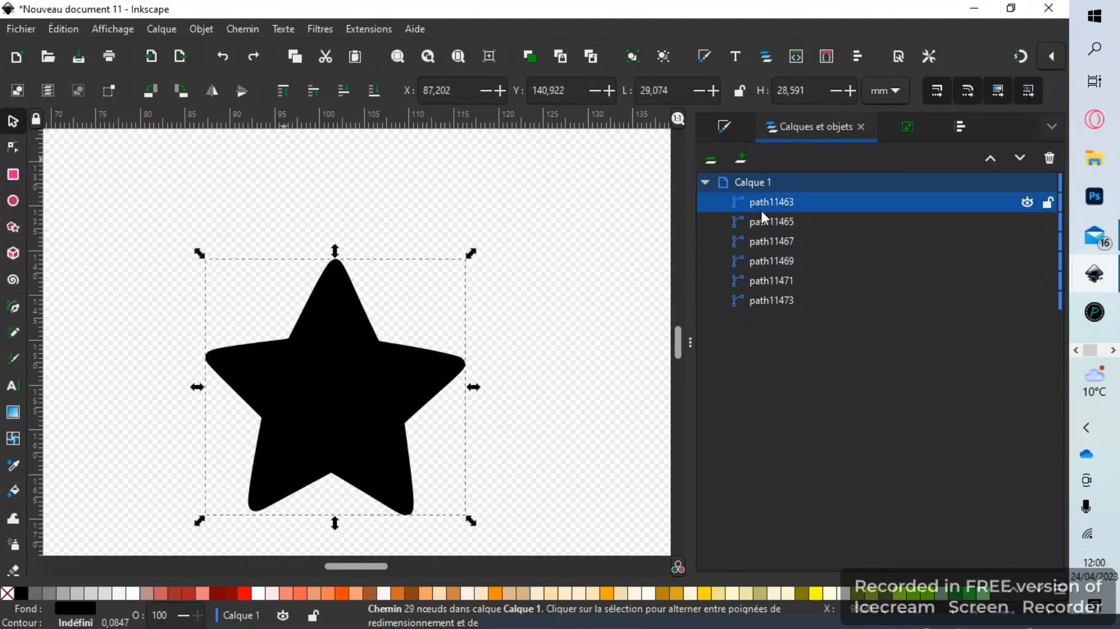
Hide the paths path11463, path11465, path11467, path11469 and path11471, leaving only the small right pupil path11473 visible
left_click(1028, 203)
left_click(1028, 222)
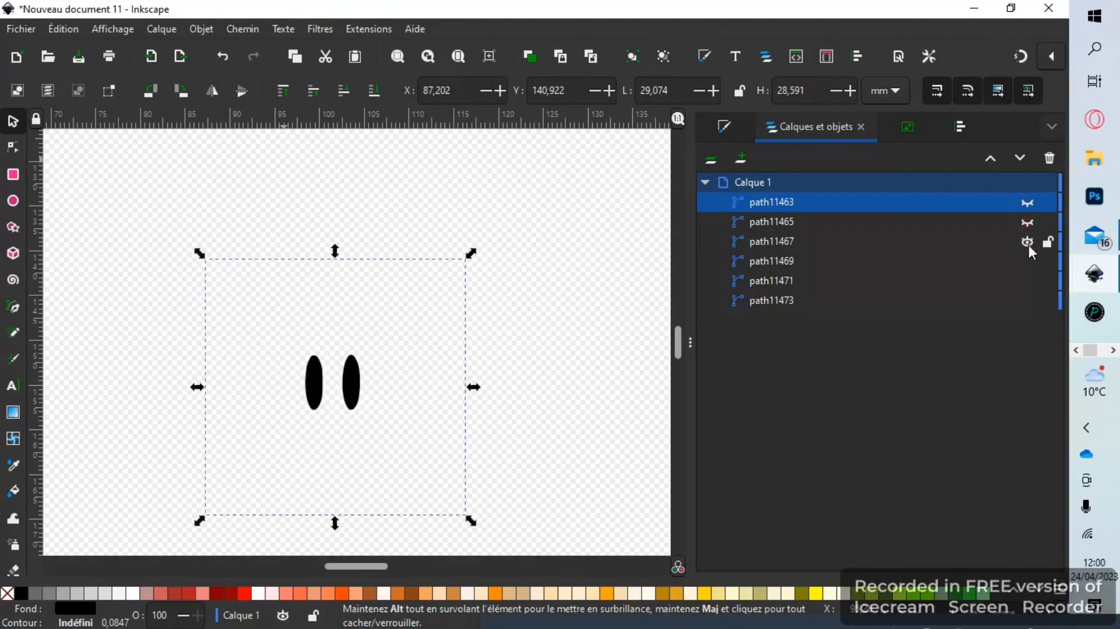
left_click(1028, 242)
left_click(1028, 262)
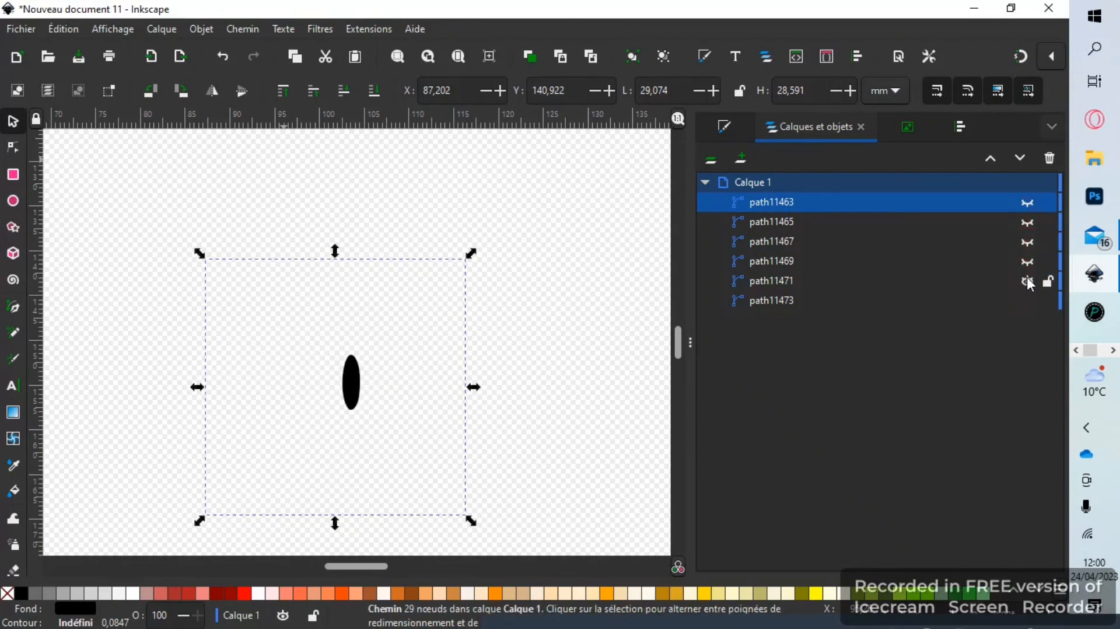
left_click(1028, 281)
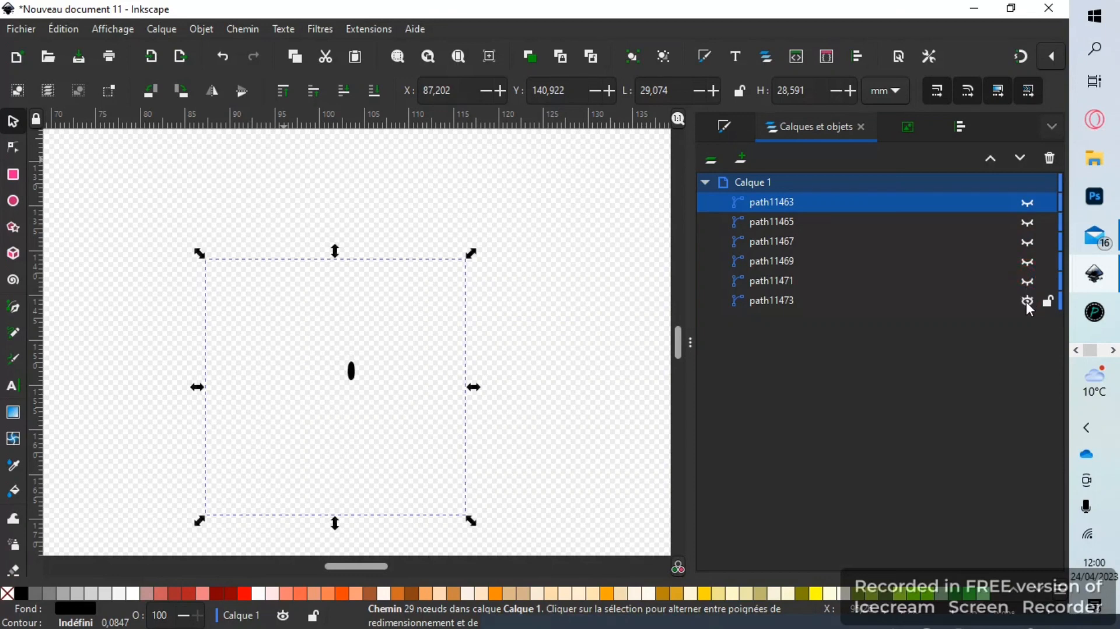
left_click(1028, 302)
left_click(1027, 302)
Rename path11473 as PUPILE DROITE and hide it
double_click(774, 300)
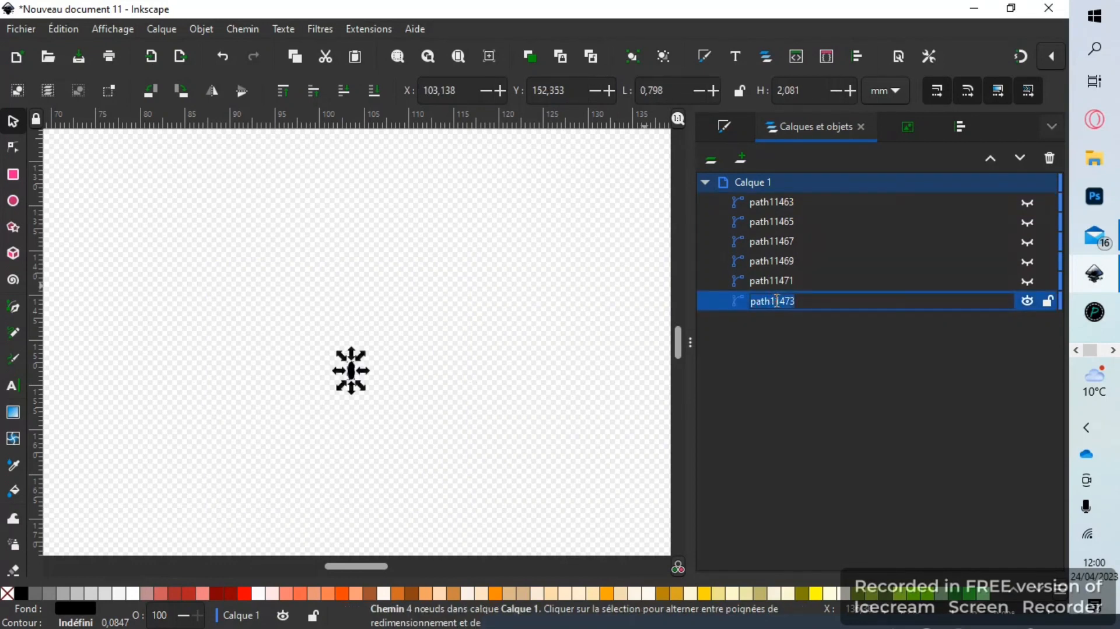
type("PUPILE DROITE")
key("Return")
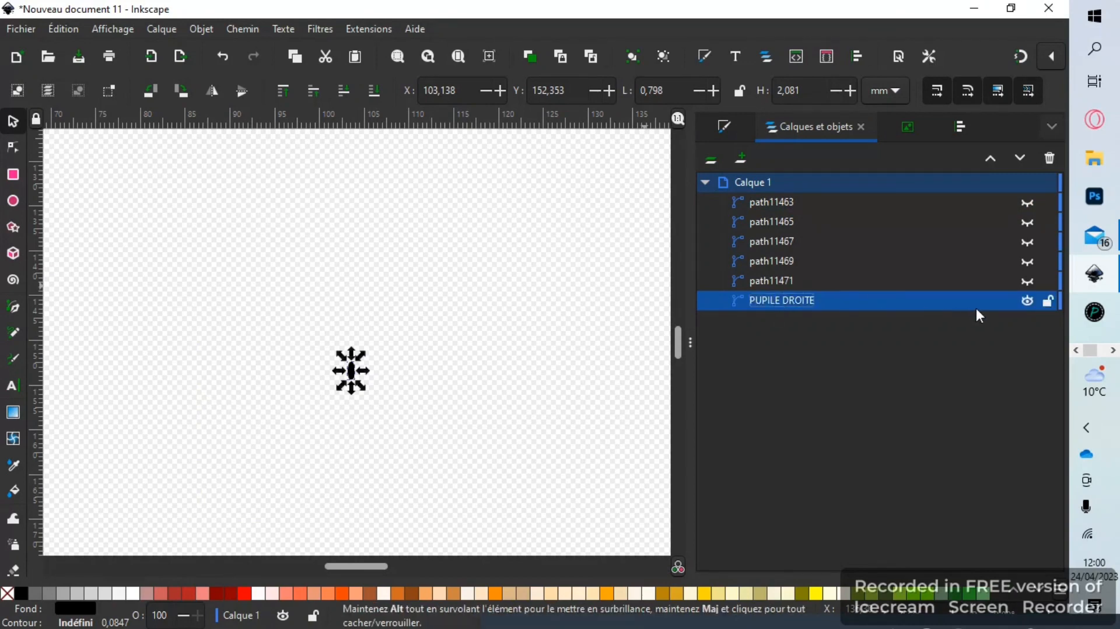
left_click(1027, 300)
Show path11471 on its own, rename it OEIL DROIT and hide it again
left_click(1027, 280)
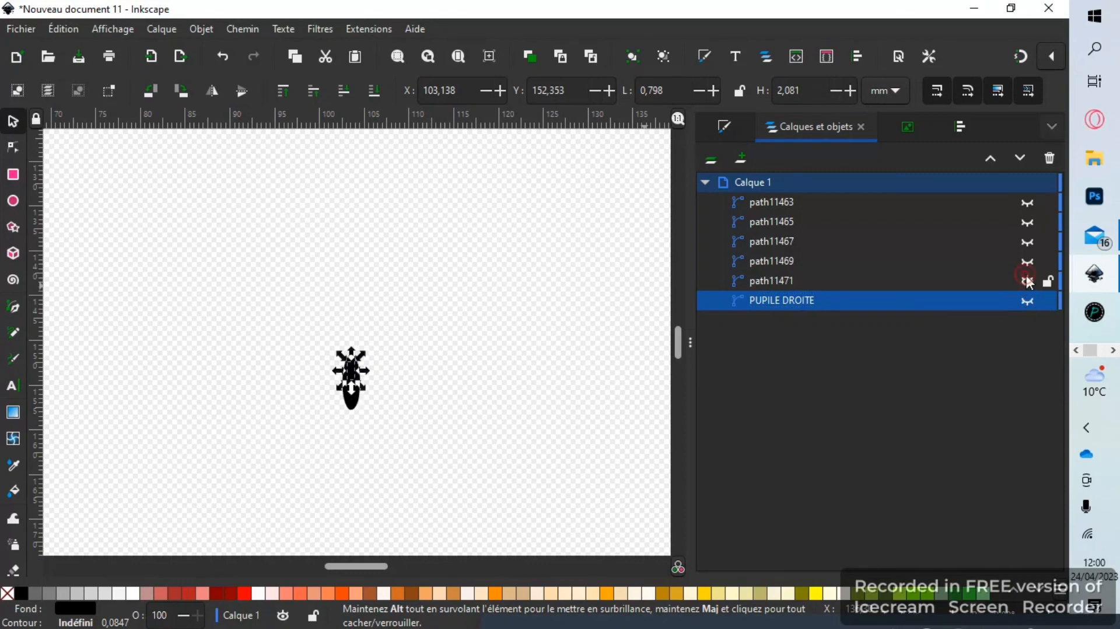
double_click(803, 279)
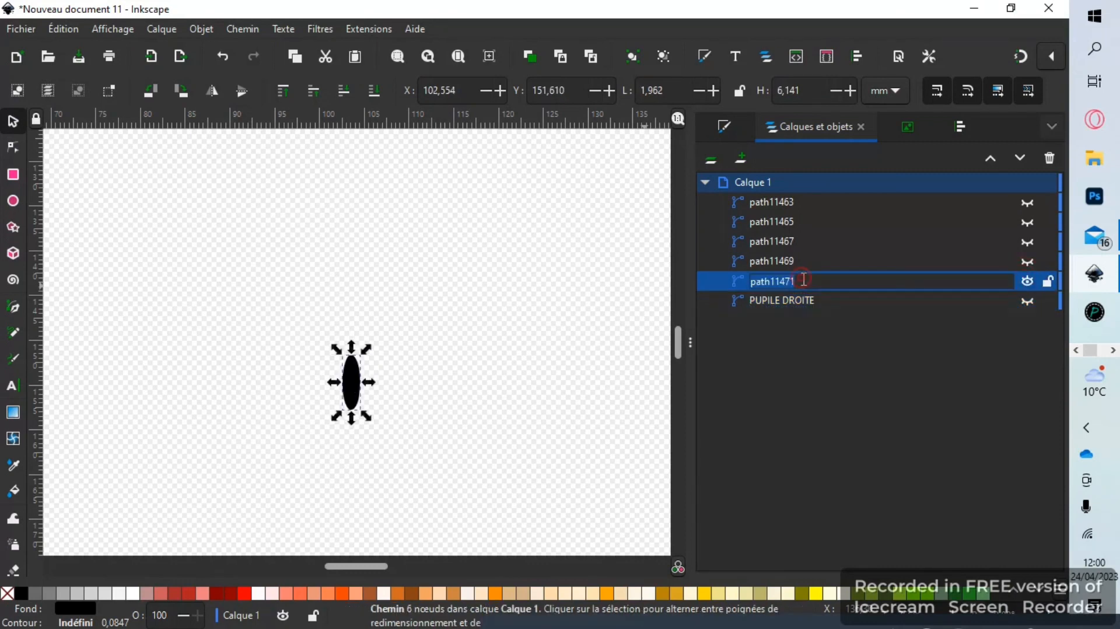
type("OEIL")
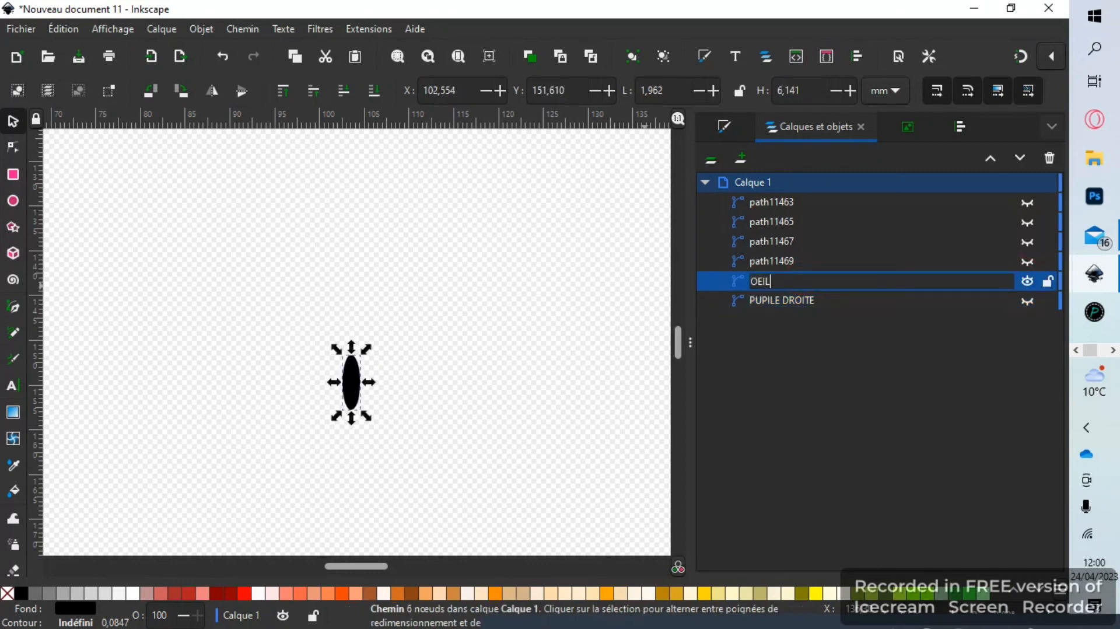
type(" DROIT")
left_click(1027, 282)
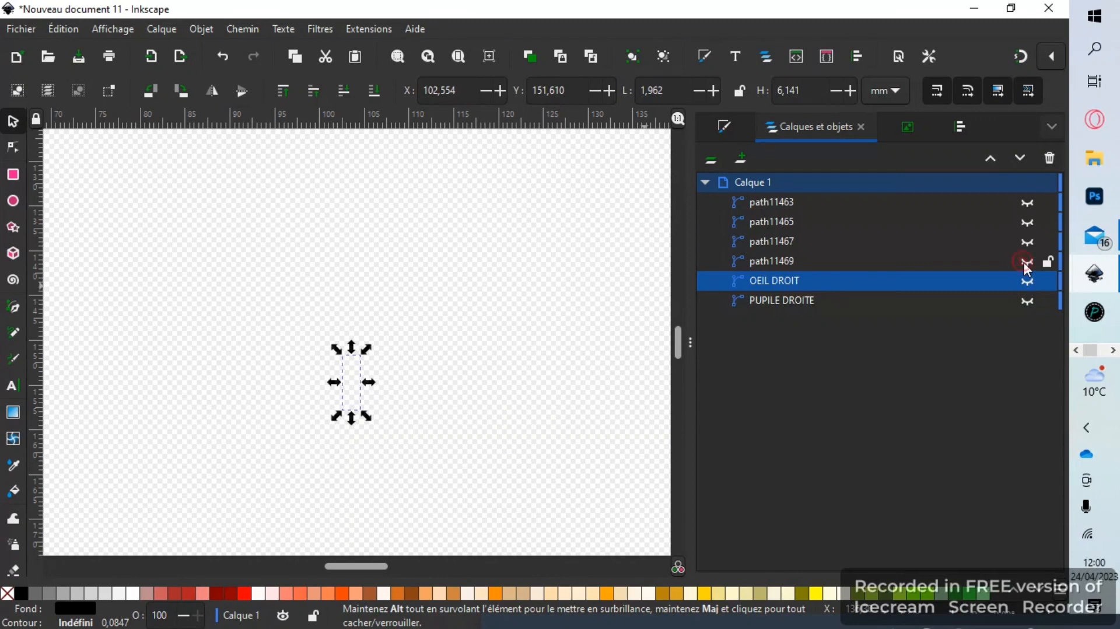
Show path11469 on its own, rename it PUPILLE GAUCHE and hide it again
left_click(1027, 262)
double_click(805, 262)
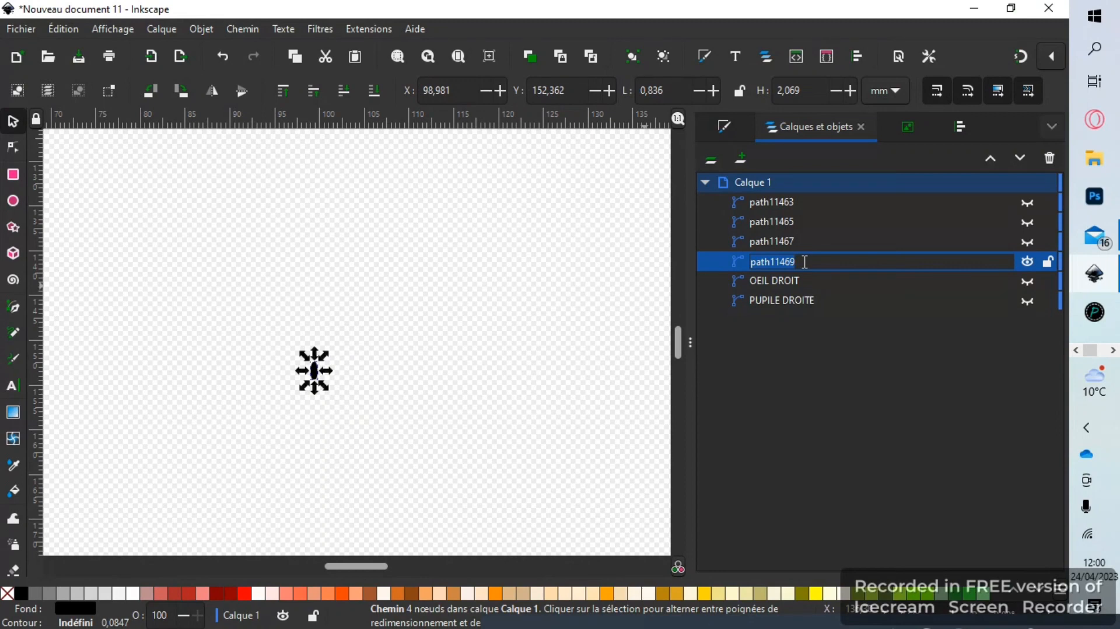
type("PUPILLE GAUCHE")
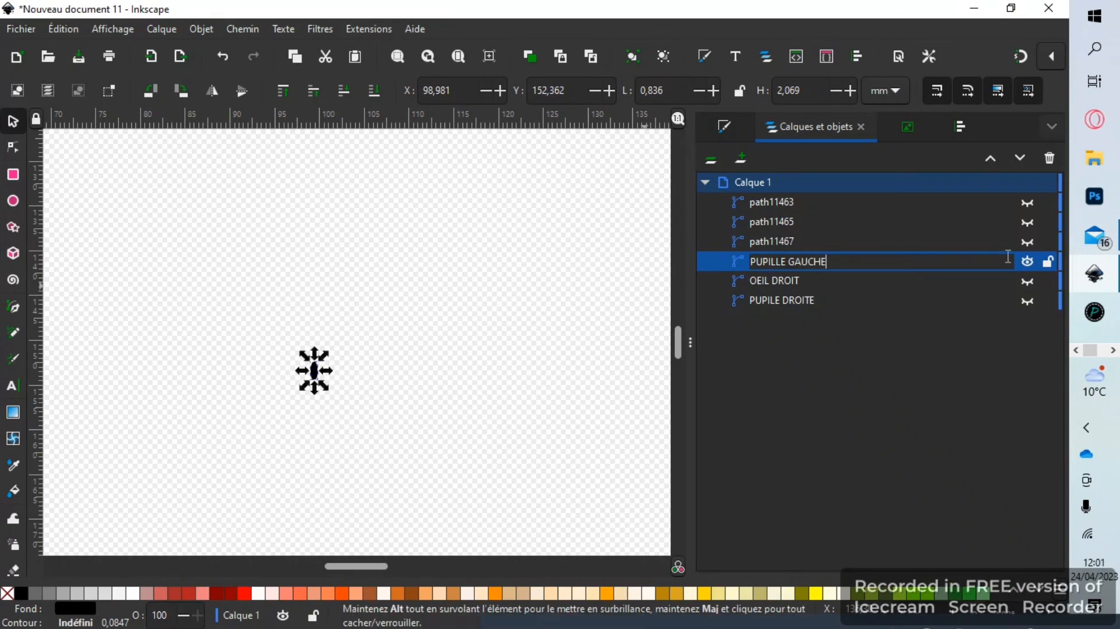
left_click(1028, 261)
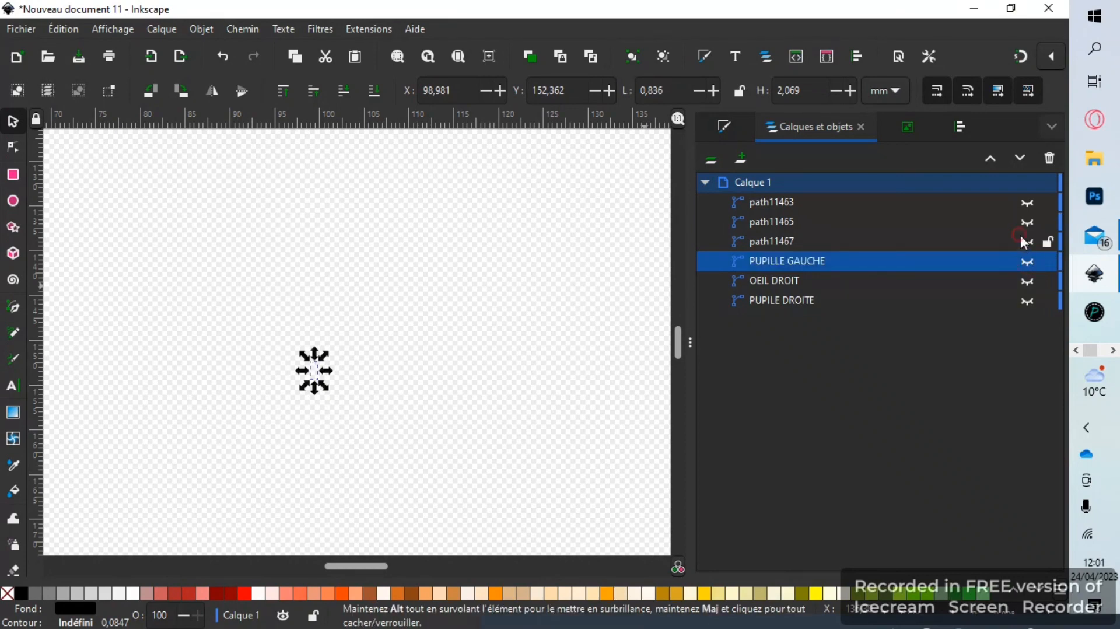
Show path11467 and rename it OEIL GAUCHE, and switch visibility from it to the star silhouette path11465
left_click(1024, 240)
double_click(891, 240)
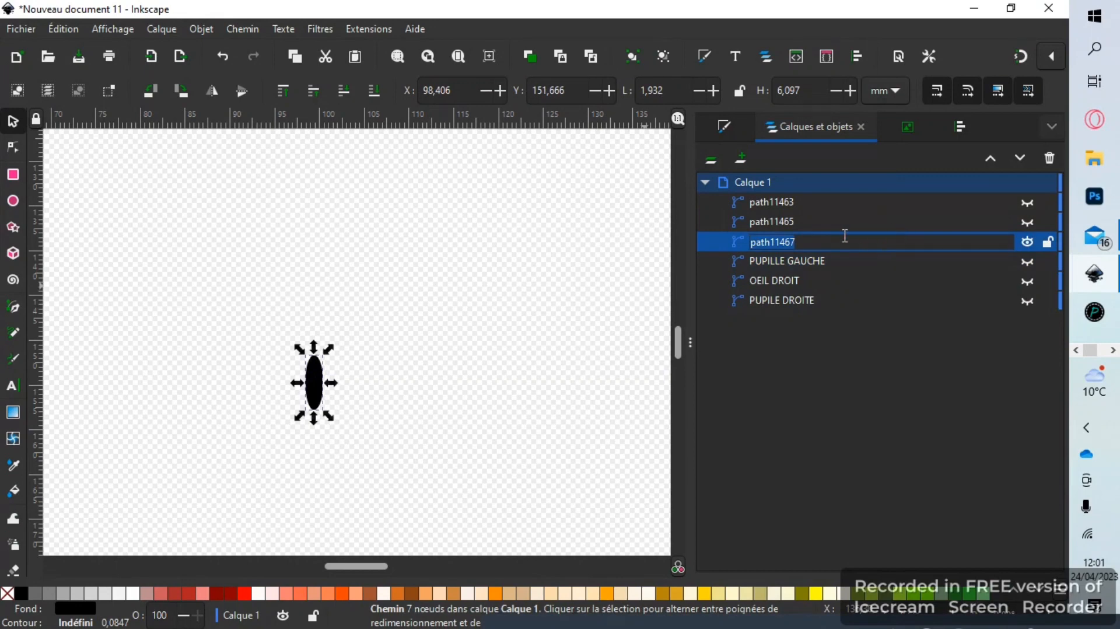
type("OEIL GAUCHE")
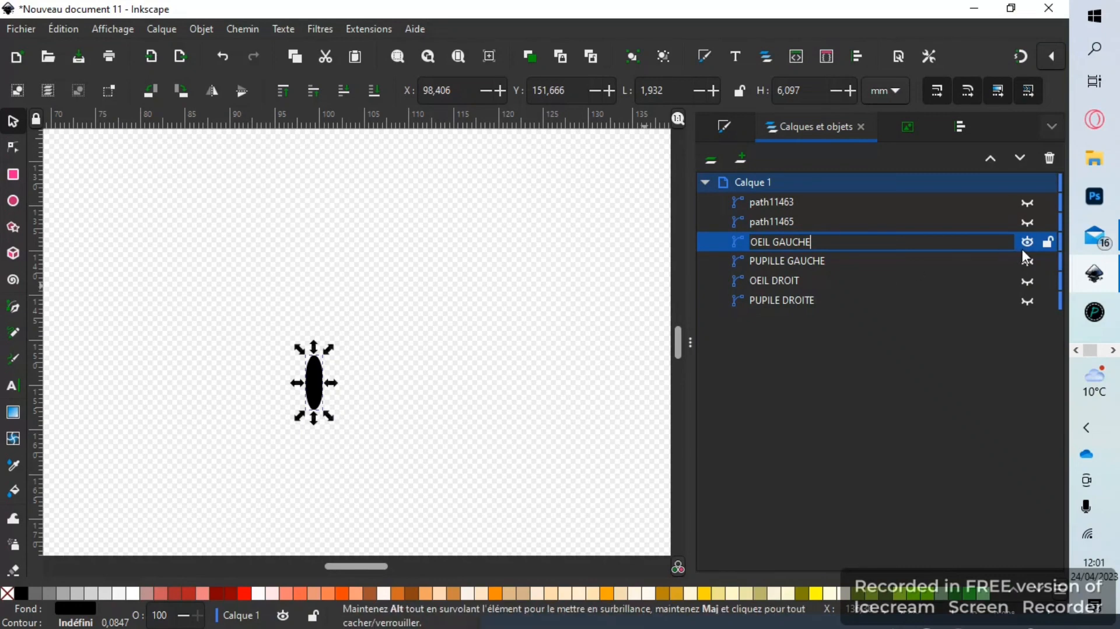
key("Return")
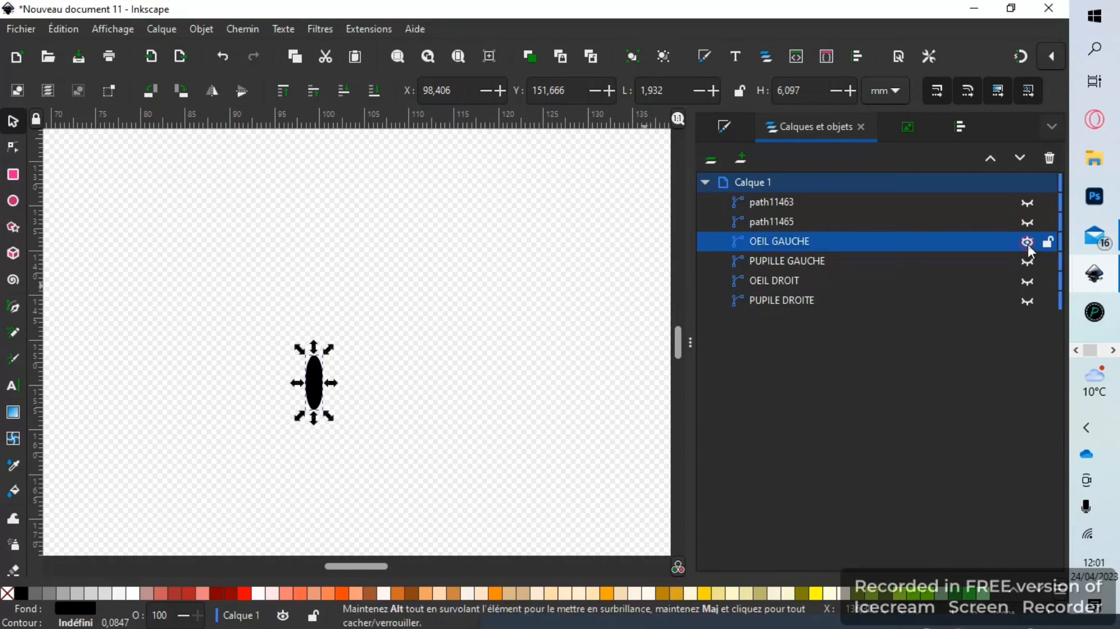
left_click(1027, 241)
left_click(1027, 222)
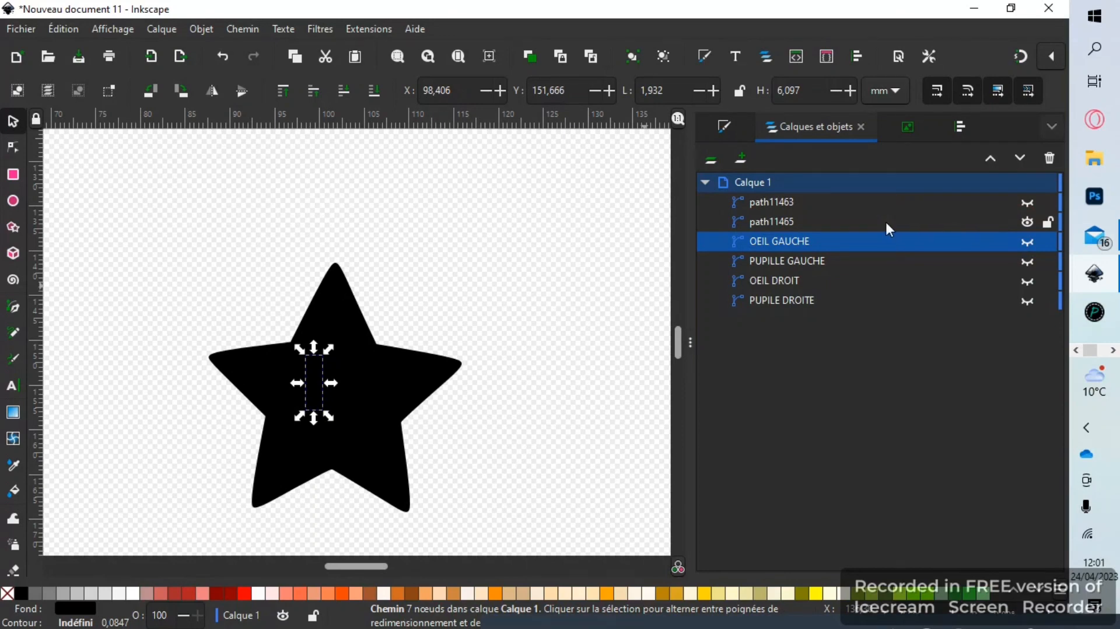
left_click(840, 221)
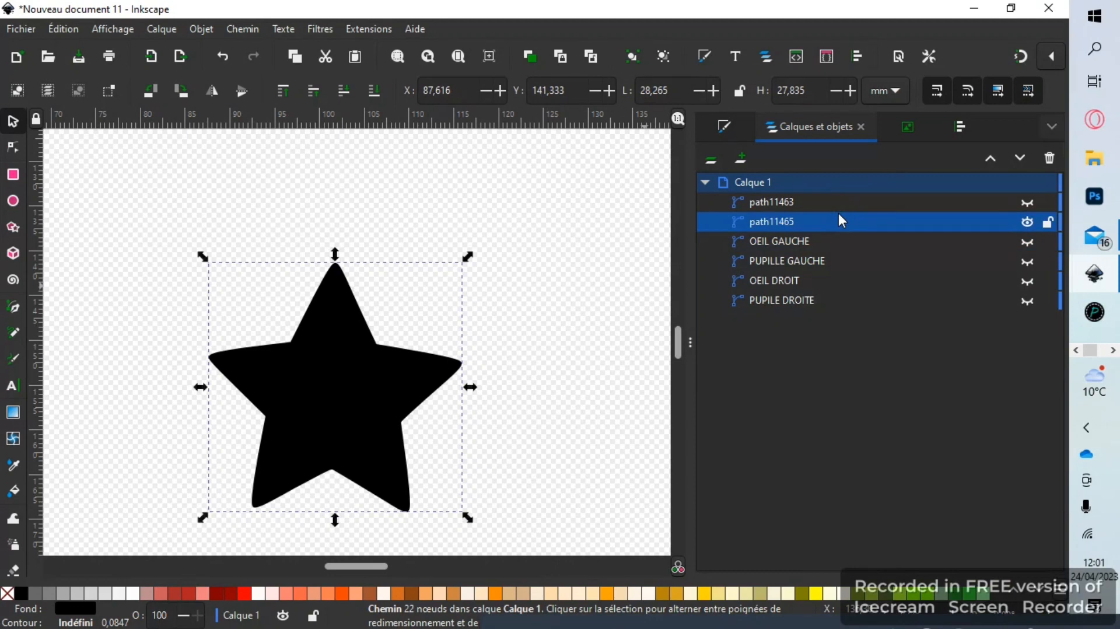
left_click(785, 226)
type("SATIN")
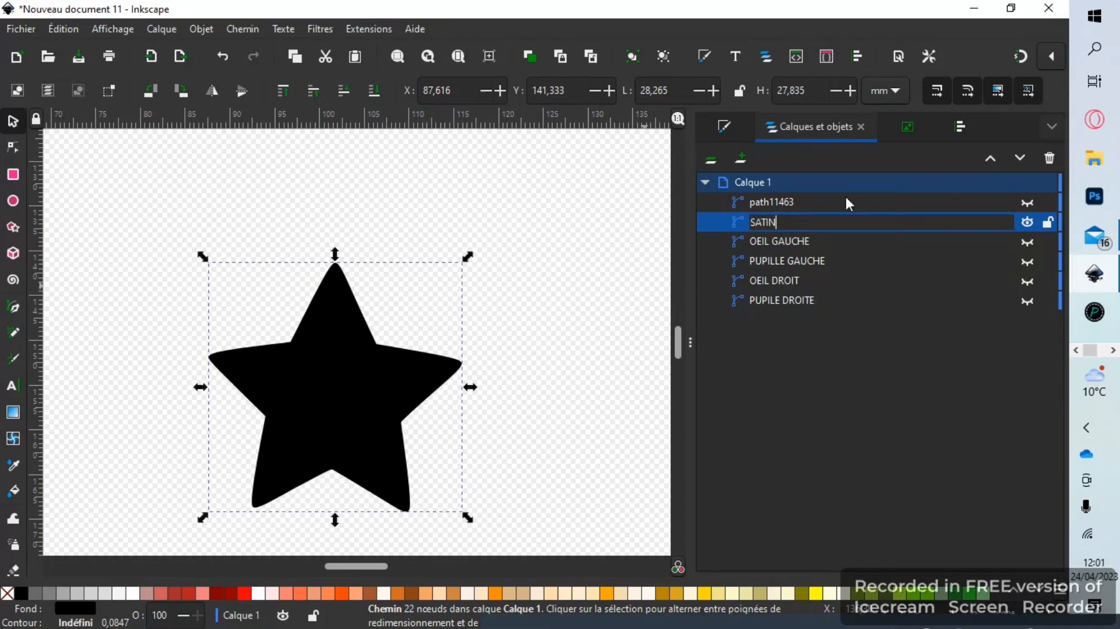
left_click(790, 227)
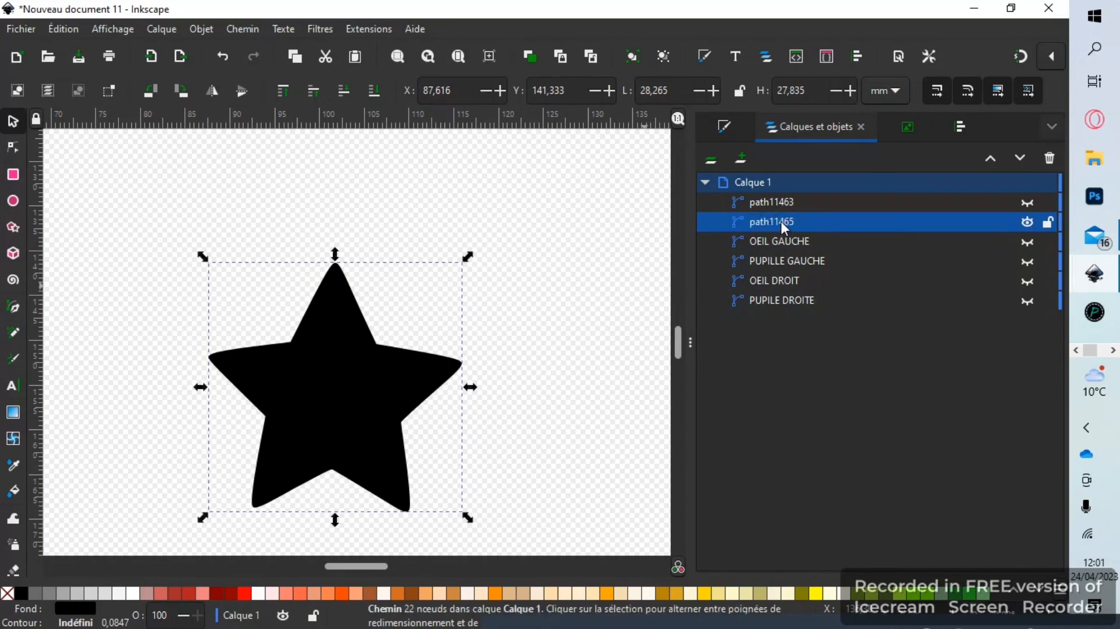
left_click(782, 222)
left_click(782, 222)
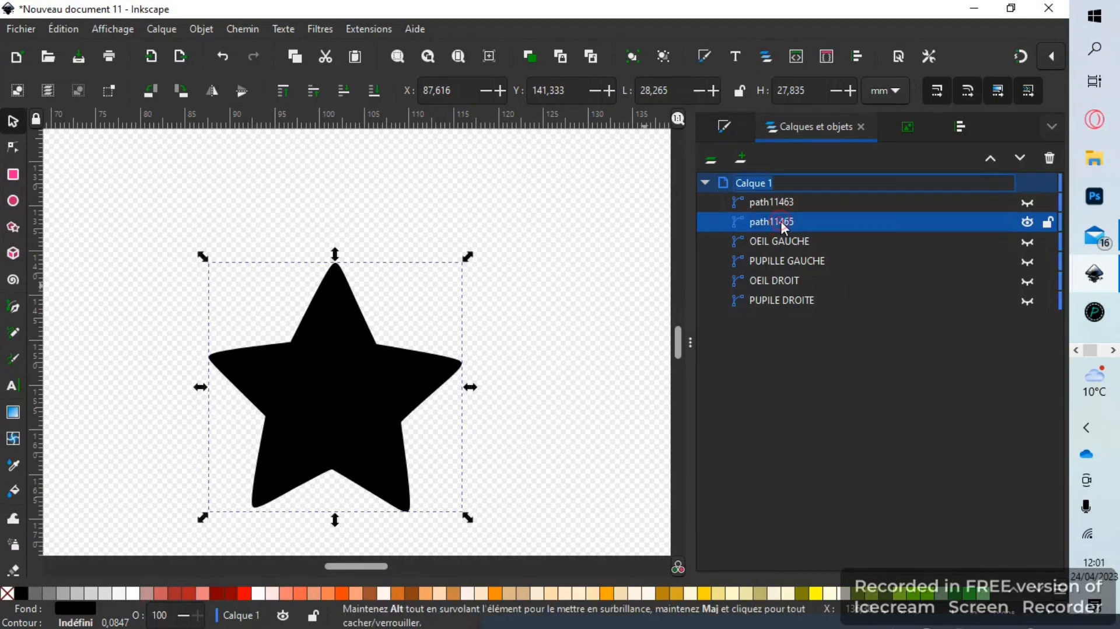
Rename the visible star silhouette path11465 as FOND
left_click(786, 225)
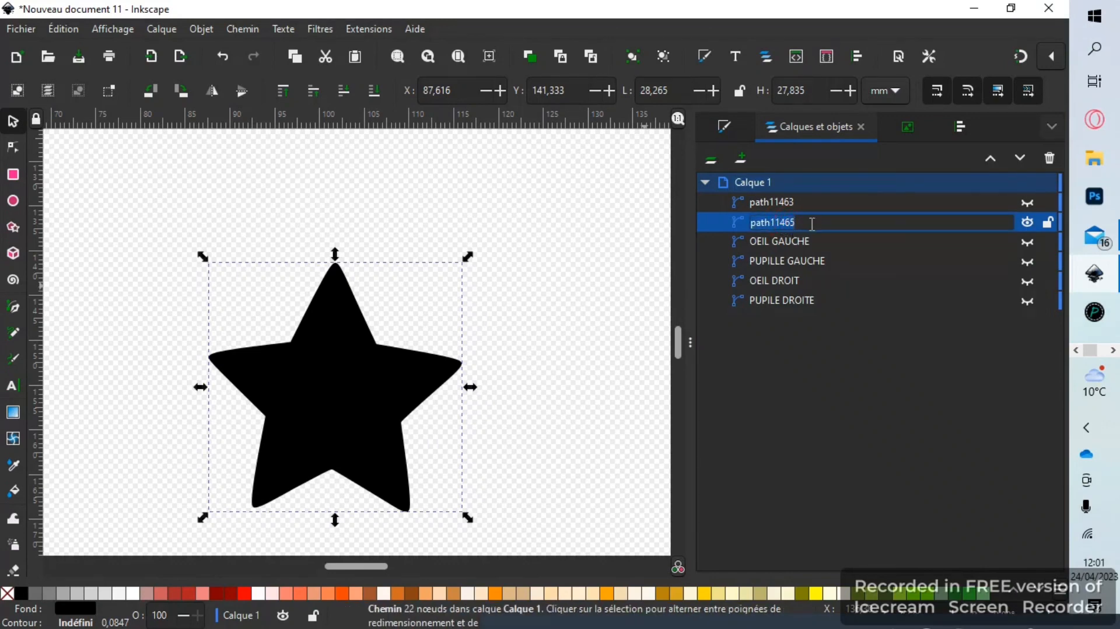
type("FOND")
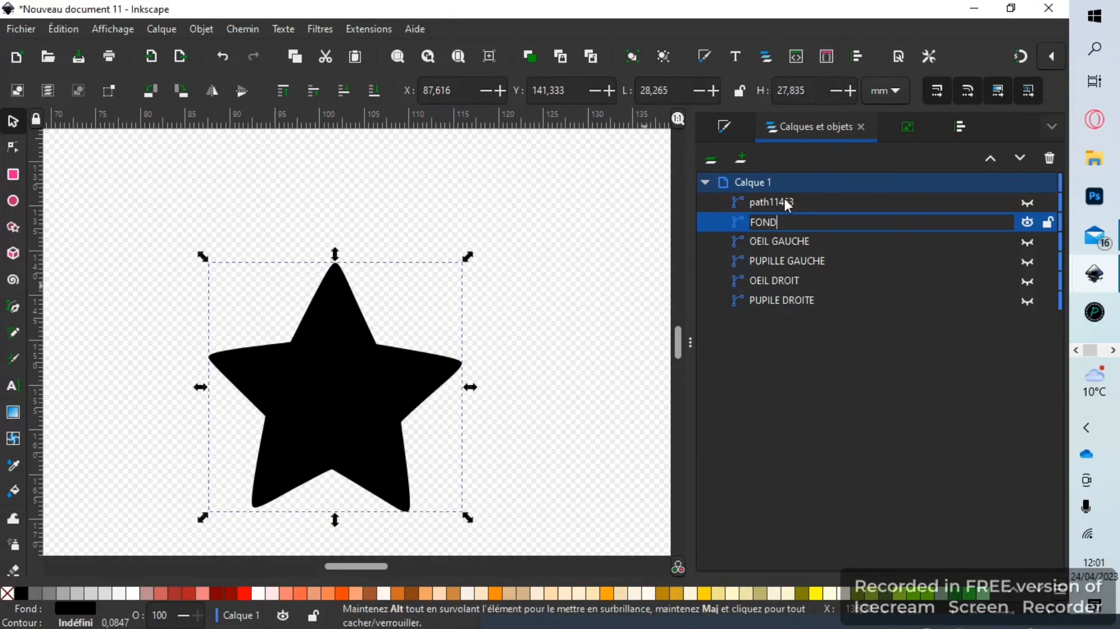
key("Return")
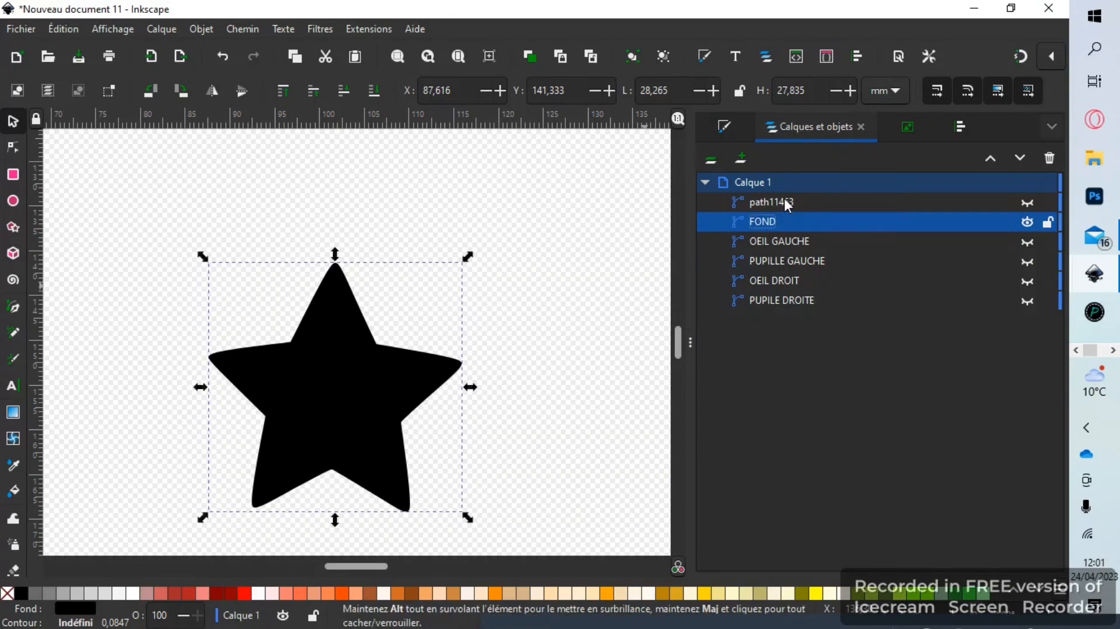
Rename the hidden larger star silhouette path11463 as SATIN
left_click(401, 382)
left_click(793, 201)
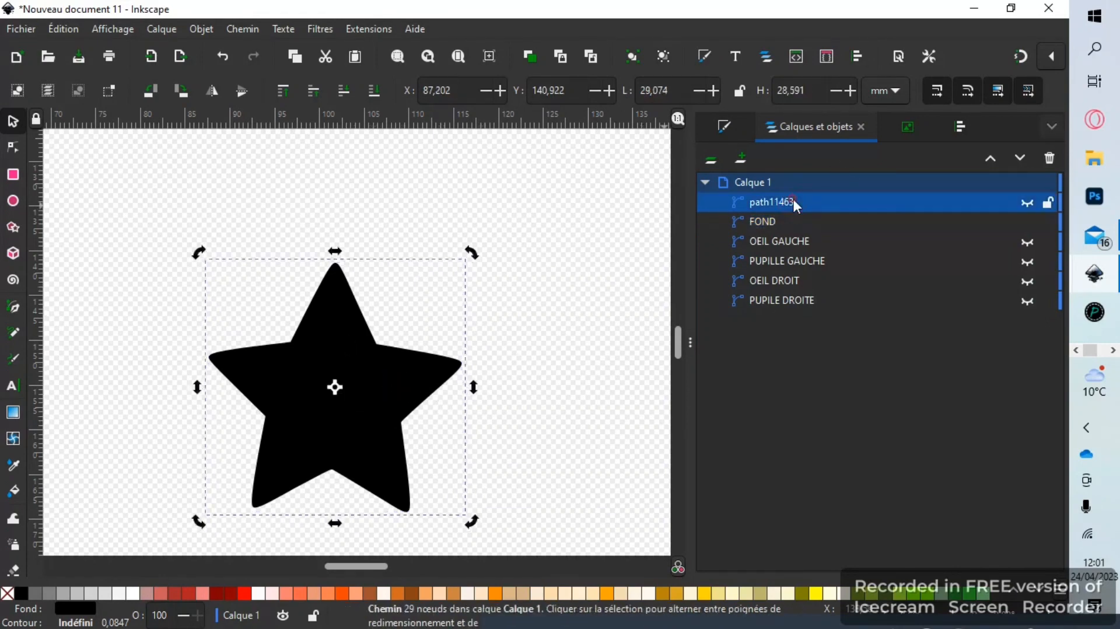
left_click(776, 201)
type("SATIN")
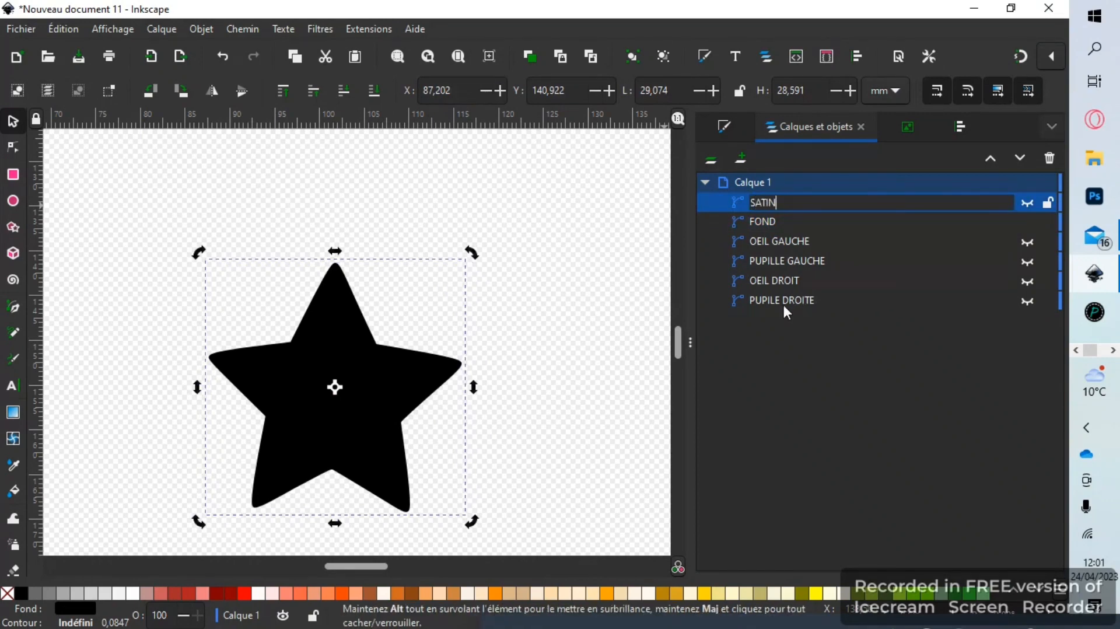
key("Return")
left_click(783, 303)
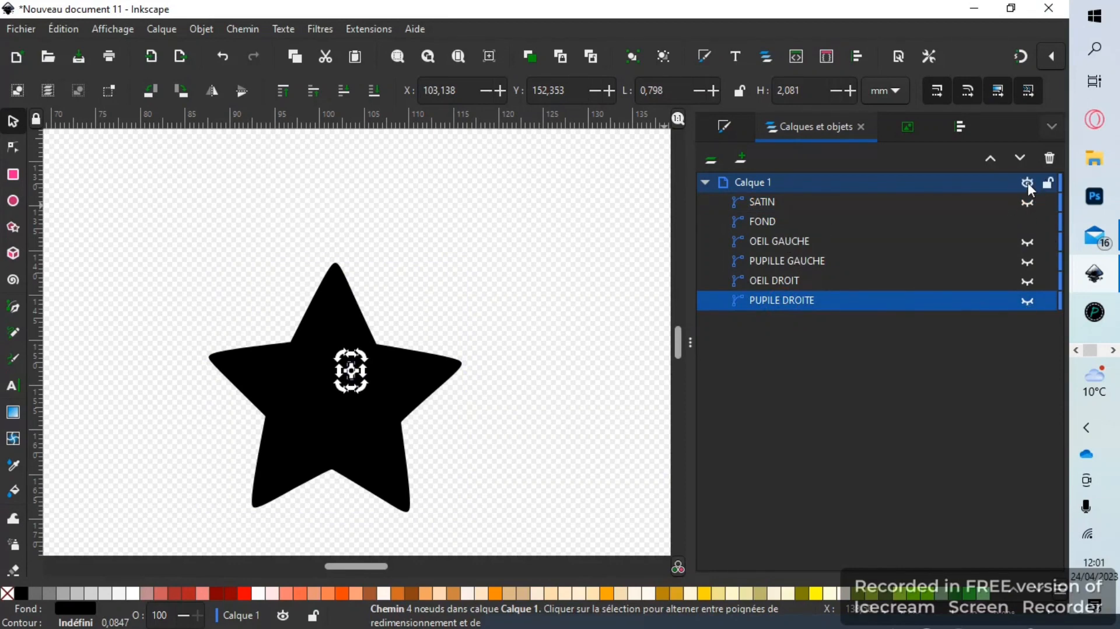
left_click(1030, 222)
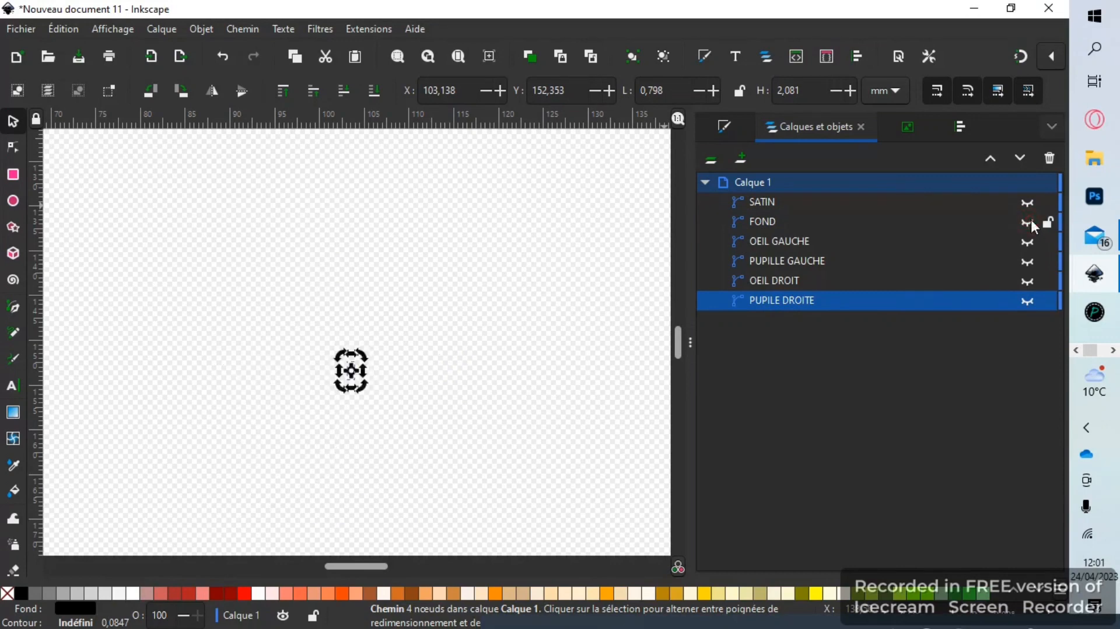
left_click(1029, 223)
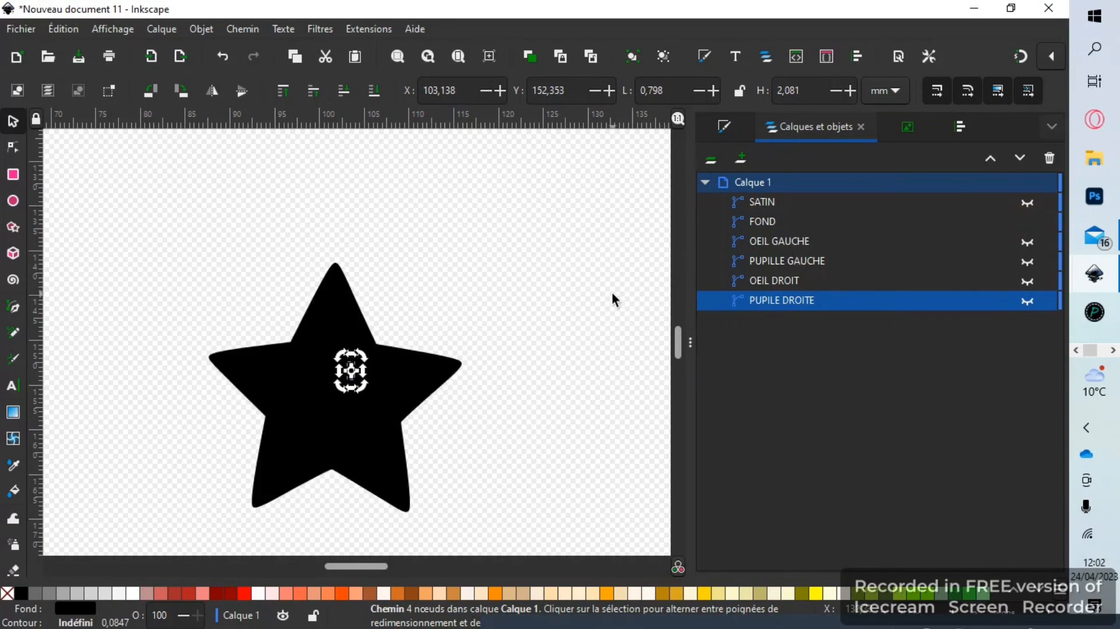
left_click(536, 345)
Remove the fill from the FOND star and give it a black outline
left_click(755, 221)
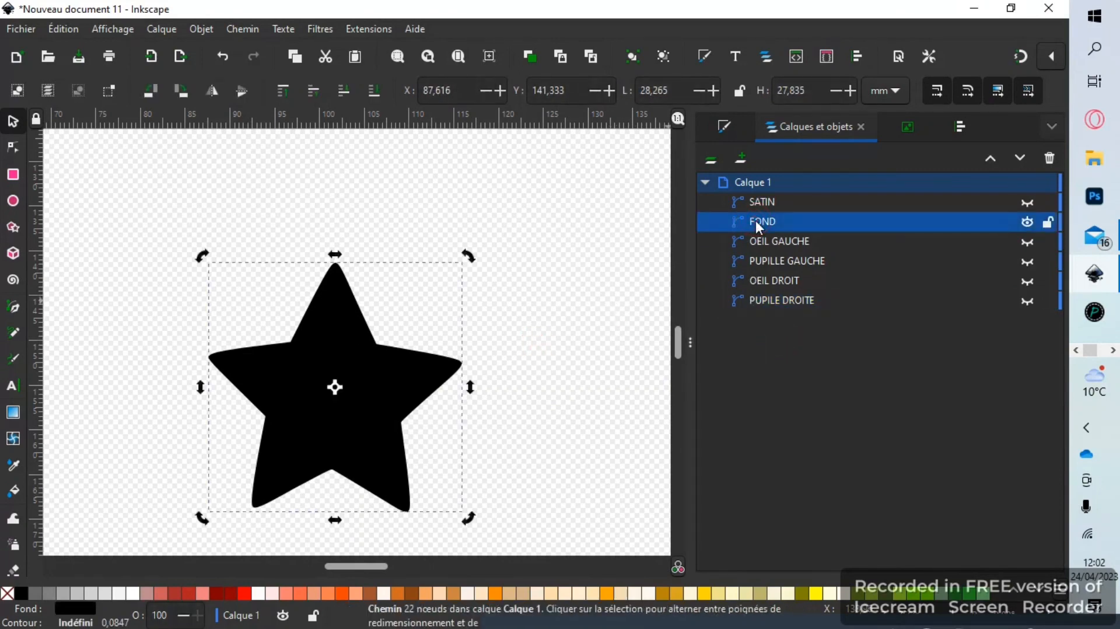
left_click(7, 594)
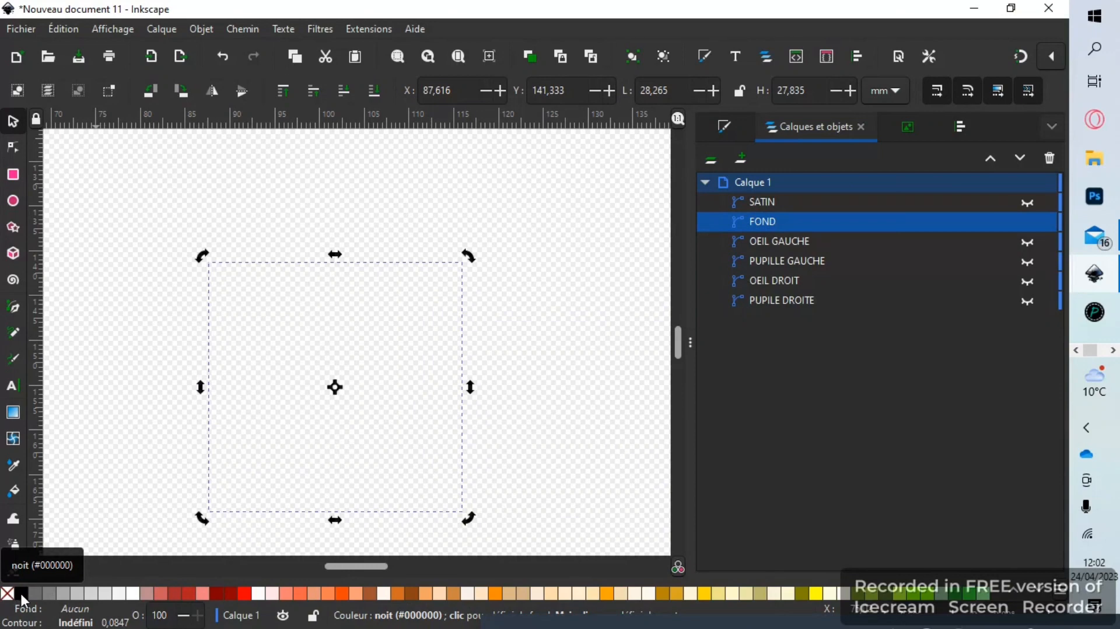
left_click(20, 594, "shift")
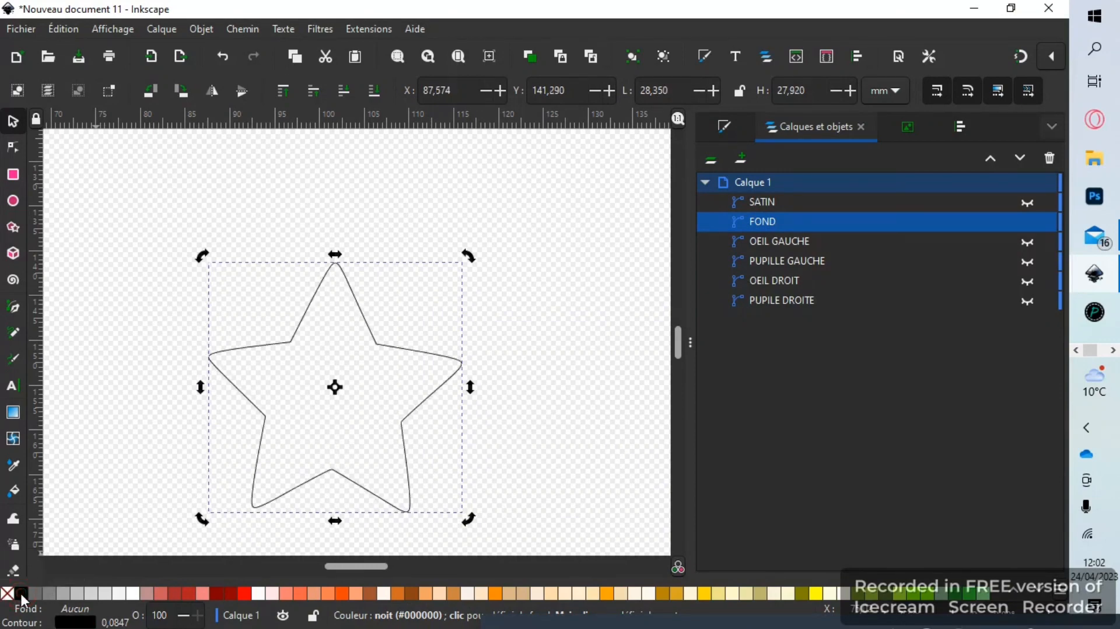
Remove the fill from the SATIN star and give it a black outline, finally recolouring that outline yellow
left_click(769, 201)
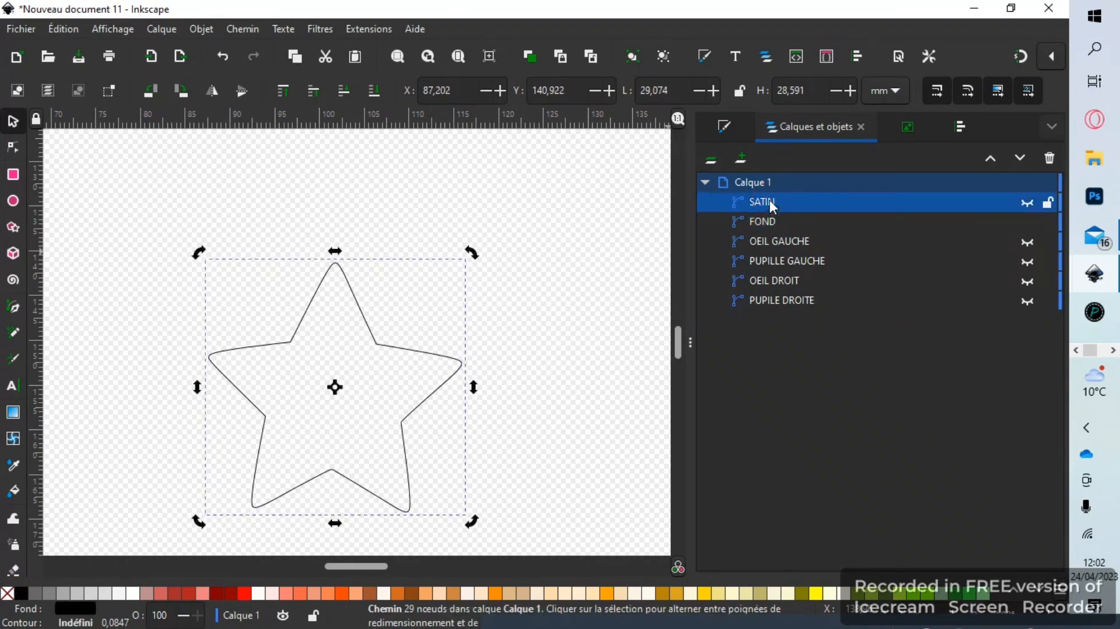
left_click(7, 594)
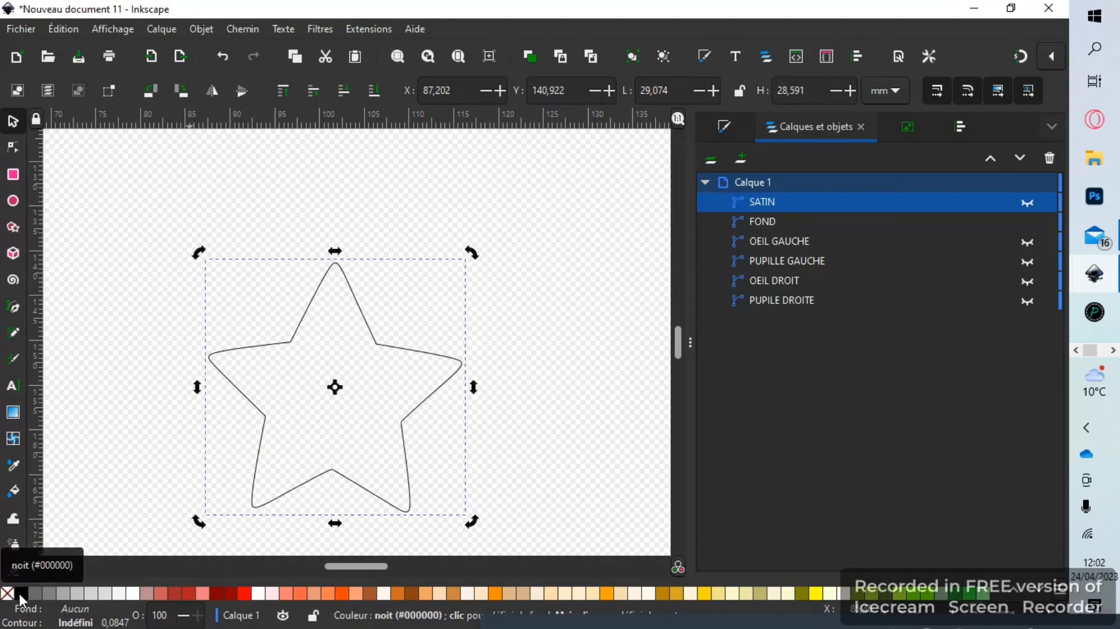
left_click(19, 593, "shift")
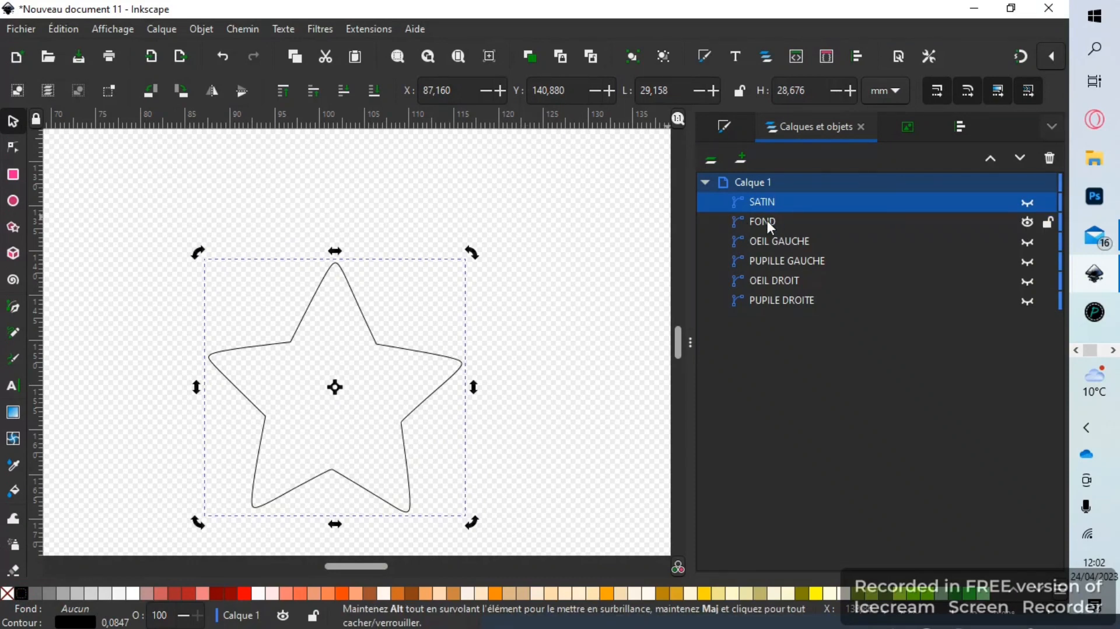
left_click(816, 593, "shift")
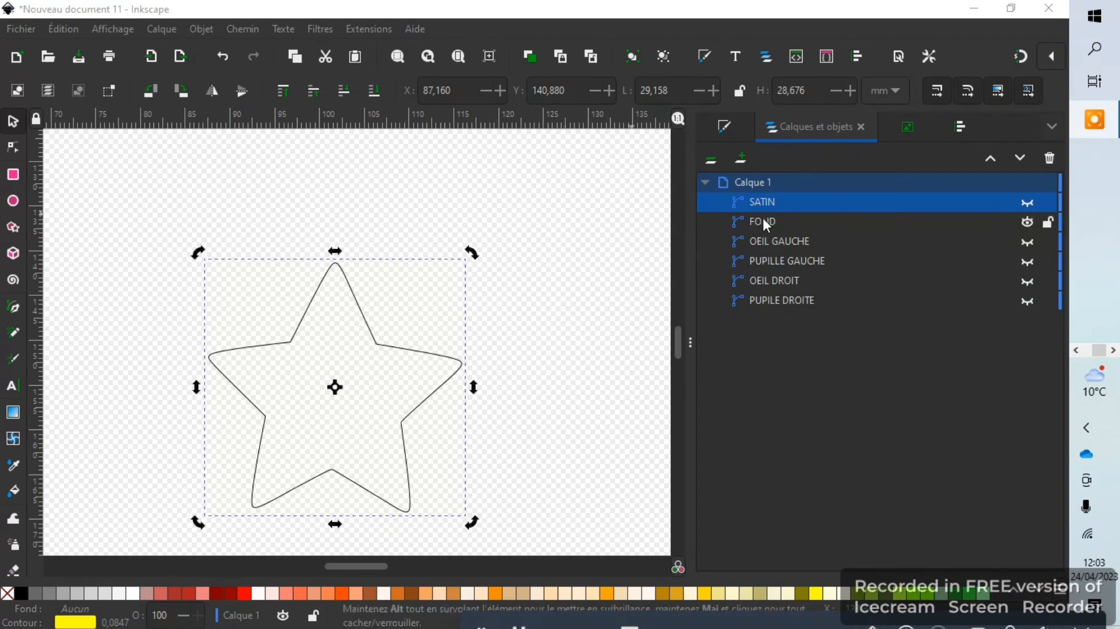
Add a layer named 1ER TOUR above the active layer
left_click(743, 154)
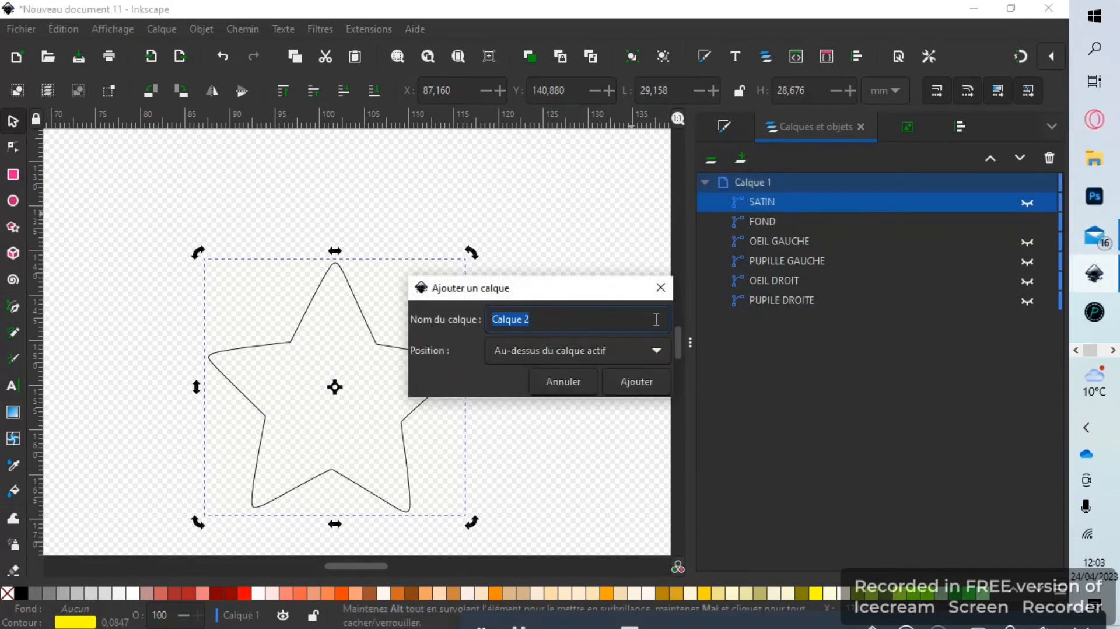
type("&")
key("BackSpace")
type("1ER")
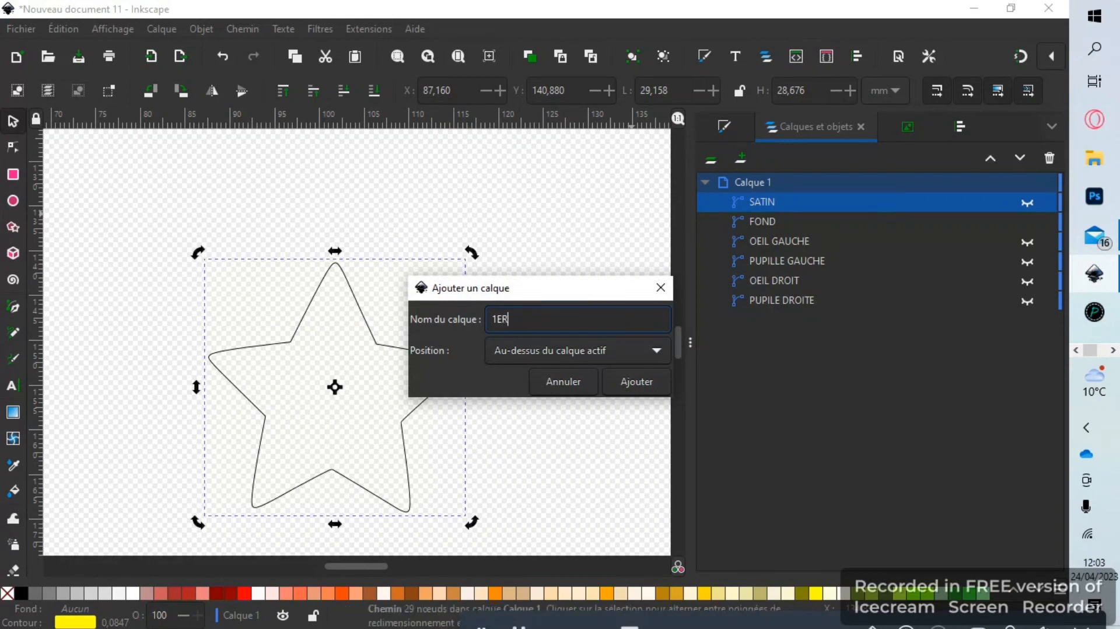
type(" TOUR")
left_click(637, 382)
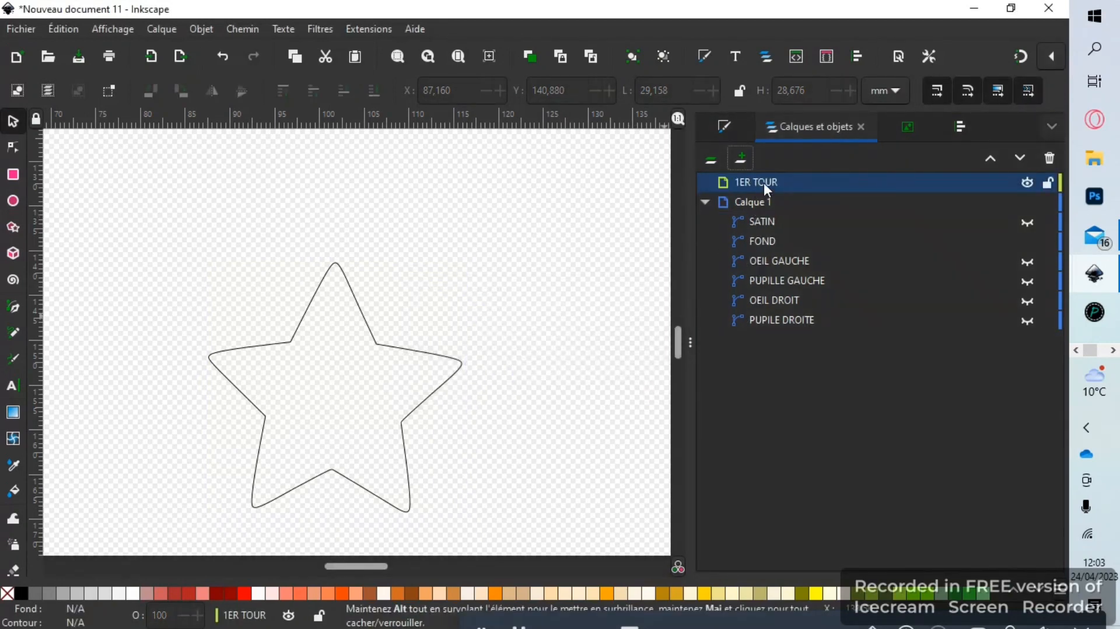
Add a layer named 2 EME TOUR above the 1ER TOUR layer
left_click(742, 156)
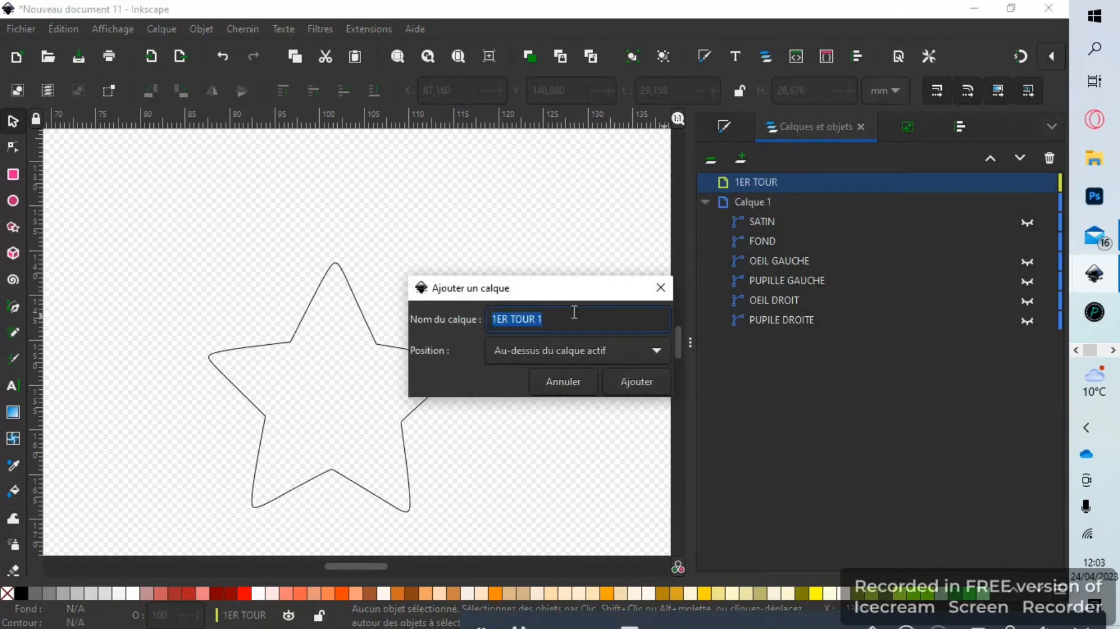
type("2")
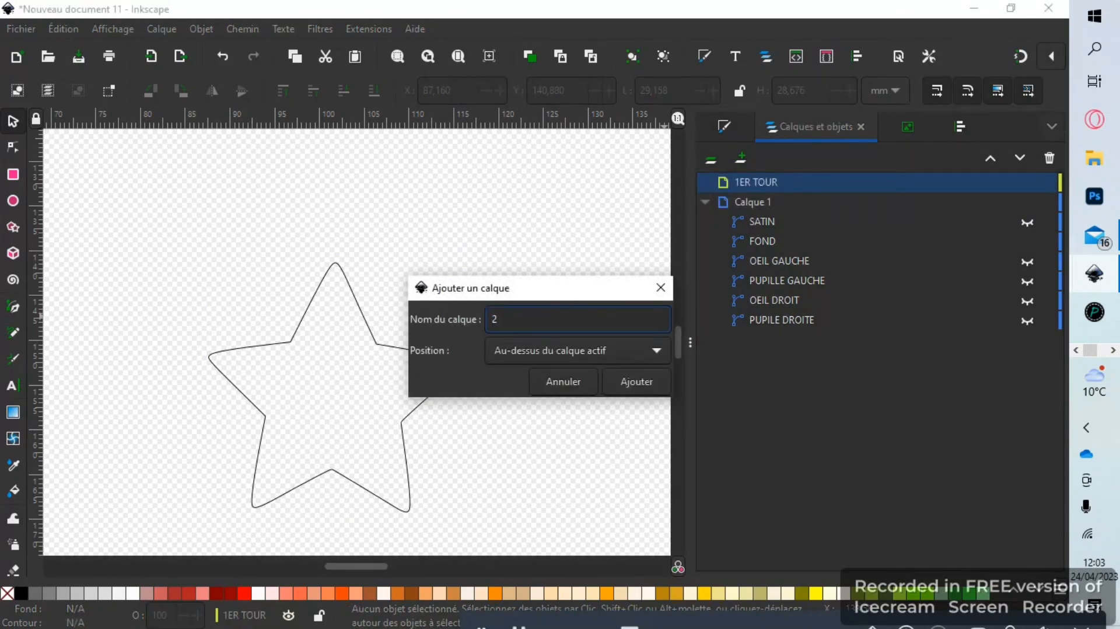
type(" EME TOUR")
left_click(657, 376)
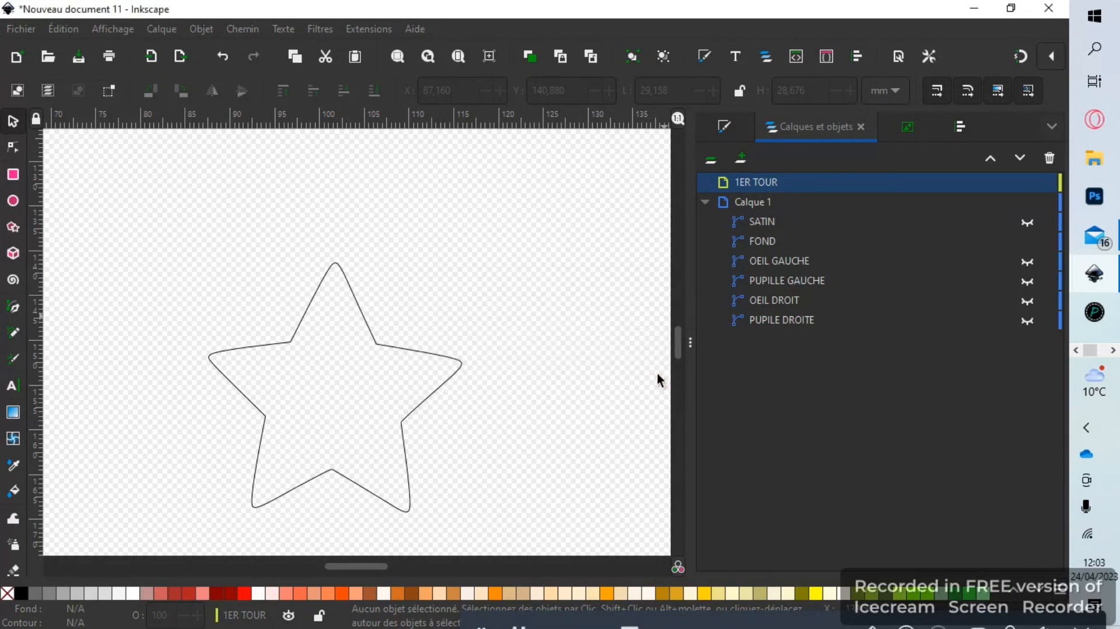
Add a layer named SATIN above the 2 EME TOUR layer
left_click(738, 156)
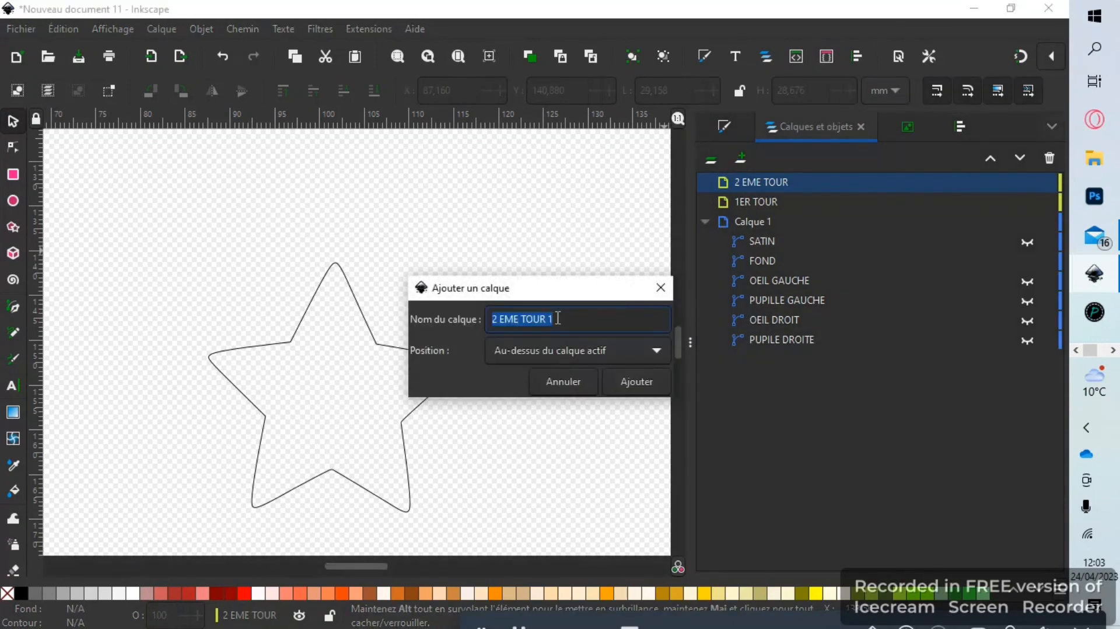
type("TO")
key("BackSpace")
key("BackSpace")
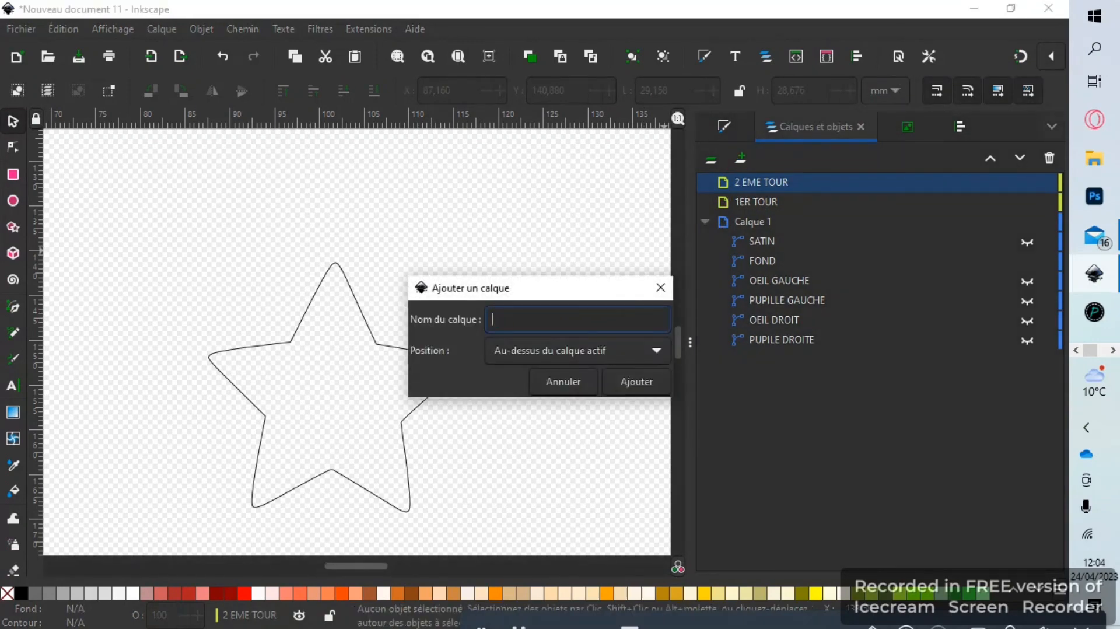
type("SATIN")
key("Return")
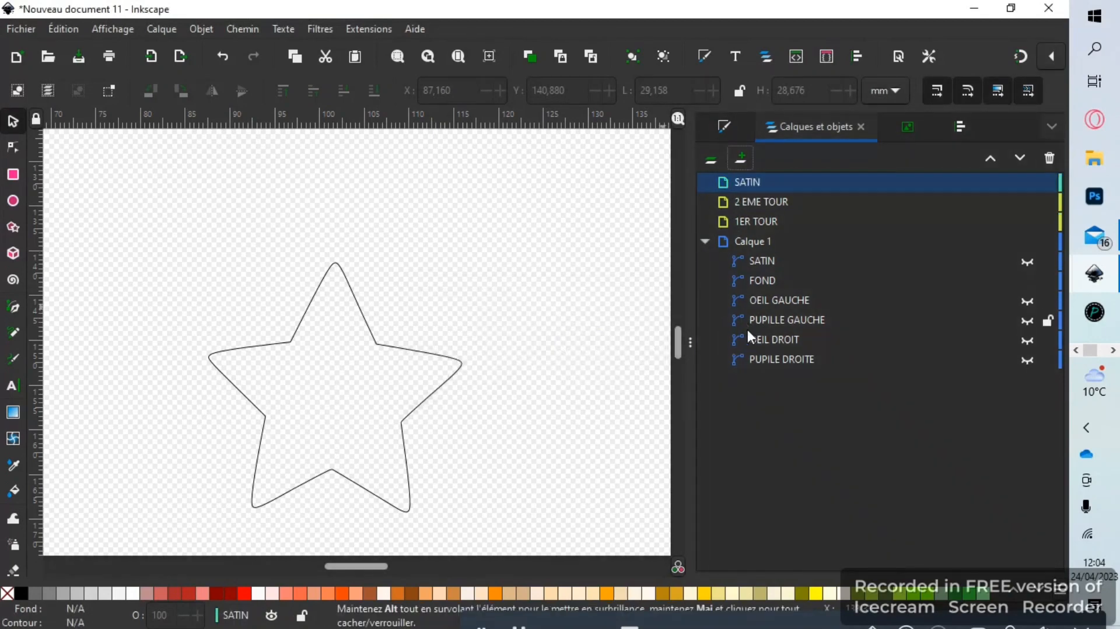
Move the FOND star path from Calque 1 to the 1ER TOUR layer
left_click(766, 279)
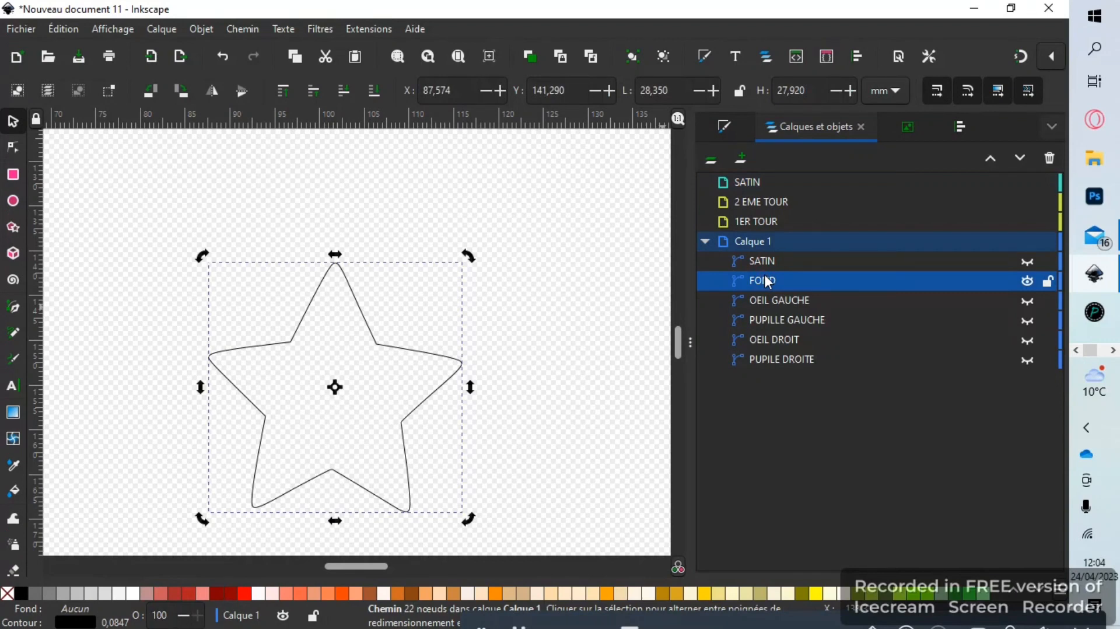
right_click(767, 283)
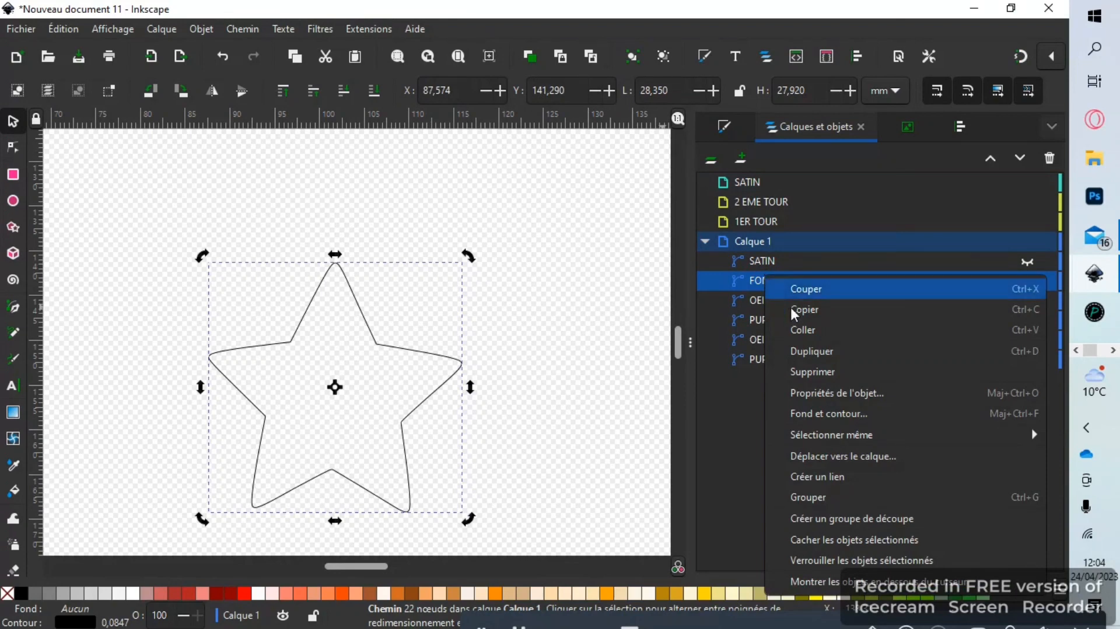
left_click(857, 458)
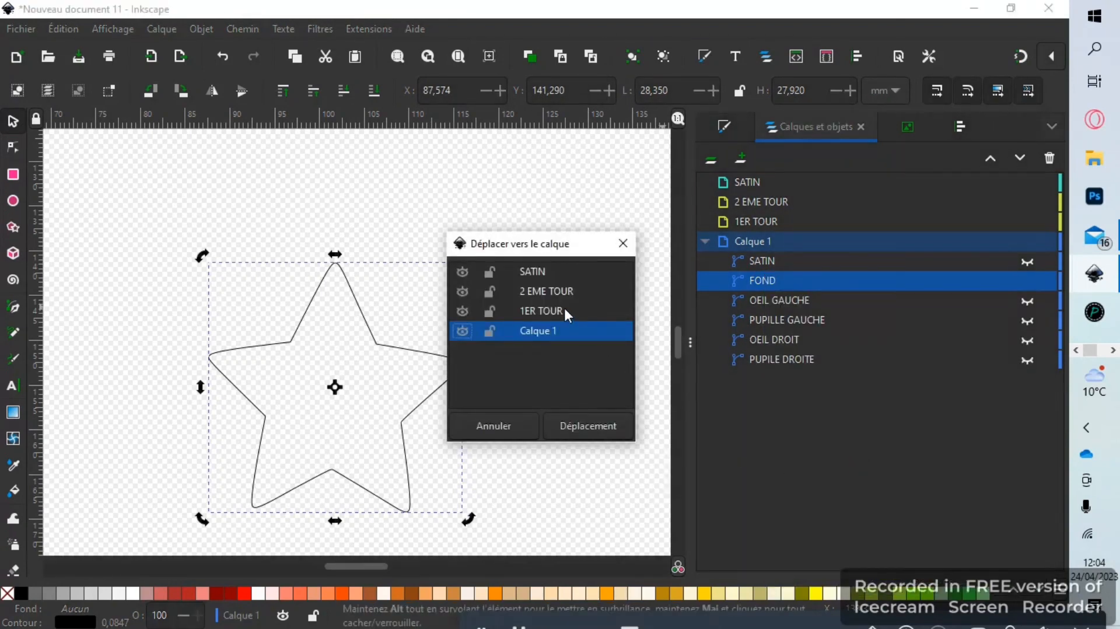
left_click(564, 312)
left_click(595, 434)
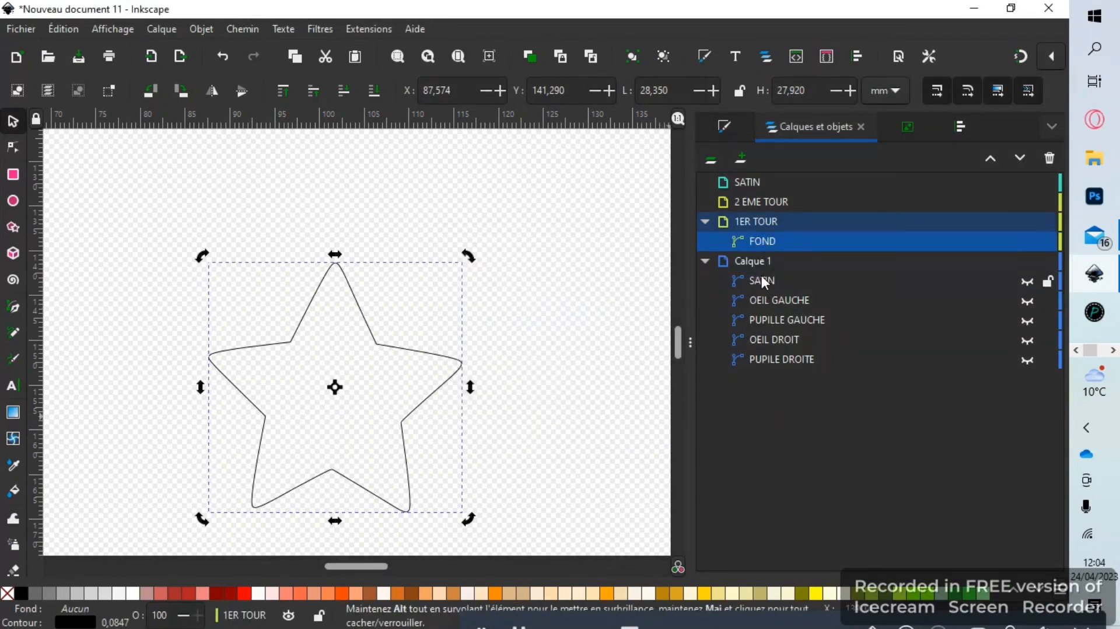
Paste a copy of the FOND star into the 1ER TOUR layer
right_click(773, 250)
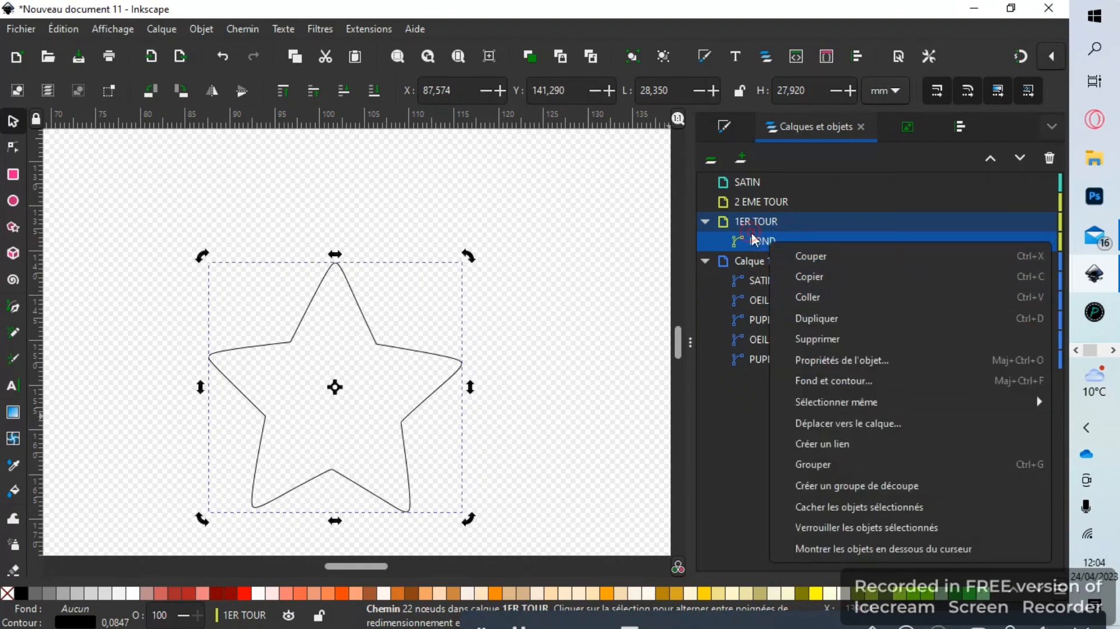
left_click(754, 240)
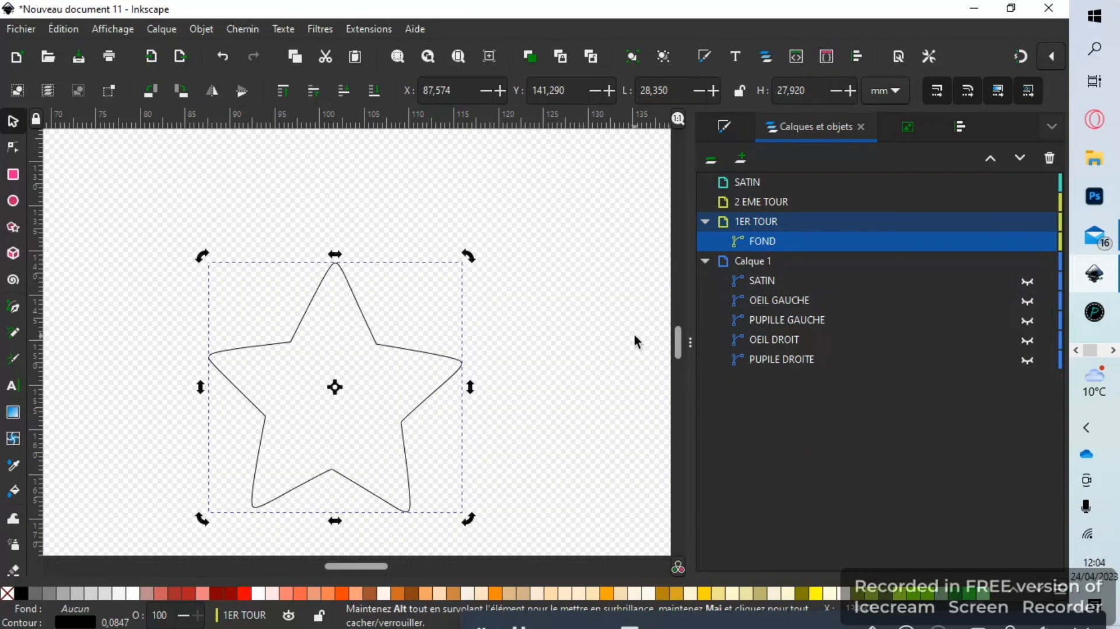
key("ctrl+v")
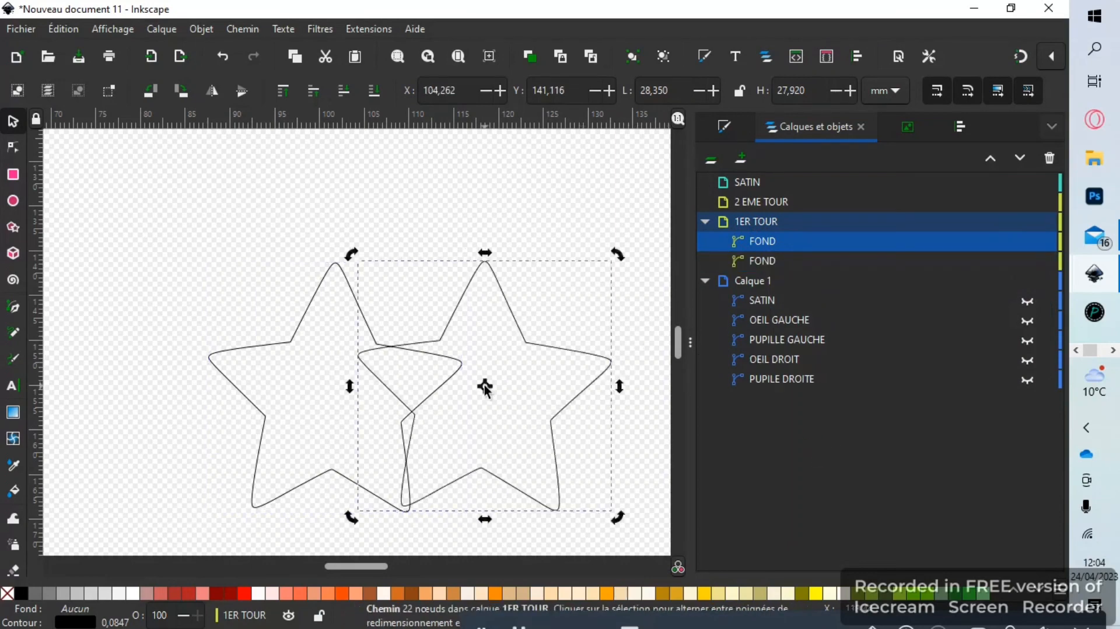
Move the original FOND star from the 1ER TOUR layer to the 2 EME TOUR layer
left_click(748, 267)
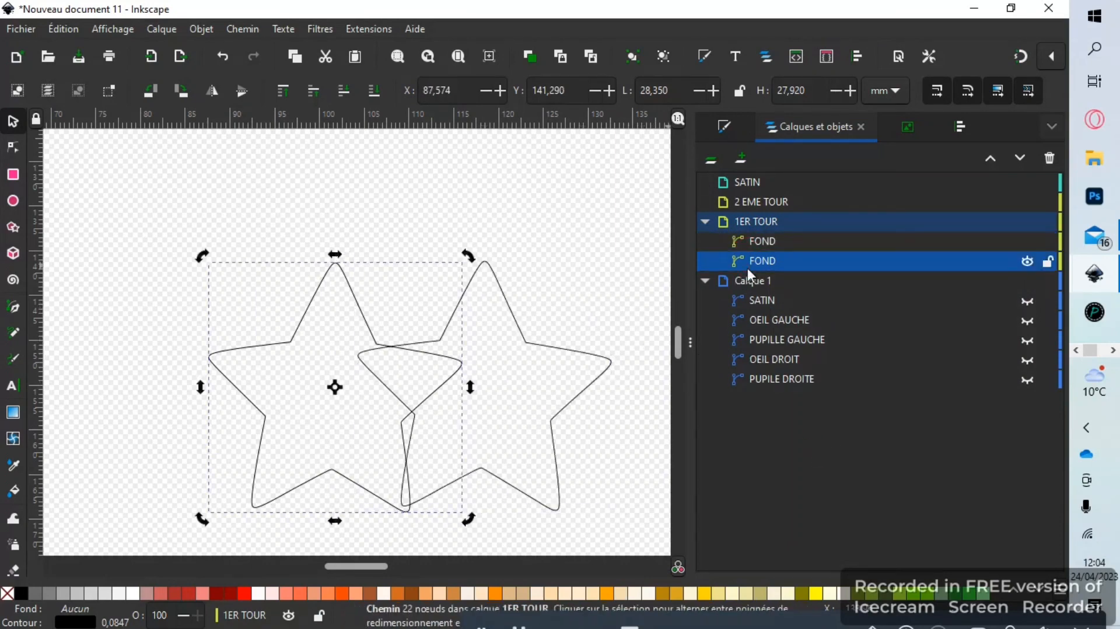
right_click(747, 267)
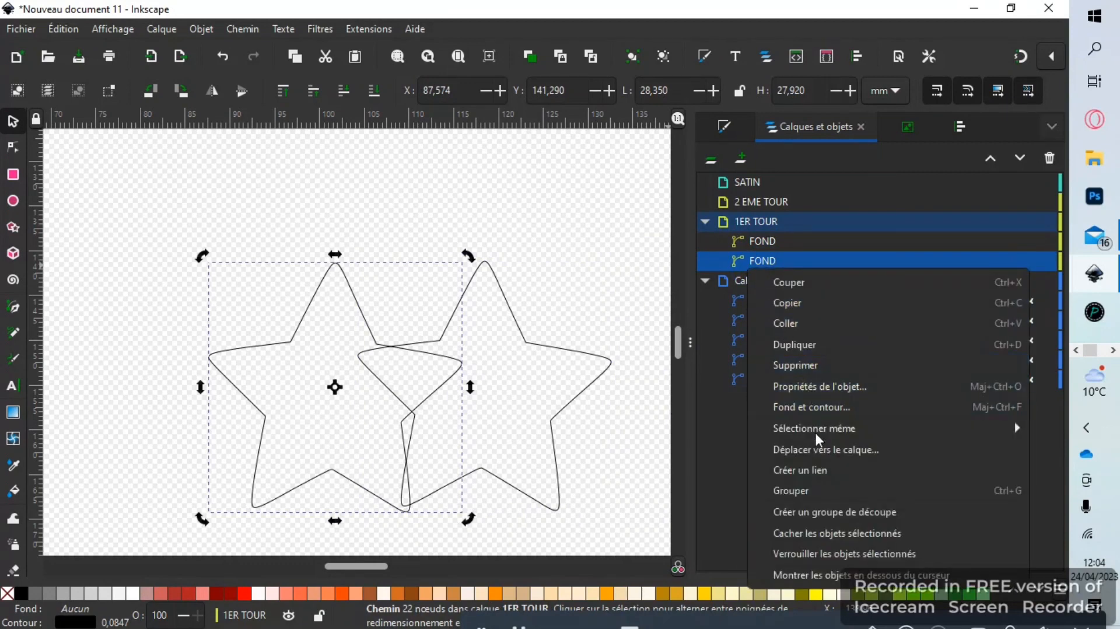
left_click(817, 450)
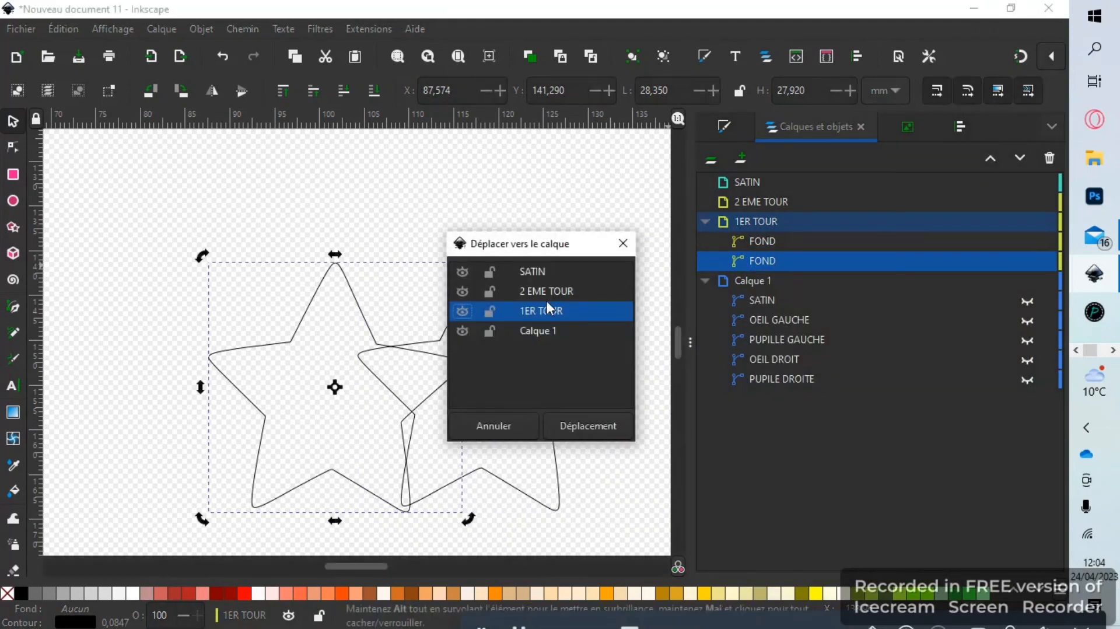
left_click(542, 292)
left_click(592, 426)
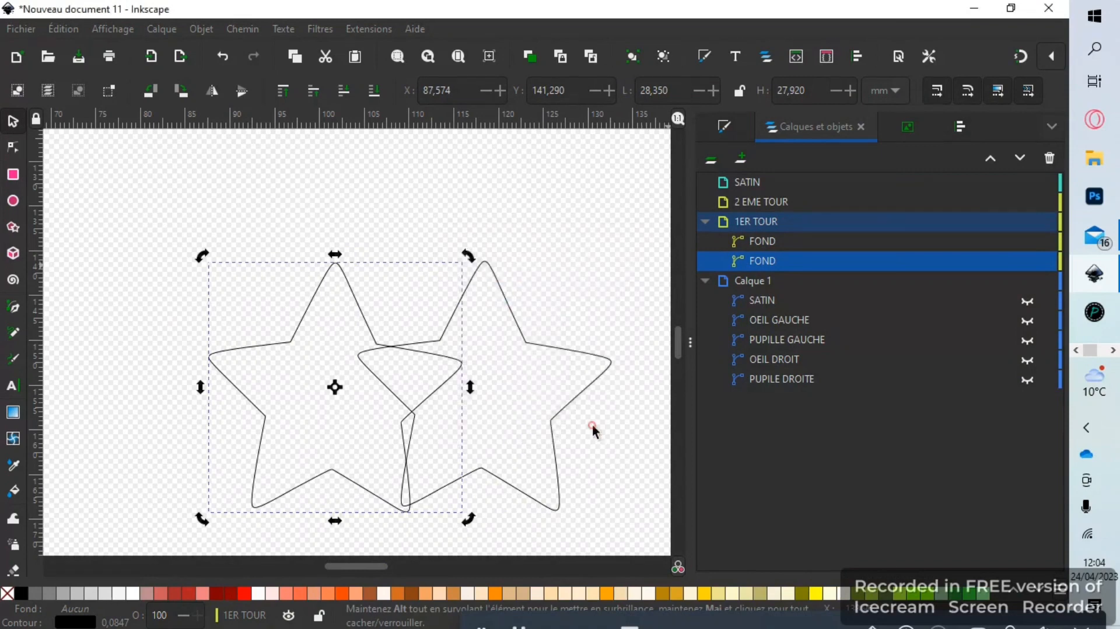
Move the hidden SATIN star path from Calque 1 to the SATIN layer
left_click(769, 299)
right_click(770, 299)
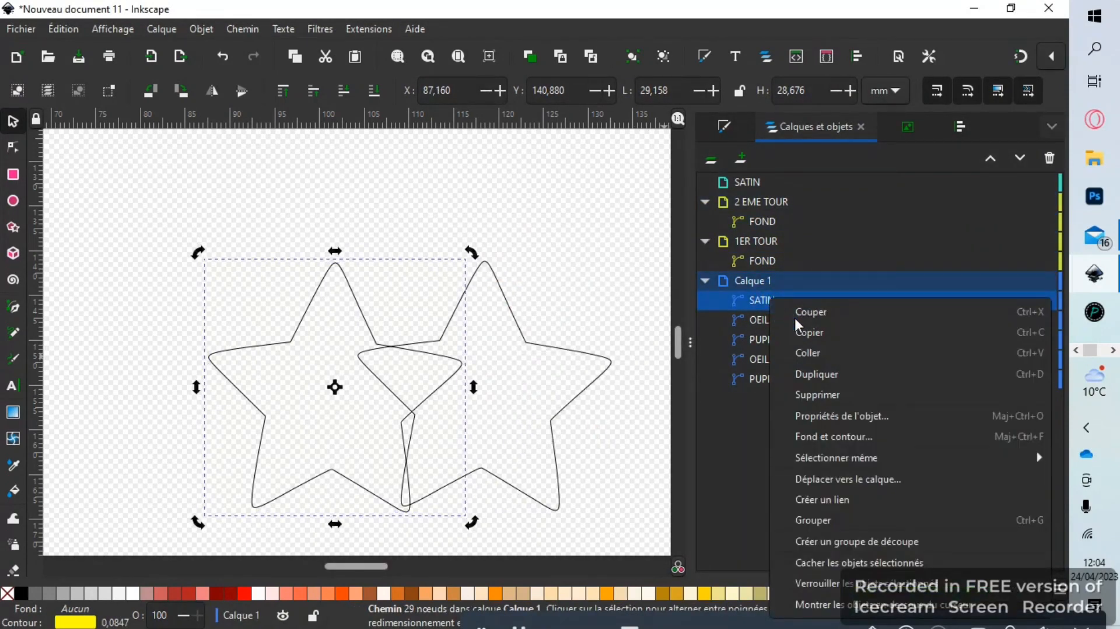
left_click(841, 479)
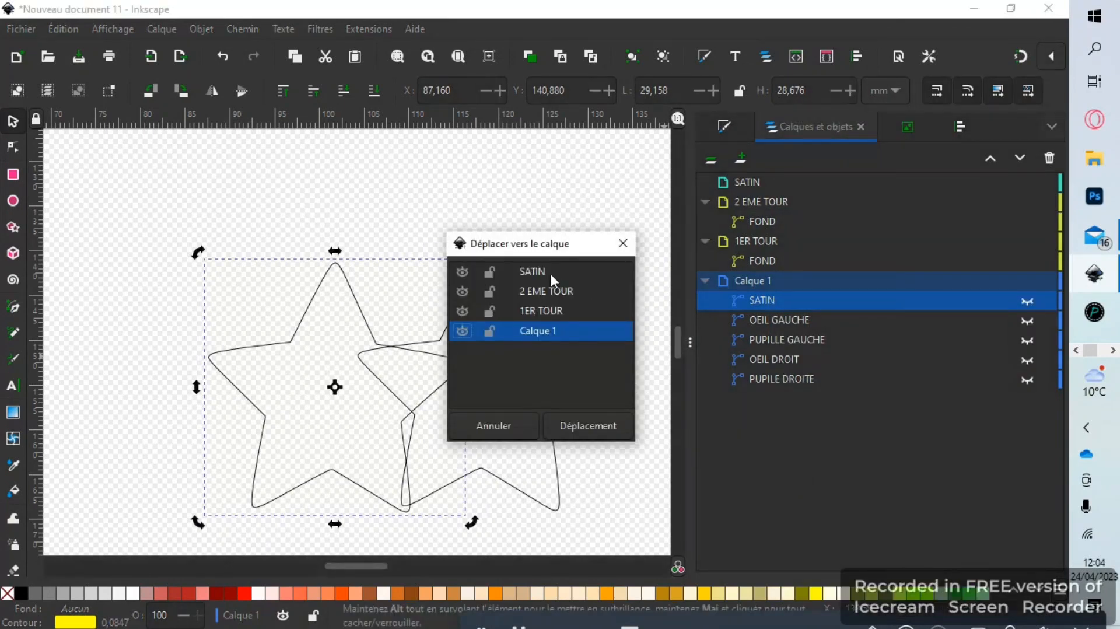
left_click(551, 272)
left_click(595, 422)
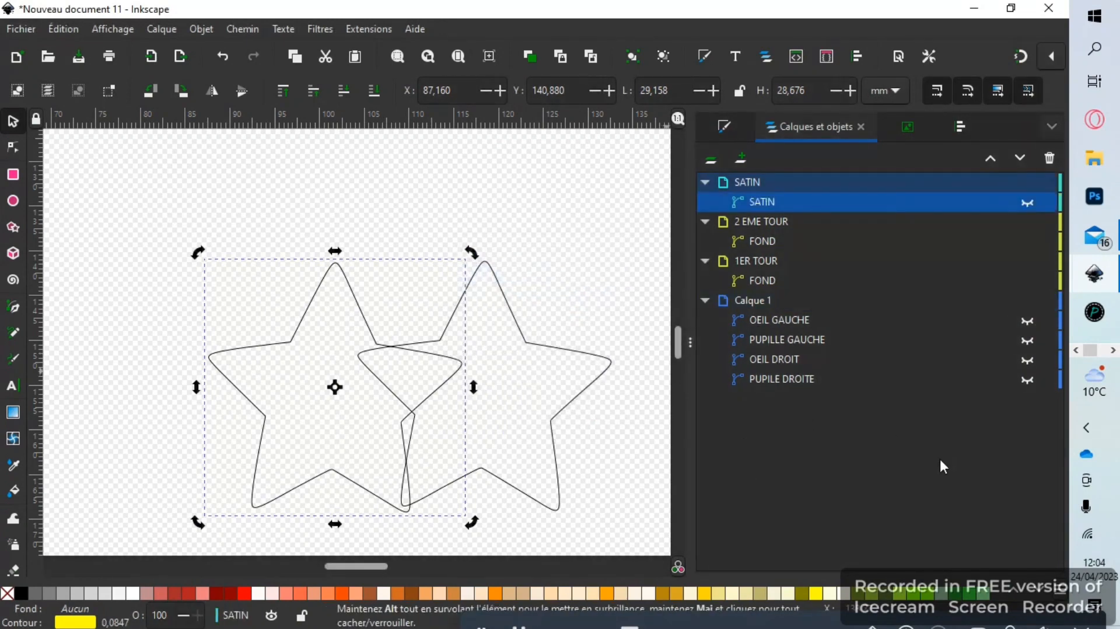
Place the pasted FOND star over the original at about X 87.6 mm, Y 141.3 mm, and make the SATIN path visible
left_click_drag(590, 358, 435, 352)
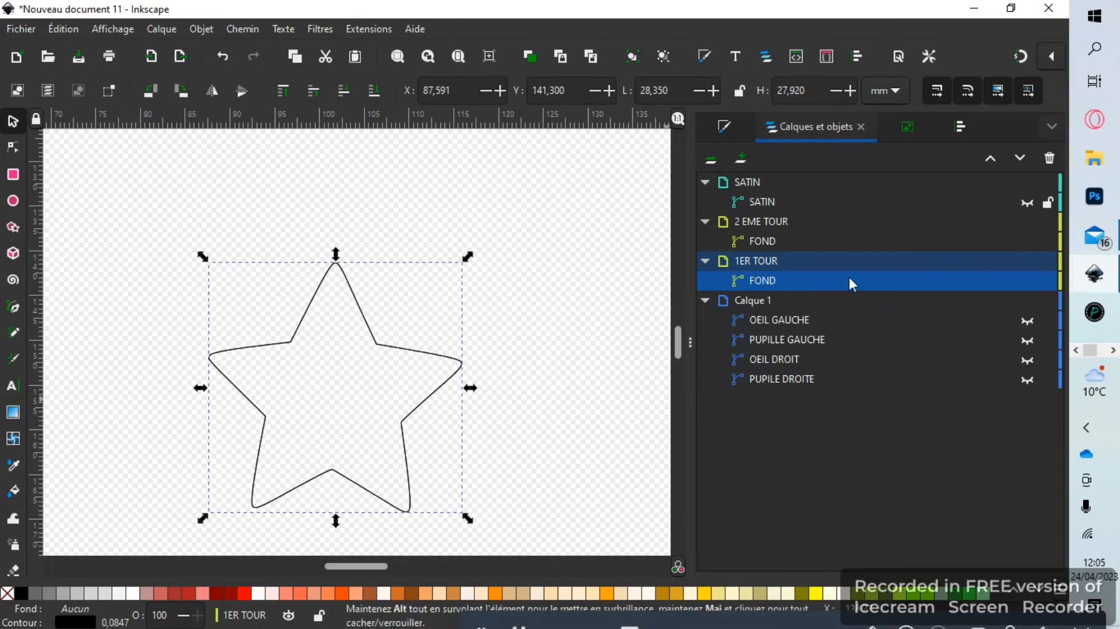
left_click(1026, 204)
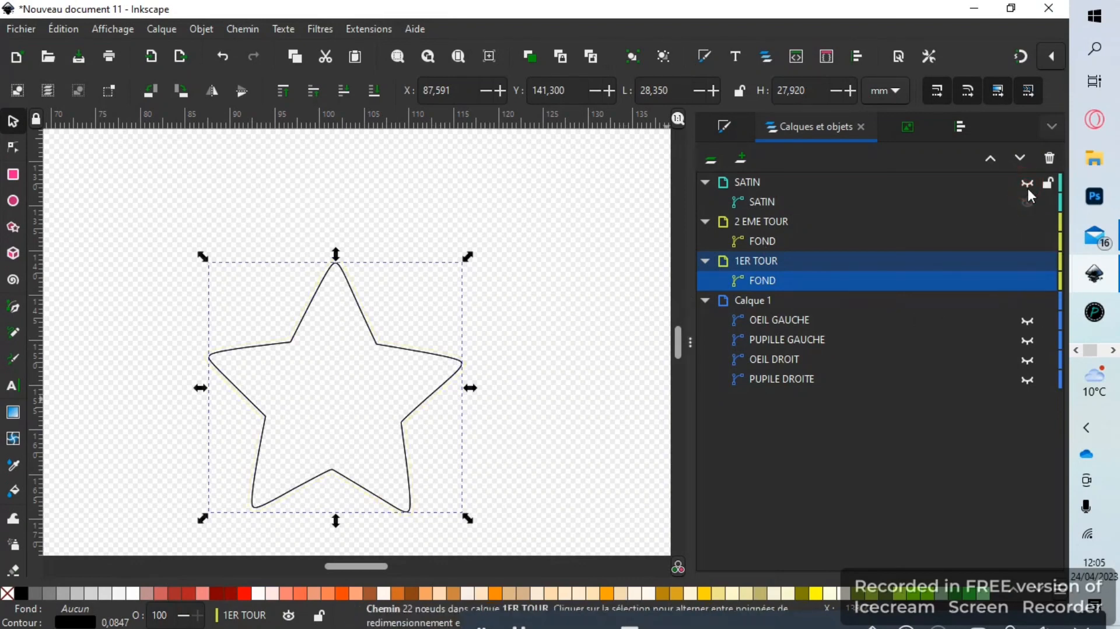
Check the 1ER TOUR outline on its own by temporarily hiding the 2 EME TOUR and SATIN layers
left_click(1028, 219)
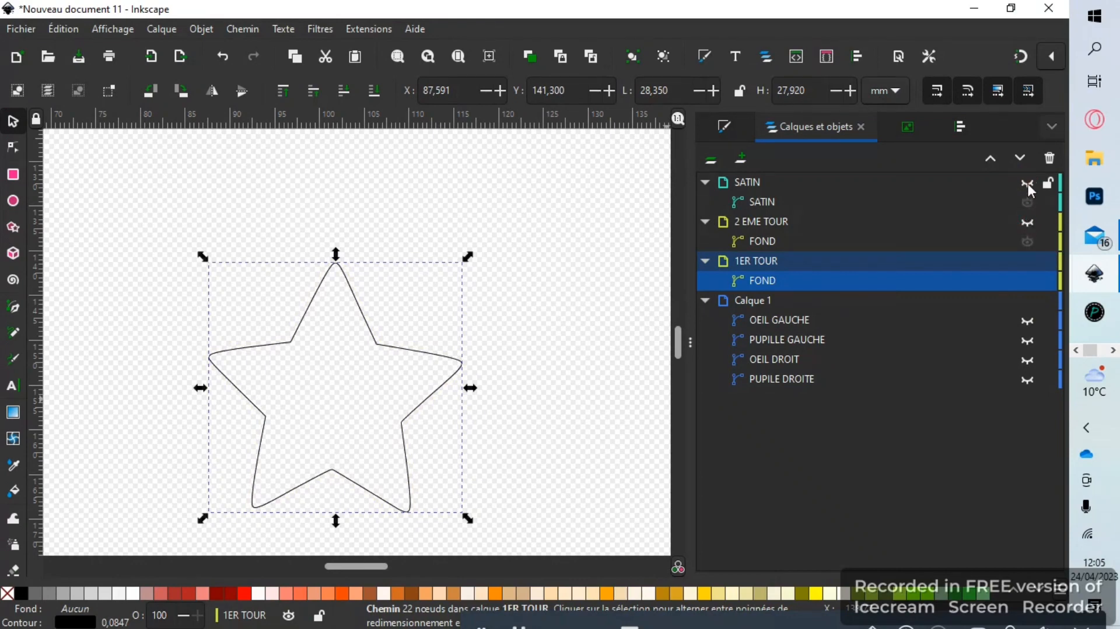
left_click(1027, 184)
left_click(1028, 222)
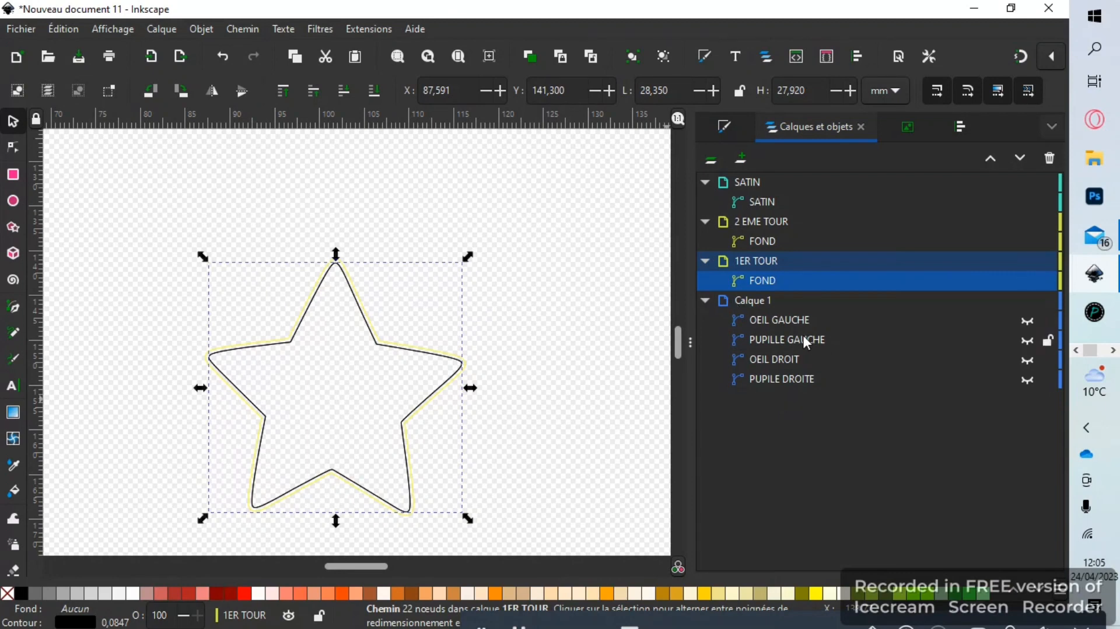
Make the four eye paths in Calque 1 visible: OEIL GAUCHE, PUPILLE GAUCHE, OEIL DROIT and PUPILE DROITE
left_click(790, 323)
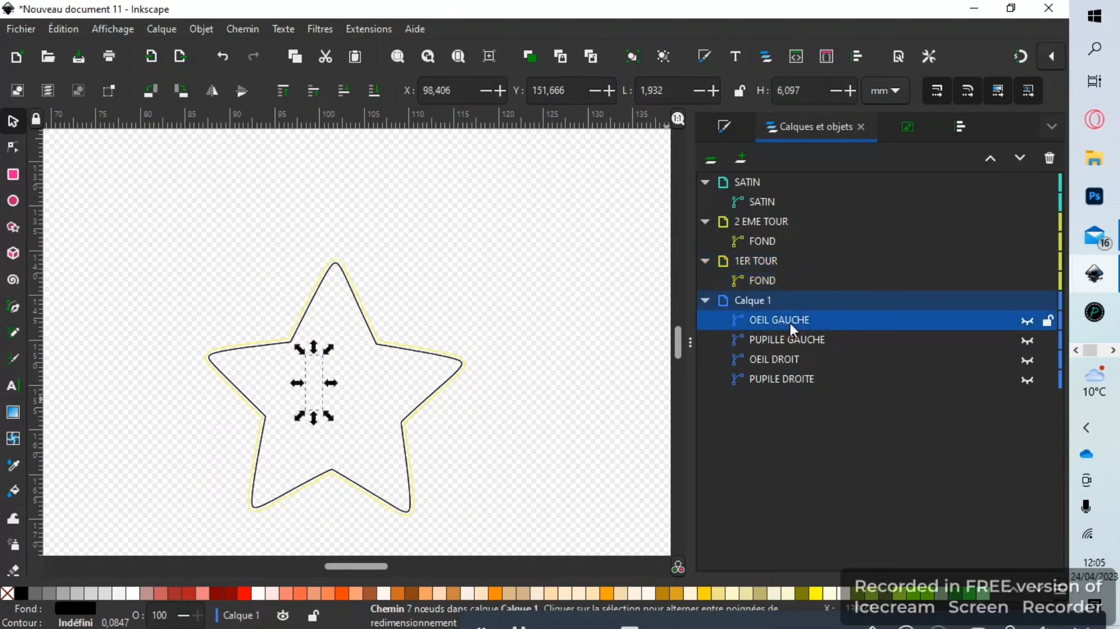
left_click(1028, 321)
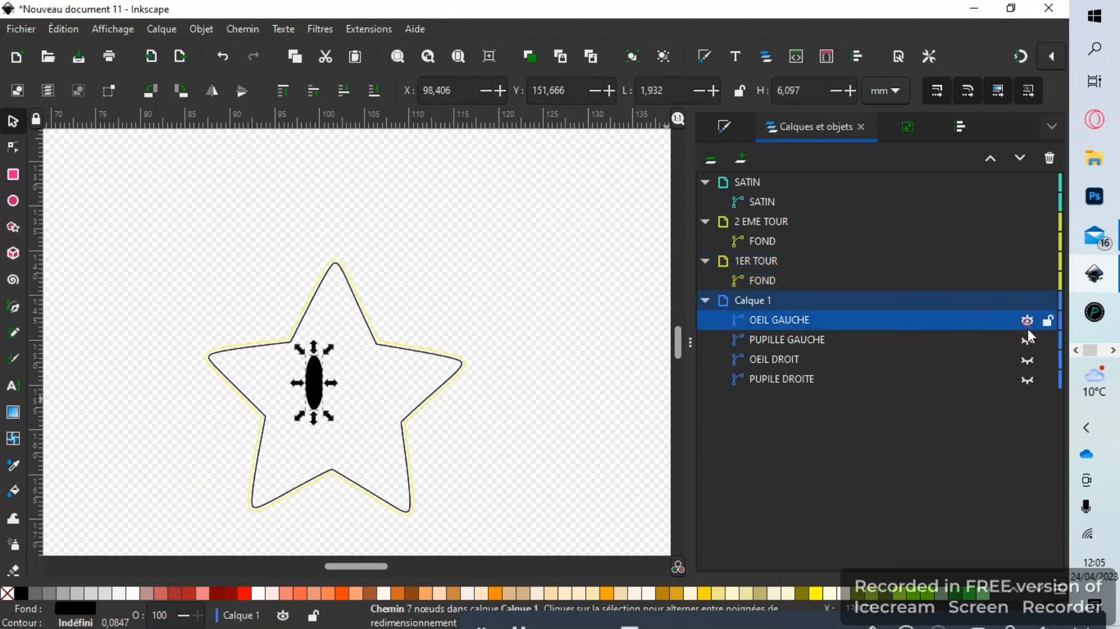
left_click(1028, 340)
left_click(1027, 359)
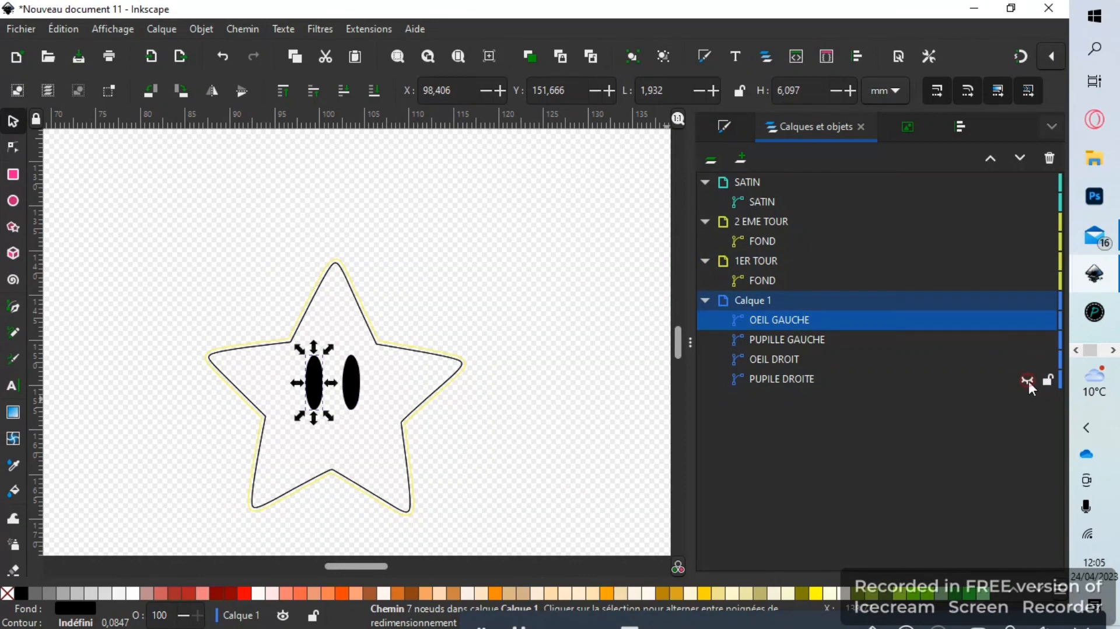
left_click(1028, 380)
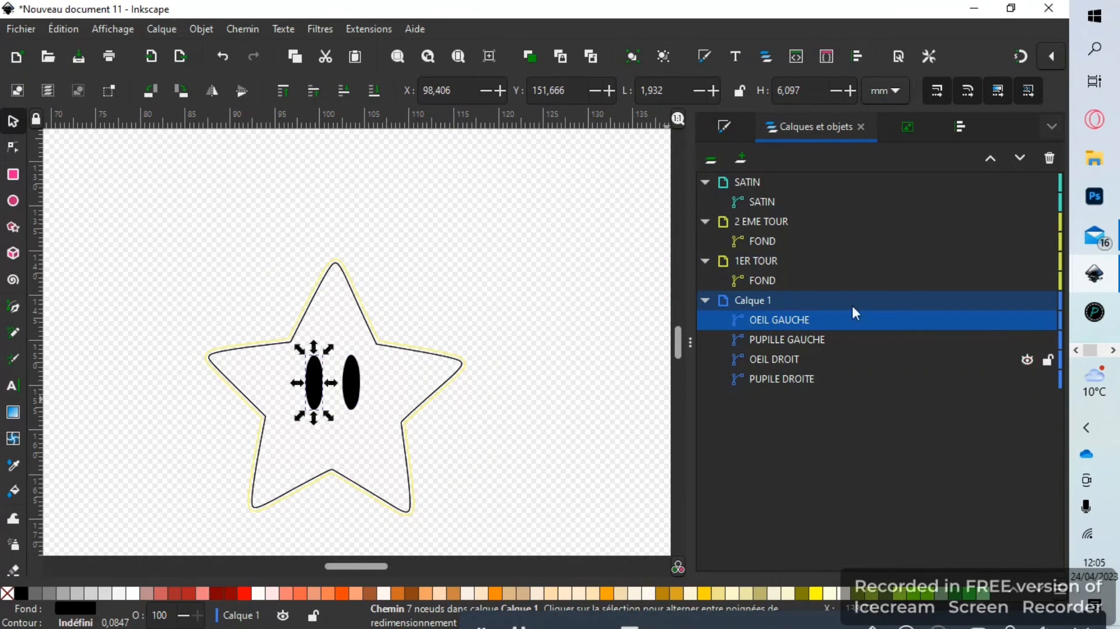
Rename the Calque 1 layer as BRODERIE
left_click(755, 304)
right_click(755, 304)
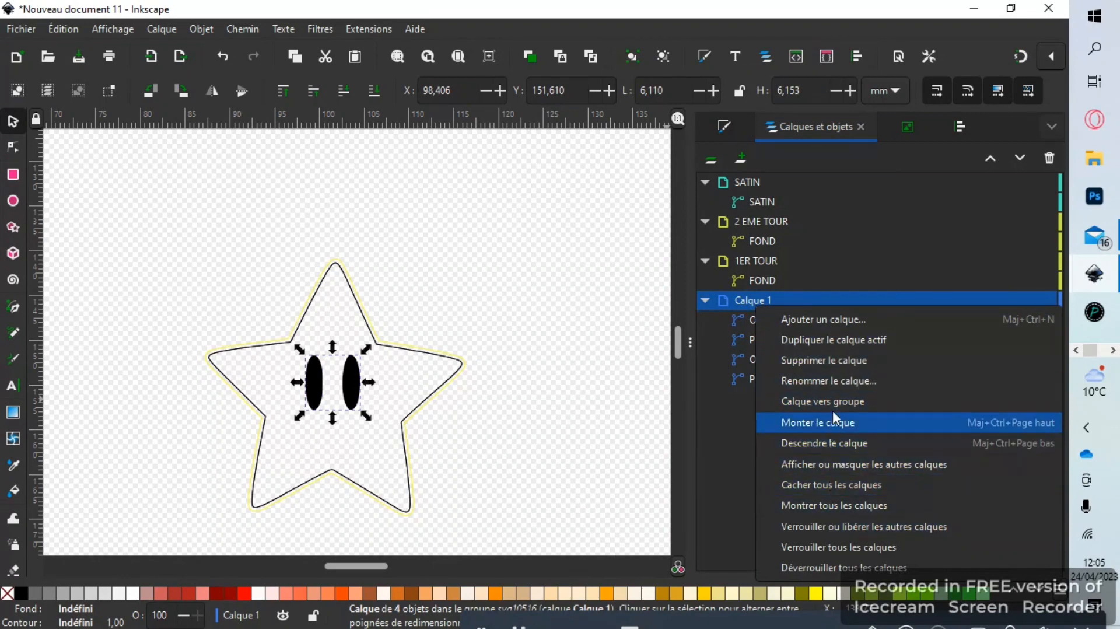
left_click(837, 380)
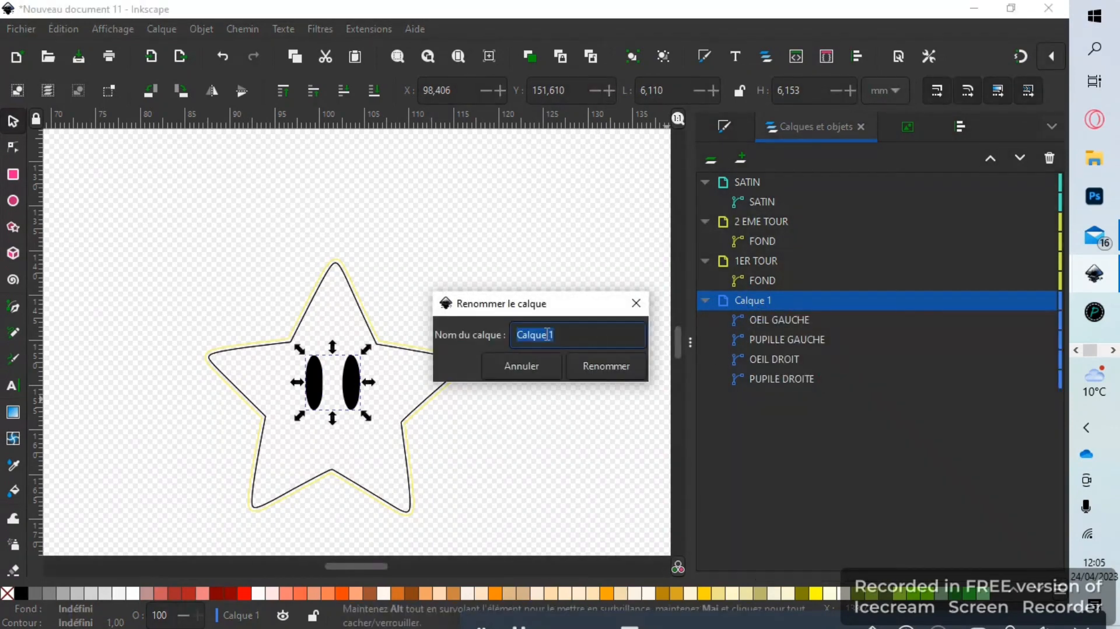
type("BRODERIE")
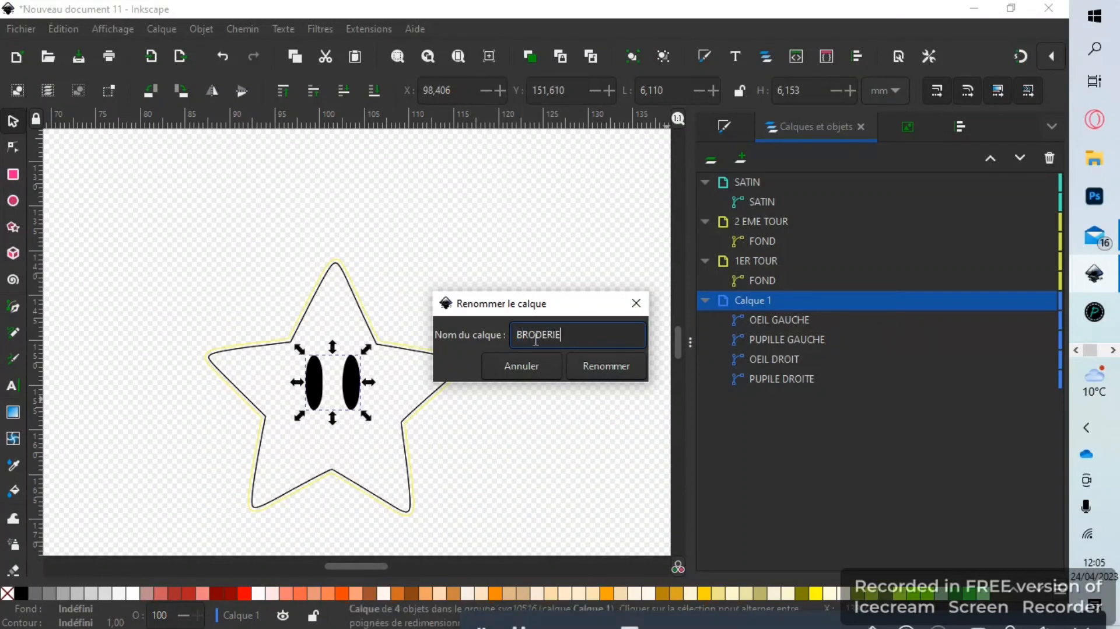
left_click(591, 366)
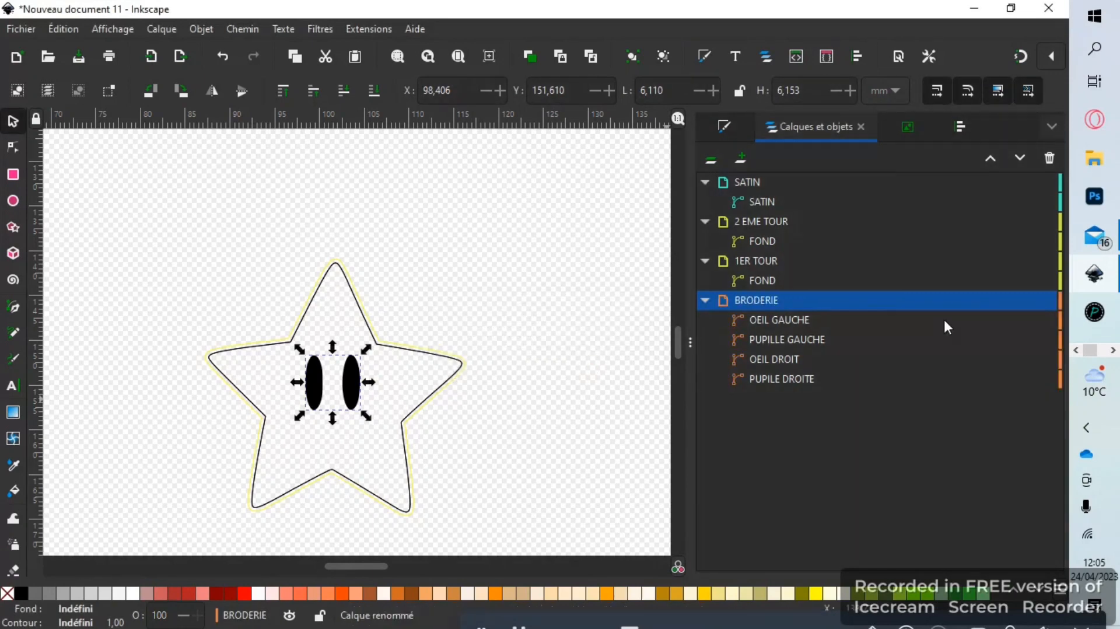
Hide the BRODERIE layer and clear the selection so only the star outlines remain in view
left_click(1028, 300)
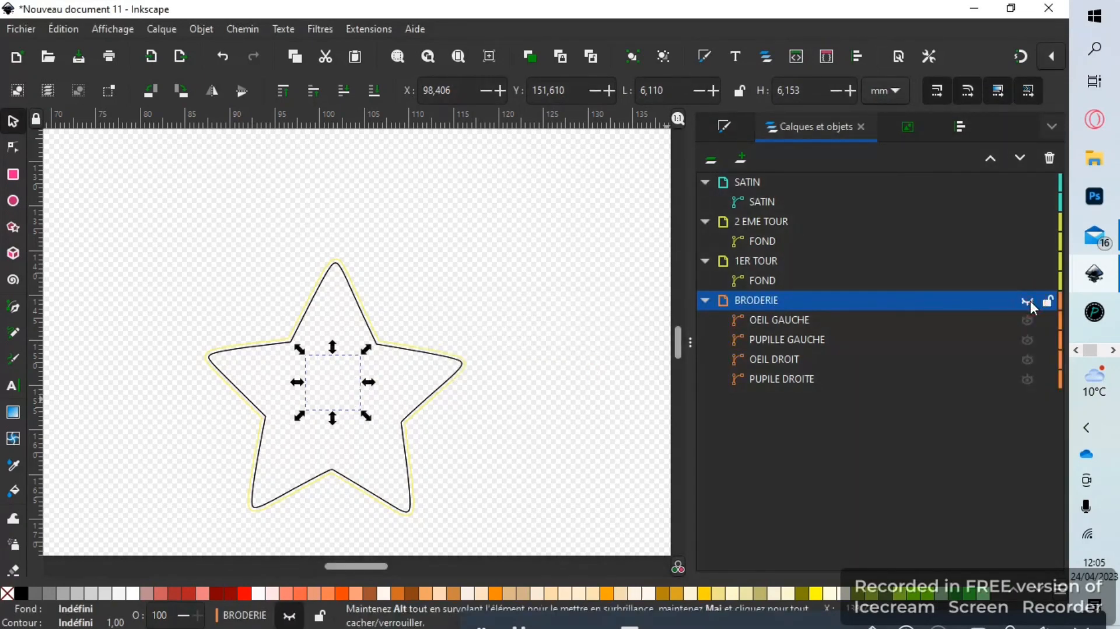
left_click(513, 388)
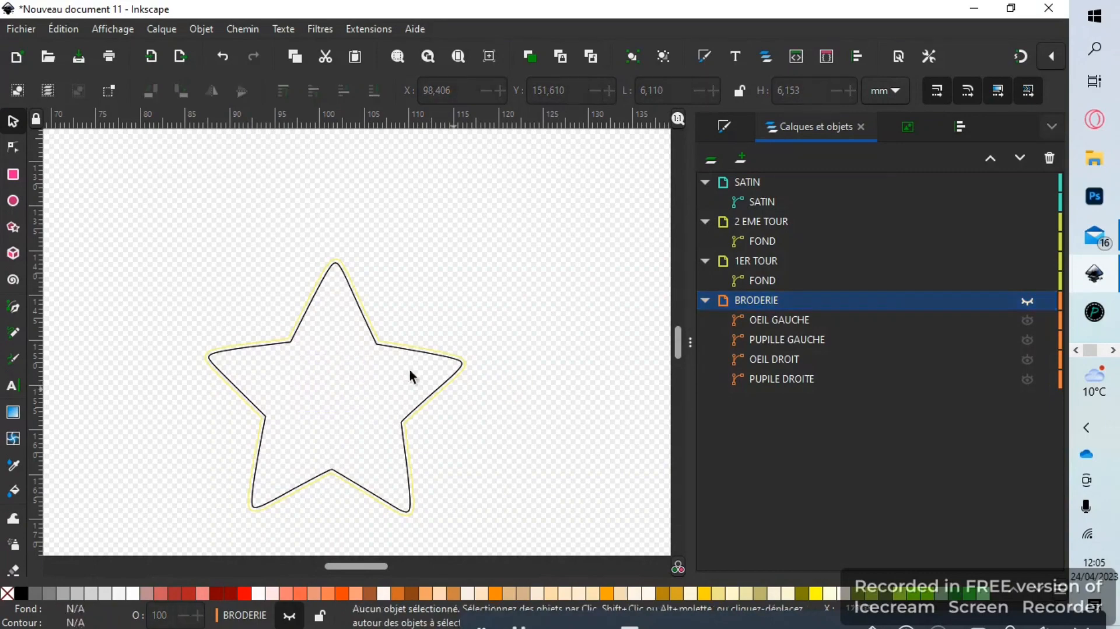
scroll(373, 349, "up", 2)
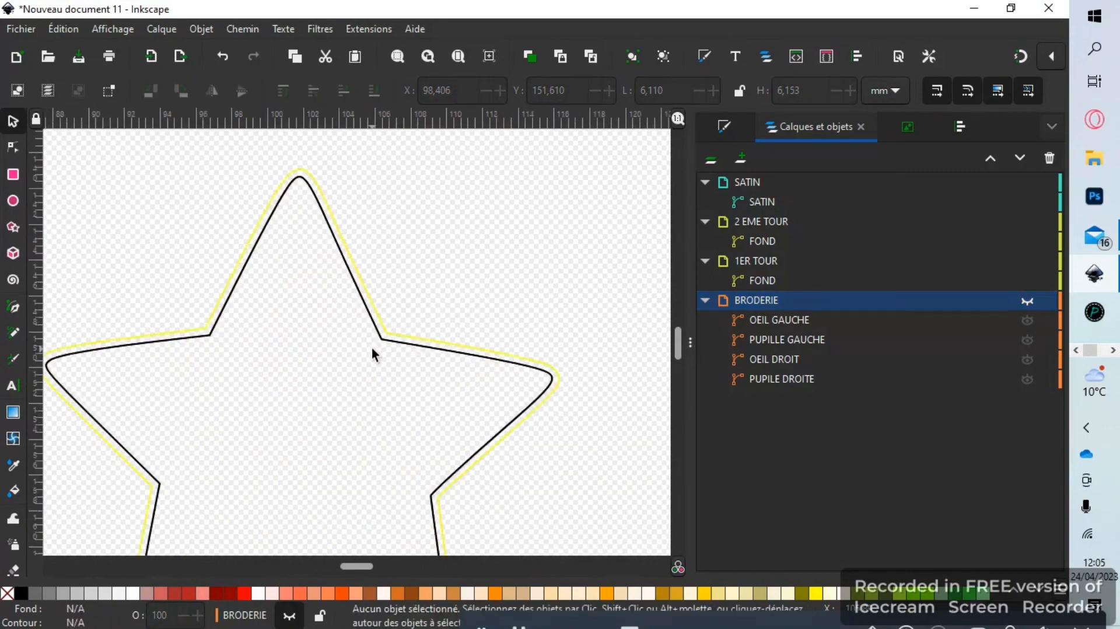
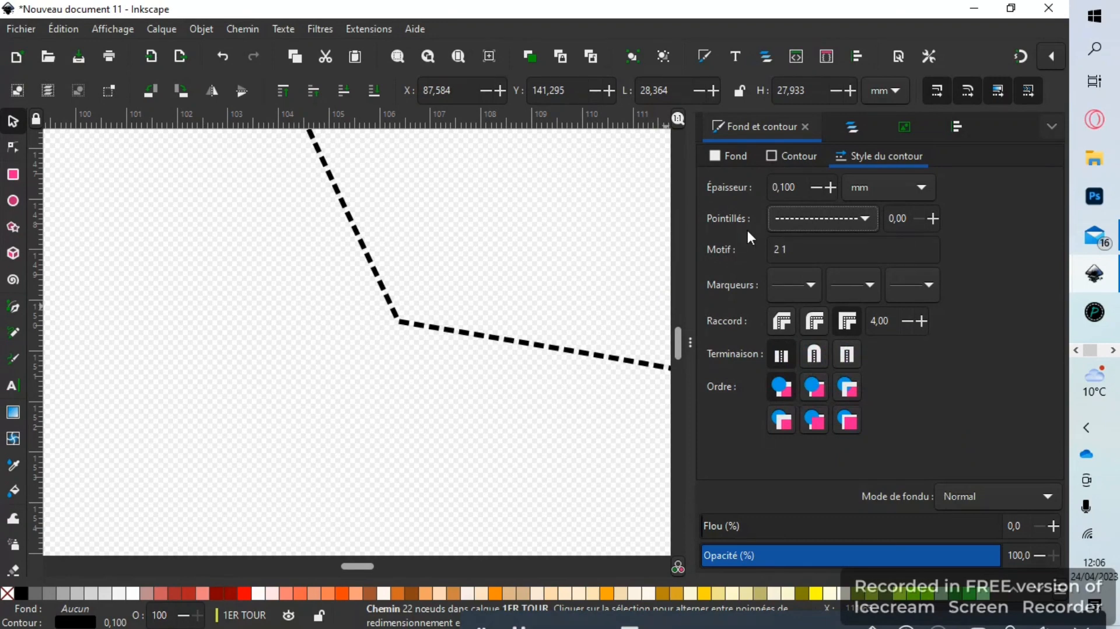
Give the FOND path in the 2 EME TOUR layer a 0.10 mm outline with a dashed pattern
left_click(853, 126)
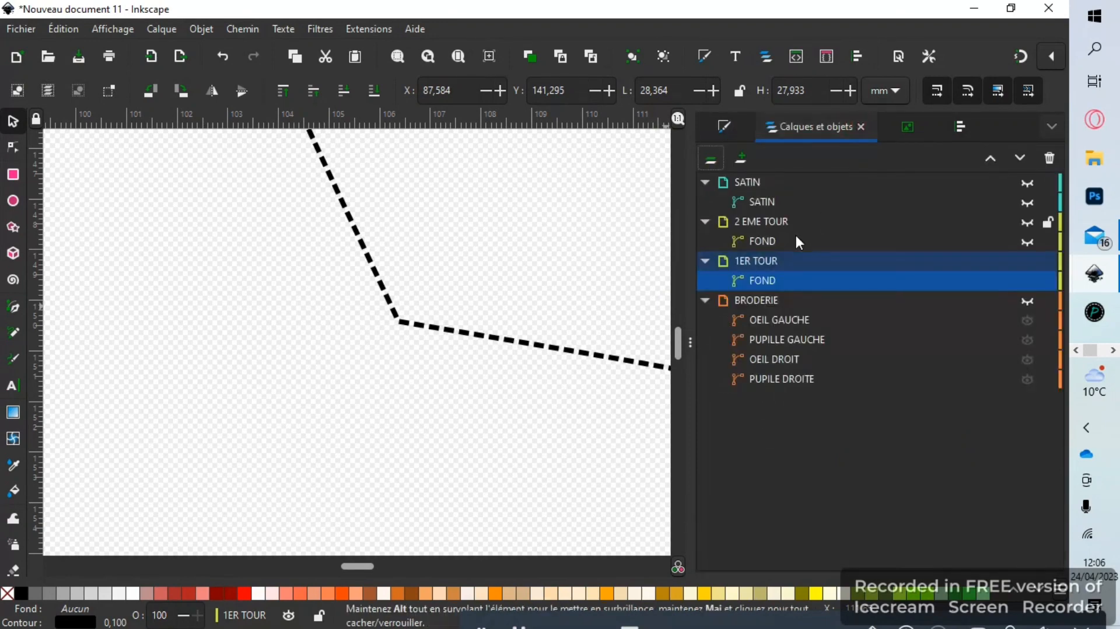
left_click(769, 241)
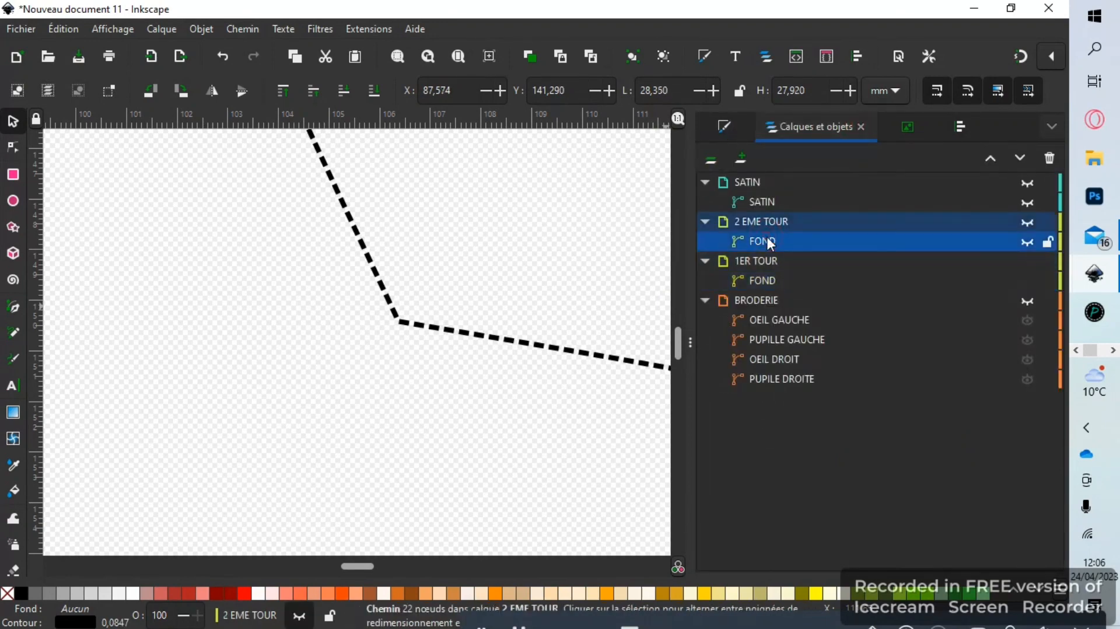
left_click(729, 119)
left_click(802, 187)
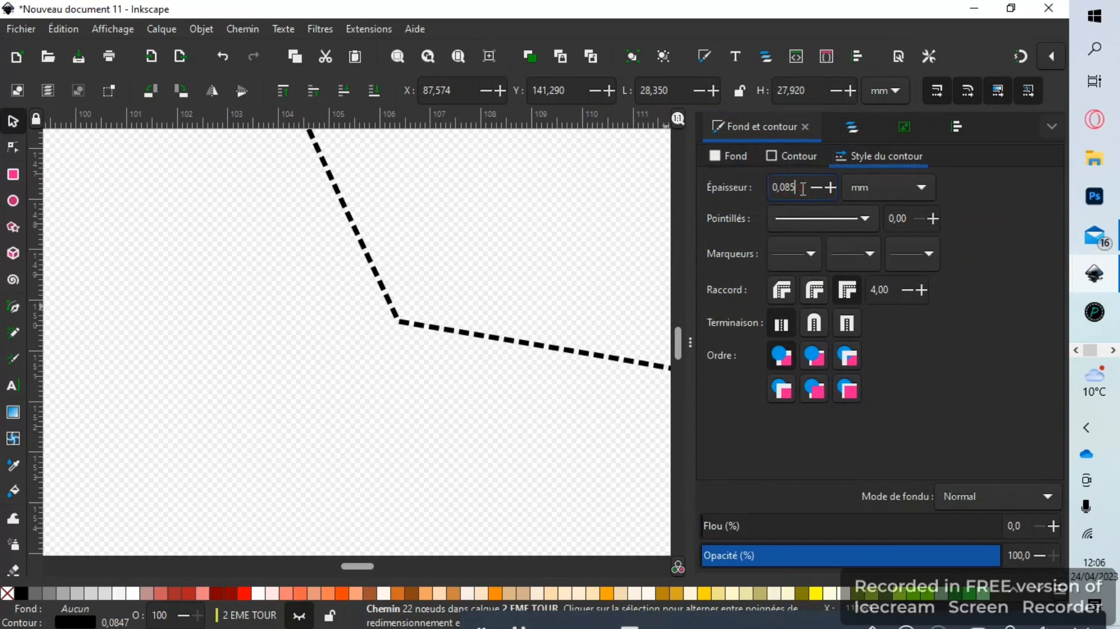
key("BackSpace")
key("BackSpace")
key("BackSpace")
type("10")
left_click(799, 248)
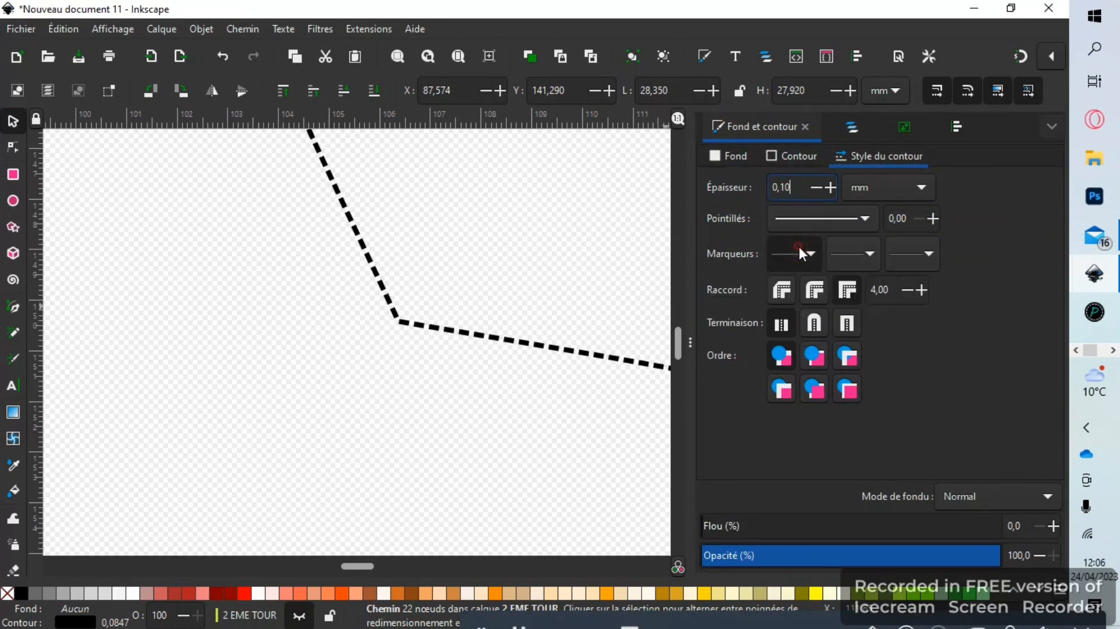
left_click(717, 372)
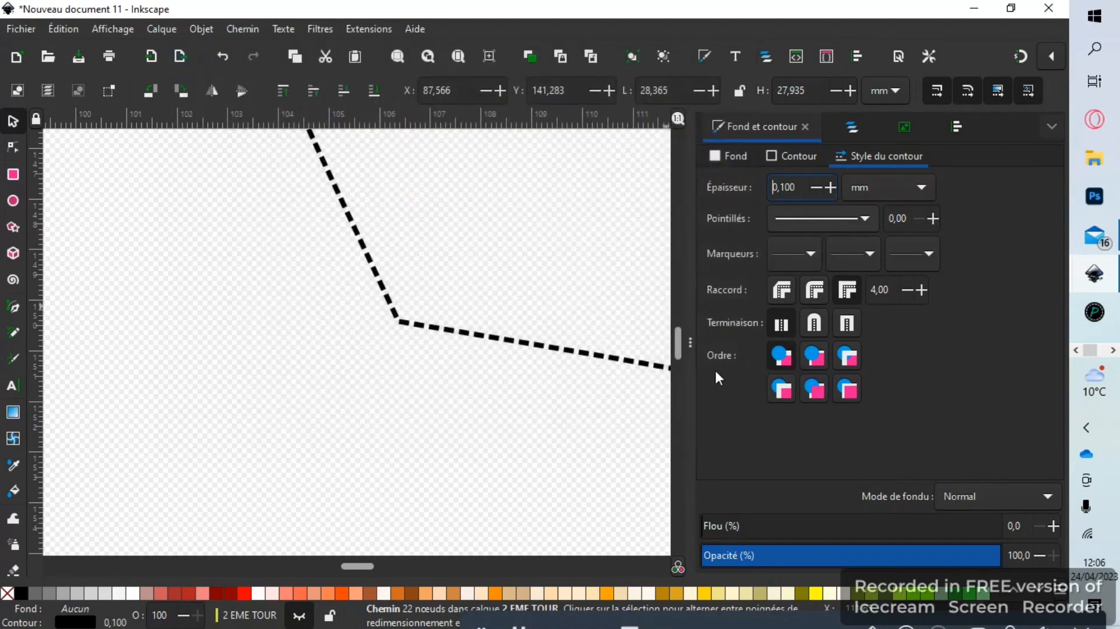
left_click(823, 227)
left_click(824, 359)
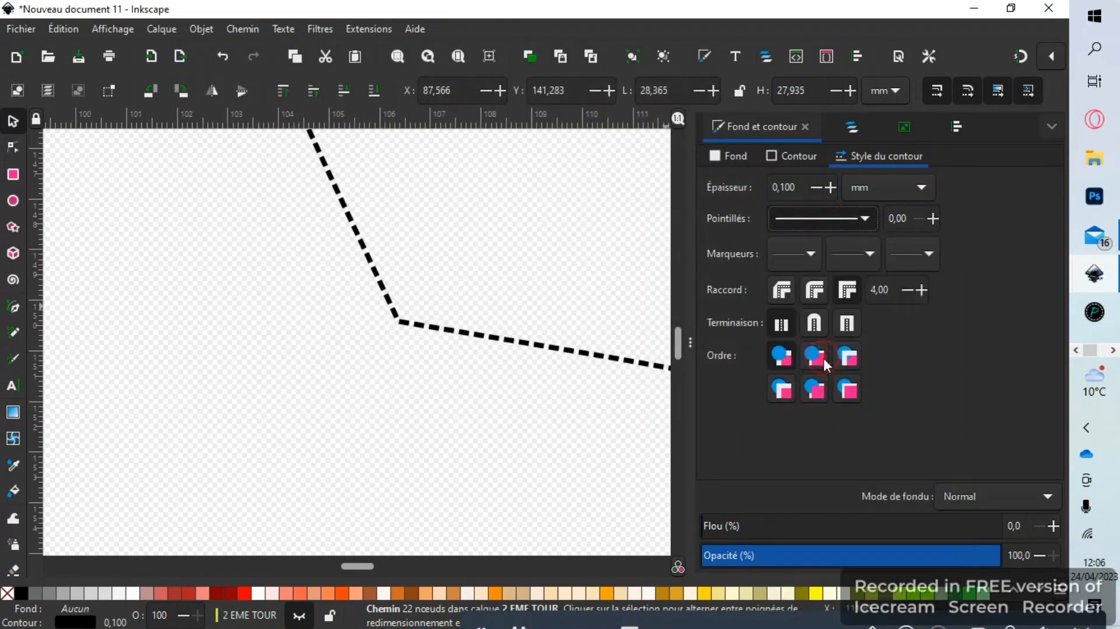
Select the SATIN layer, make it and its path visible, and hide the 1ER TOUR layer
left_click(849, 129)
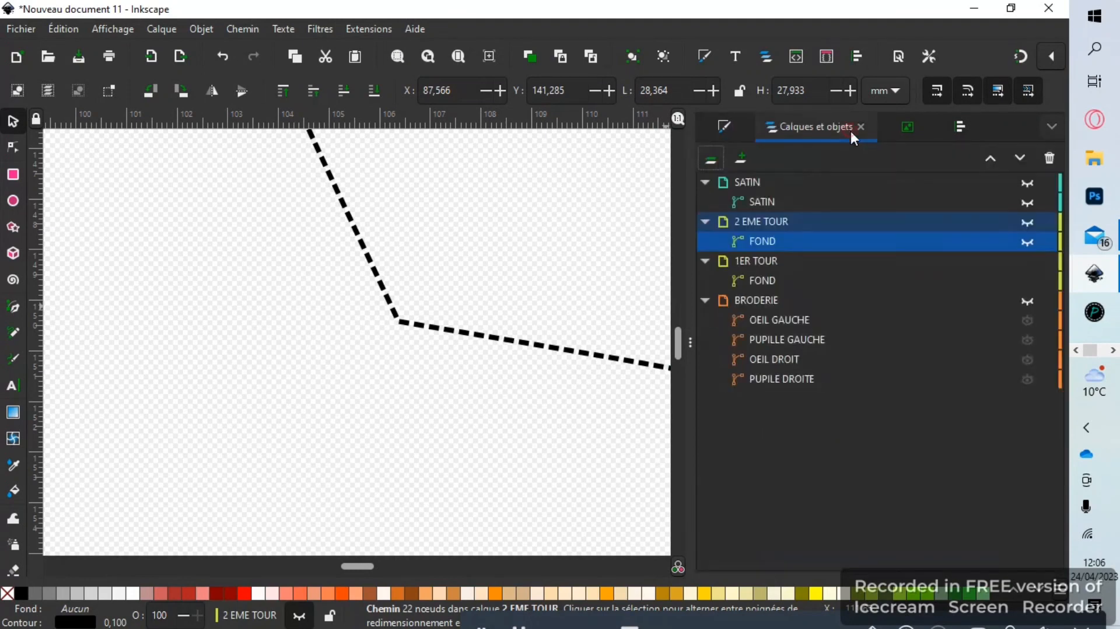
left_click(765, 191)
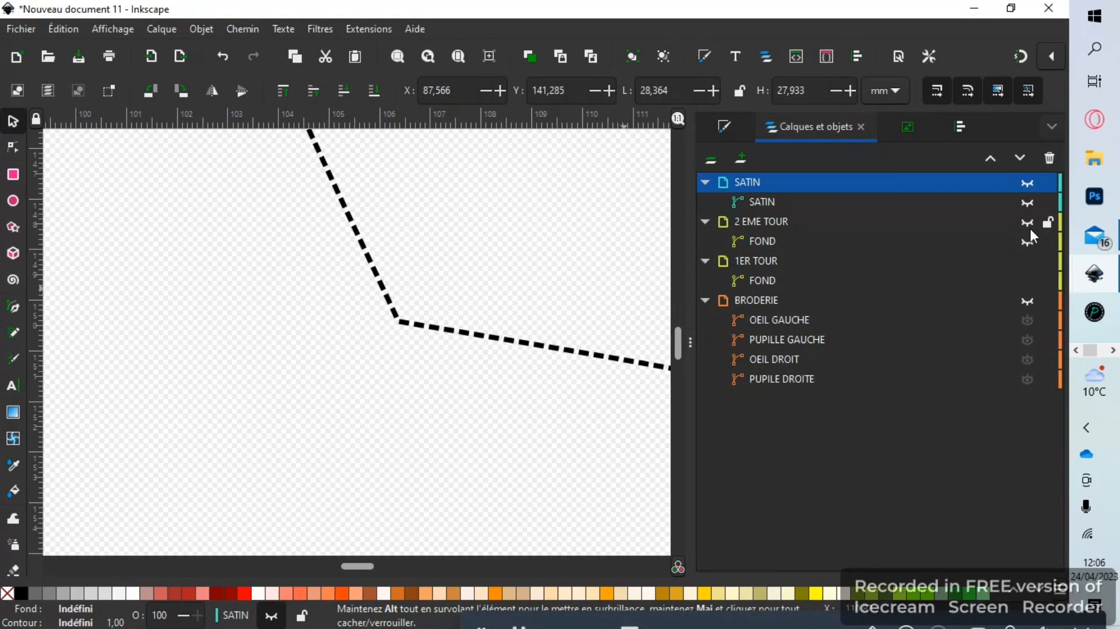
left_click(1028, 182)
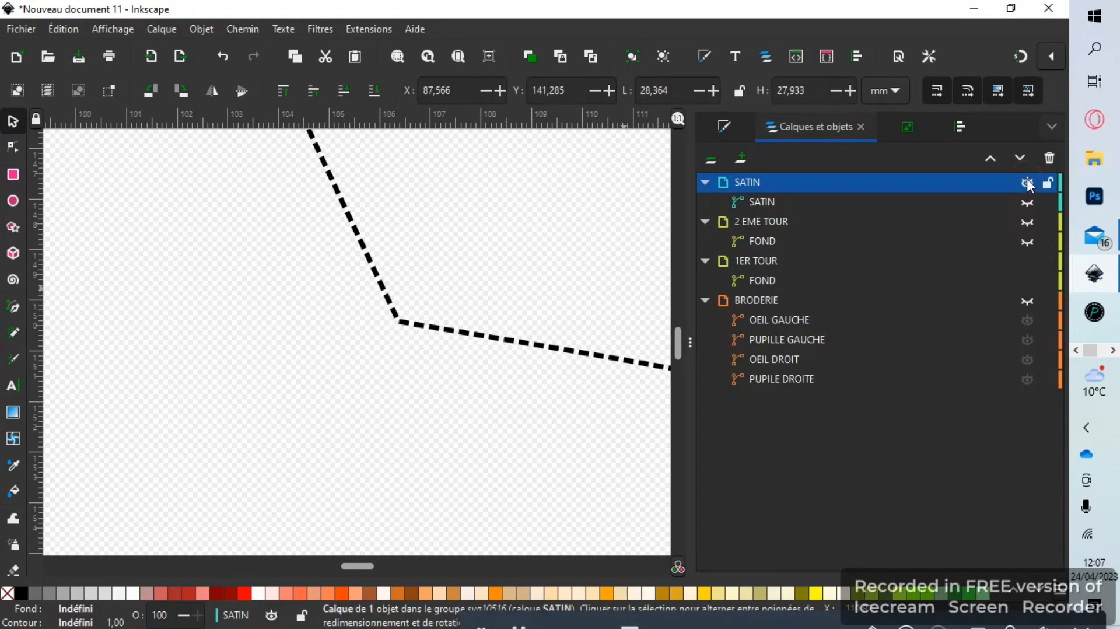
left_click(1029, 225)
left_click(1027, 204)
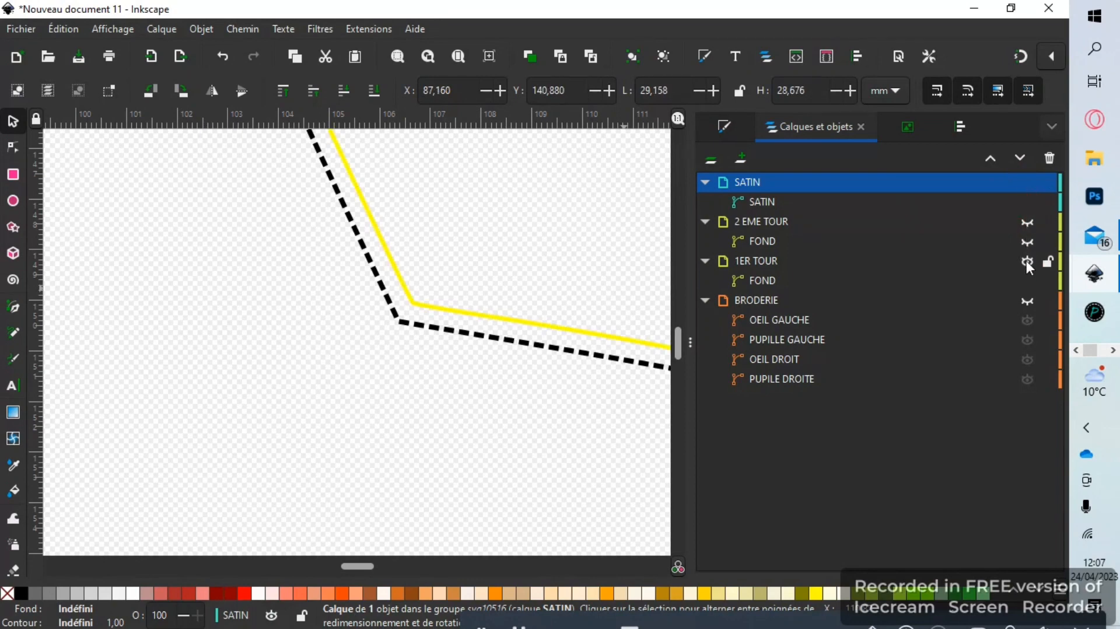
left_click(1027, 261)
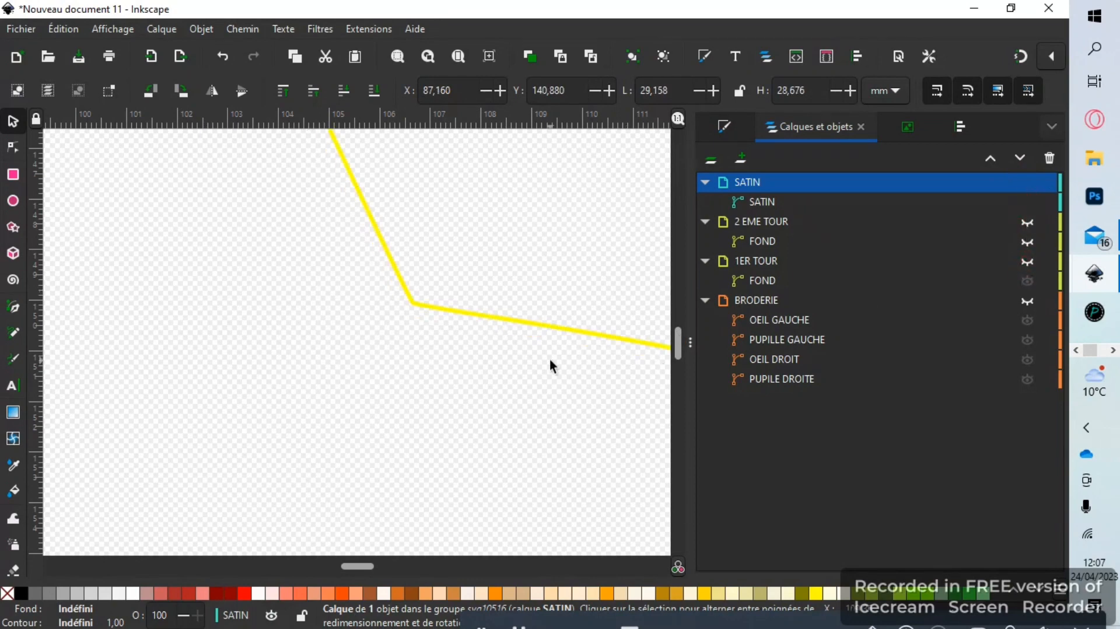
Set the outline width of the SATIN star to 2 mm
scroll(550, 361, "up", 2)
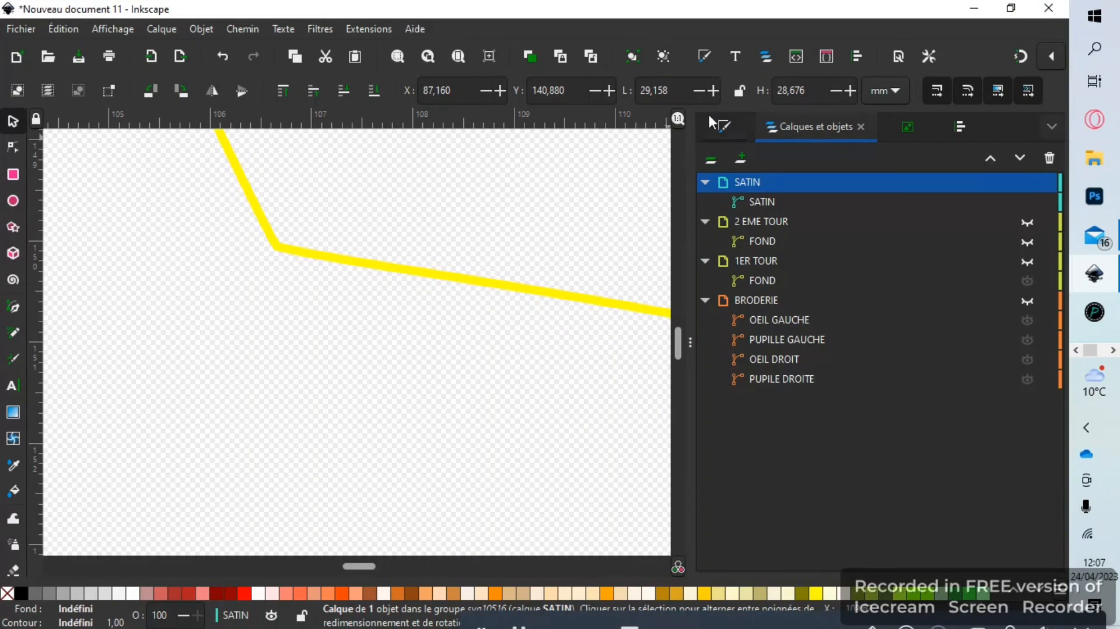
left_click(730, 128)
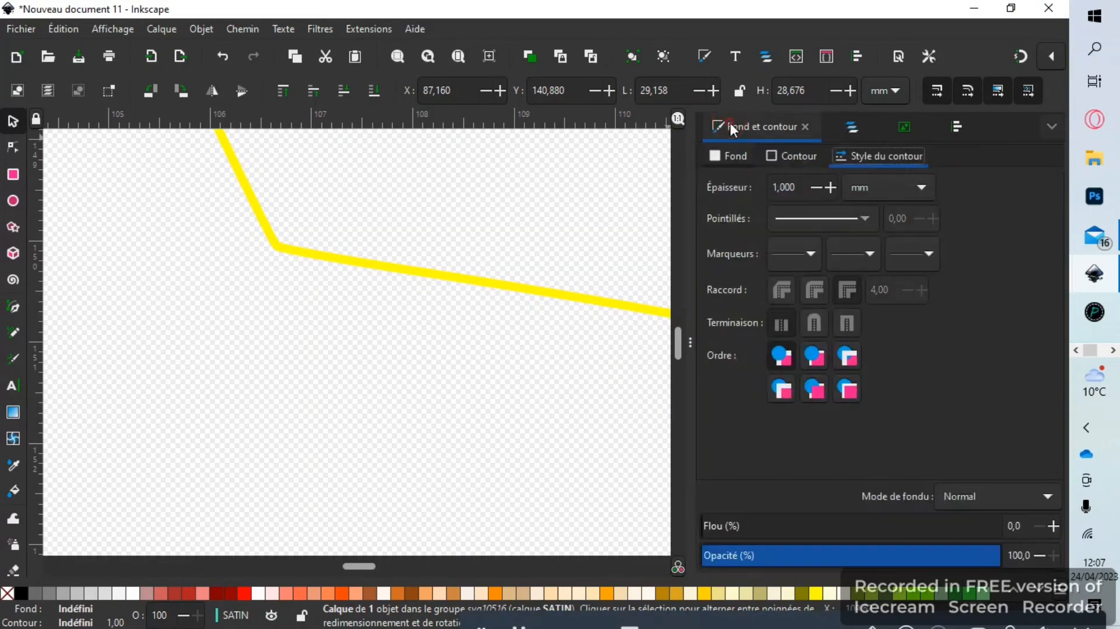
left_click(830, 189)
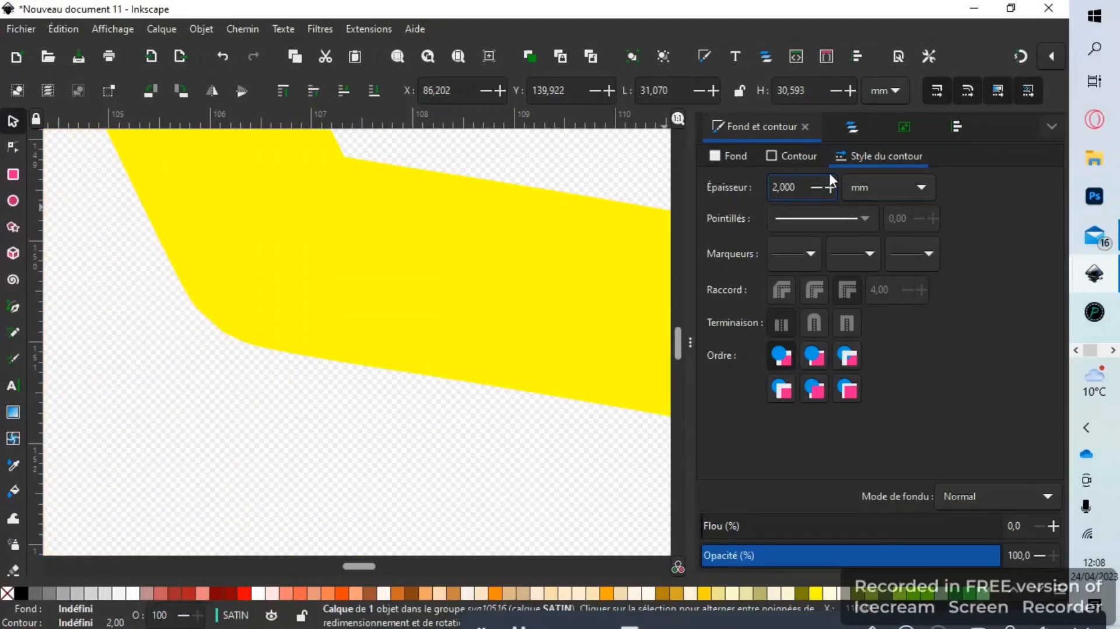
Convert the thick SATIN star outline into satin columns with the Ink/Stitch line-to-satin conversion
scroll(449, 337, "down", 6)
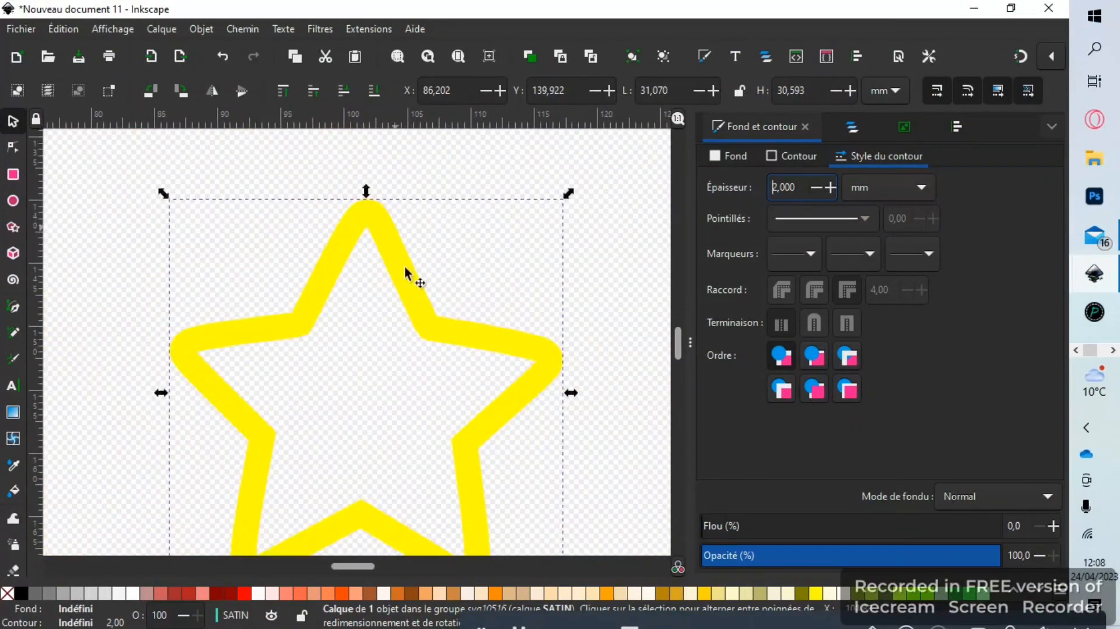
left_click(455, 331)
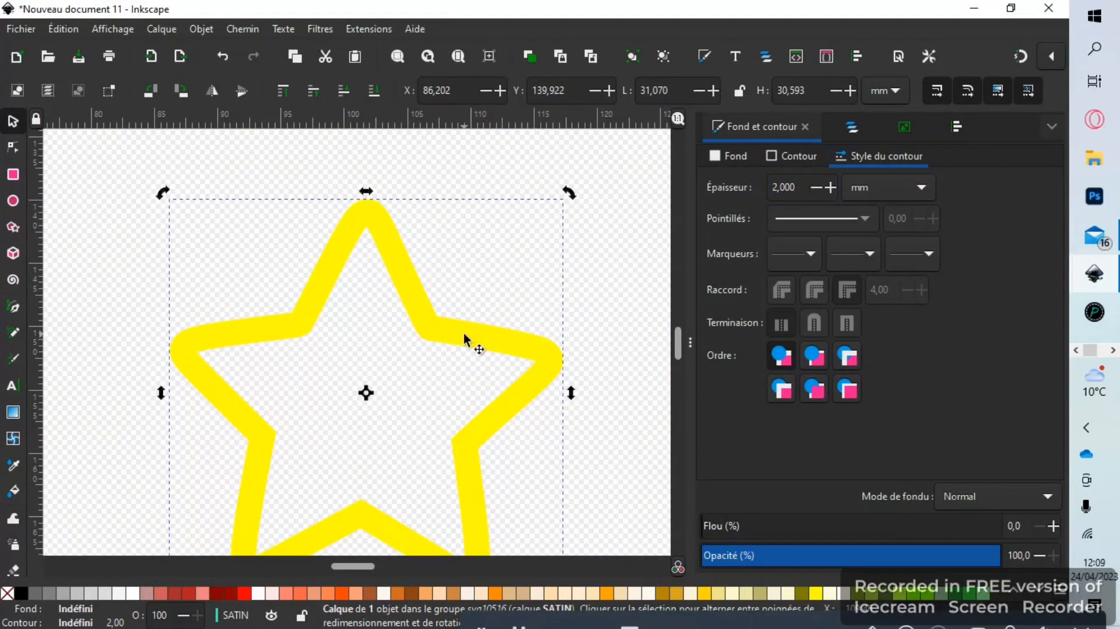
left_click(371, 22)
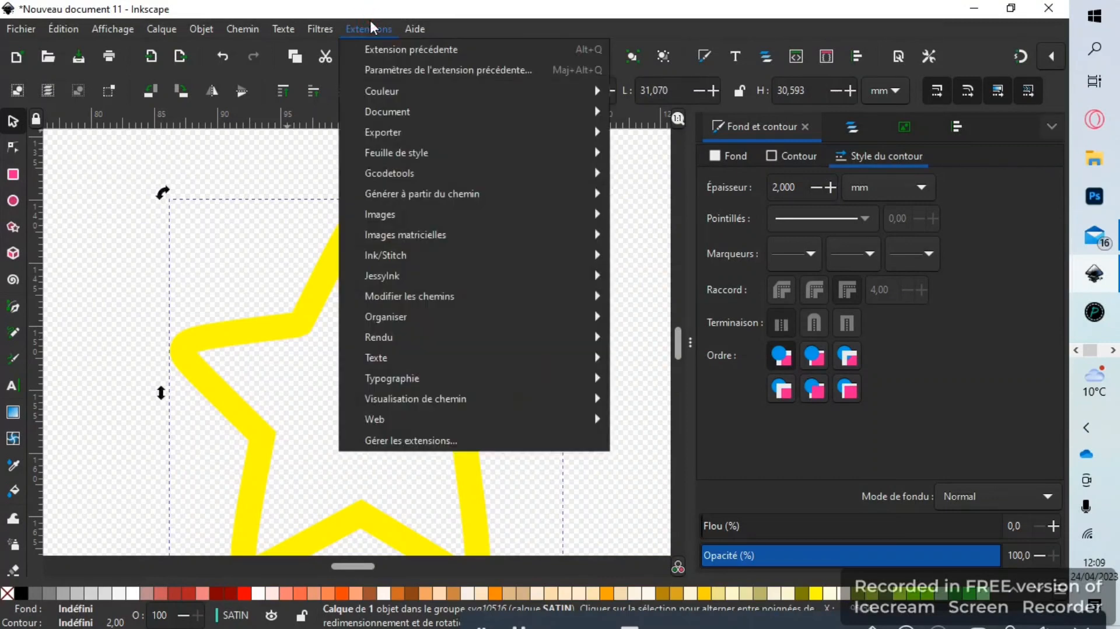
mouse_move(433, 258)
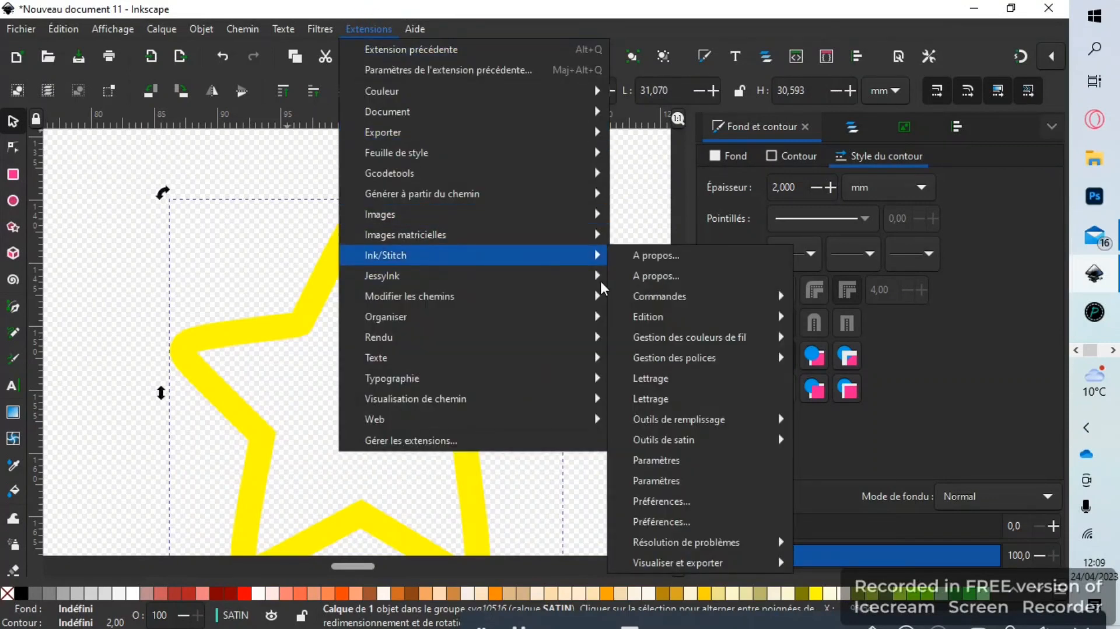
mouse_move(691, 443)
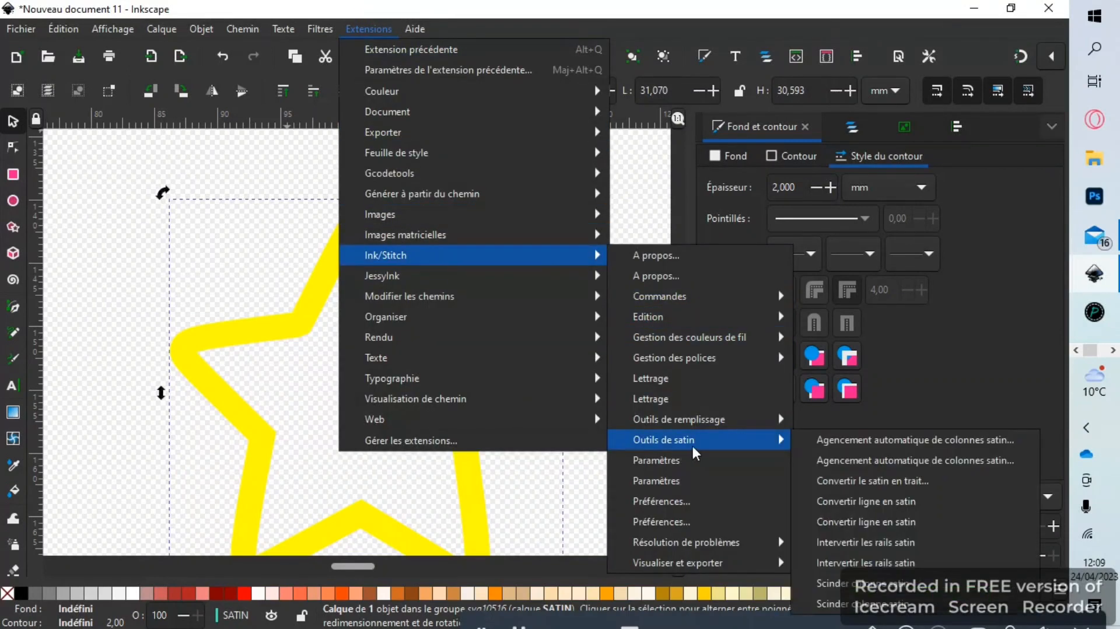
left_click(889, 501)
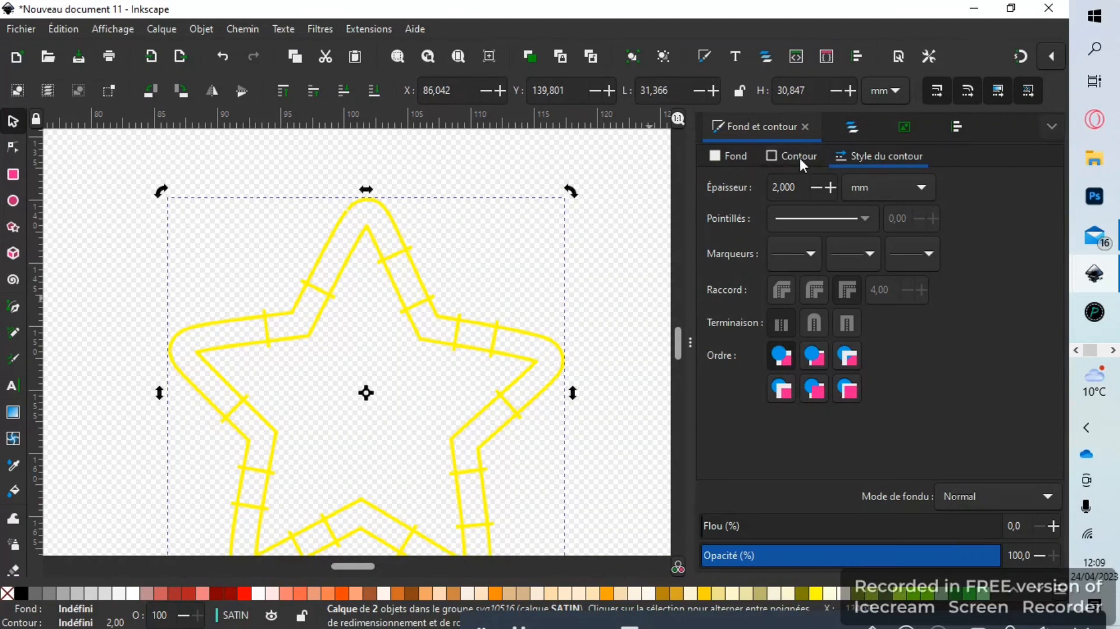
Show the 2 EME TOUR layer with the satin, displaying 1ER TOUR and BRODERIE only briefly for comparison
left_click(861, 125)
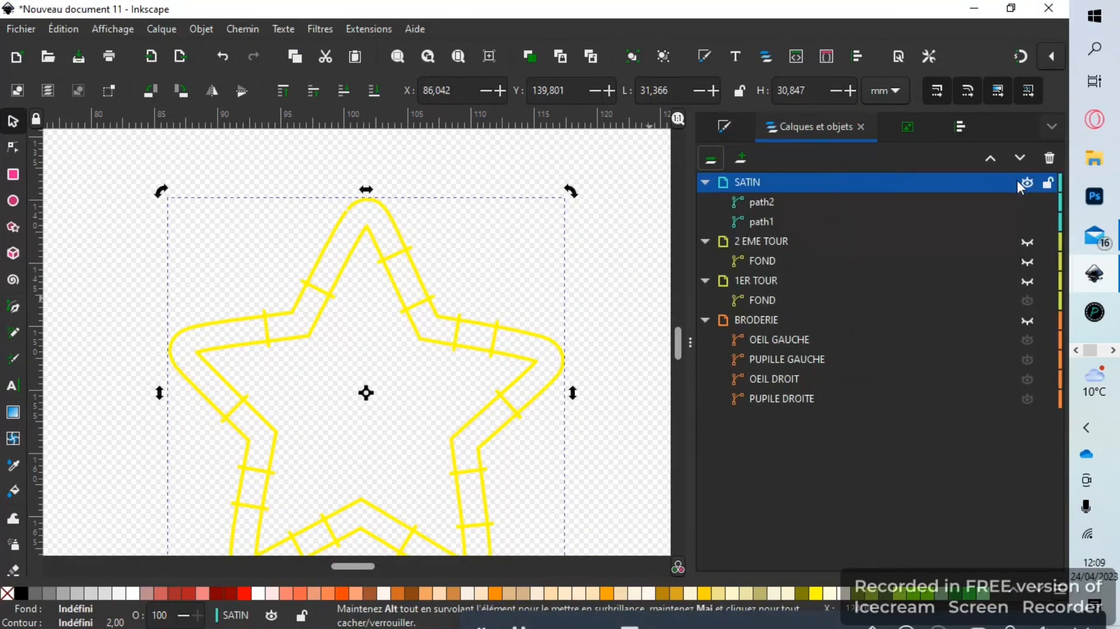
left_click(1028, 242)
left_click(1028, 282)
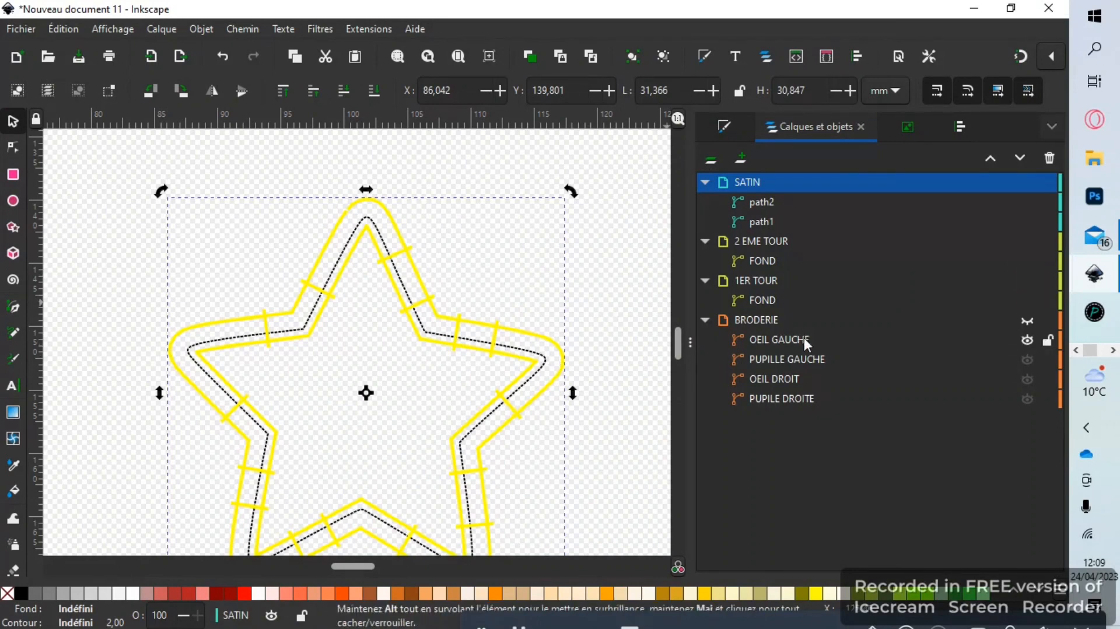
left_click(1027, 323)
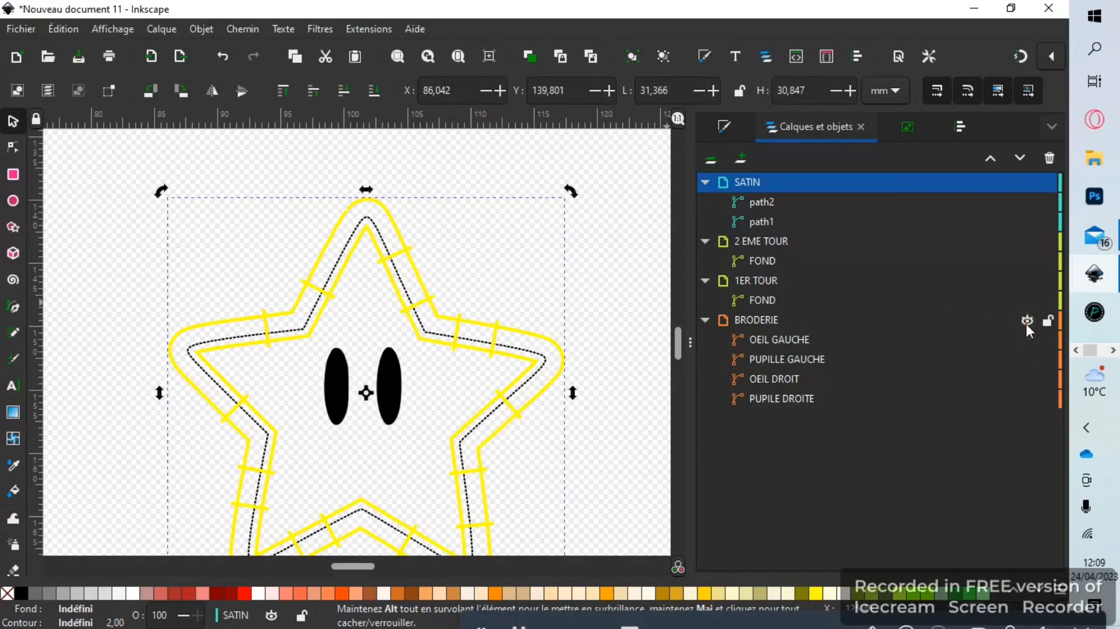
left_click(1026, 324)
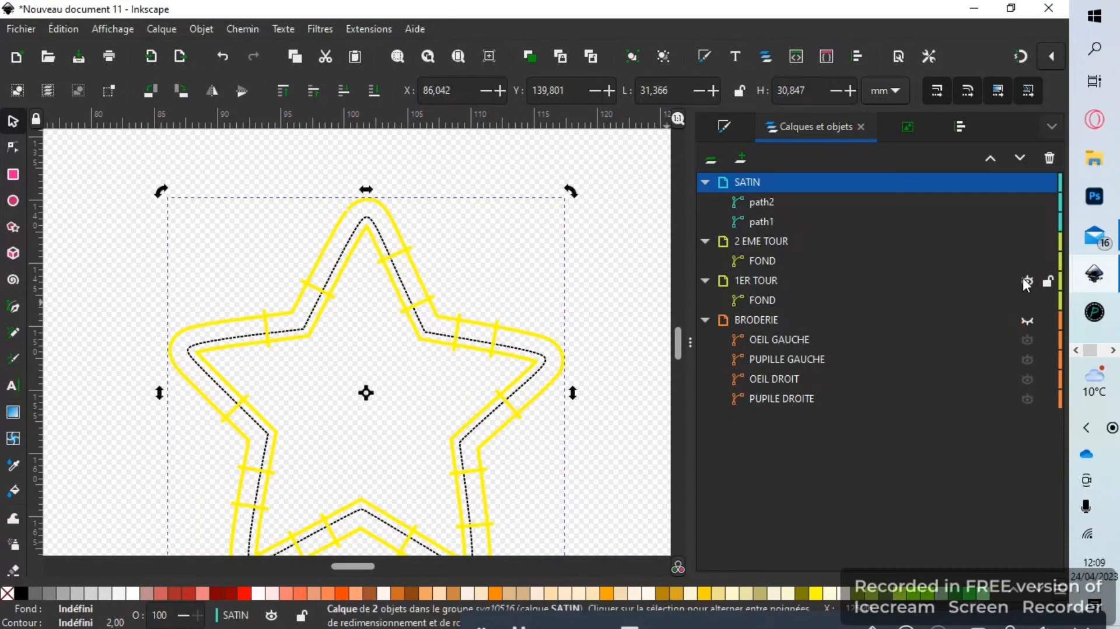
left_click(1026, 281)
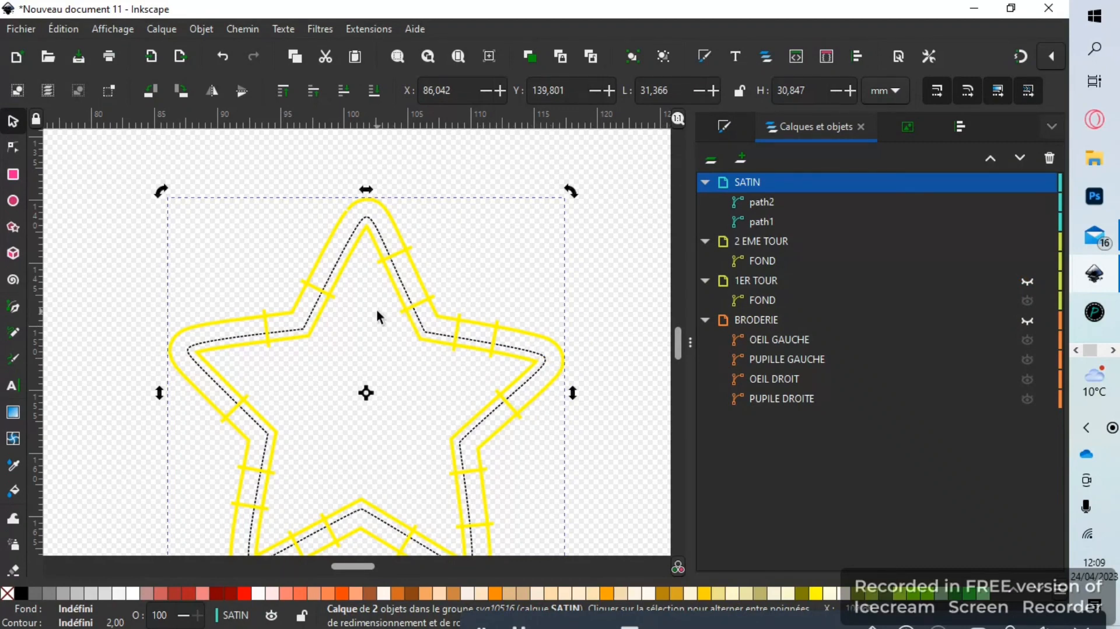
Try an outline width of 0.7 mm on the converted satin paths
left_click(722, 128)
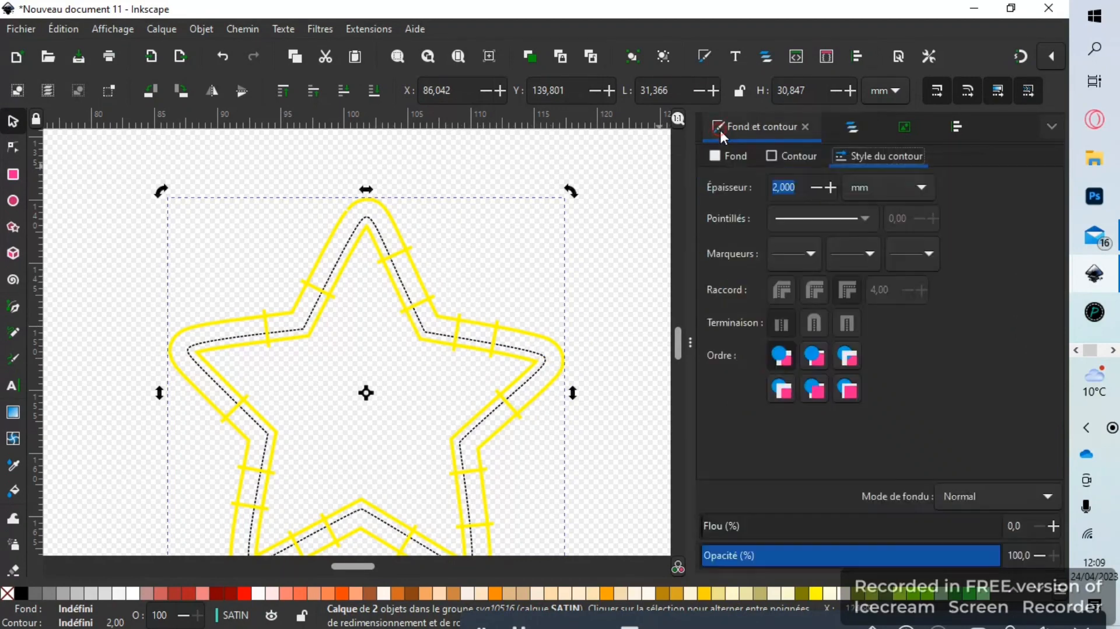
left_click(817, 188)
left_click(817, 187)
left_click(817, 188)
left_click(817, 188)
left_click(817, 187)
left_click(817, 188)
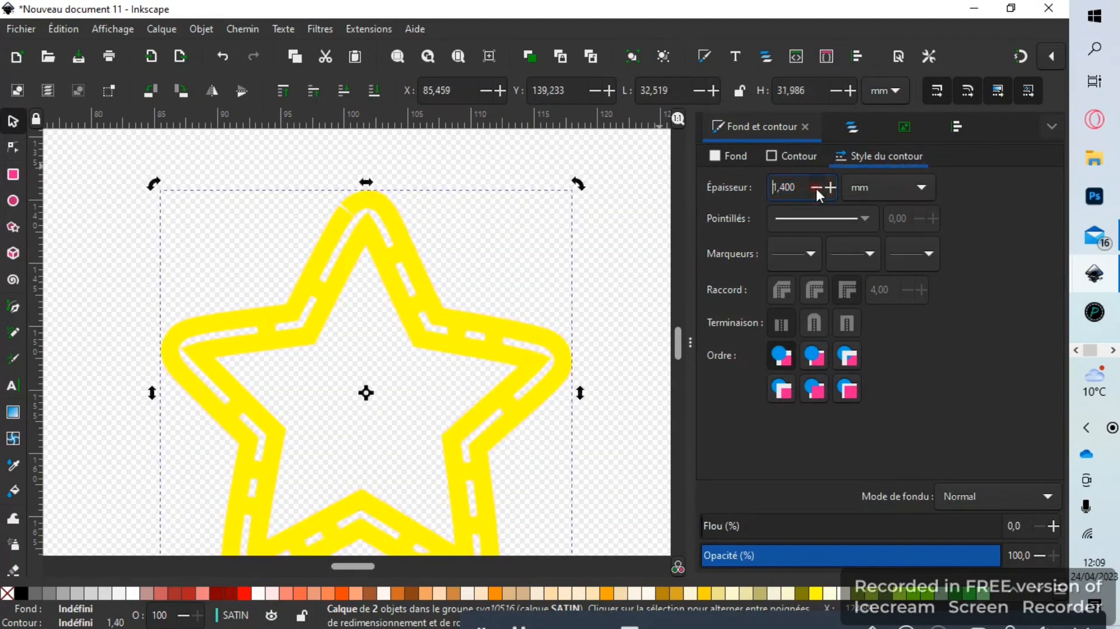
left_click(817, 188)
left_click(816, 187)
left_click(817, 188)
left_click(816, 188)
left_click(817, 188)
left_click(817, 188)
left_click(817, 188)
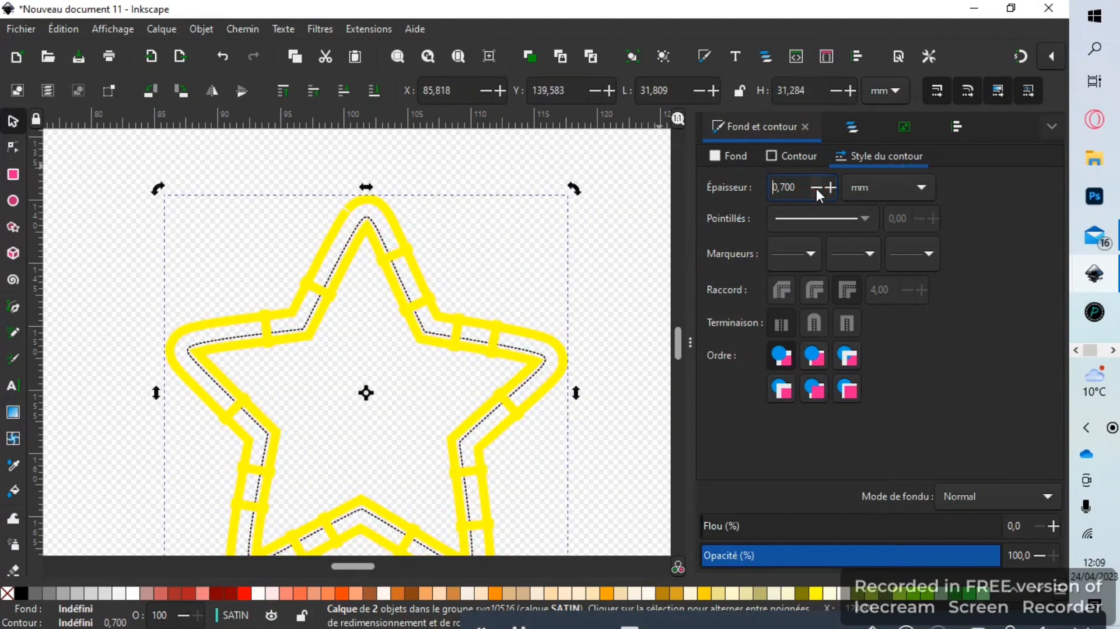
Increase the outline width of the converted satin paths to 1.9 mm
left_click(832, 188)
left_click(832, 188)
left_click(831, 188)
left_click(832, 188)
left_click(832, 188)
left_click(832, 188)
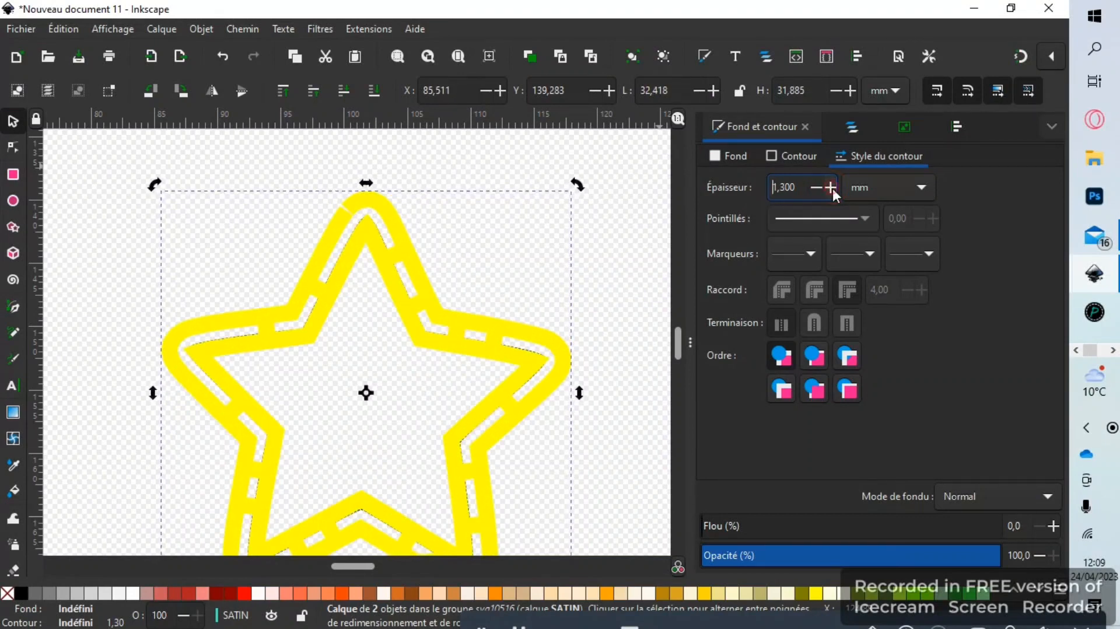
left_click(832, 188)
left_click(832, 188)
left_click(832, 188)
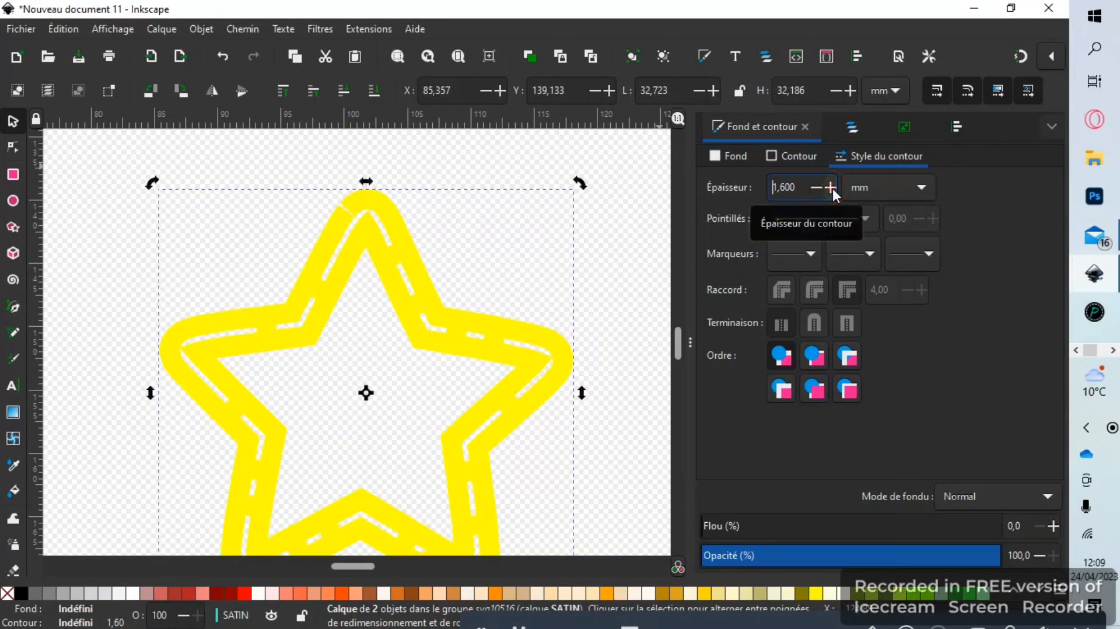
left_click(832, 187)
left_click(832, 187)
left_click(832, 188)
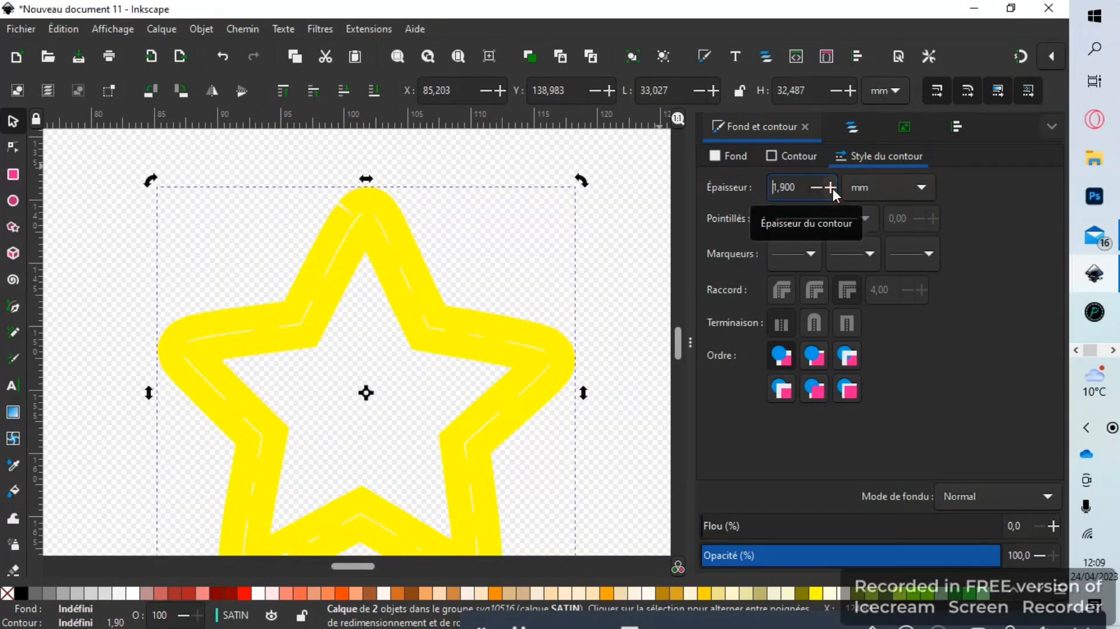
Try outline widths of 2 mm, 1.1 mm, 0.7 mm and 0.8 mm on the converted satin paths
left_click(832, 187)
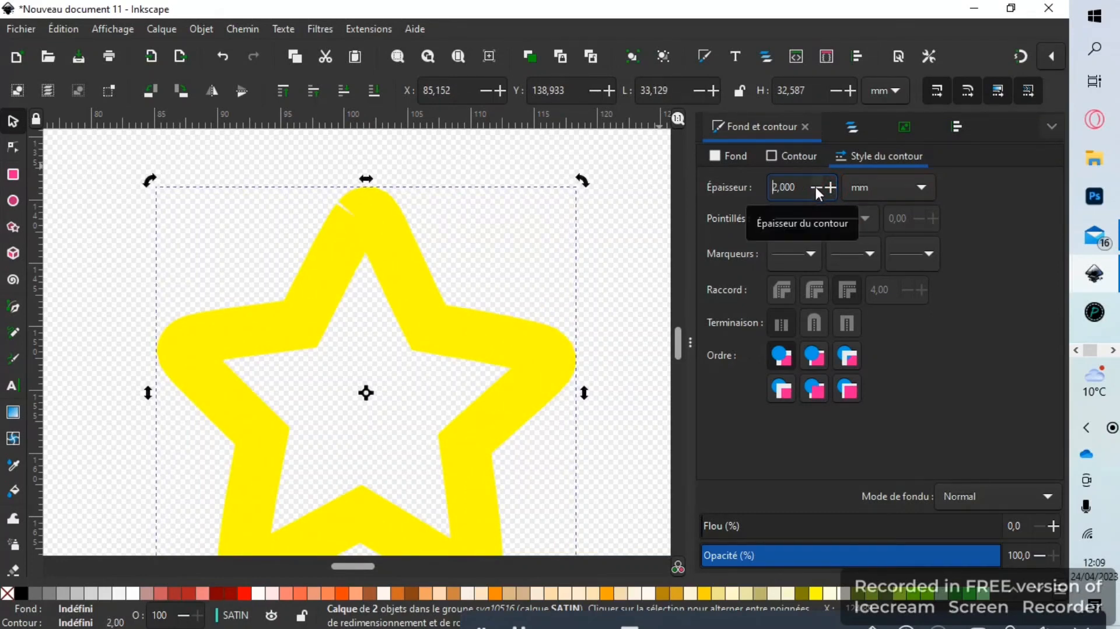
left_click(817, 187)
left_click(816, 188)
left_click(817, 187)
left_click(817, 188)
double_click(817, 187)
double_click(817, 187)
left_click(816, 187)
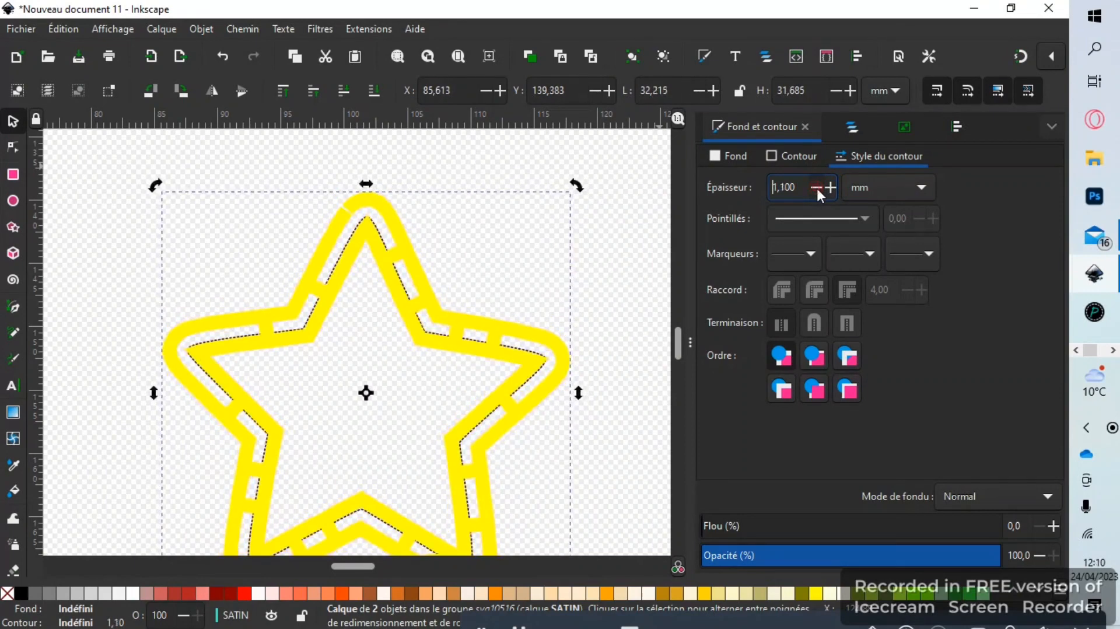
double_click(817, 188)
left_click(817, 188)
left_click(817, 187)
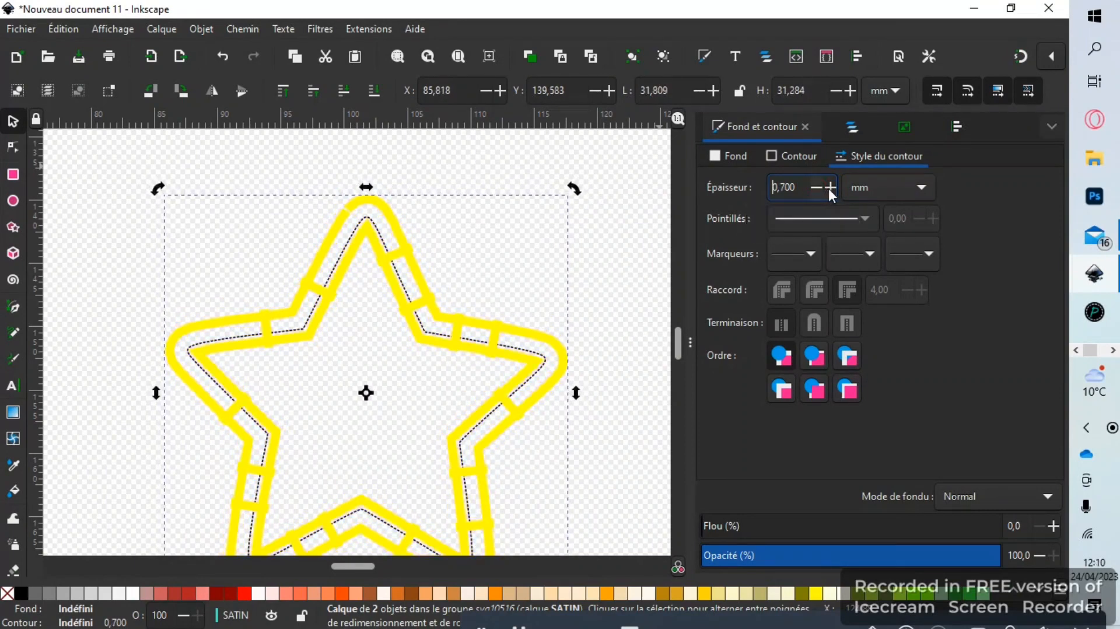
left_click(831, 187)
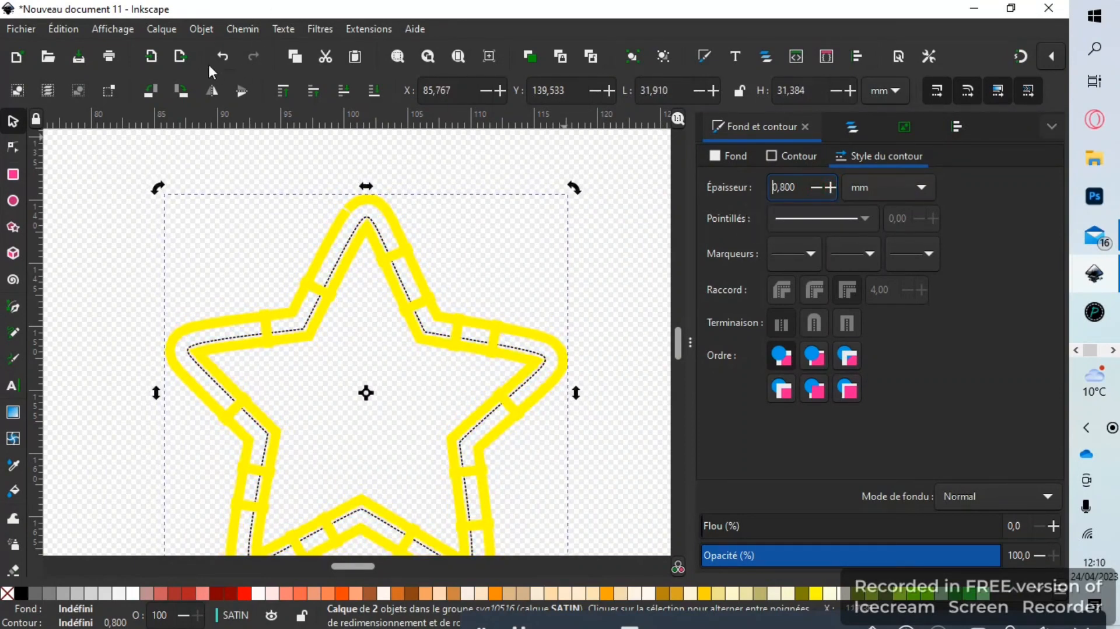
Undo all the outline width trials and the line-to-satin conversion of the star in the SATIN layer
left_click(222, 57)
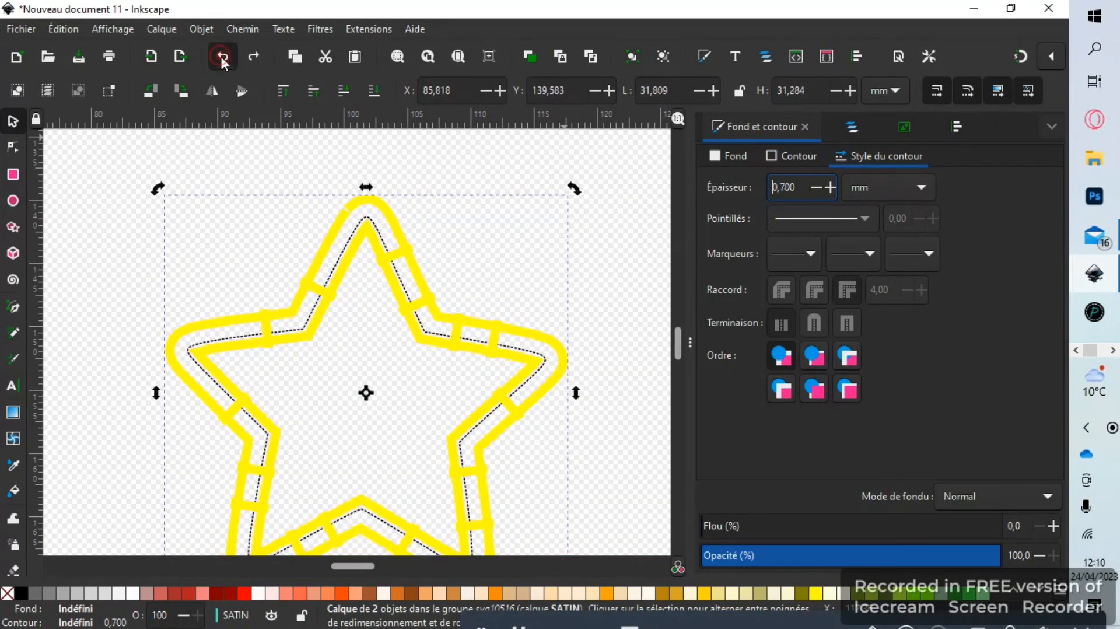
left_click(221, 57)
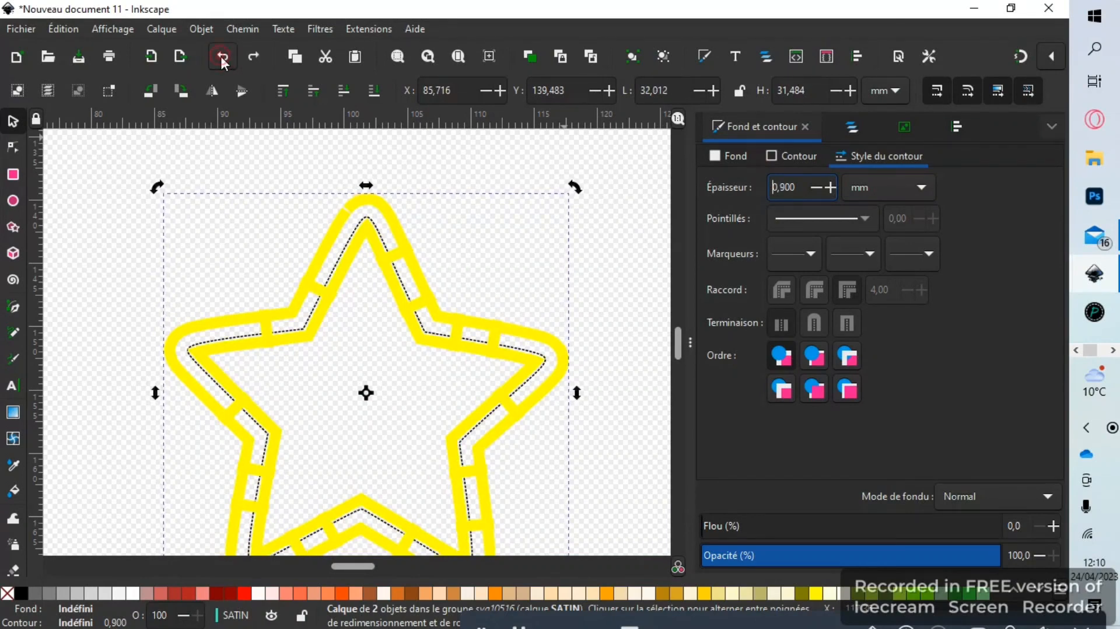
left_click(222, 58)
left_click(223, 57)
left_click(222, 58)
left_click(223, 57)
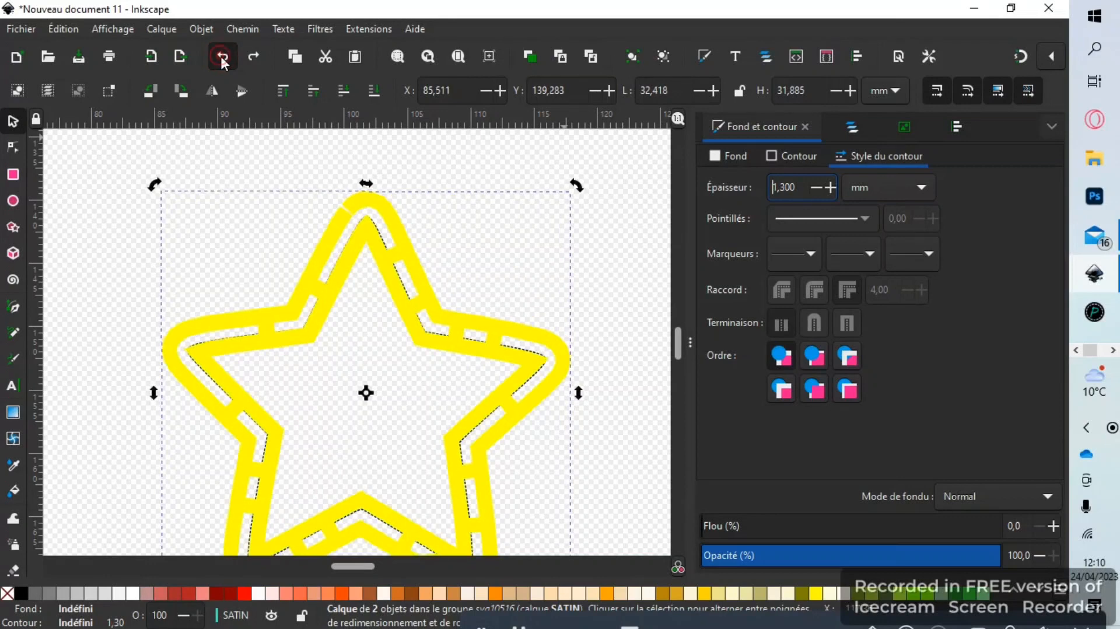
left_click(222, 57)
left_click(222, 57)
left_click(222, 58)
left_click(222, 57)
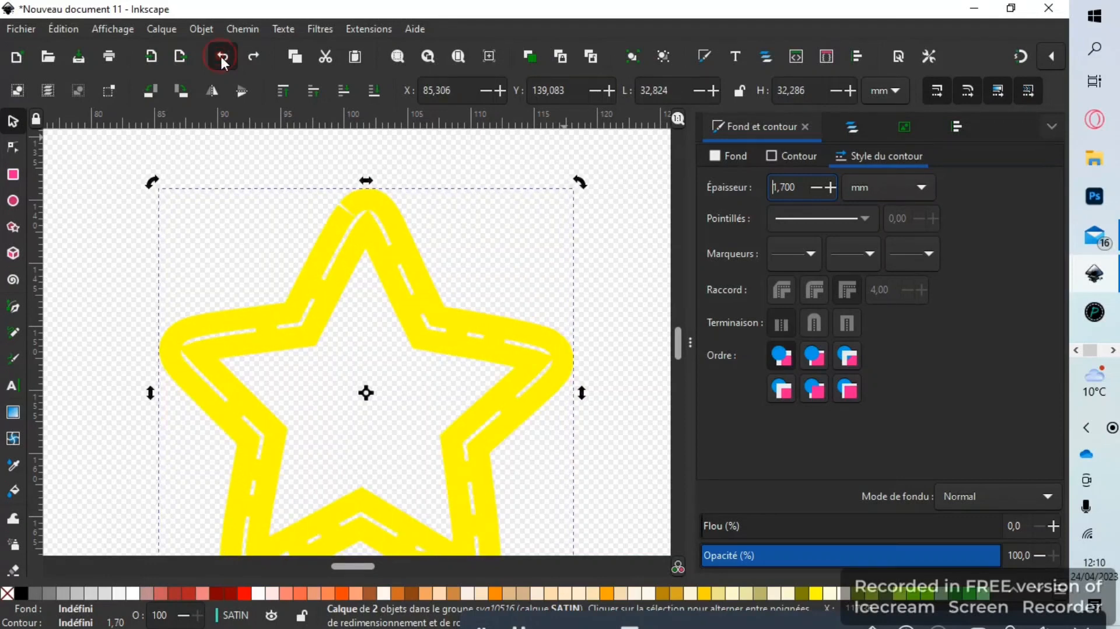
left_click(222, 57)
left_click(222, 57)
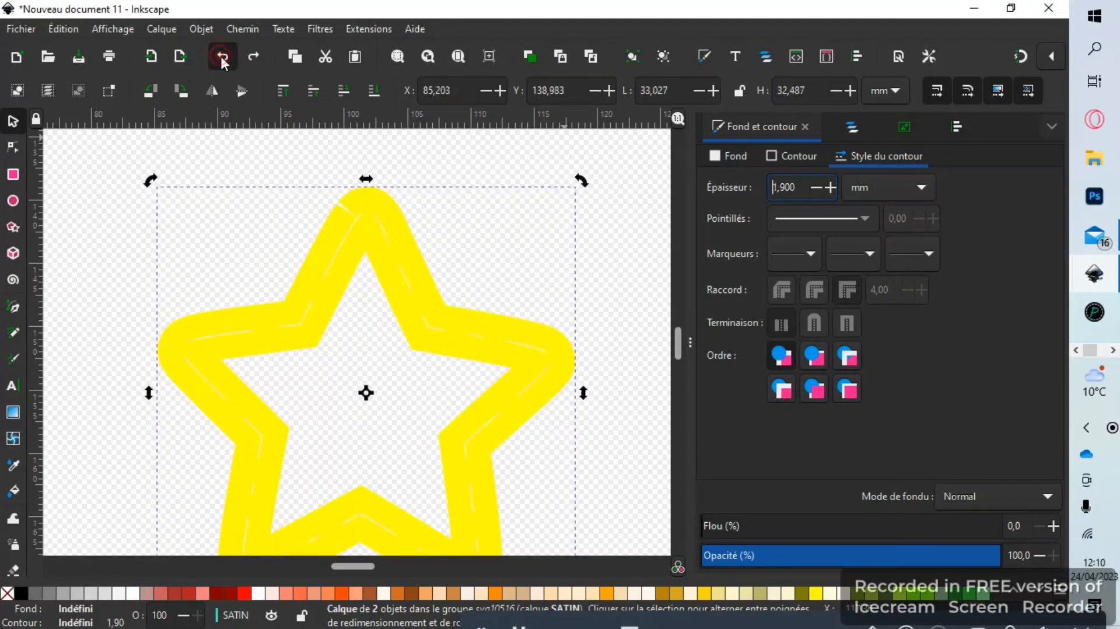
left_click(222, 57)
left_click(222, 57)
left_click(223, 57)
left_click(222, 57)
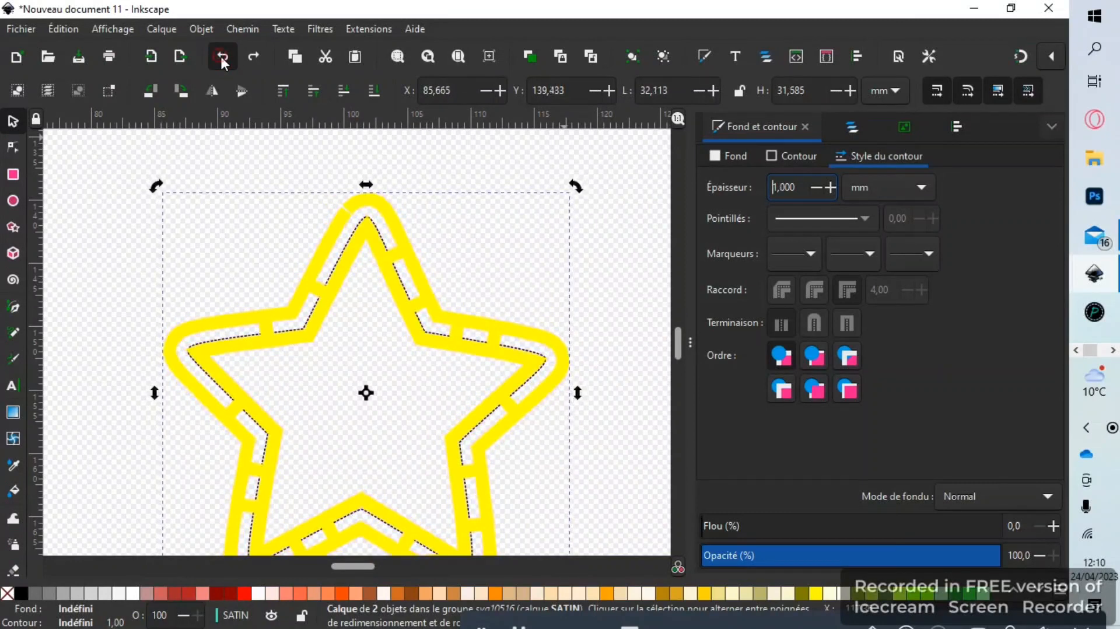
left_click(222, 58)
left_click(222, 57)
left_click(223, 57)
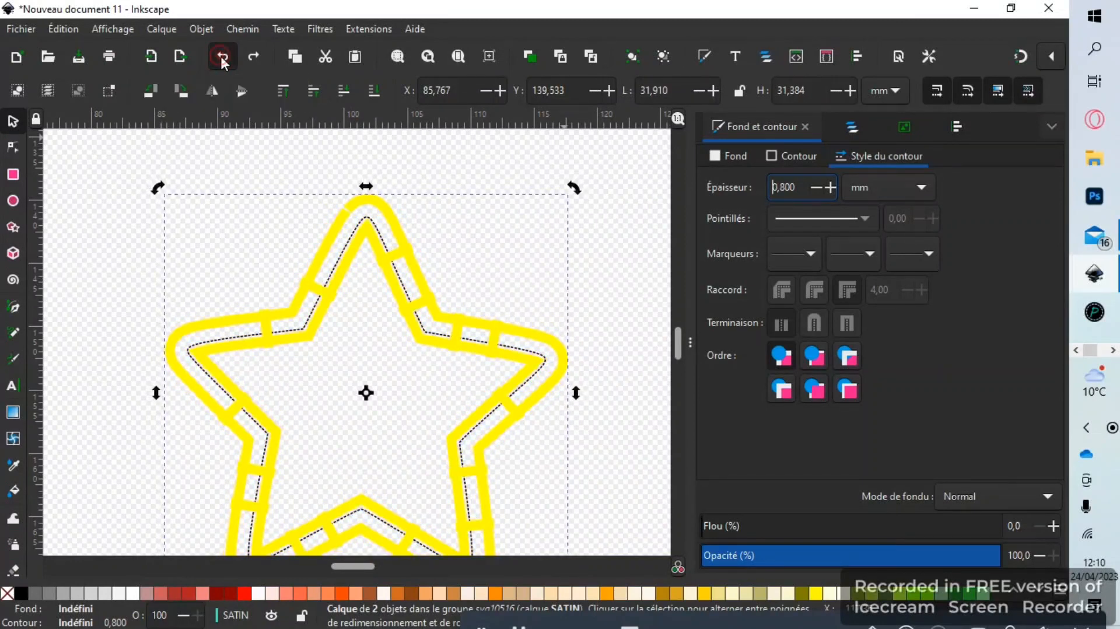
left_click(222, 57)
left_click(222, 57)
left_click(223, 57)
left_click(222, 58)
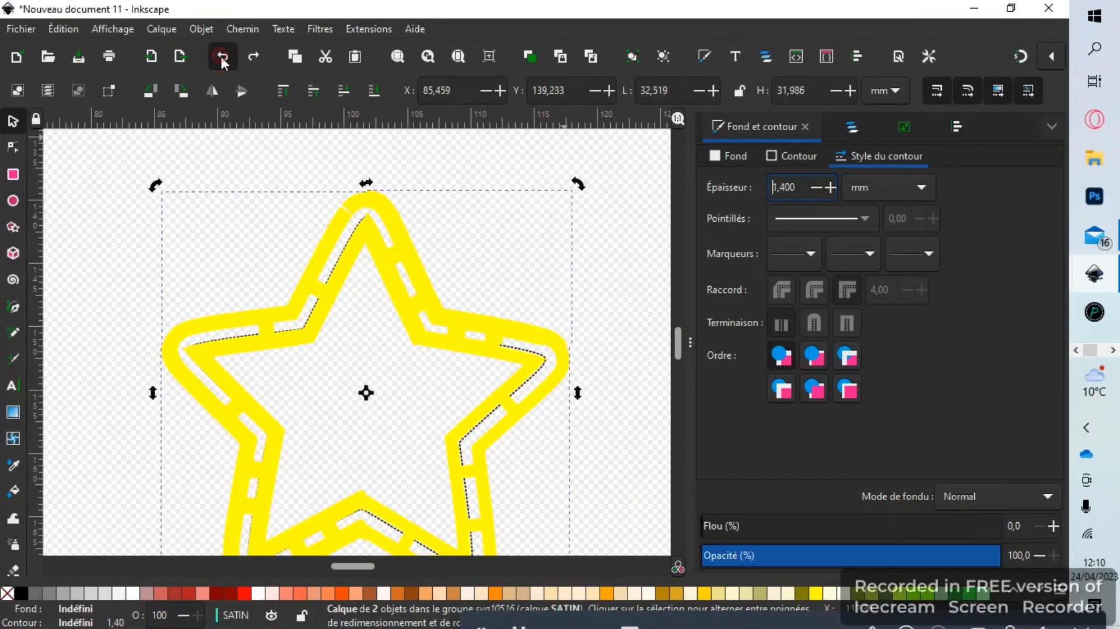
left_click(222, 57)
left_click(223, 57)
left_click(222, 57)
left_click(222, 57)
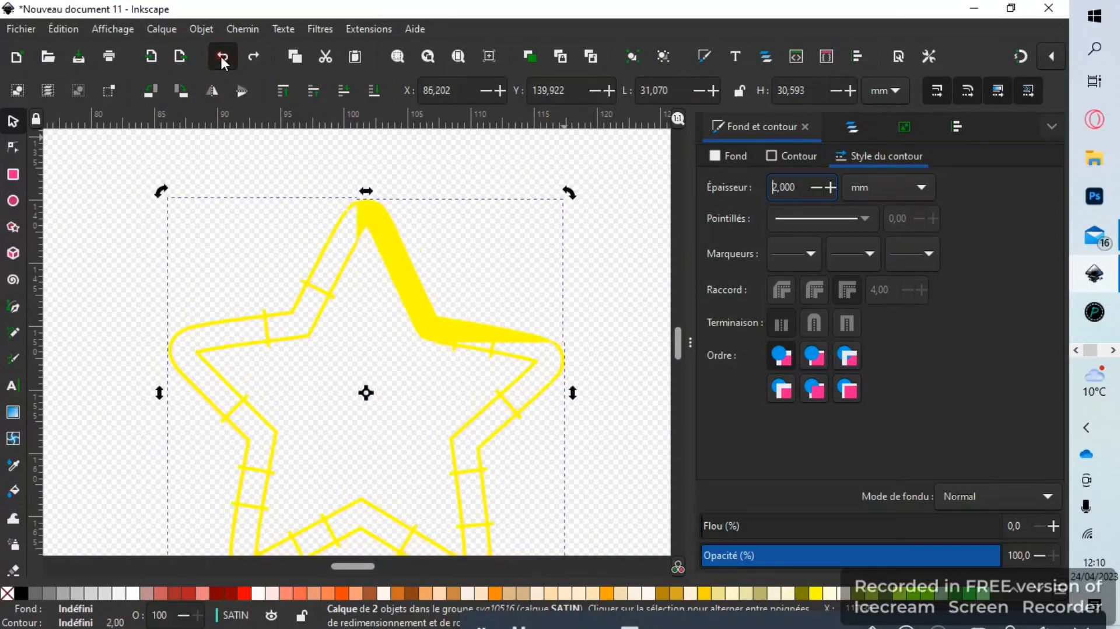
left_click(222, 57)
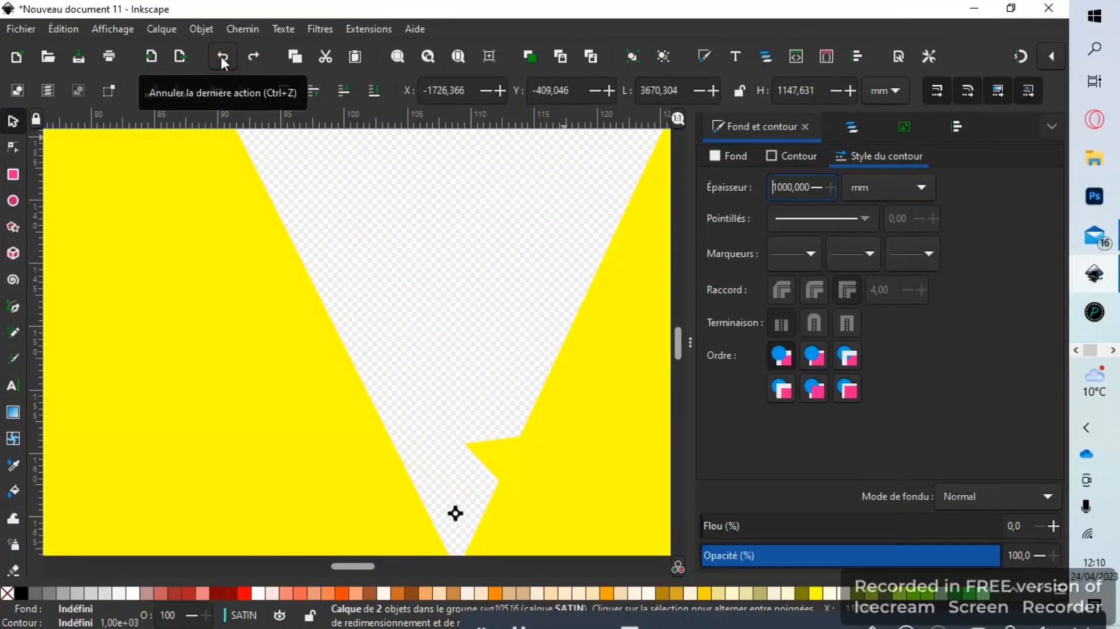
Set the outline width of the unconverted SATIN star to 1 mm
double_click(788, 186)
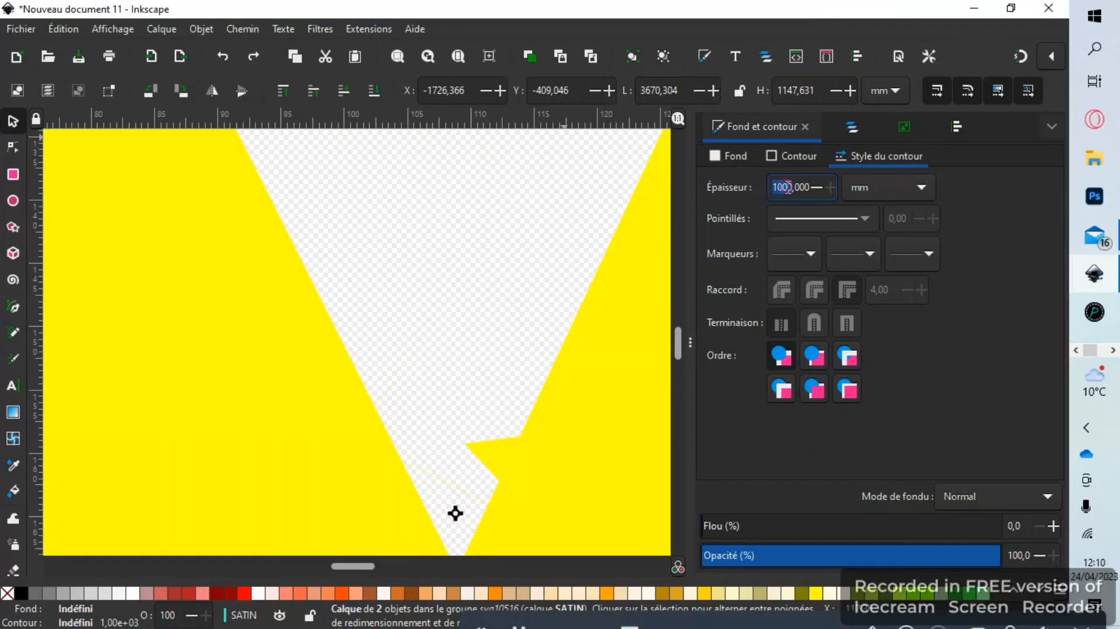
type("1")
key("Return")
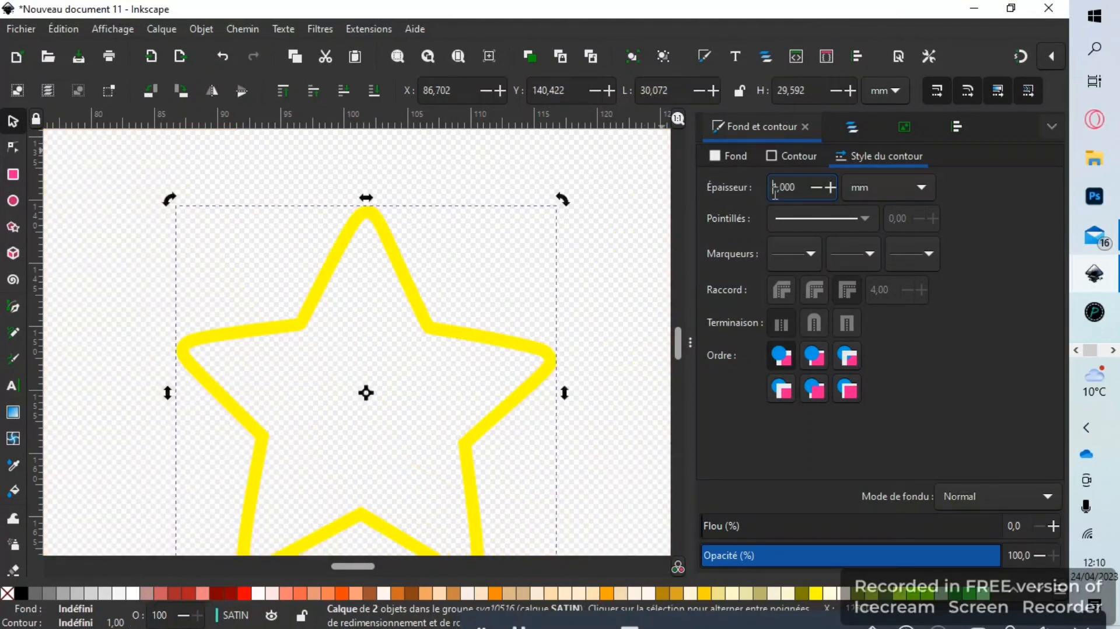
Convert the 1 mm SATIN star outline into satin columns with the Ink/Stitch line-to-satin conversion
left_click(362, 29)
mouse_move(422, 260)
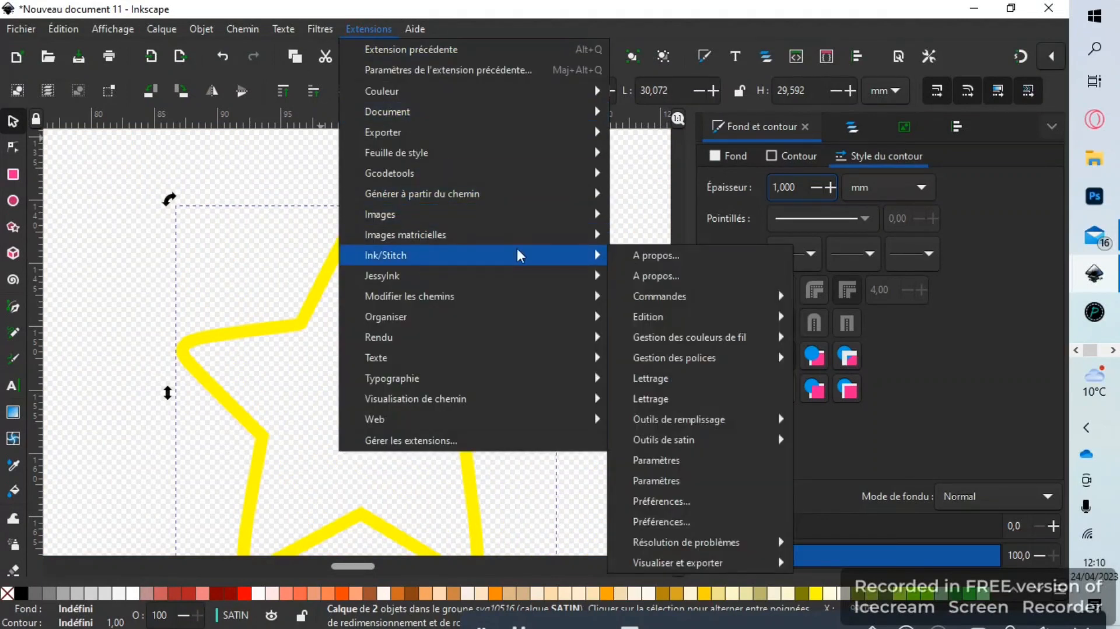
mouse_move(720, 439)
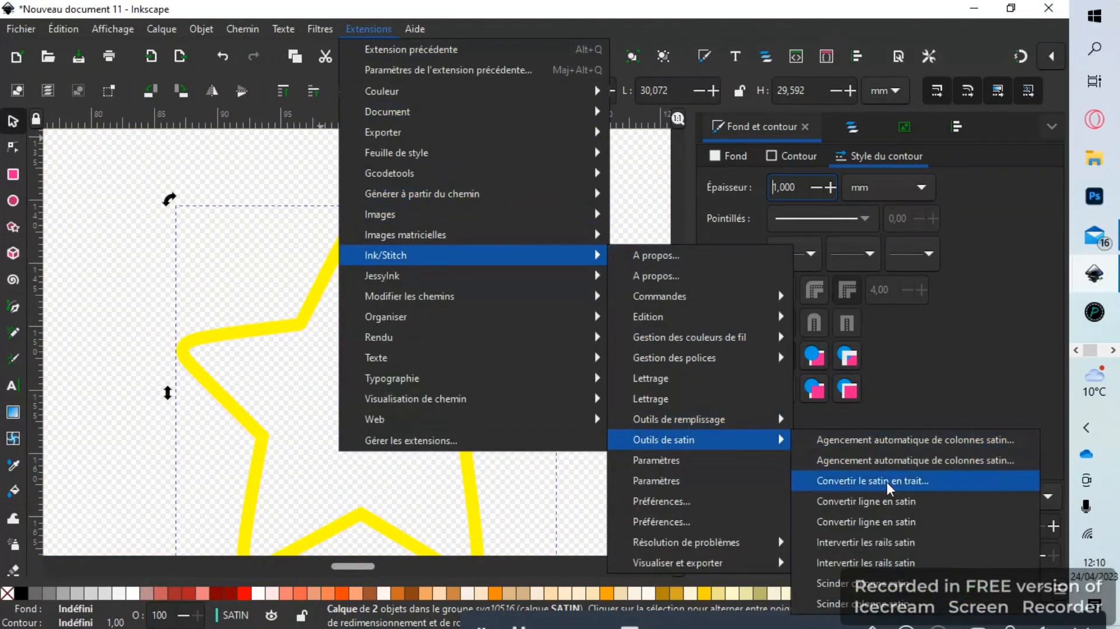
left_click(887, 500)
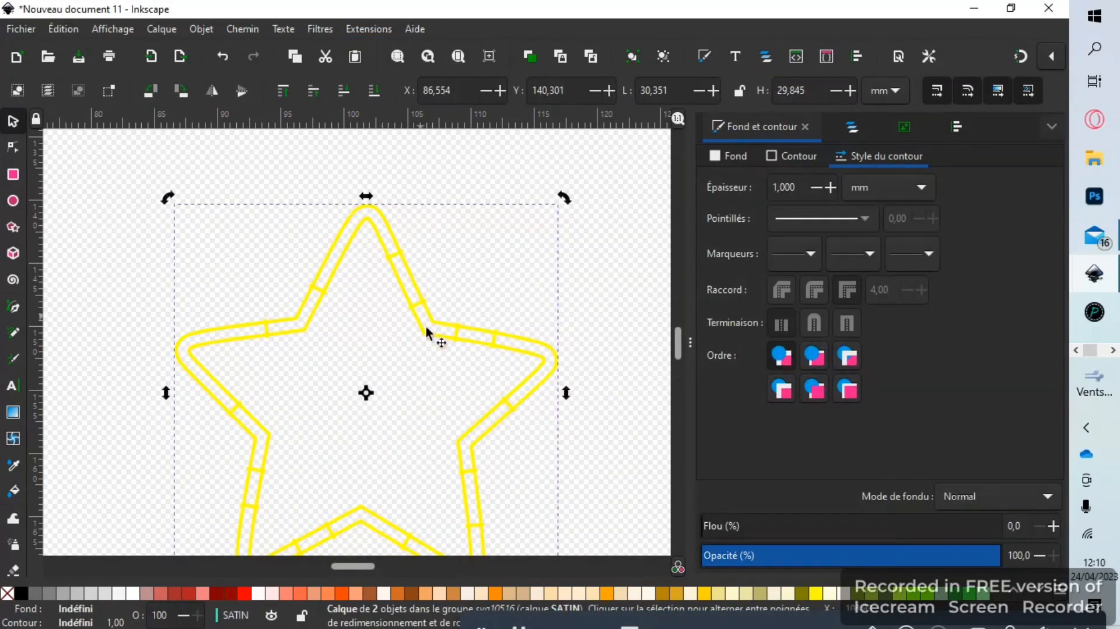
Show the 2 EME TOUR layer with its FOND path and the 1ER TOUR layer beneath the satin columns
left_click(851, 126)
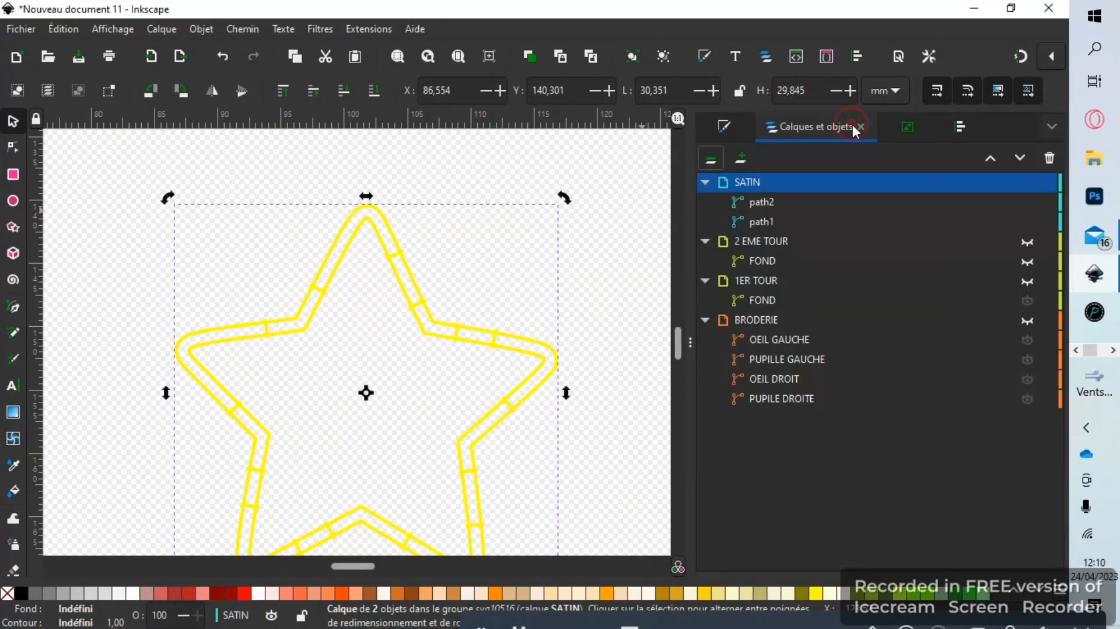
left_click(1030, 242)
left_click(1030, 260)
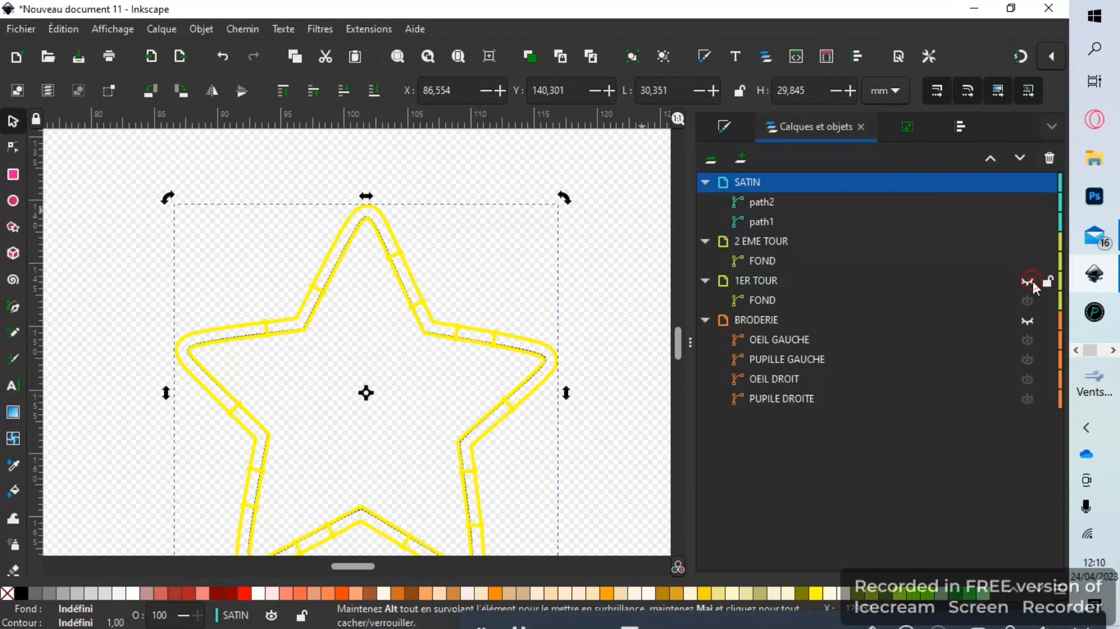
left_click(1030, 281)
Set the pull compensation of both satin columns to 1 mm in the Ink/Stitch embroidery parameters, after trying 2 mm
left_click(355, 29)
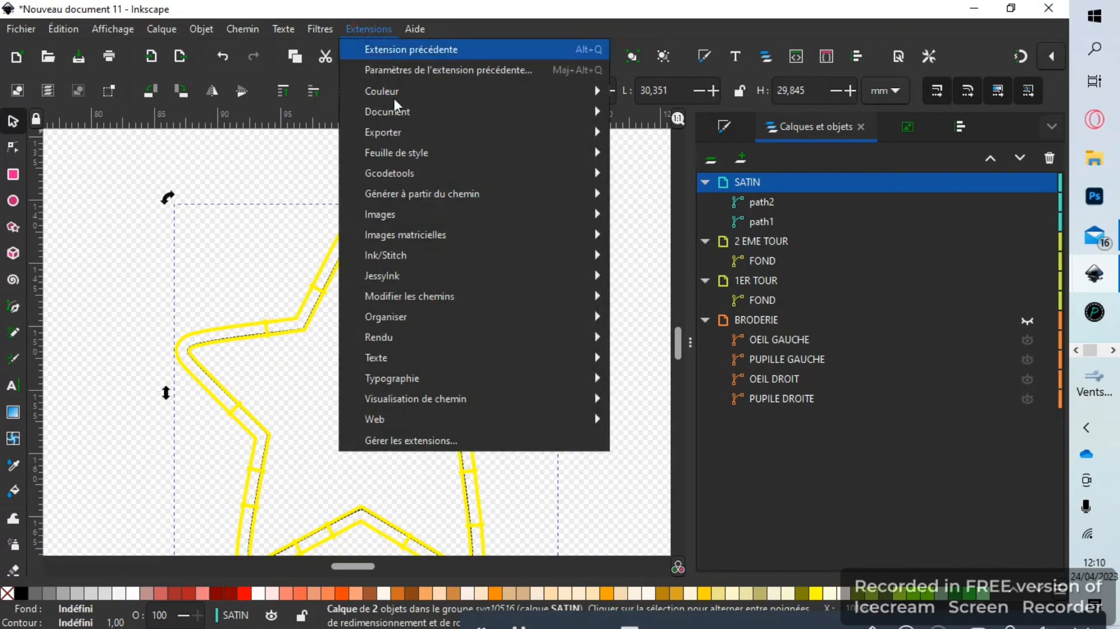
mouse_move(429, 253)
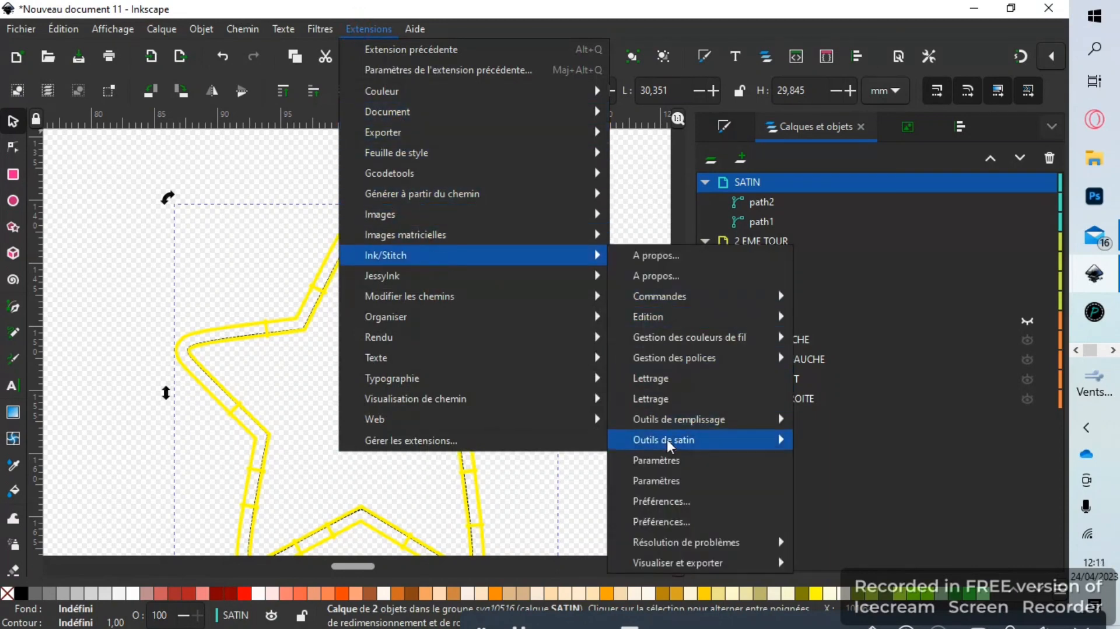
left_click(672, 460)
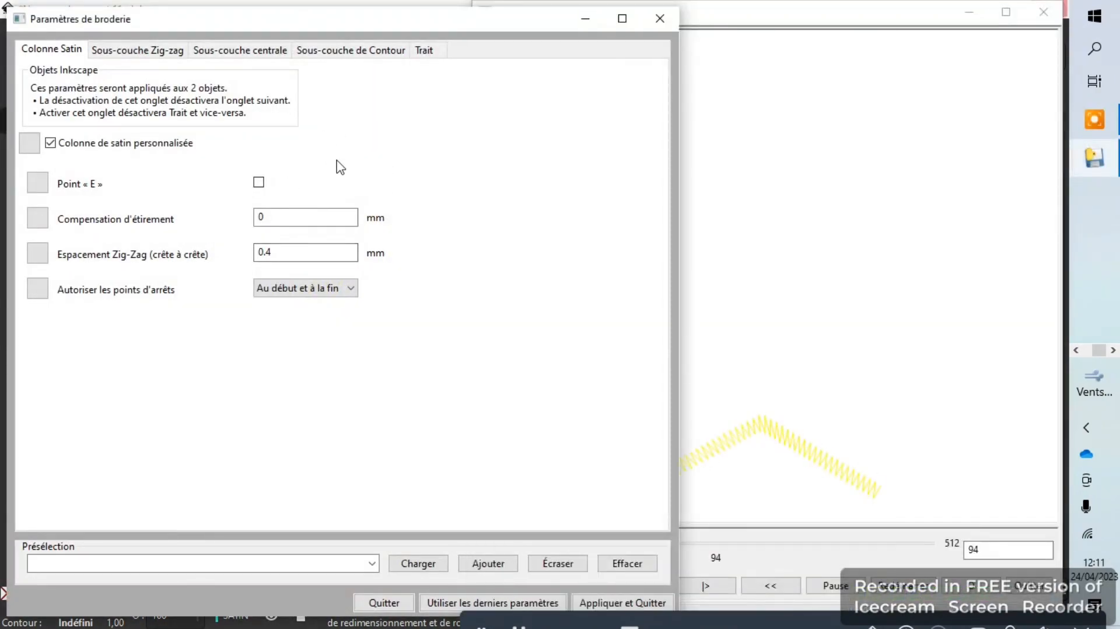
left_click(292, 218)
double_click(292, 218)
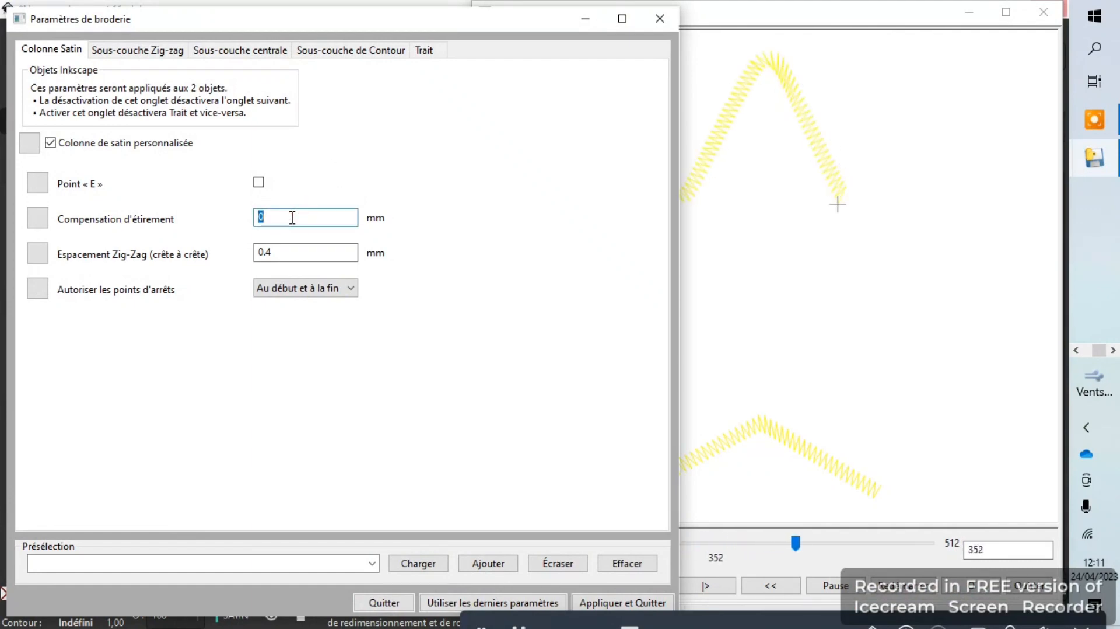
type("2")
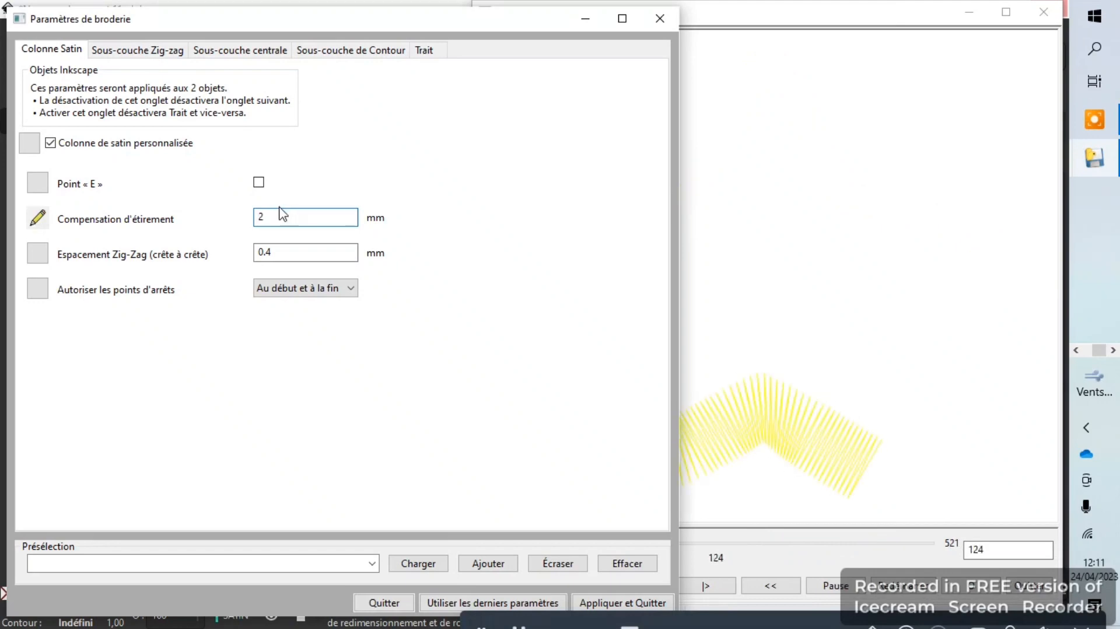
key("BackSpace")
type("1")
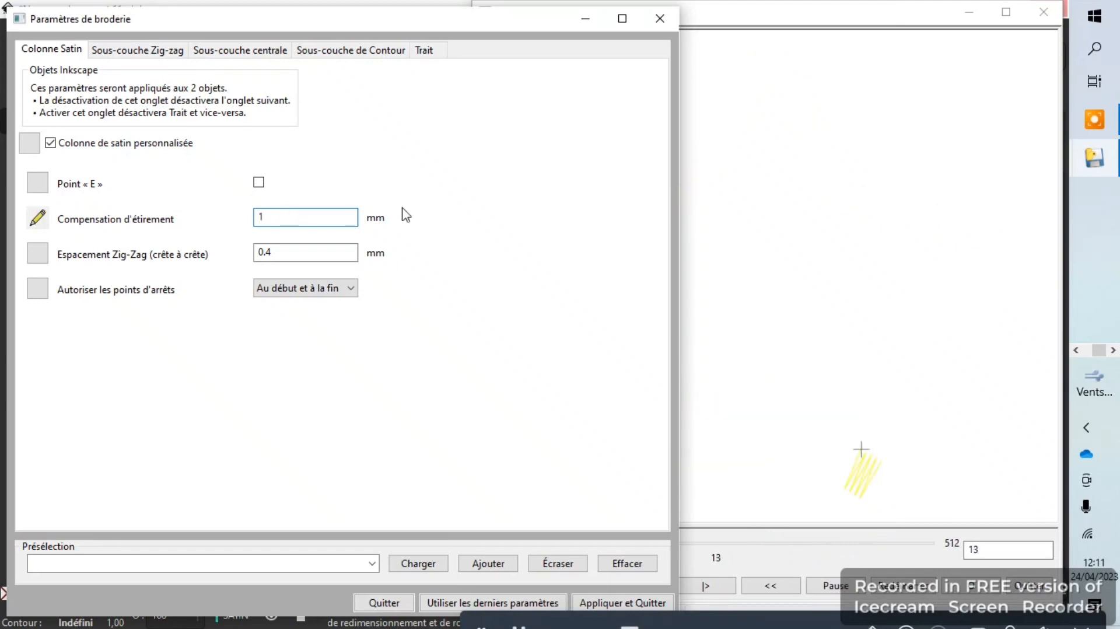
Set the satin zig-zag spacing to 0.2 mm and apply the embroidery parameters to both columns
left_click(309, 252)
key("BackSpace")
type("2")
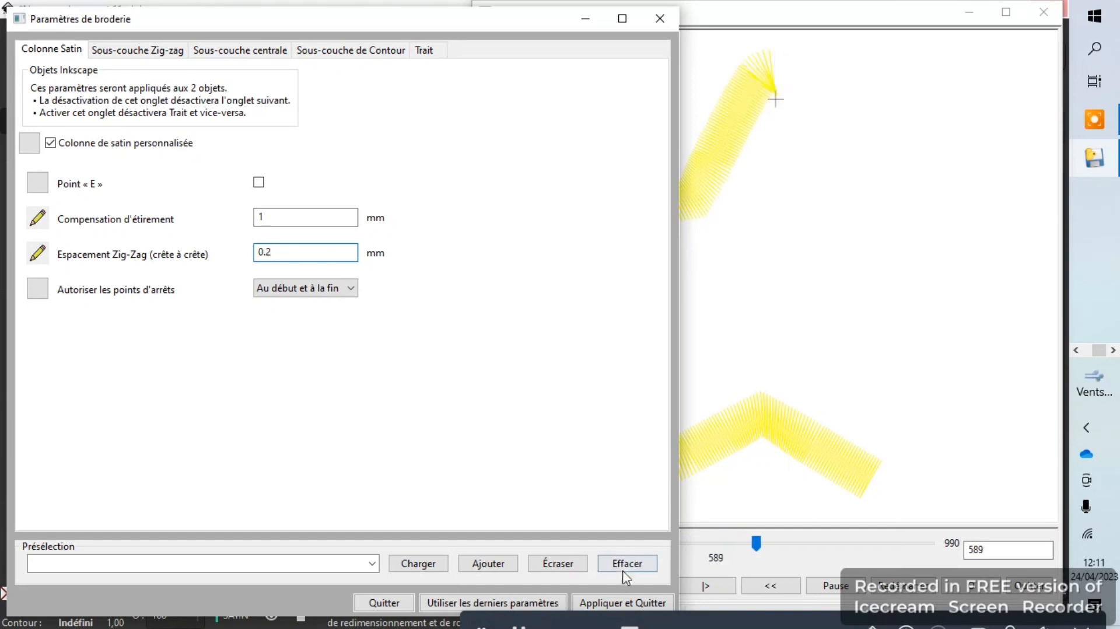
left_click(627, 603)
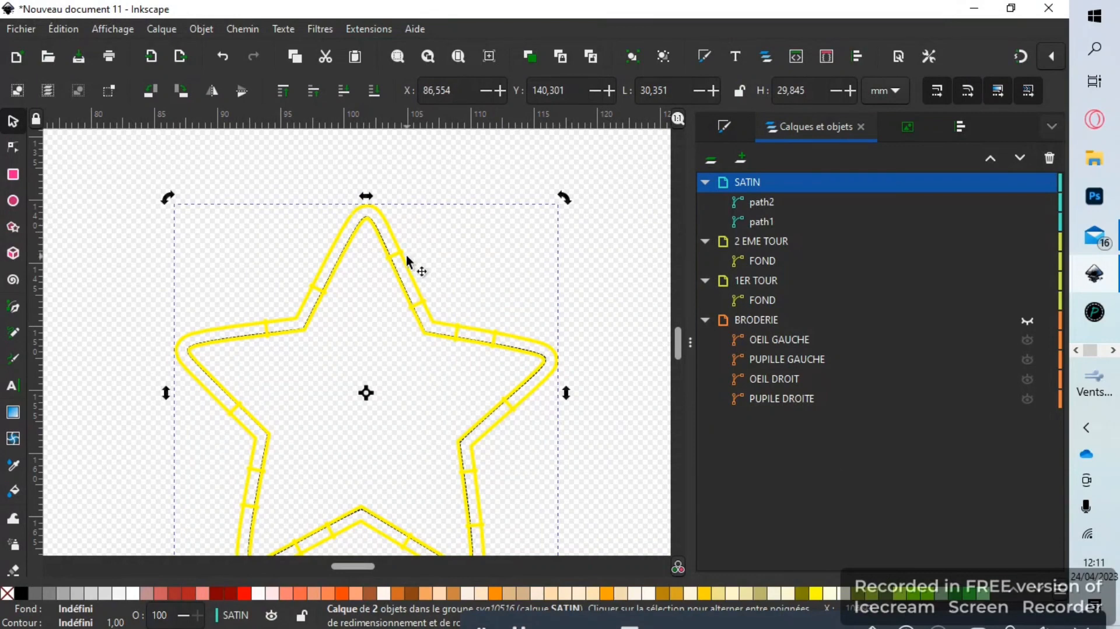
Shrink the satin columns around the dashed outline, path1 to about 22 × 28.1 mm and path2 to about 15.8 × 29.4 mm
left_click(234, 240)
left_click(237, 322)
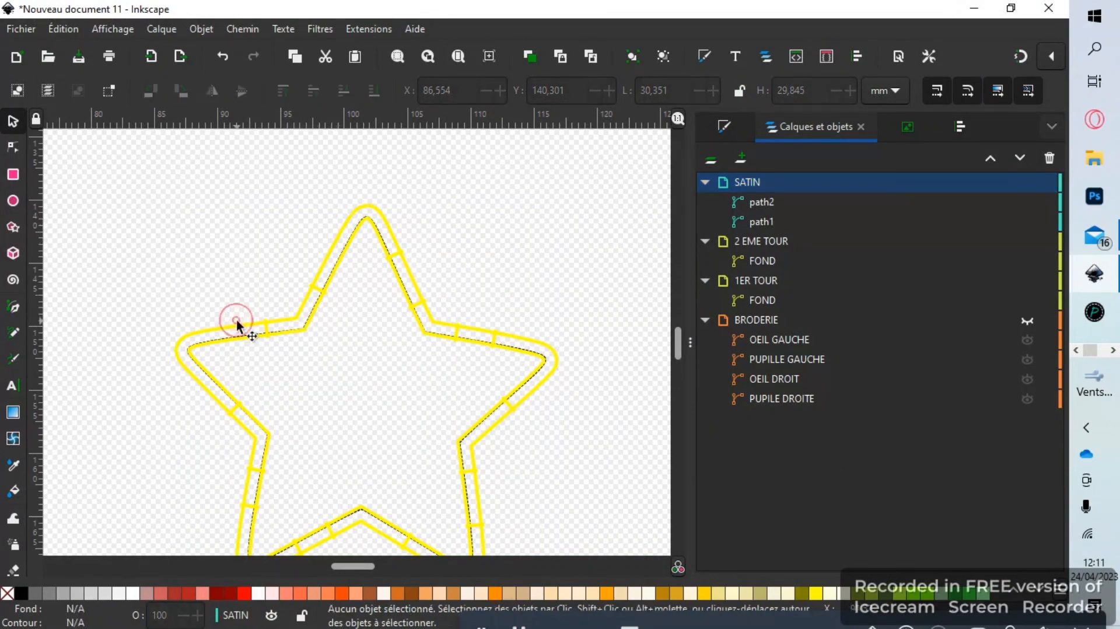
left_click_drag(168, 207, 179, 216)
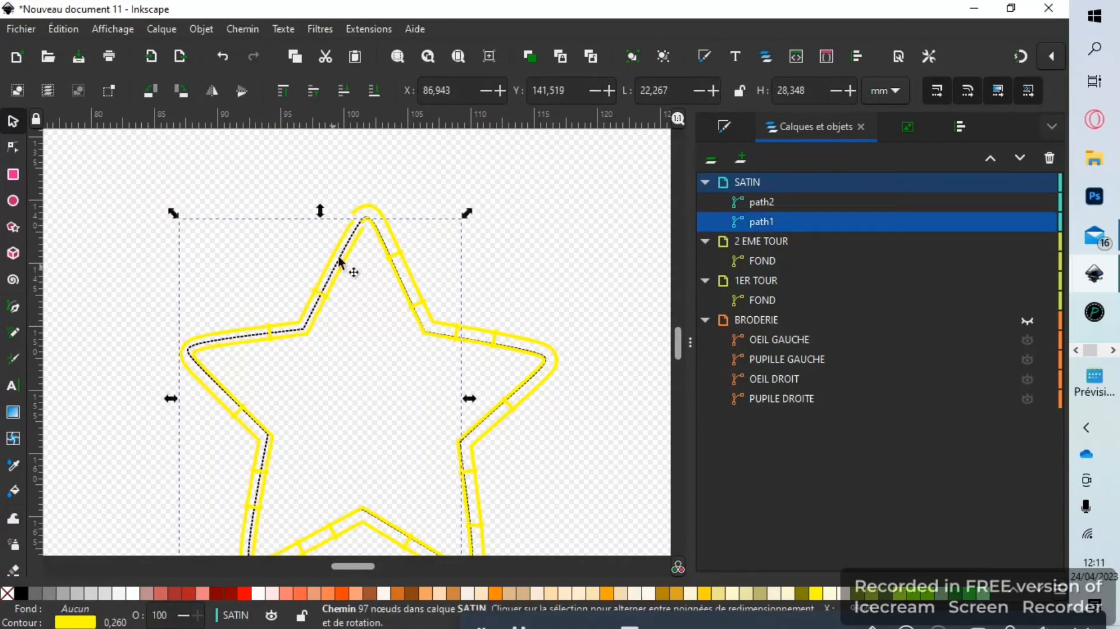
left_click_drag(465, 212, 464, 216)
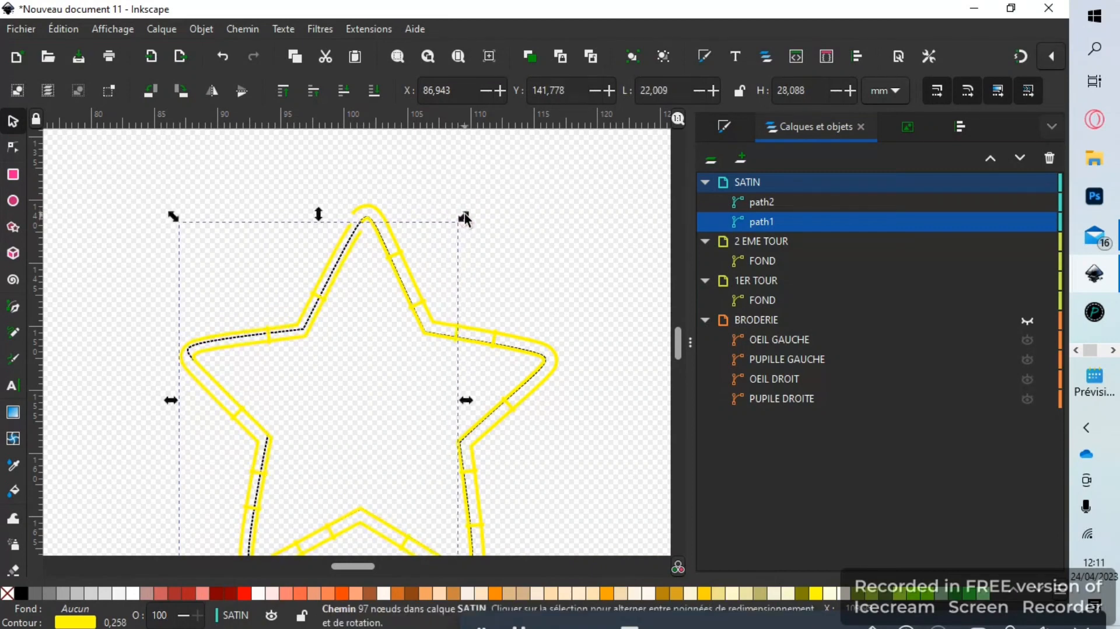
left_click(545, 380)
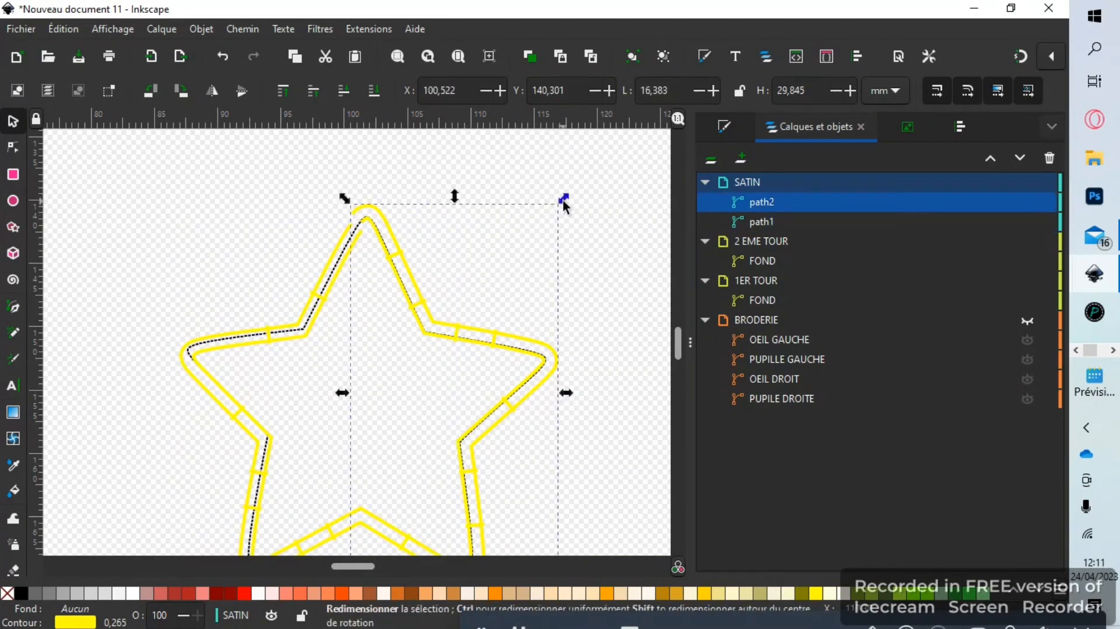
left_click_drag(562, 202, 555, 206)
Reduce the satin columns' height to fit the dashed outline's lower points, path1 to about 27.6 mm and path2 to about 28.8 mm
scroll(681, 353, "down", 6)
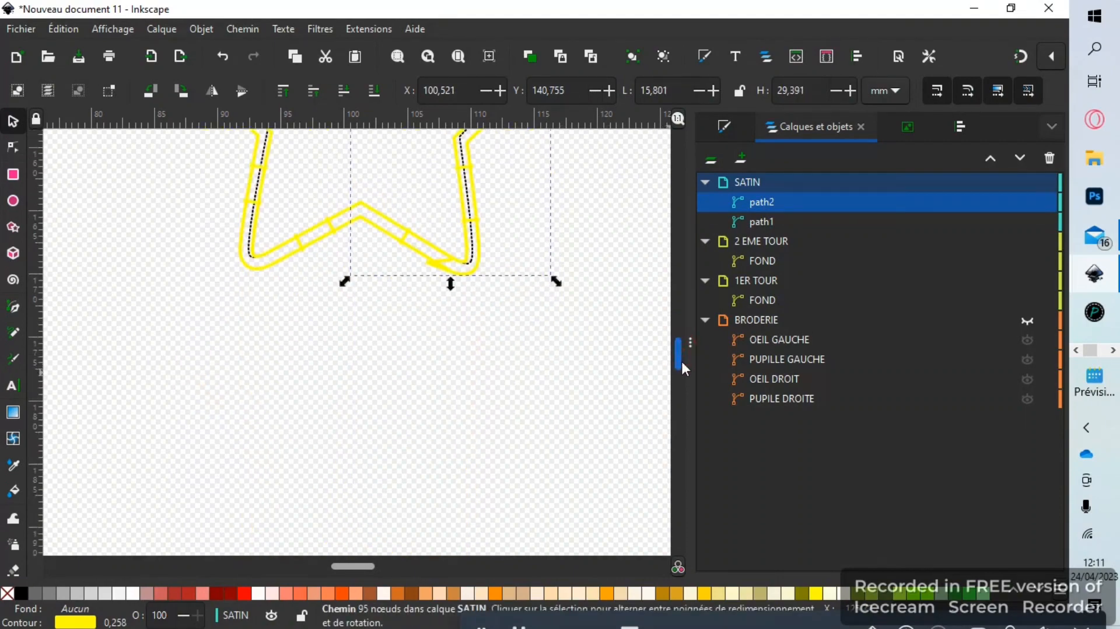
left_click(321, 380)
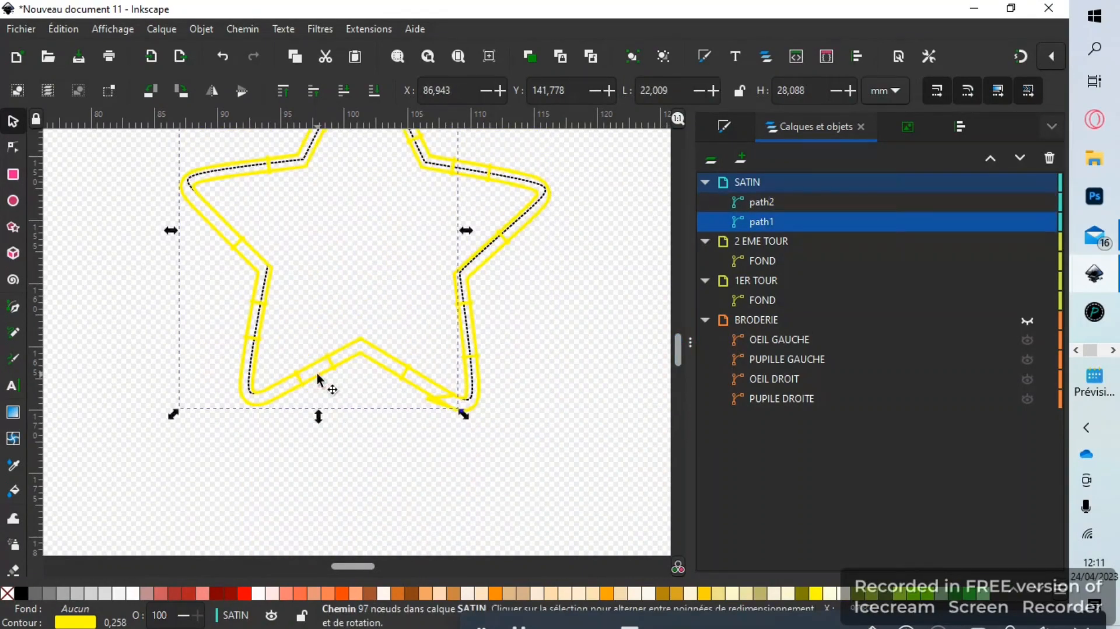
left_click_drag(315, 416, 318, 408)
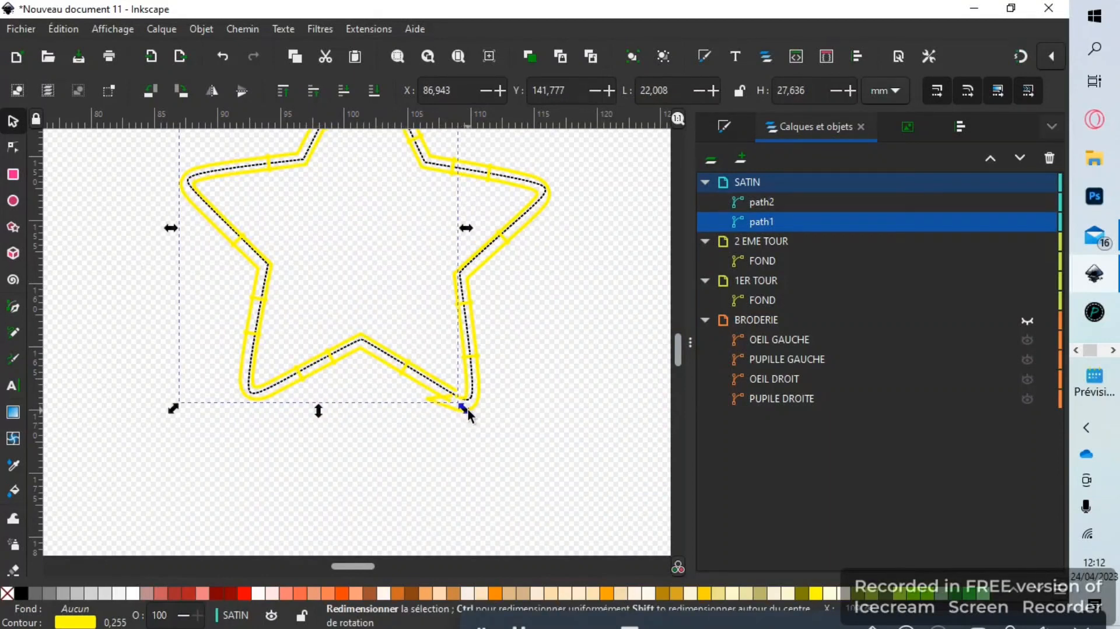
left_click(488, 407)
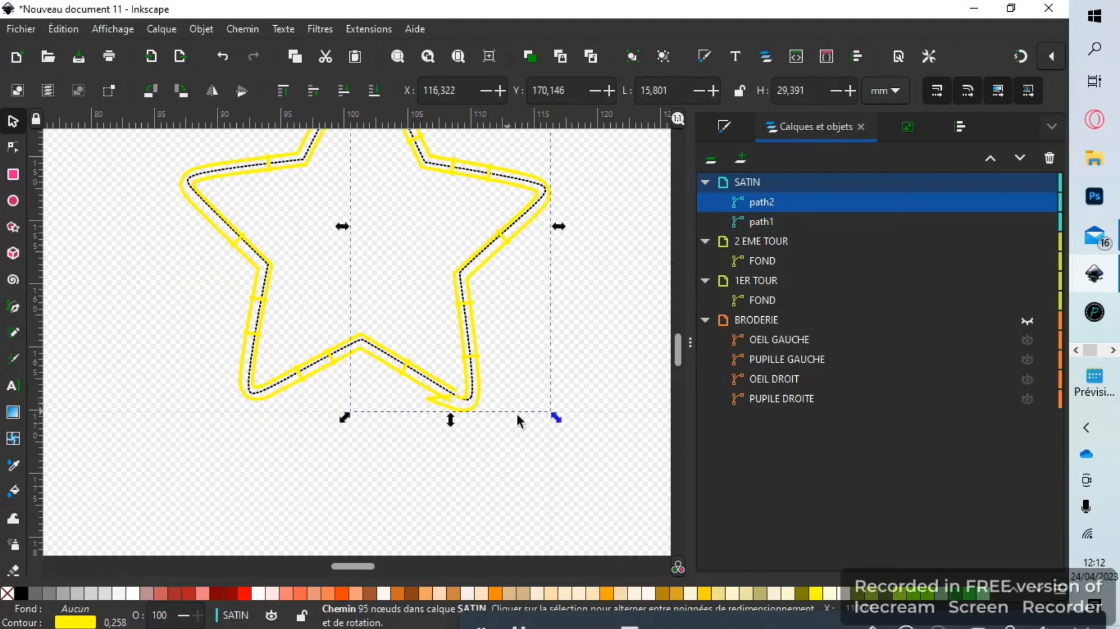
mouse_move(558, 419)
left_mouse_down()
mouse_move(551, 412)
mouse_move(562, 413)
left_mouse_up()
left_click(642, 230)
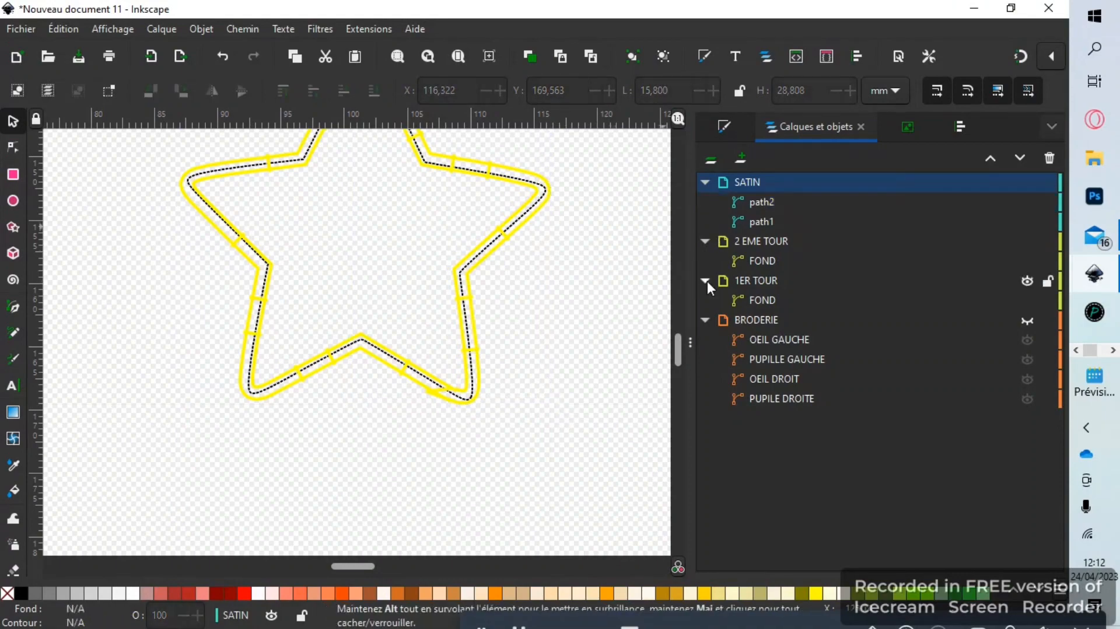
mouse_move(682, 340)
left_mouse_down()
mouse_move(682, 323)
mouse_move(681, 335)
left_mouse_up()
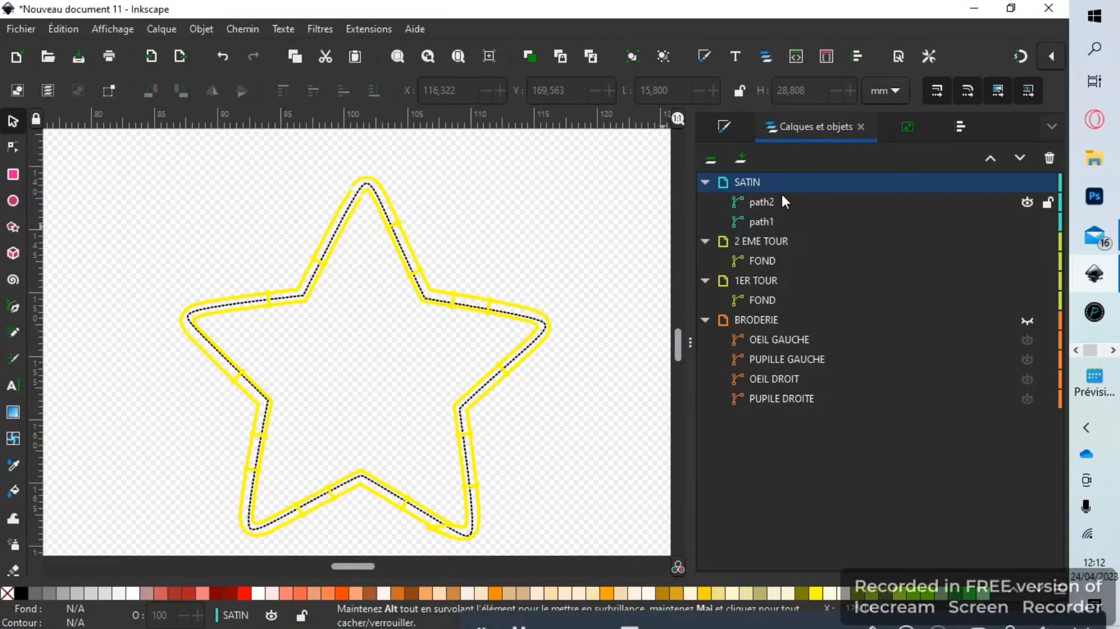
Show the hidden BRODERIE layer containing the eye and pupil shapes
left_click(769, 326)
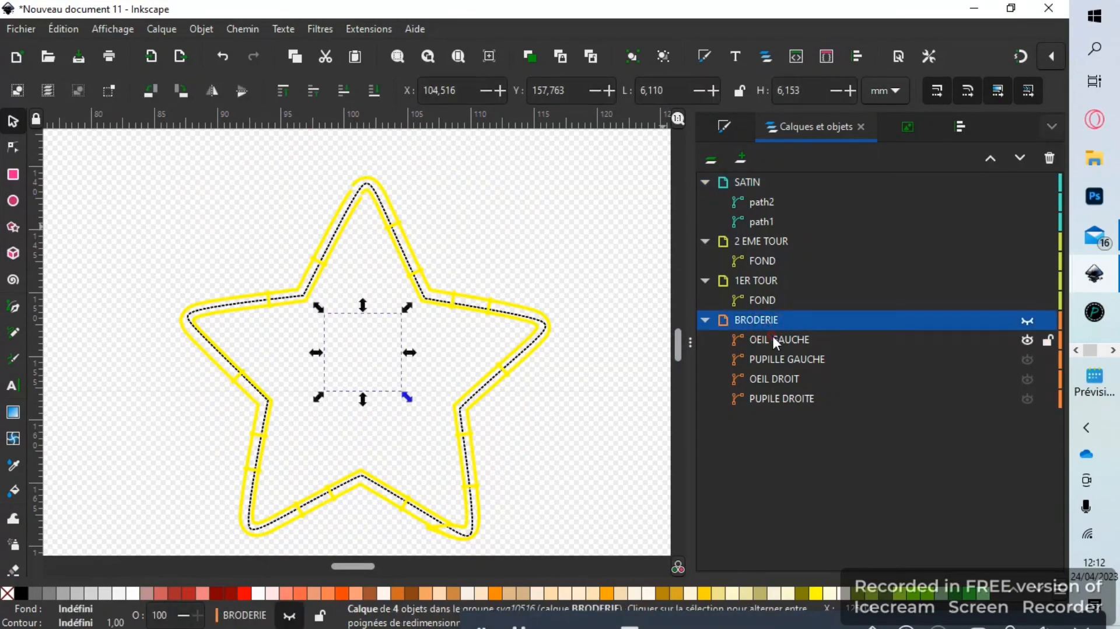
left_click(773, 337)
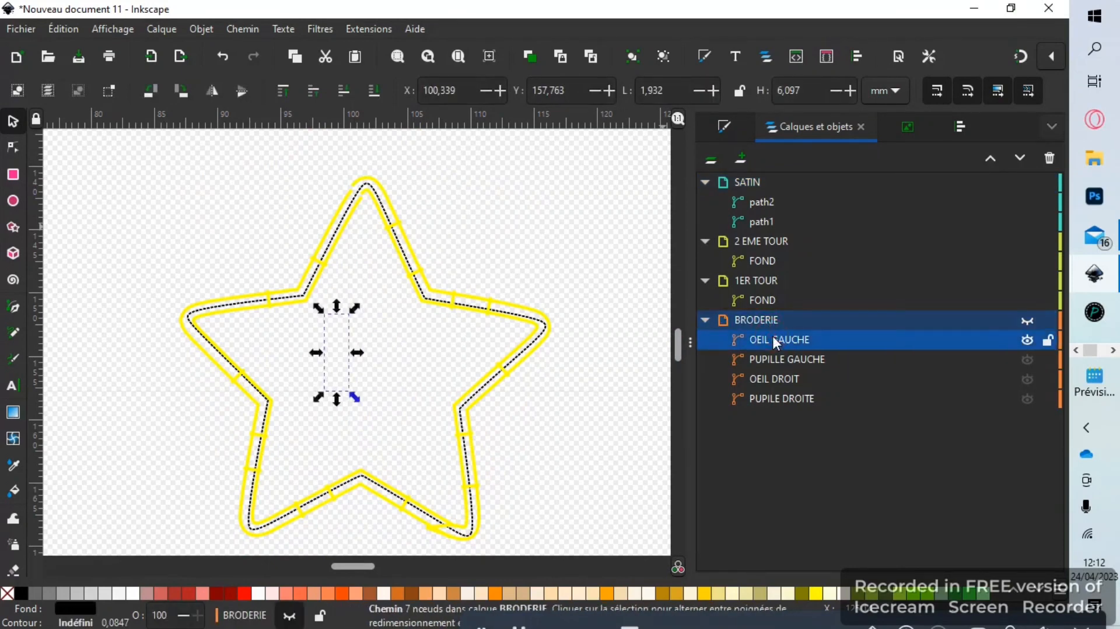
left_click(1030, 318)
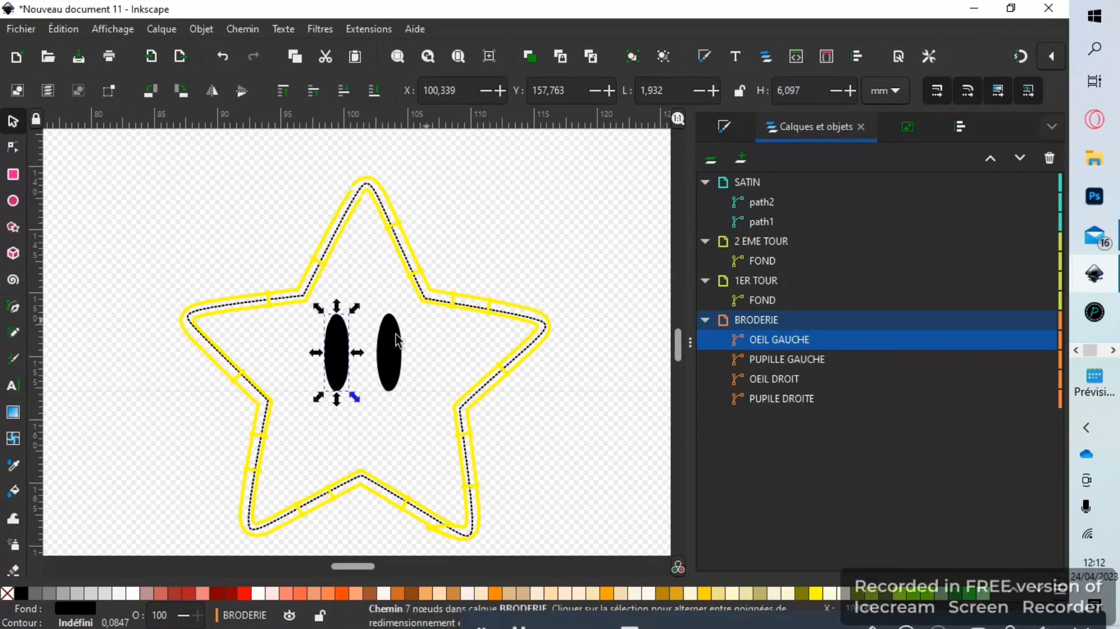
Raise PUPILLE GAUCHE above OEIL GAUCHE in the BRODERIE layer and fill it with white
left_click(780, 355)
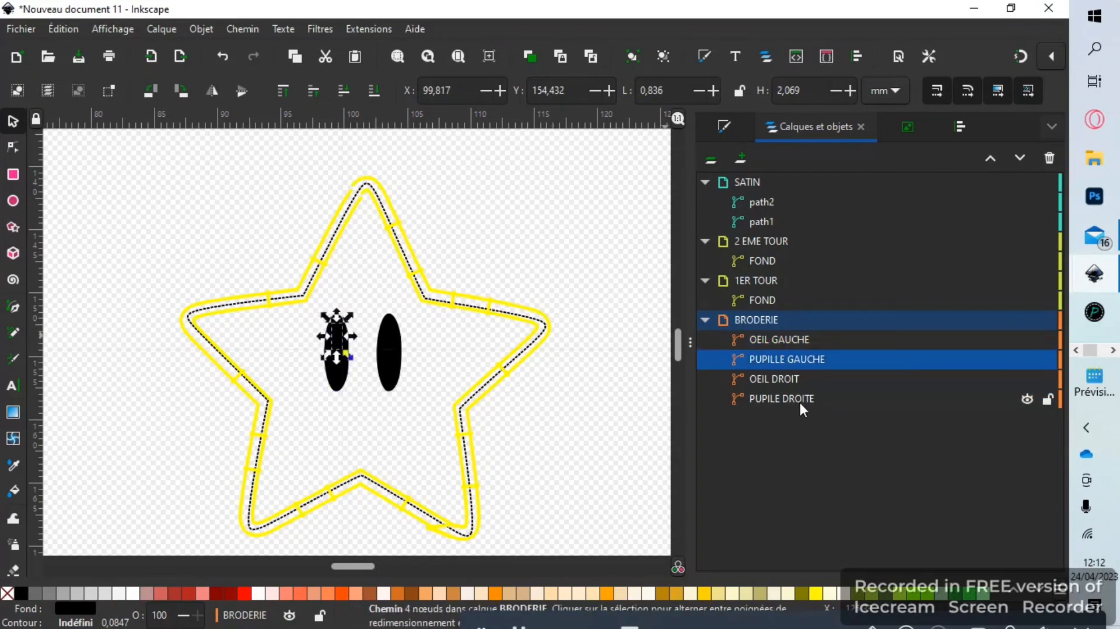
left_click(799, 401, "shift")
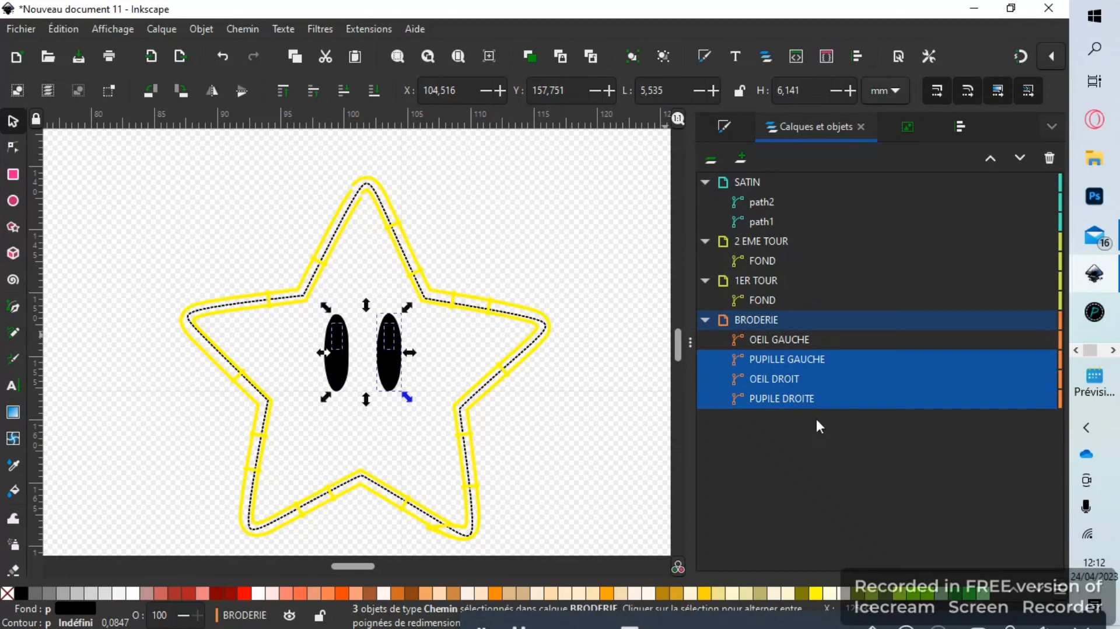
left_click(782, 353)
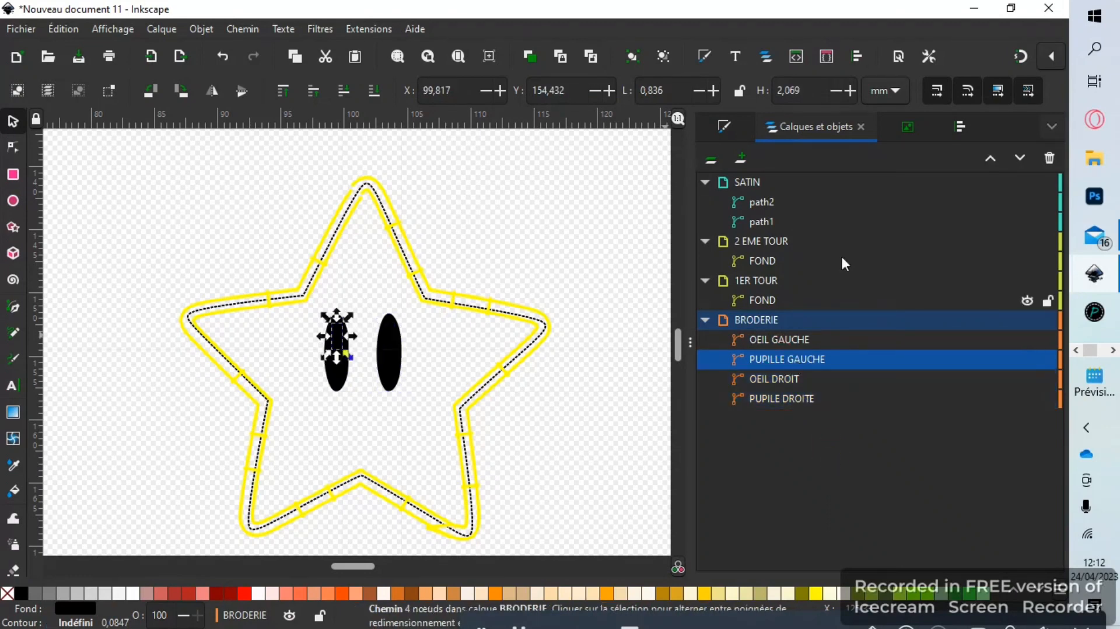
left_click(990, 157)
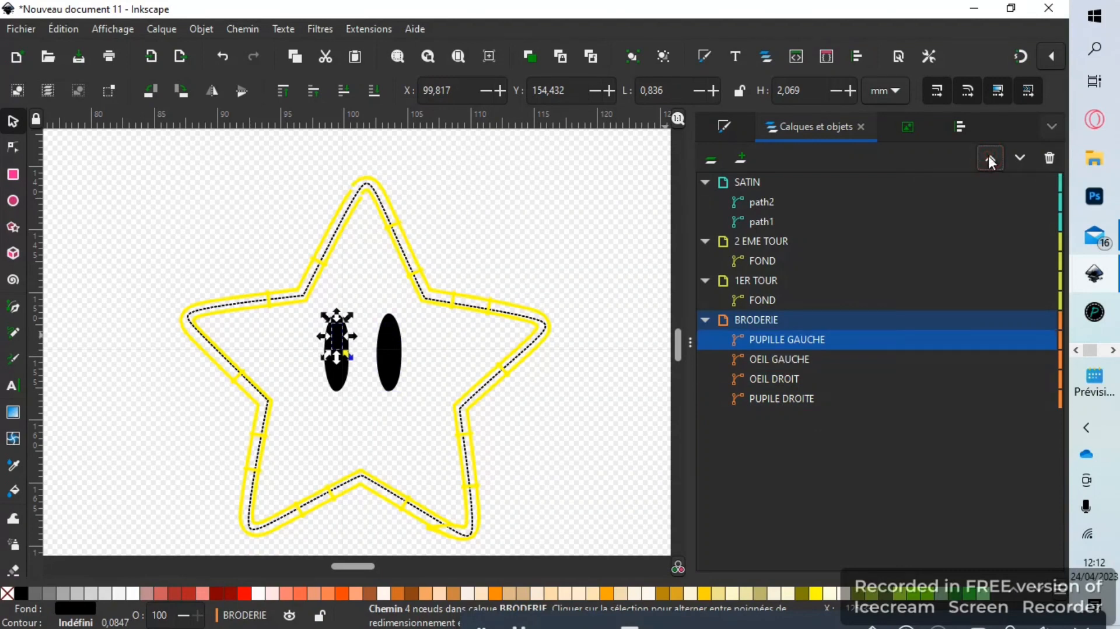
left_click(133, 594)
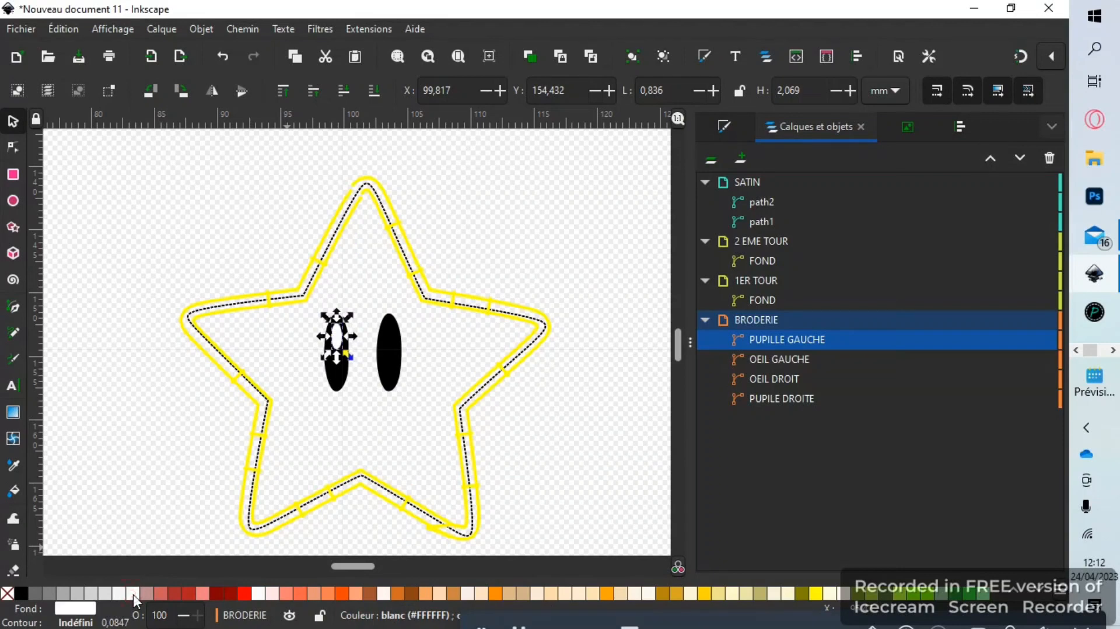
Fill PUPILE DROITE with white and raise it above OEIL DROIT in the BRODERIE layer
left_click(783, 398)
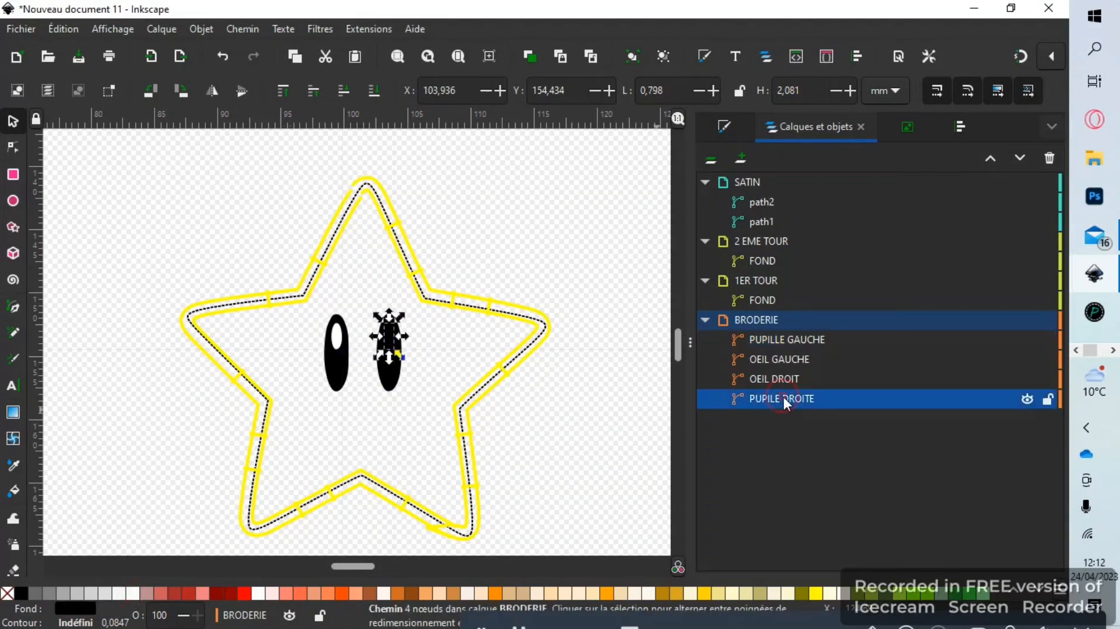
left_click(133, 594)
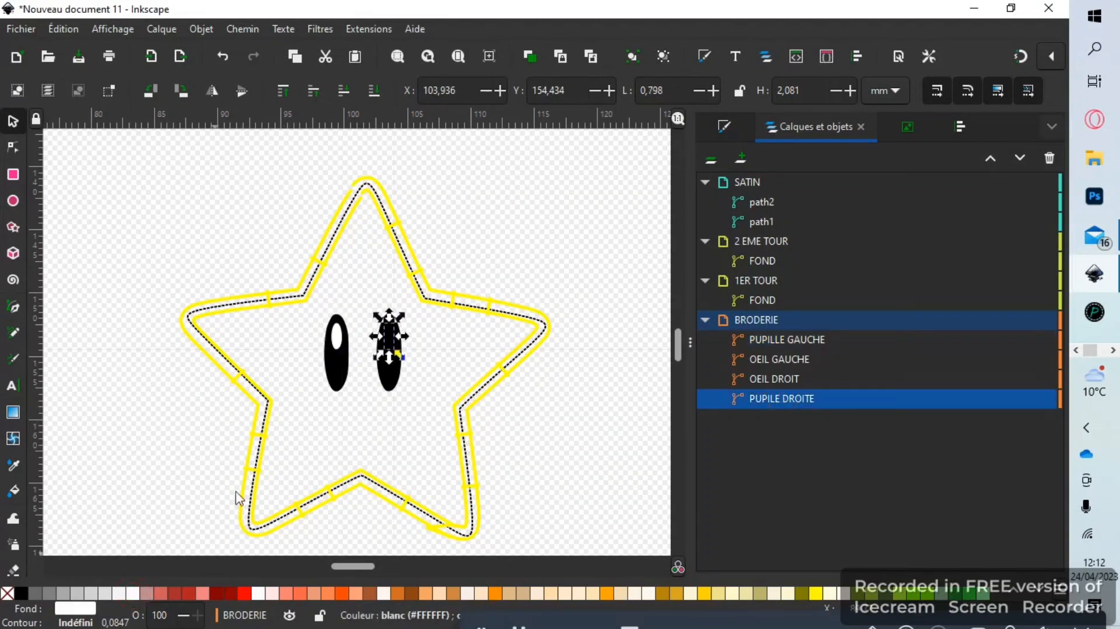
left_click(990, 158)
left_click(577, 364)
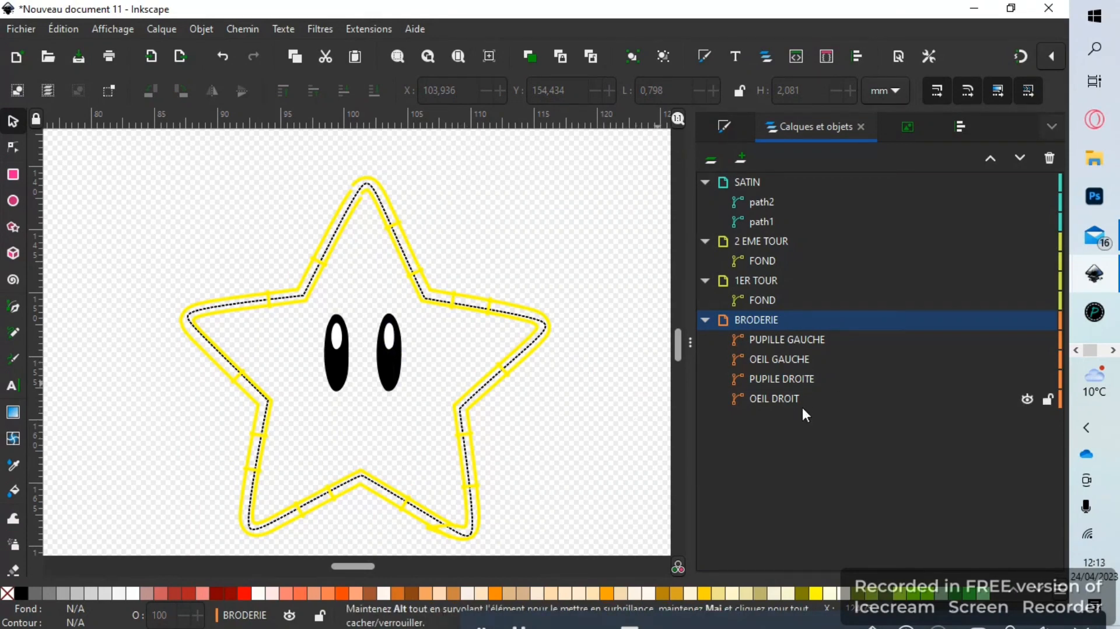
left_click(787, 399)
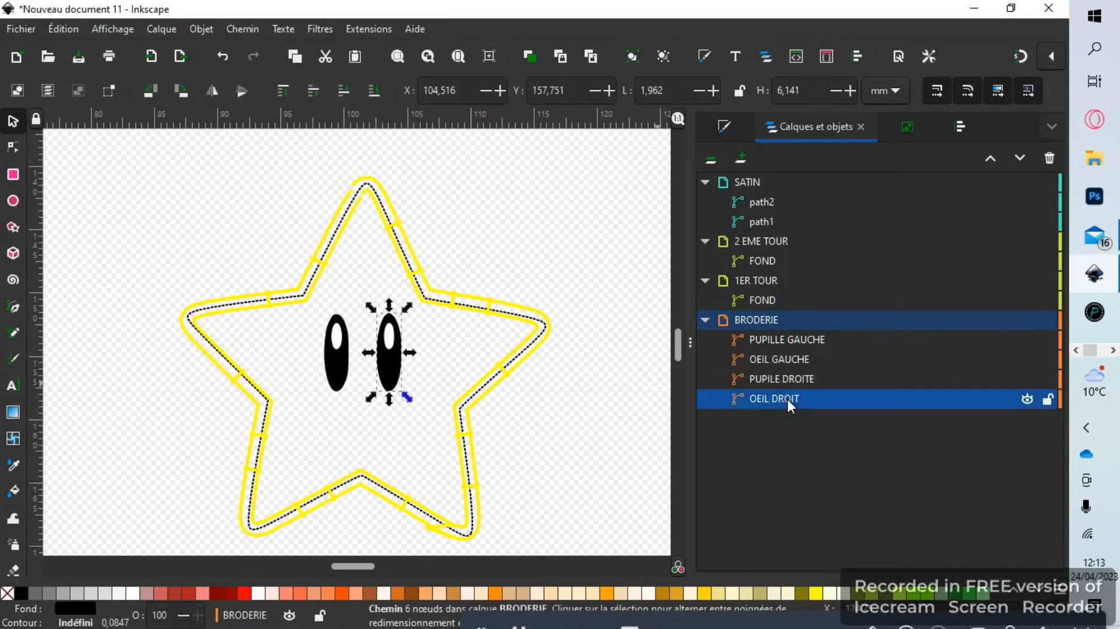
left_click(800, 360, "shift")
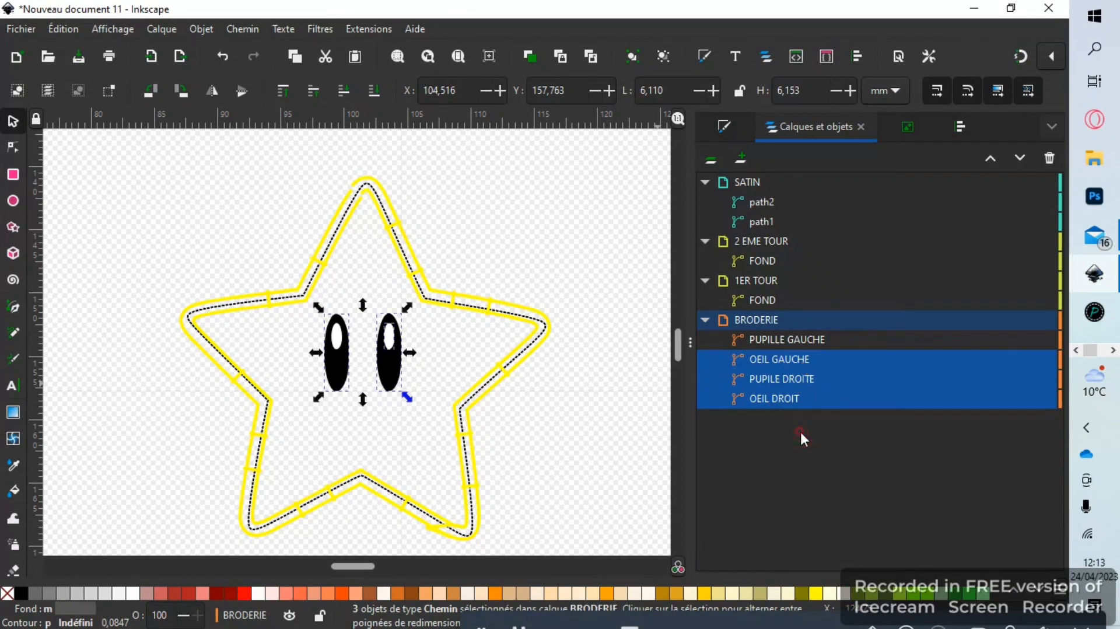
left_click(771, 401)
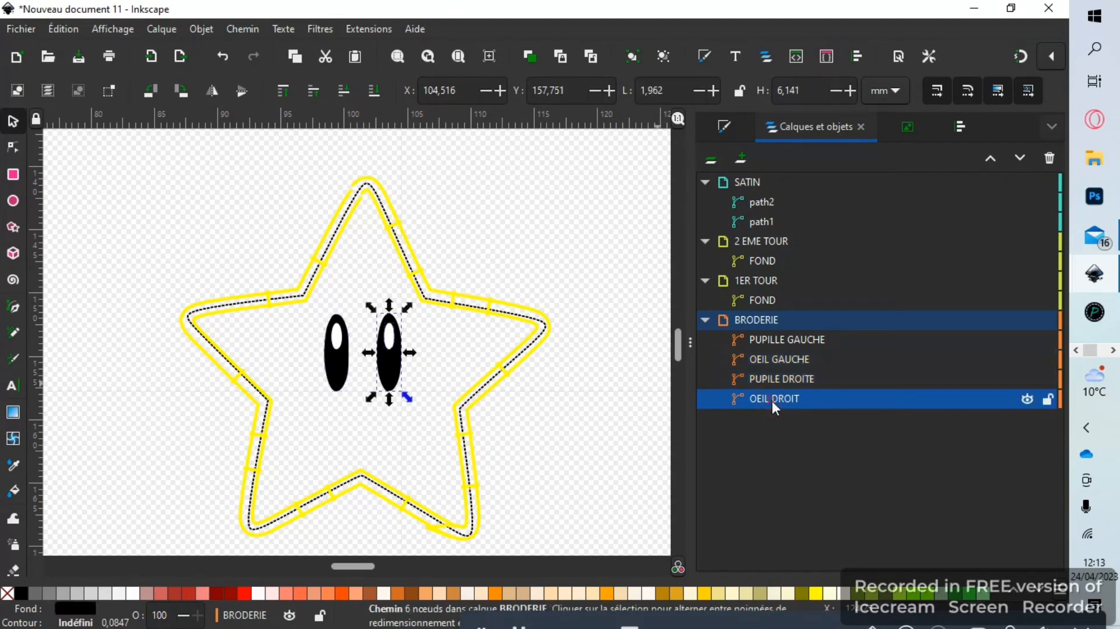
left_click(783, 358, "shift")
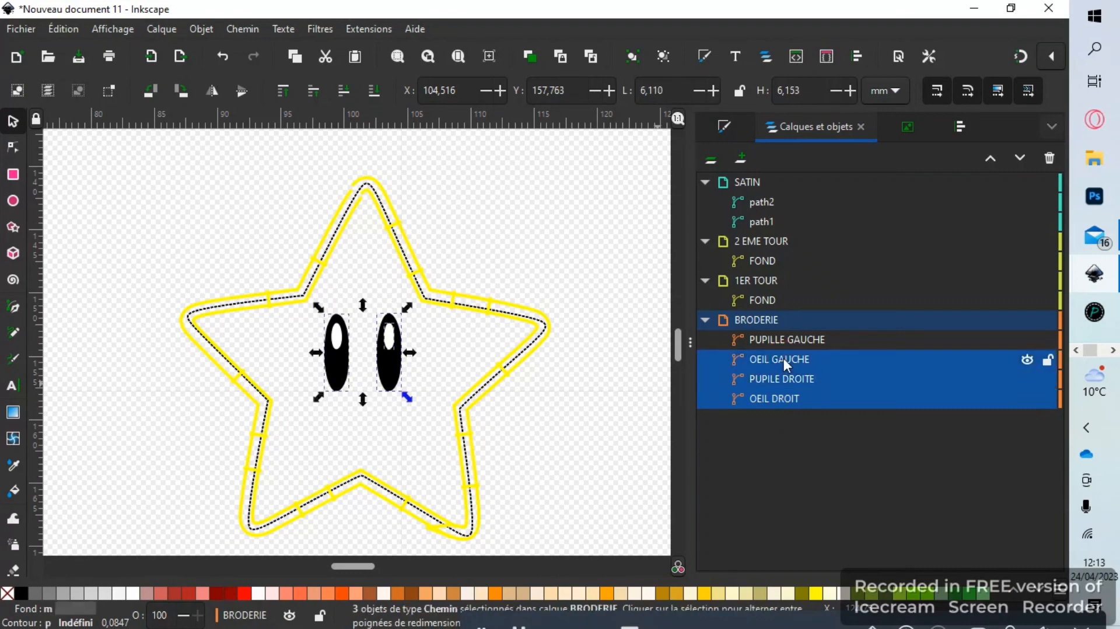
left_click(782, 380, "shift")
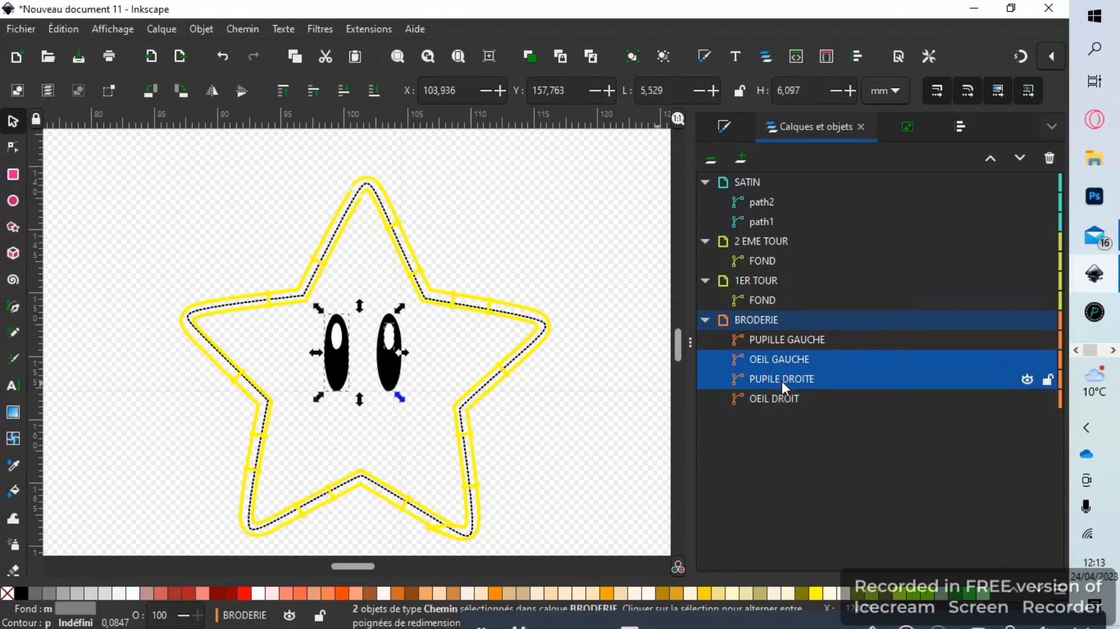
Apply the Ink/Stitch break apart fill objects extension with the Simple method to OEIL GAUCHE and OEIL DROIT
left_click(801, 360)
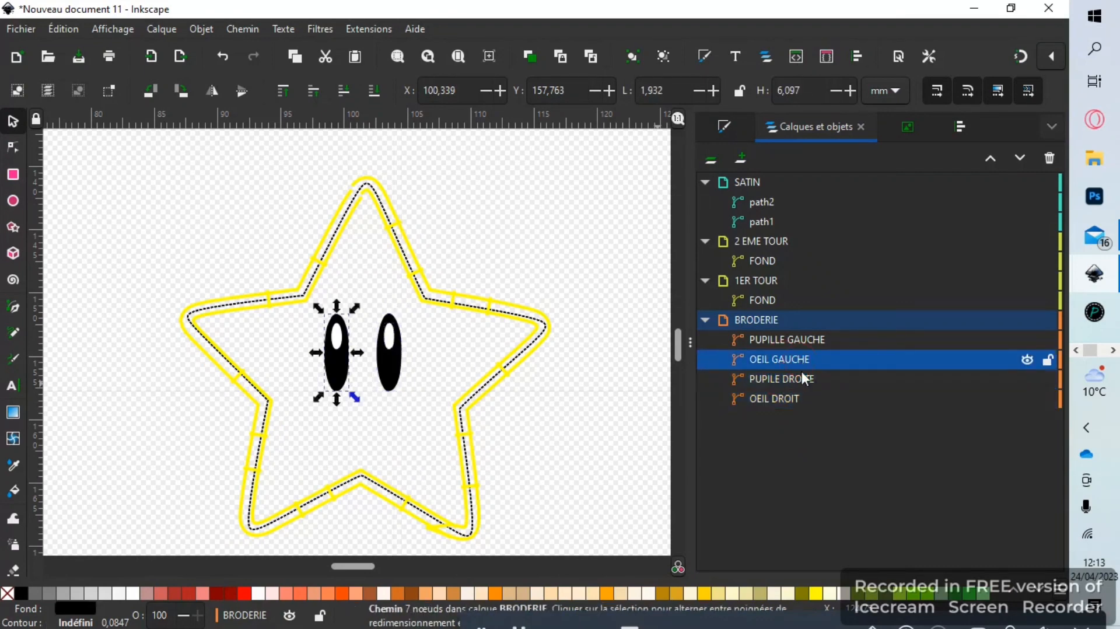
left_click(791, 401, "ctrl")
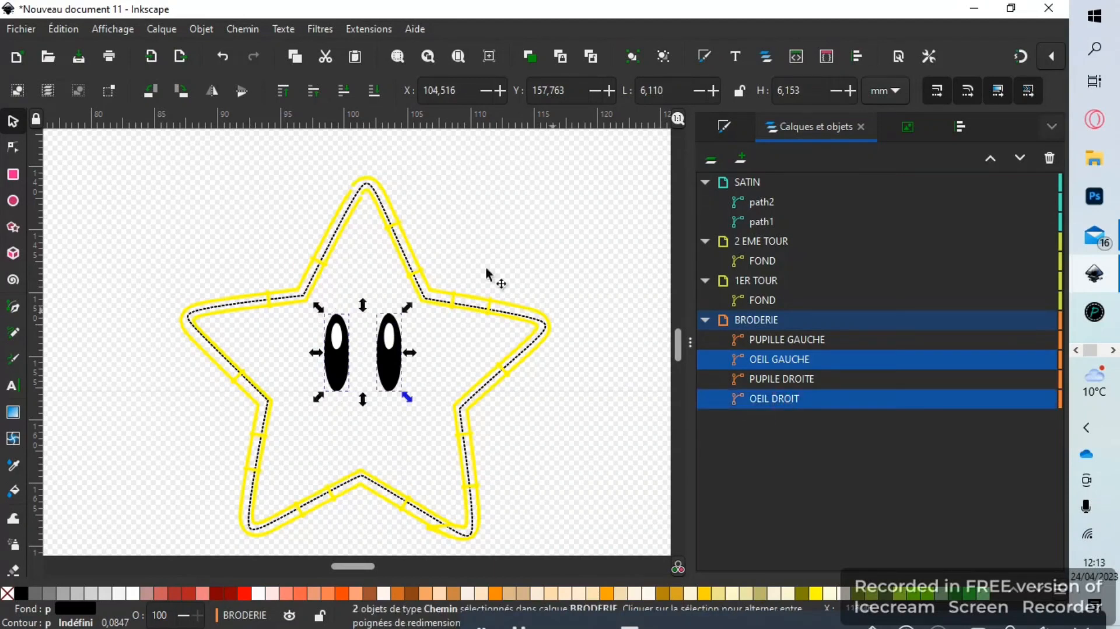
left_click(371, 28)
mouse_move(436, 254)
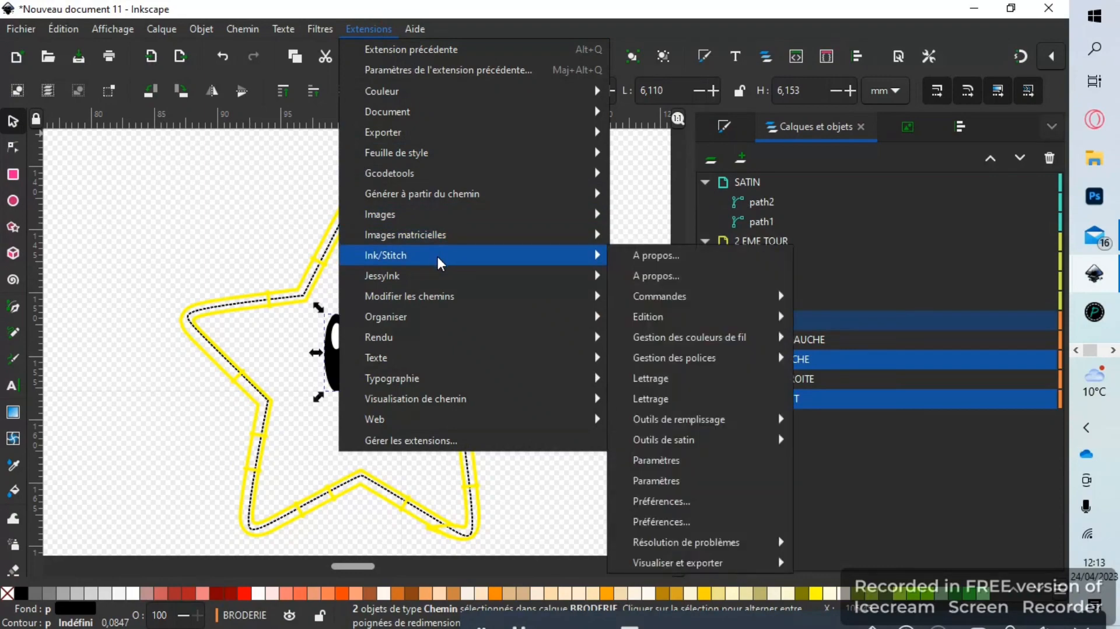
mouse_move(691, 422)
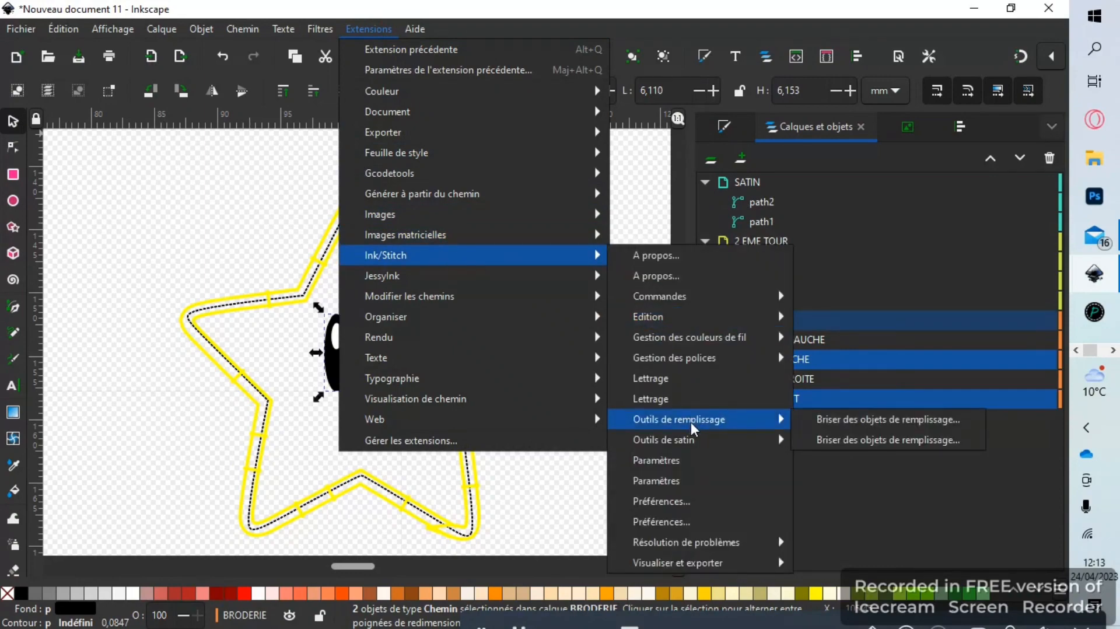
left_click(866, 419)
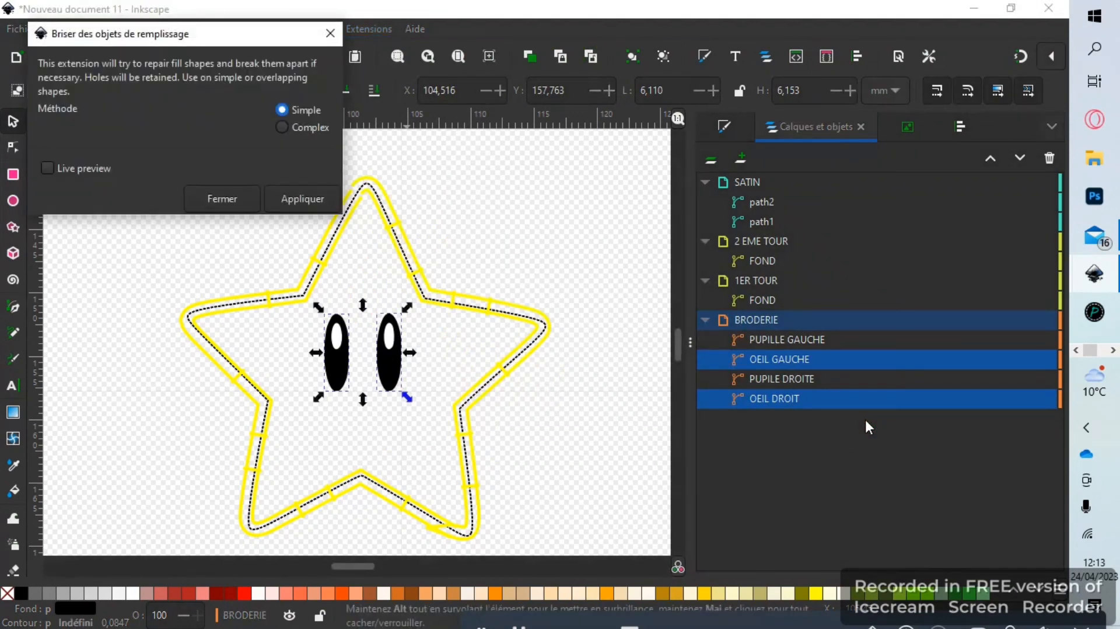
left_click(308, 199)
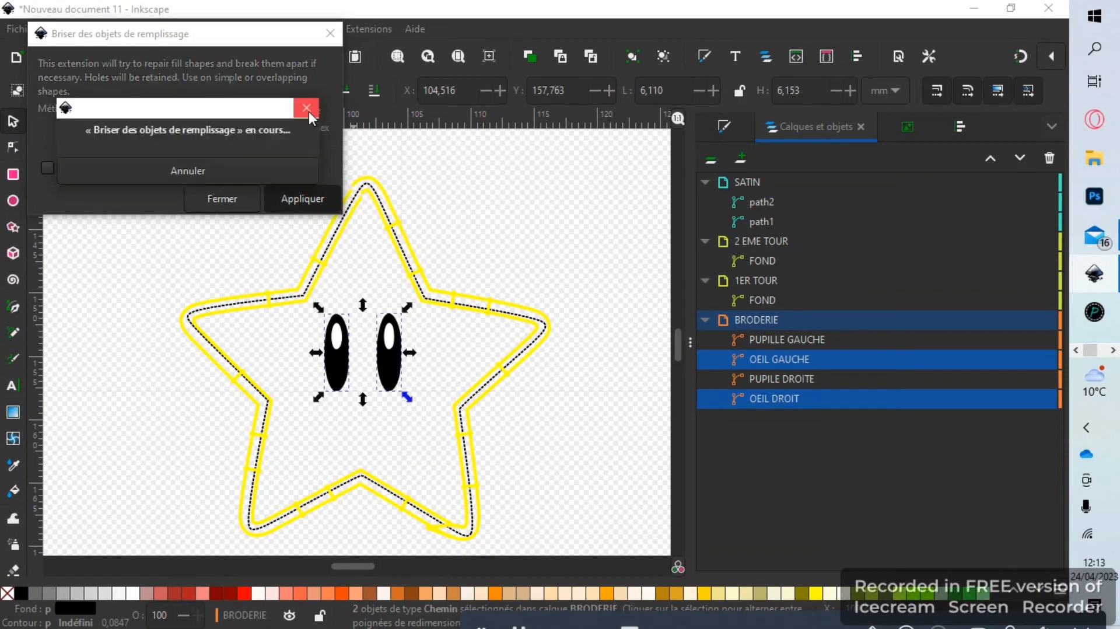
left_click(330, 37)
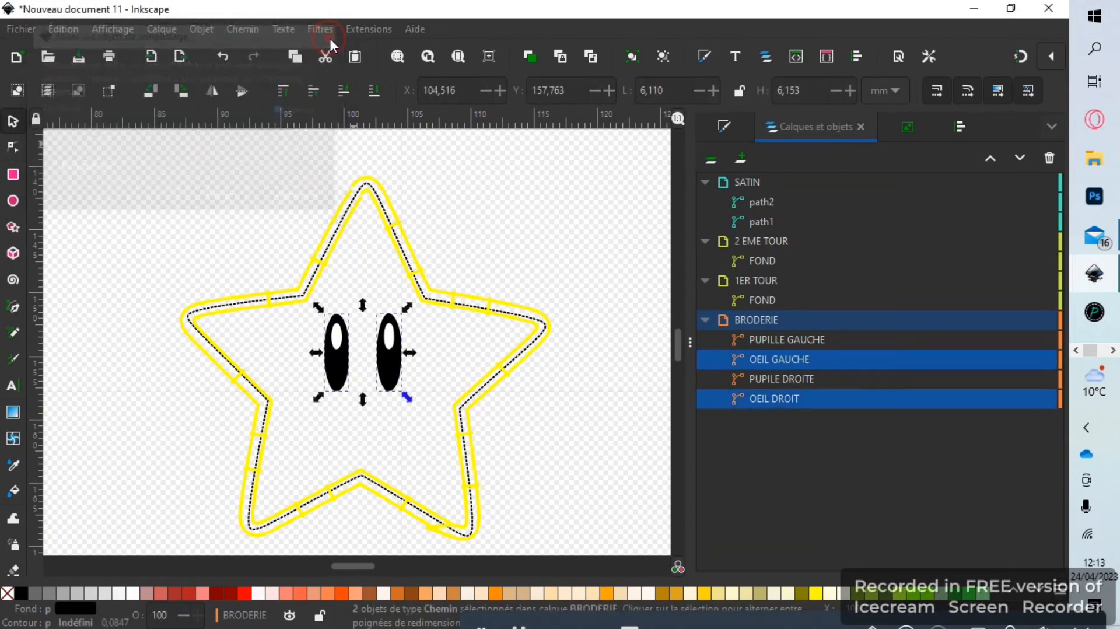
Open the Ink/Stitch embroidery parameters for both eye shapes and show the auto-fill underlay settings
left_click(365, 30)
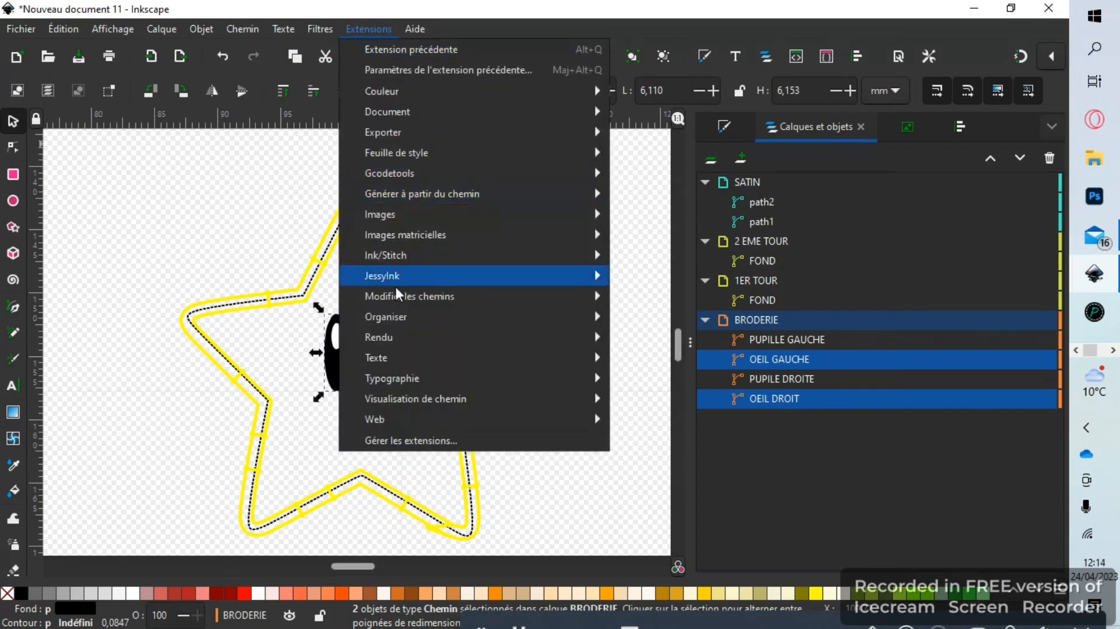
mouse_move(421, 257)
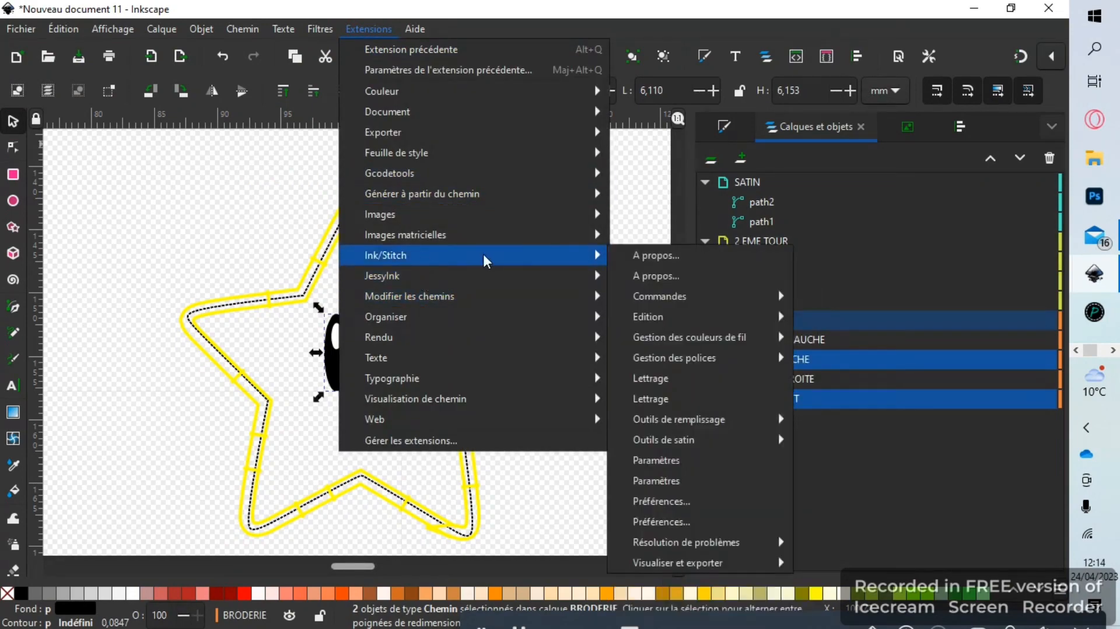
left_click(695, 464)
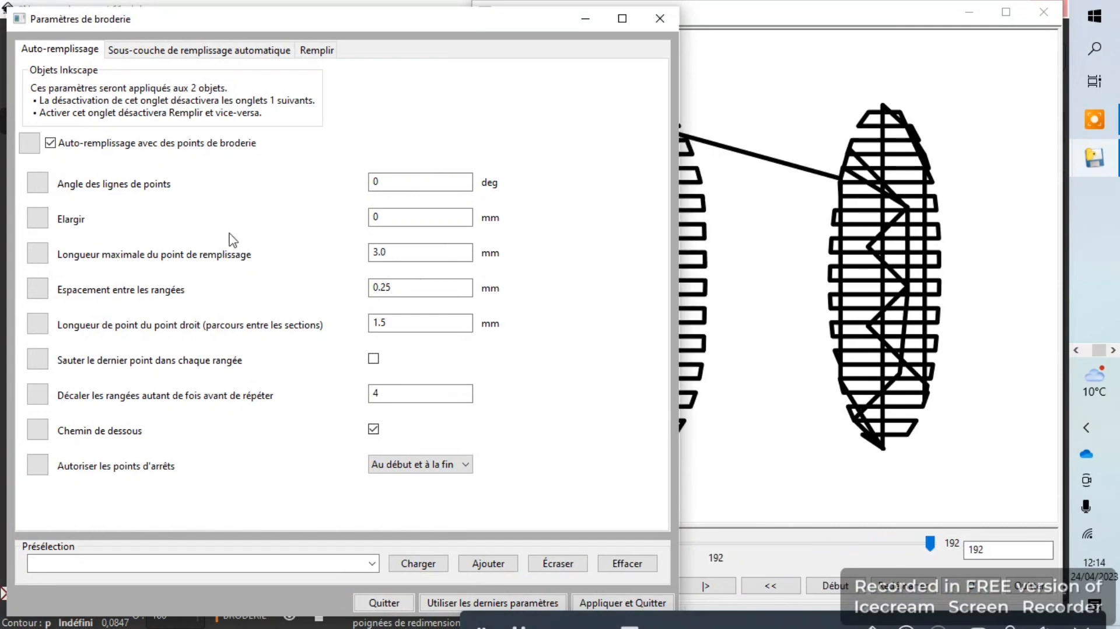
left_click(149, 52)
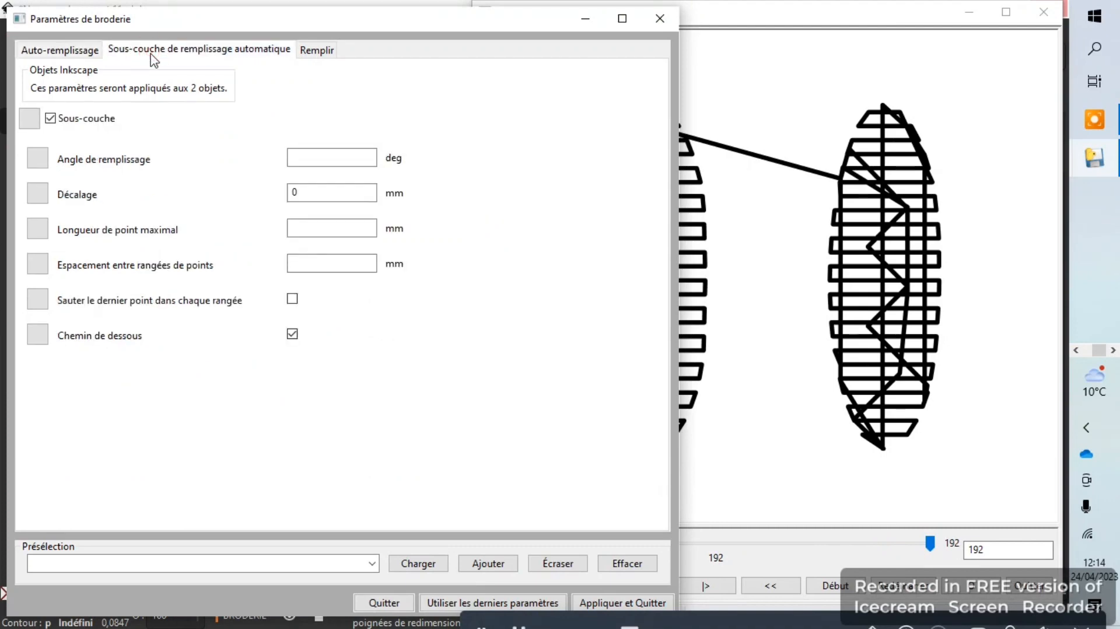
Set the automatic fill underlay angle of the two selected eye shapes to 45 degrees
left_click(304, 156)
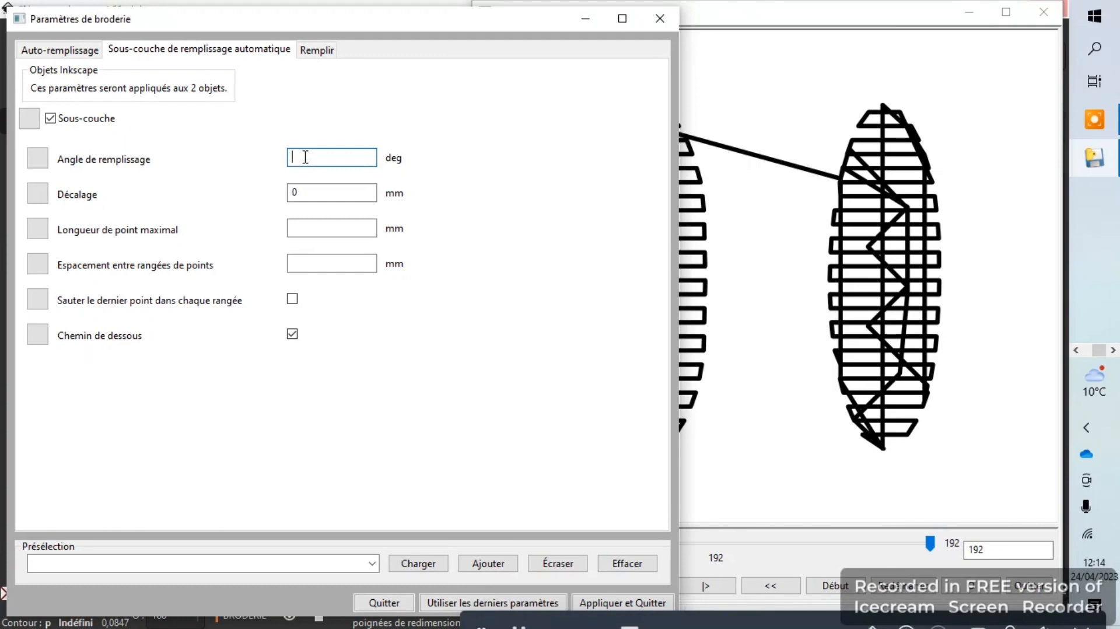
type("'")
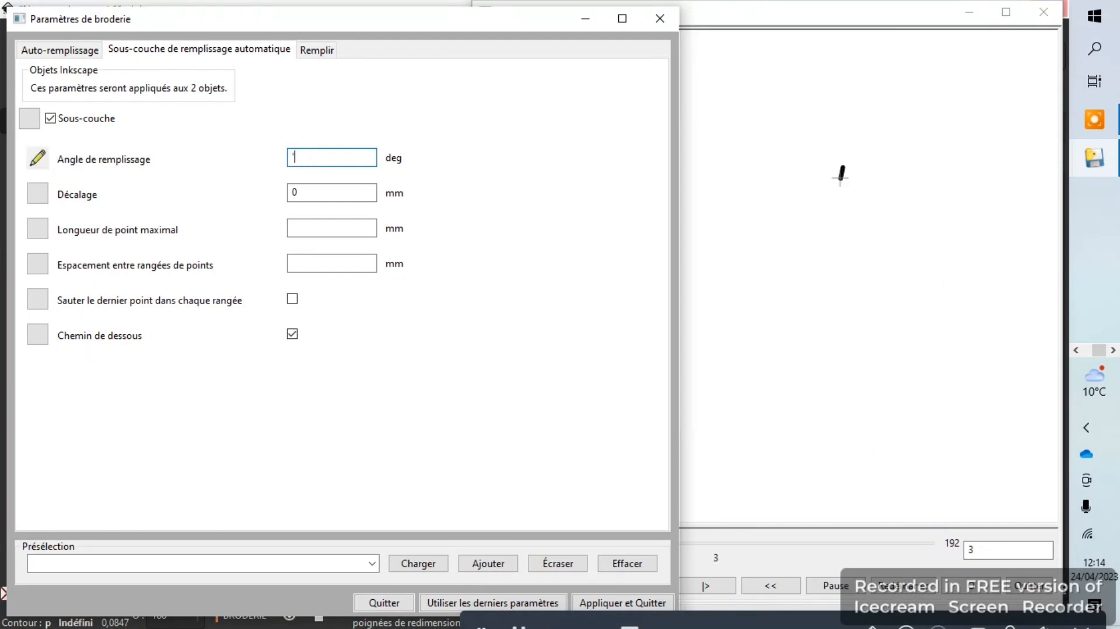
key("BackSpace")
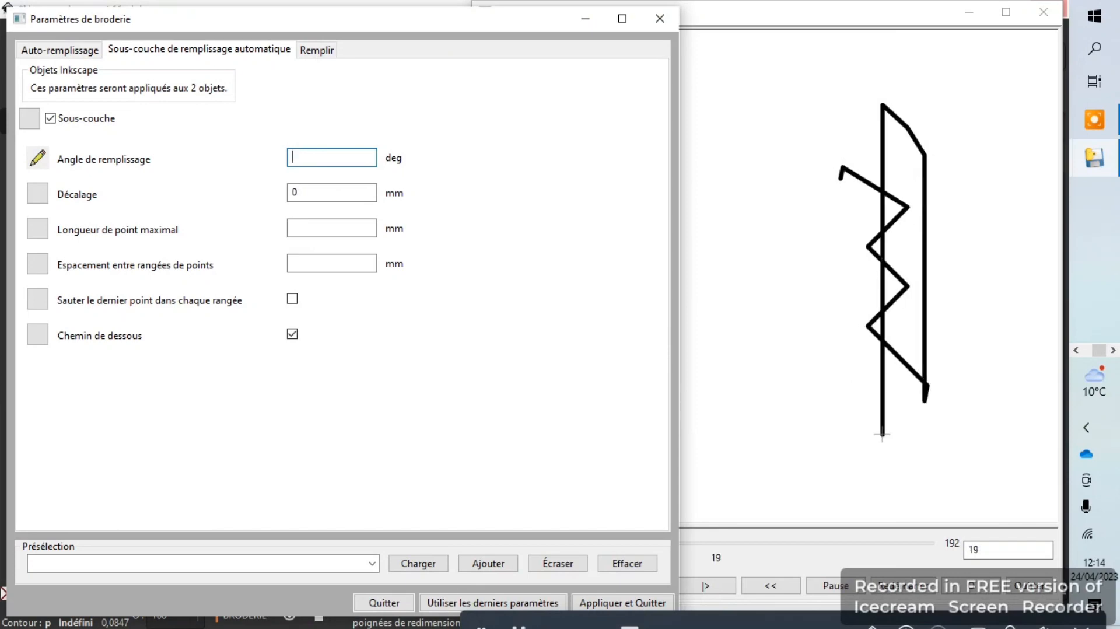
type("45")
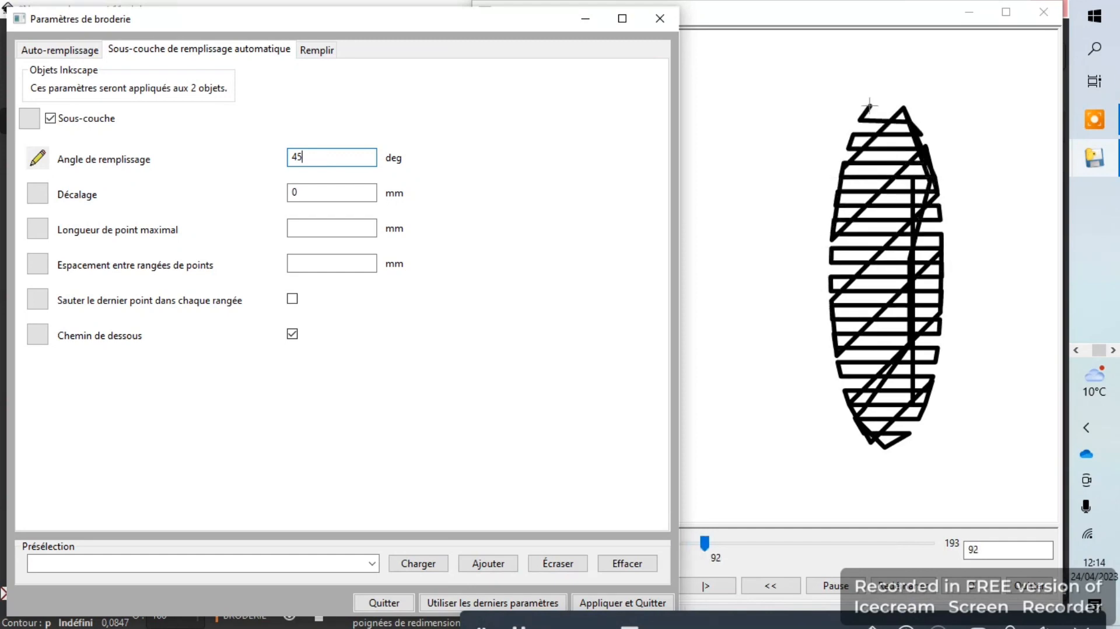
Set the eyes' auto-fill row spacing to 0.10 mm and apply the embroidery parameters
left_click(81, 49)
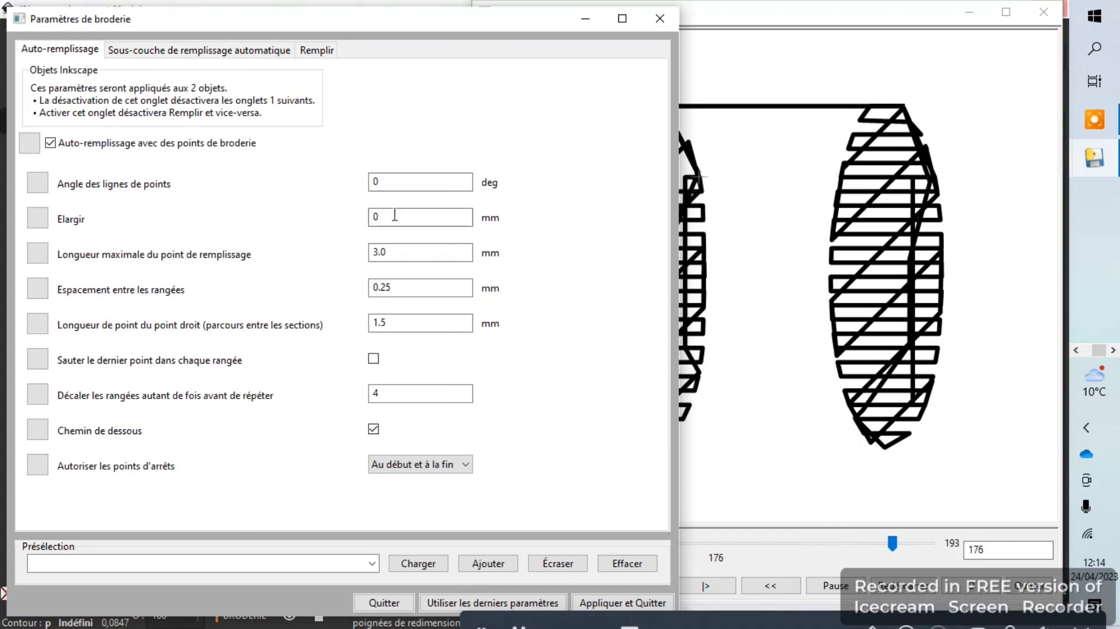
left_click(411, 286)
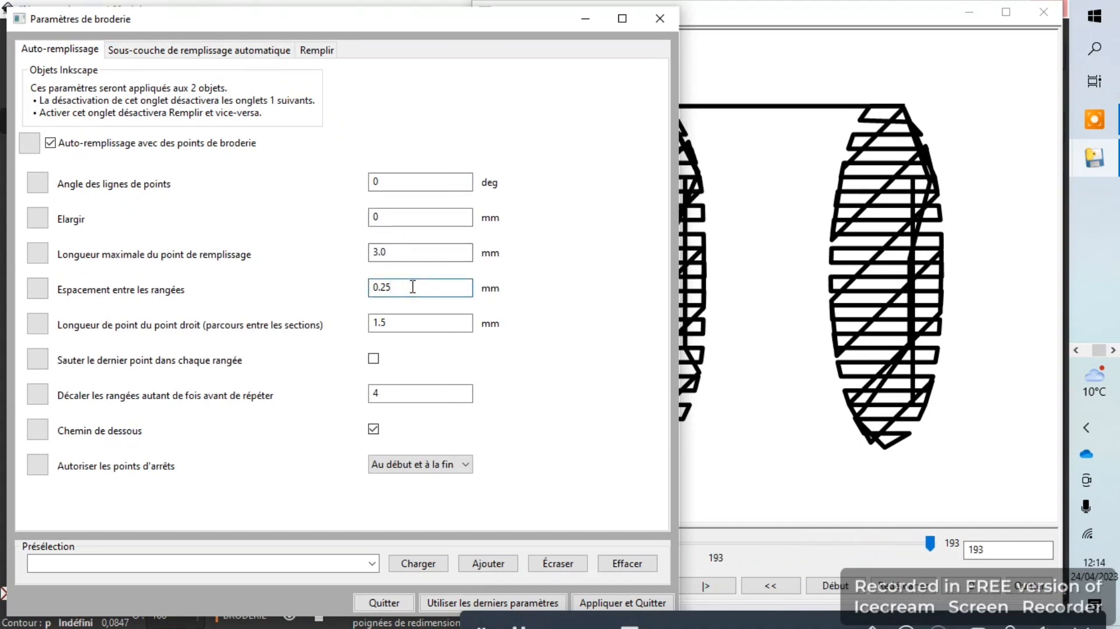
key("BackSpace")
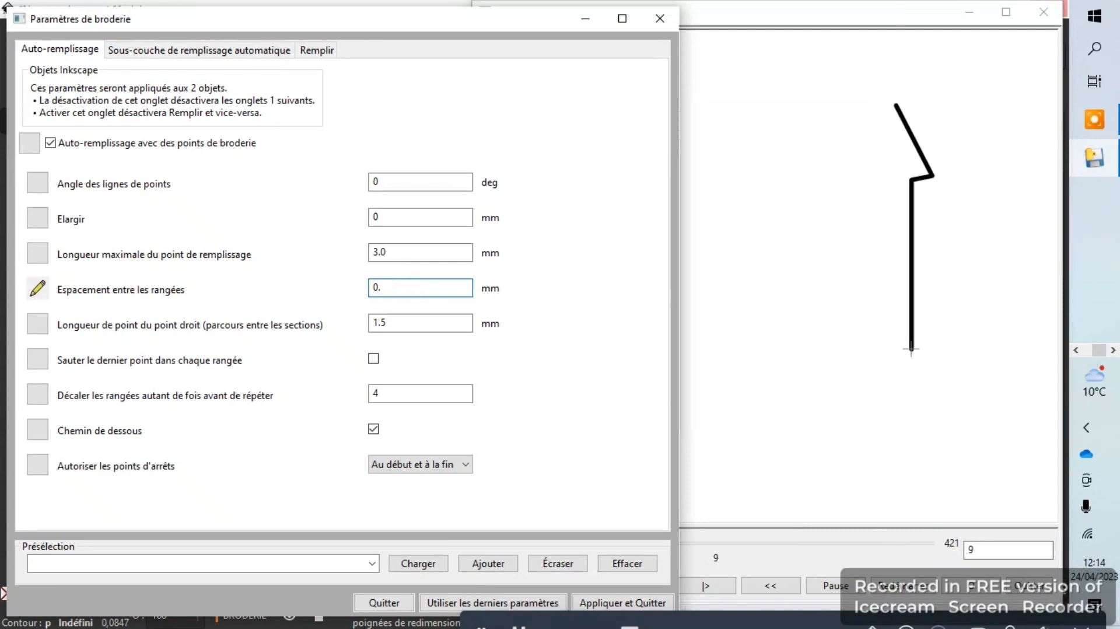
type("10")
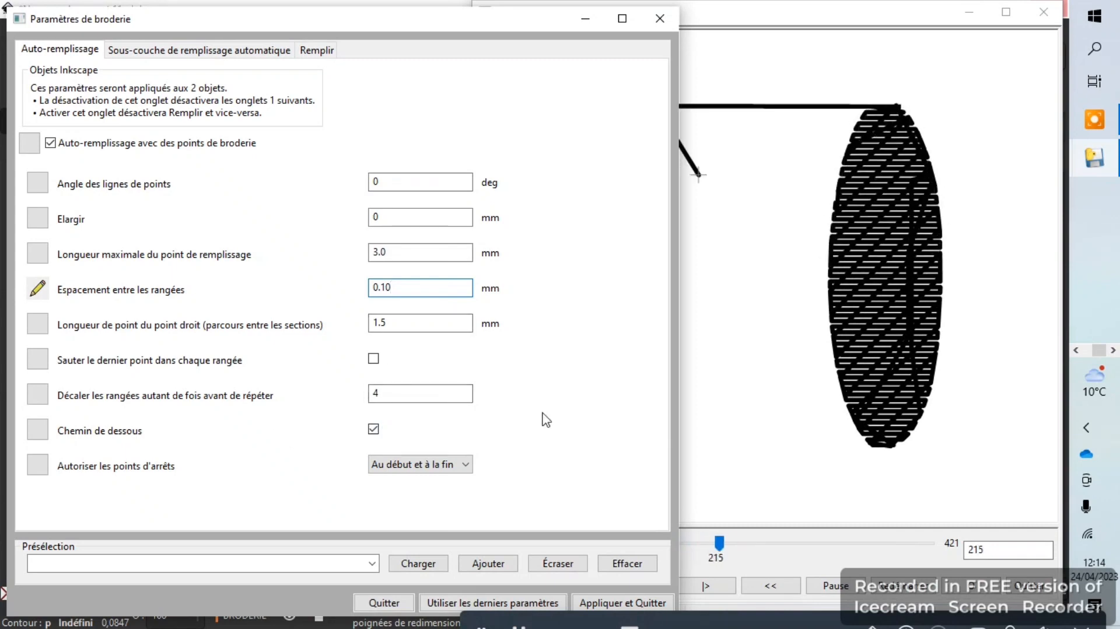
left_click(639, 601)
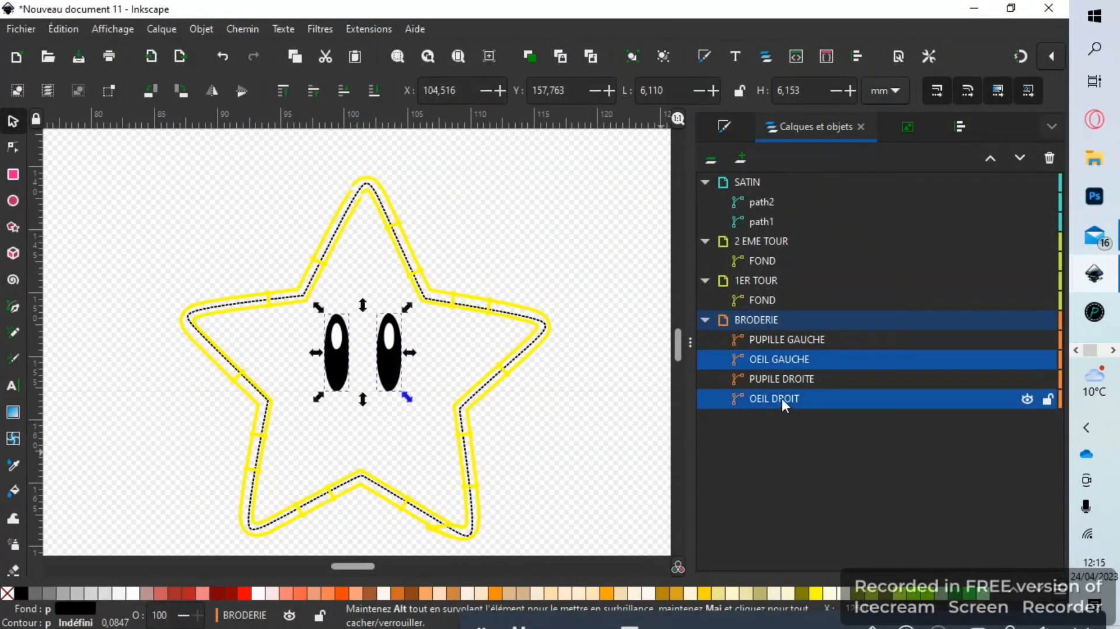
Run Ink/Stitch's break apart fill objects with the Simple method on PUPILLE GAUCHE and PUPILE DROITE
left_click(798, 381)
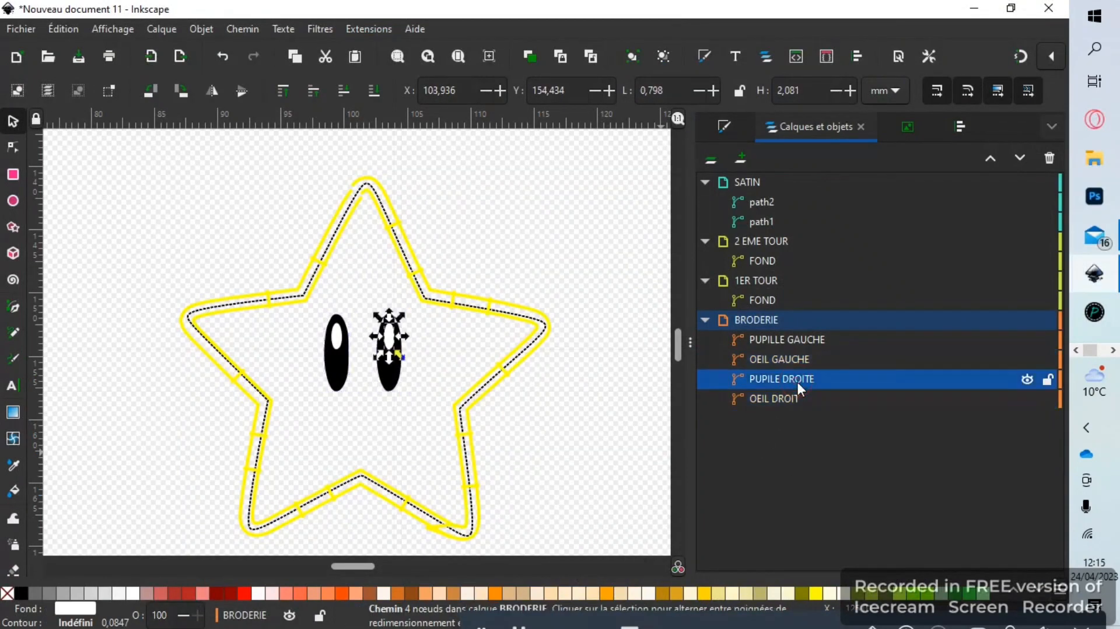
left_click(812, 340, "shift")
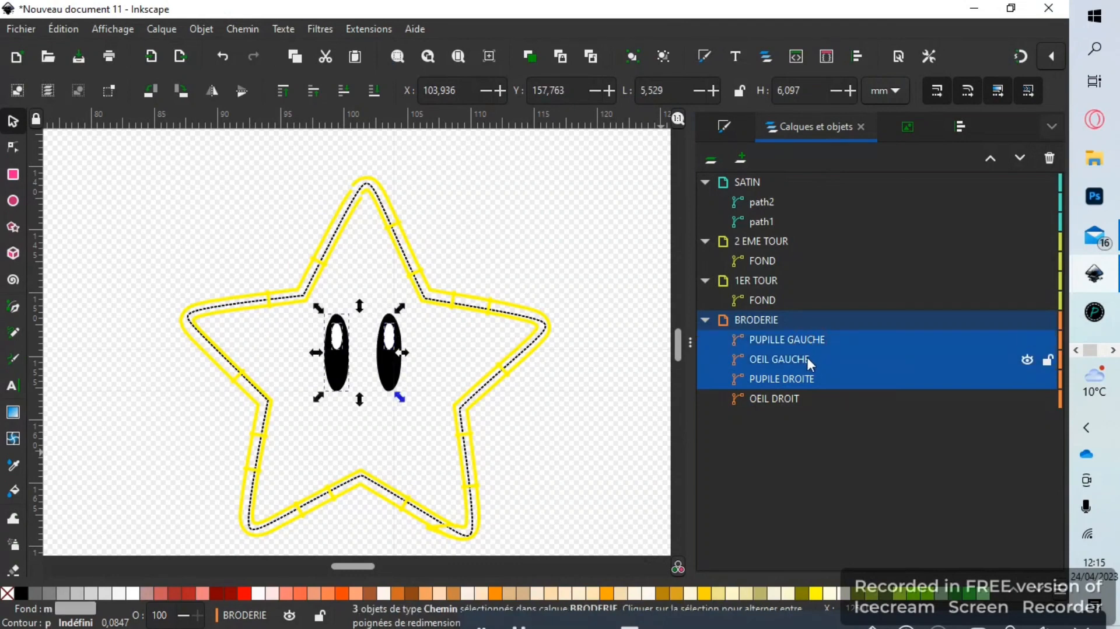
left_click(806, 360, "ctrl")
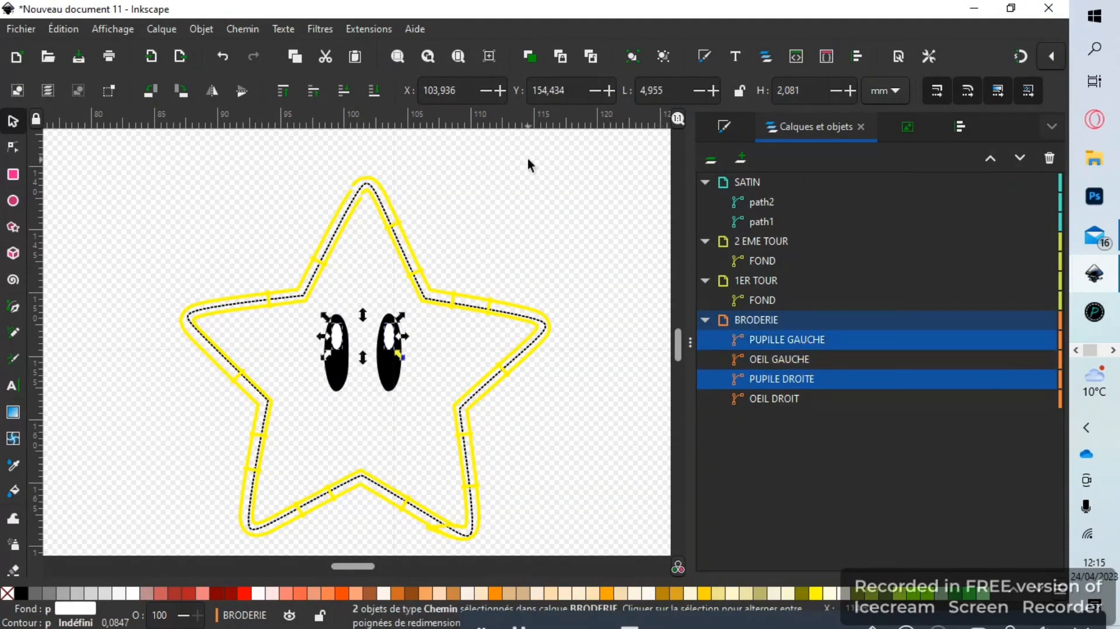
left_click(359, 28)
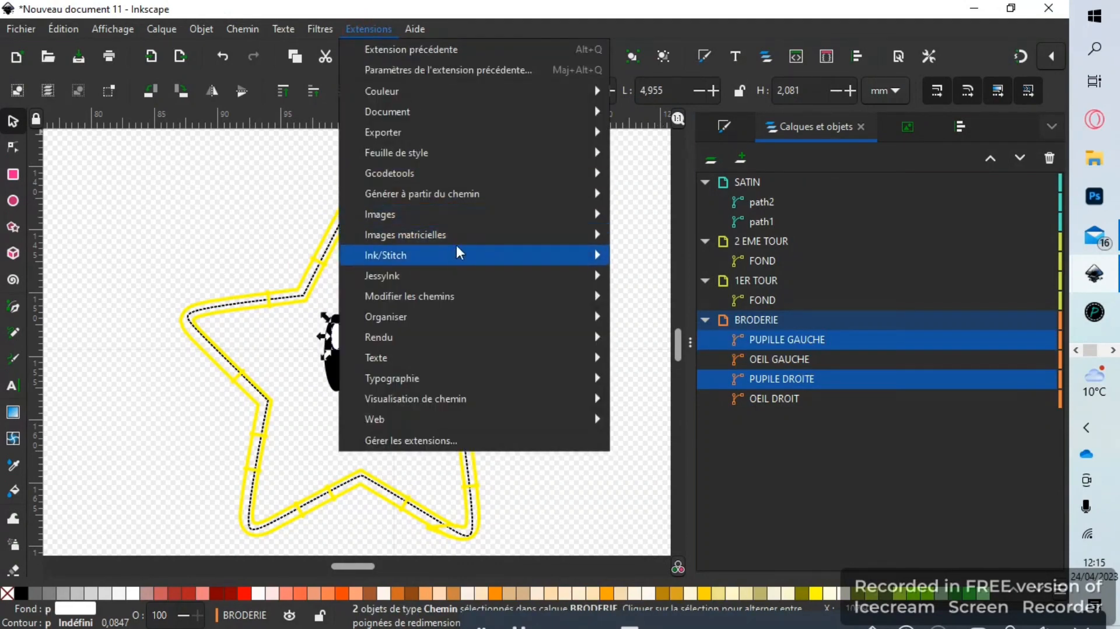
mouse_move(458, 254)
mouse_move(709, 422)
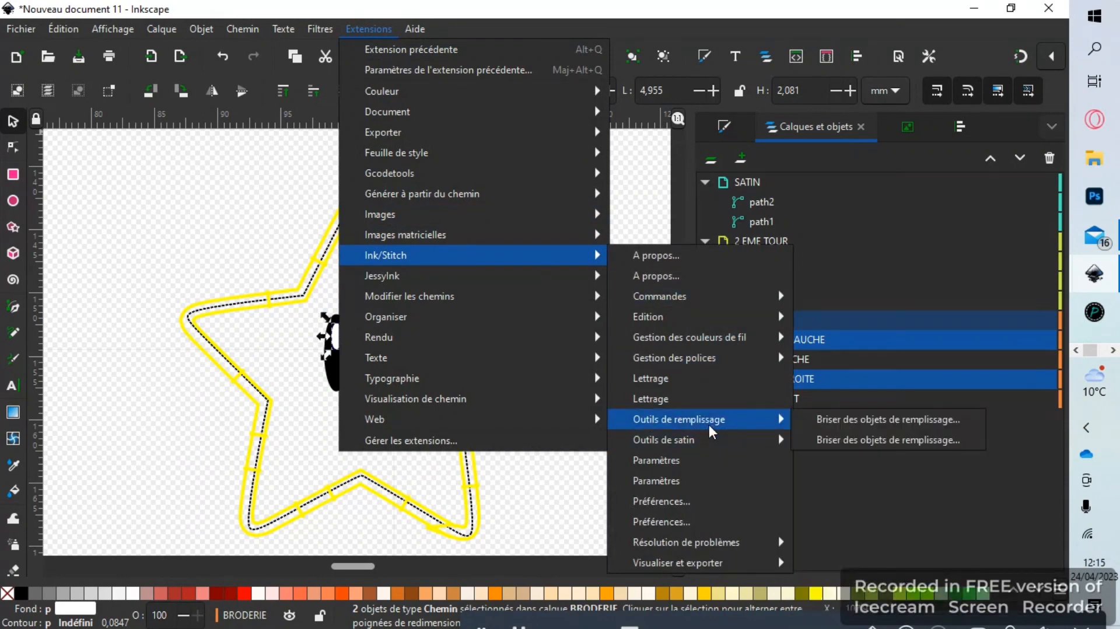
left_click(829, 422)
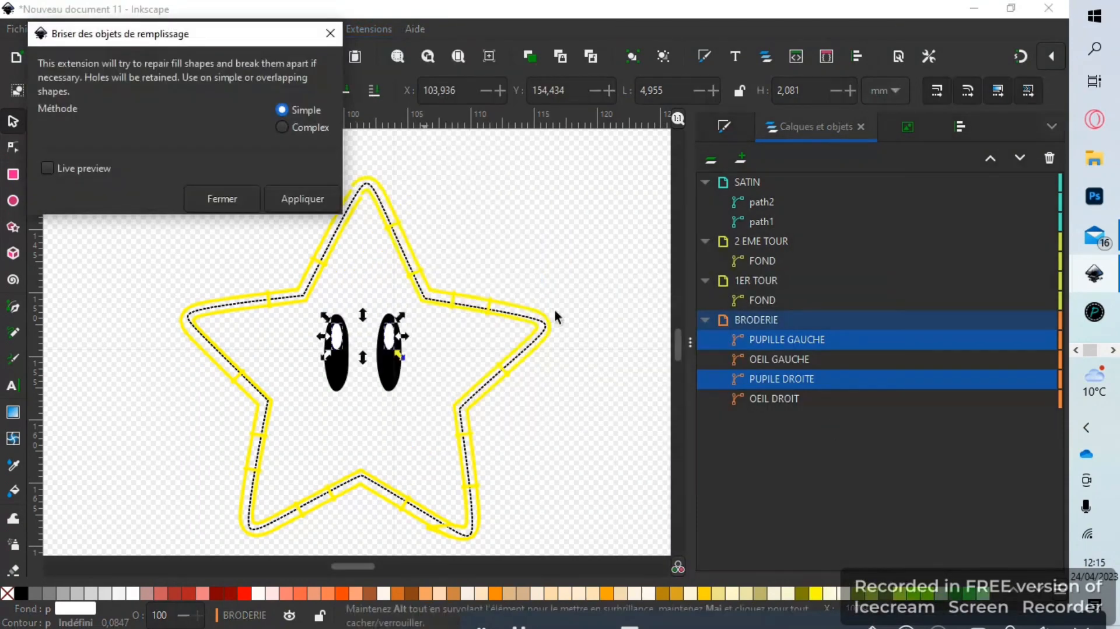
left_click(309, 197)
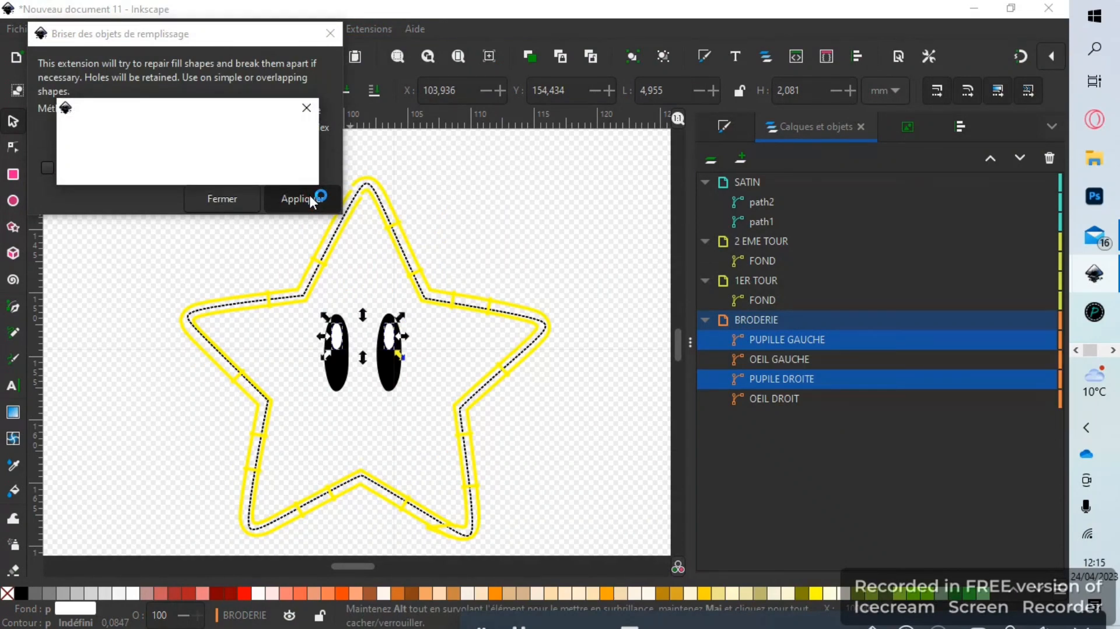
left_click(331, 34)
Open the Ink/Stitch parameters for both pupils and set their underlay fill angle to 45 degrees
left_click(370, 27)
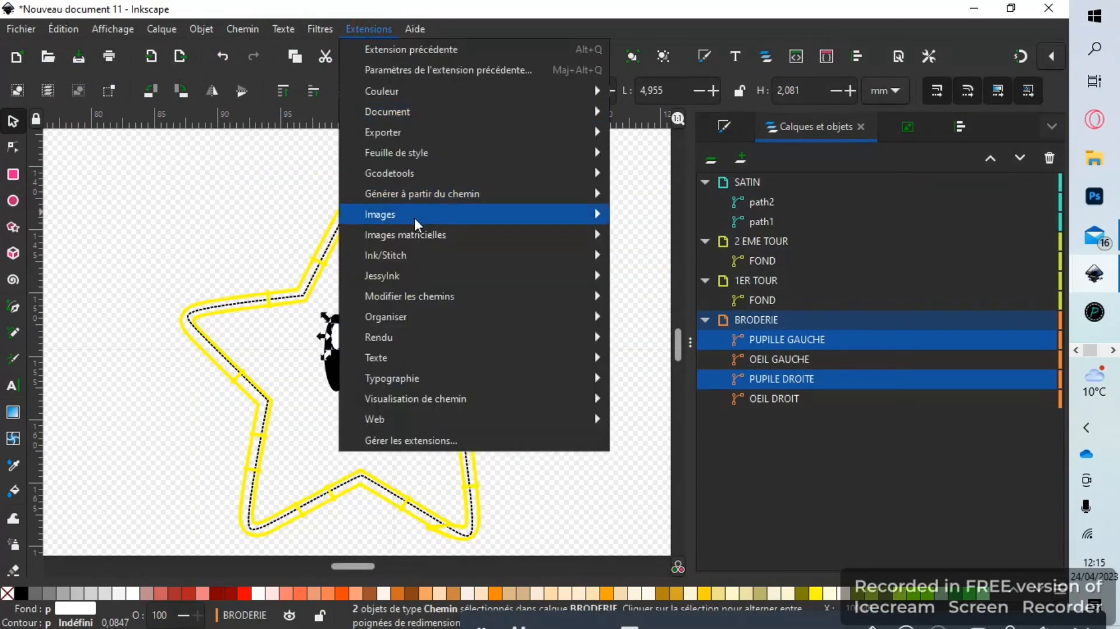
mouse_move(425, 253)
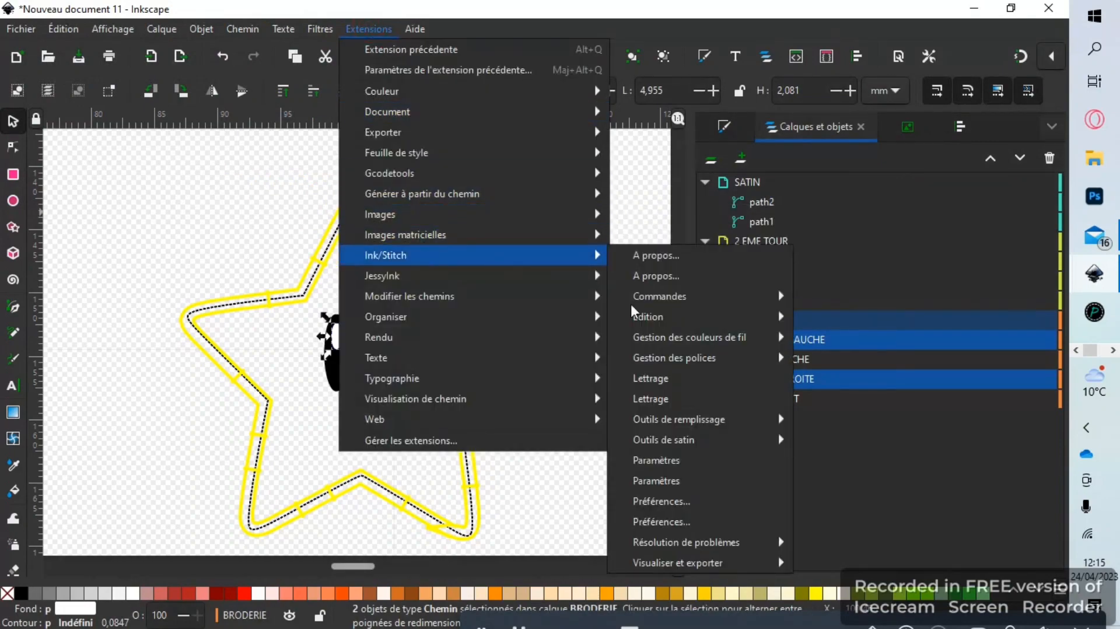
left_click(717, 457)
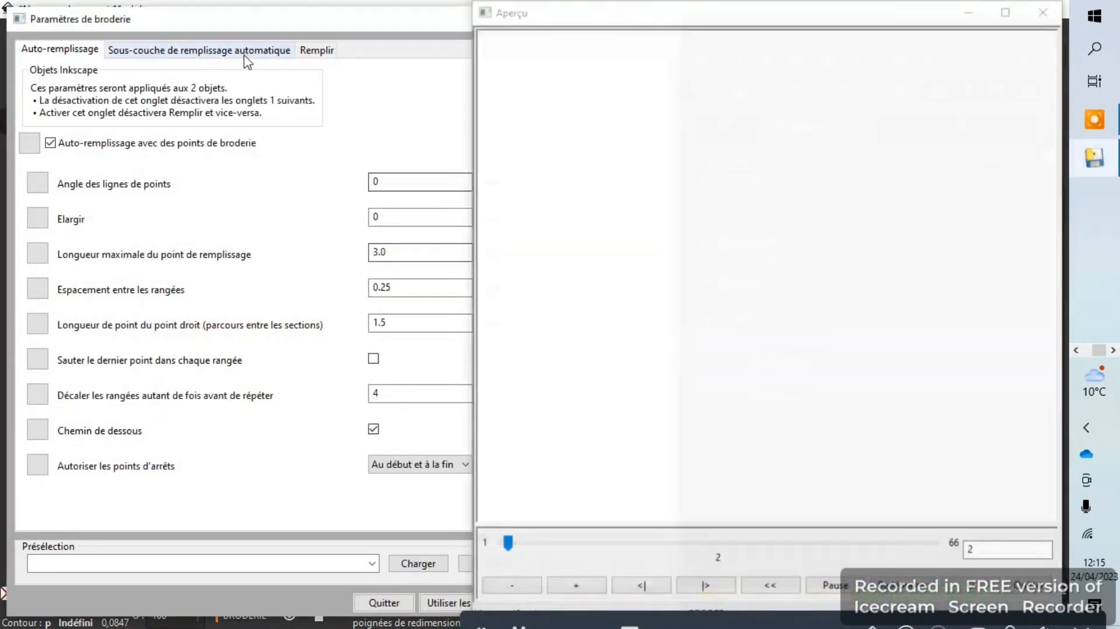
left_click(248, 52)
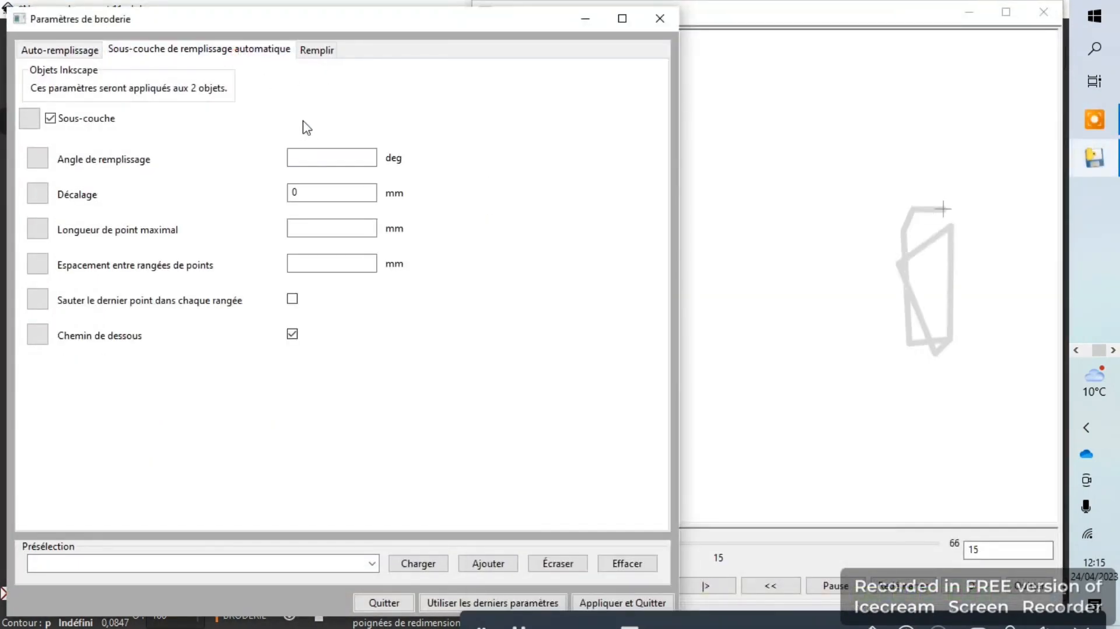
left_click(334, 159)
type("45")
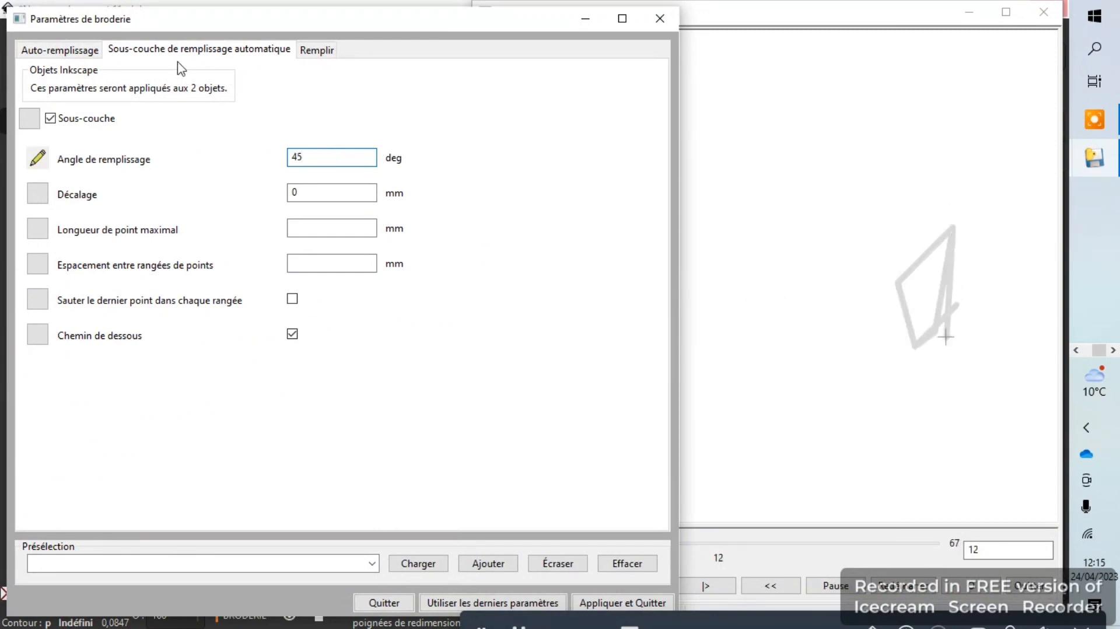
Set the pupils' auto-fill row spacing to 0.10 mm and apply the embroidery parameters
left_click(73, 50)
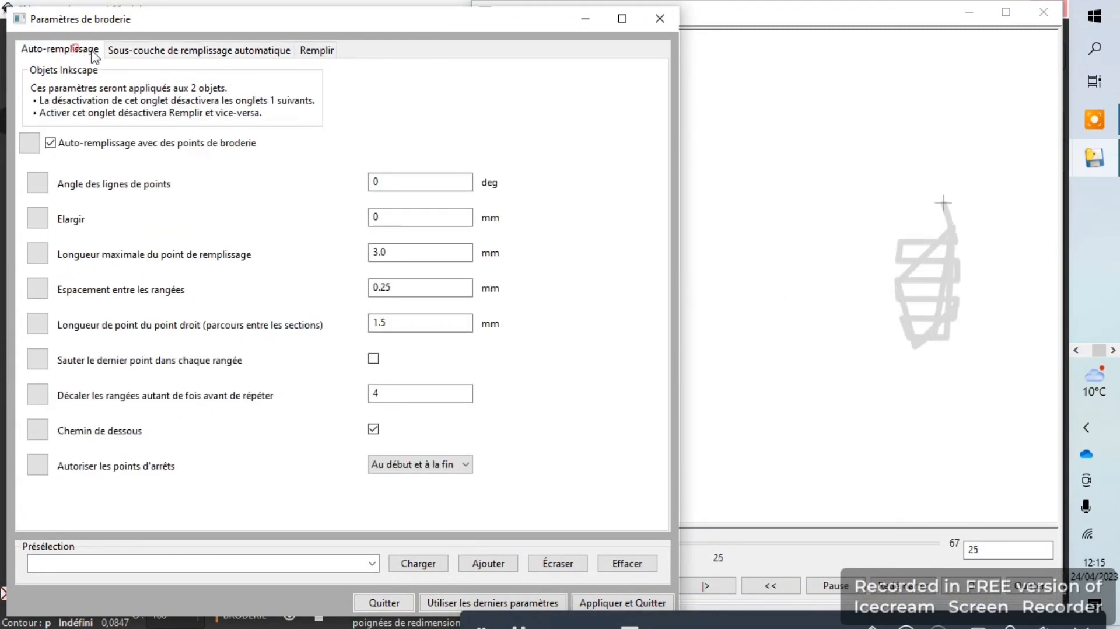
left_click(422, 288)
key("BackSpace")
key("BackSpace")
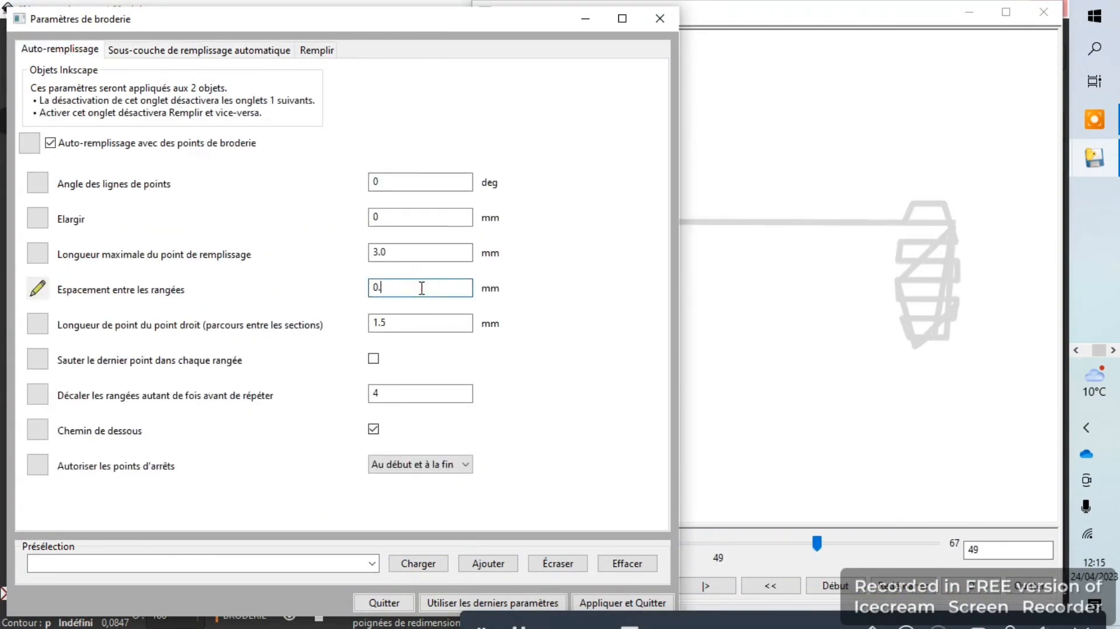
type("10")
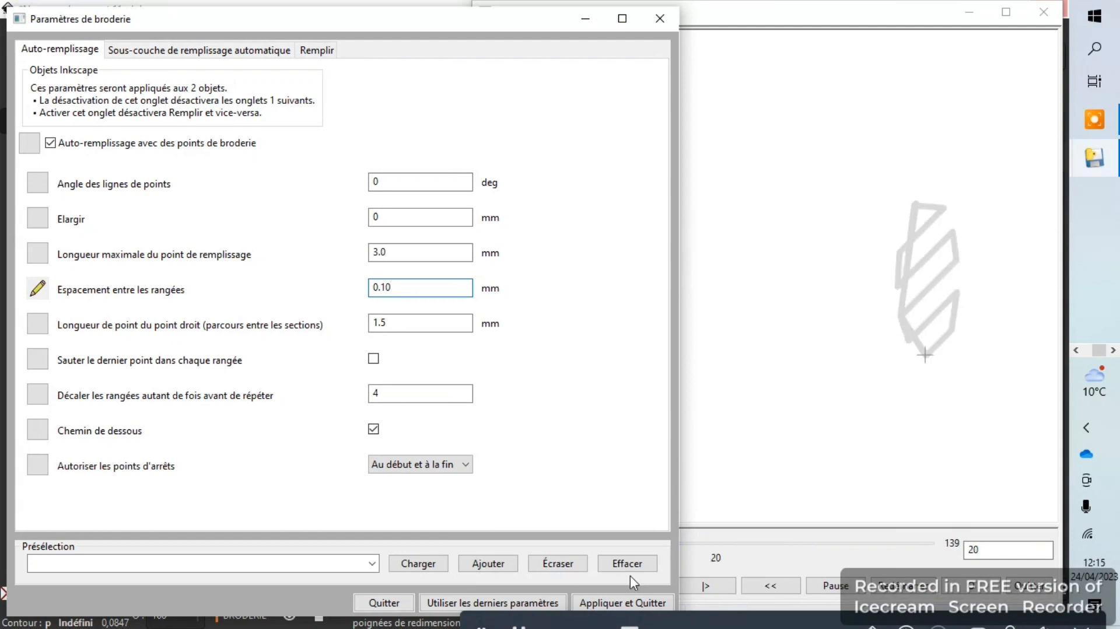
left_click(619, 603)
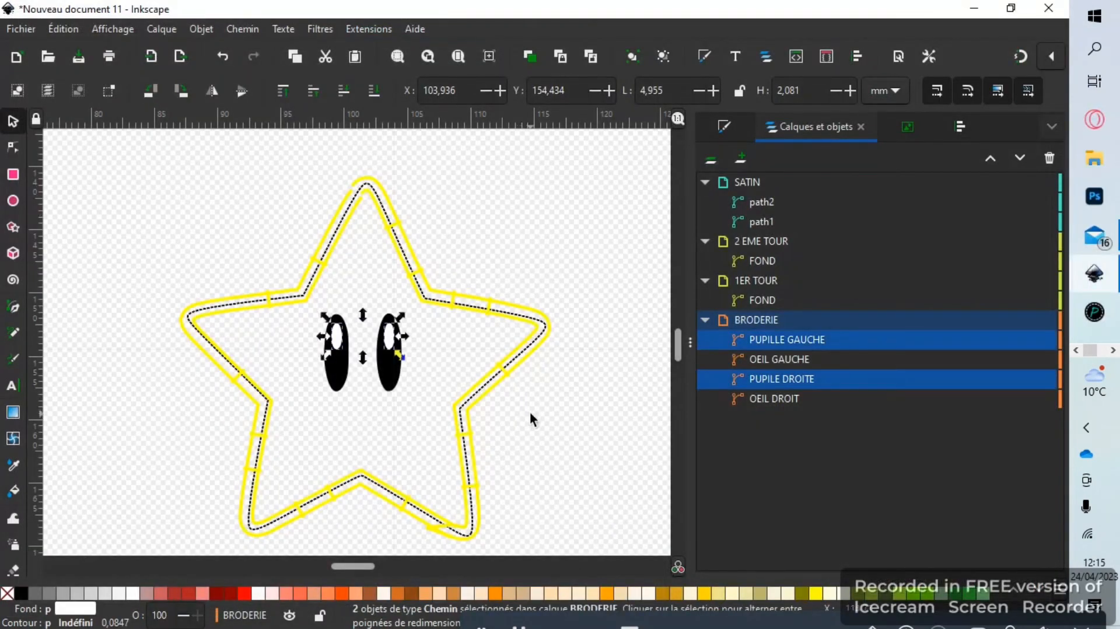
Select the whole star design and preview its stitching in the Ink/Stitch simulator at 32 stitches per second
scroll(530, 419, "down", 2)
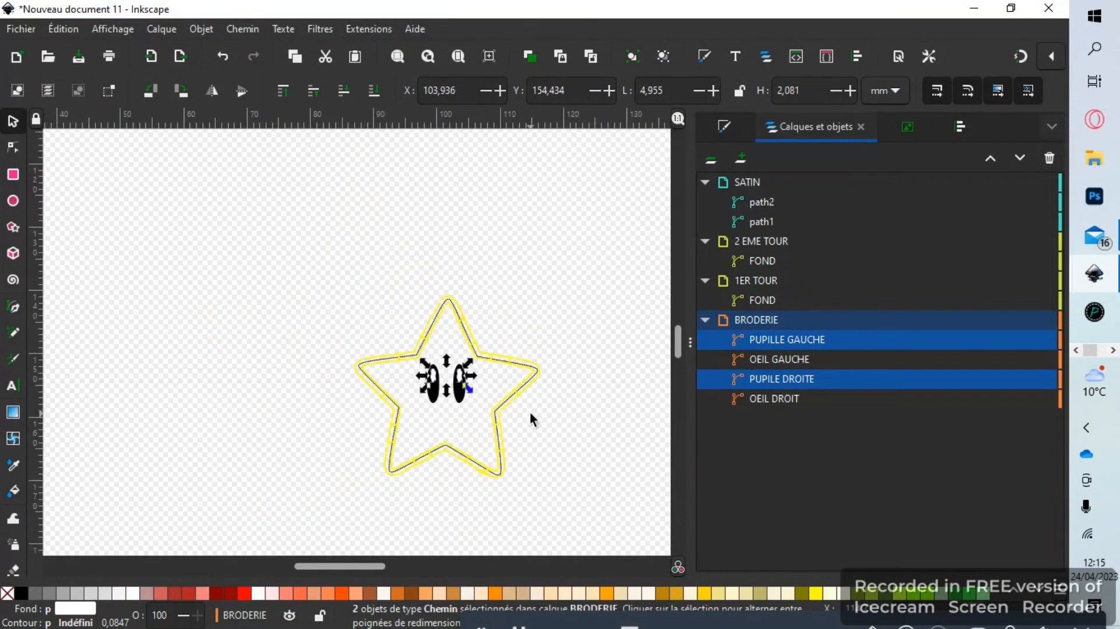
left_click(287, 250)
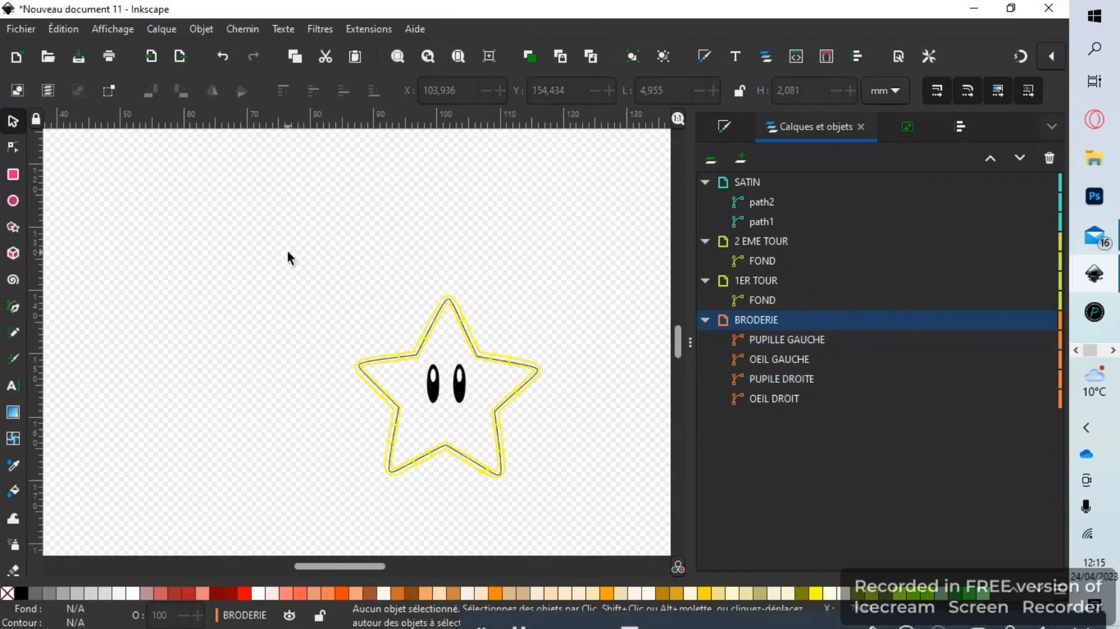
left_click_drag(278, 243, 566, 516)
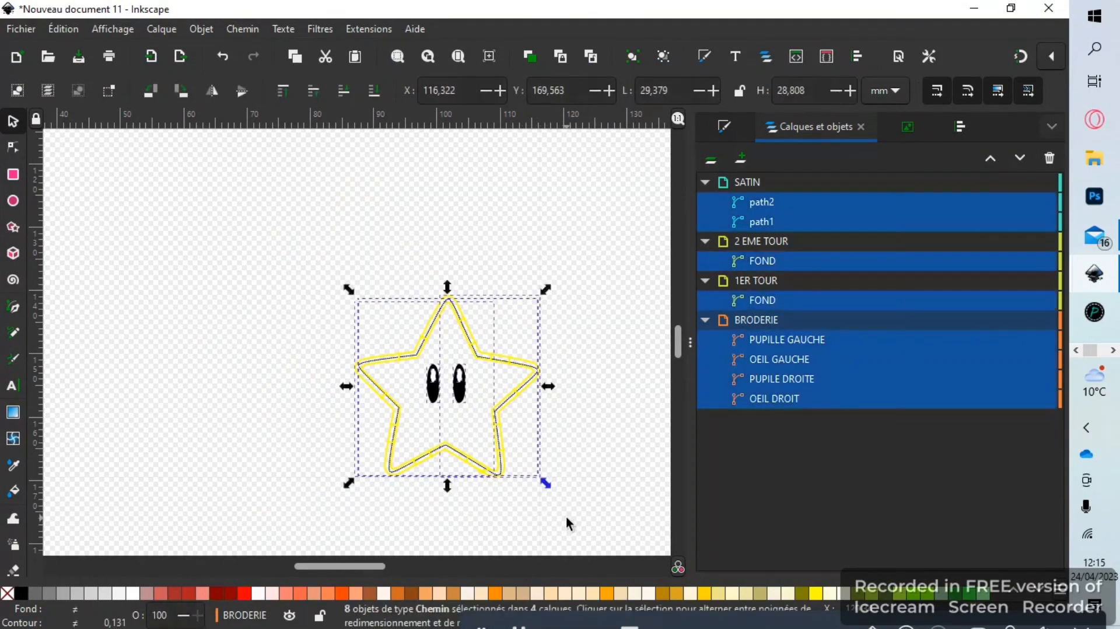
left_click(380, 26)
mouse_move(453, 254)
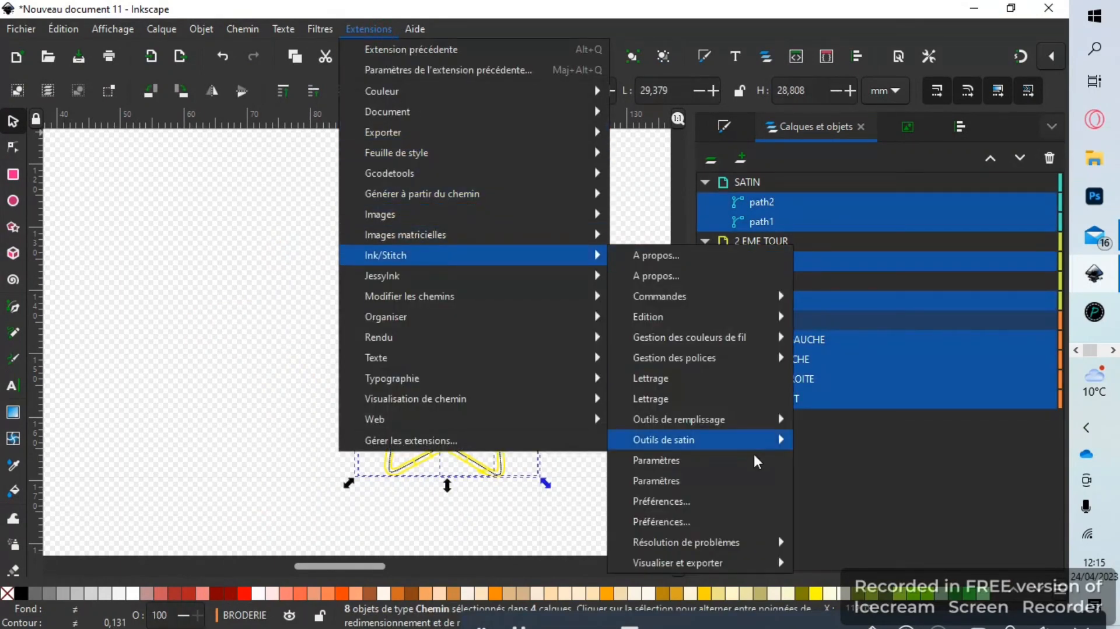
mouse_move(723, 563)
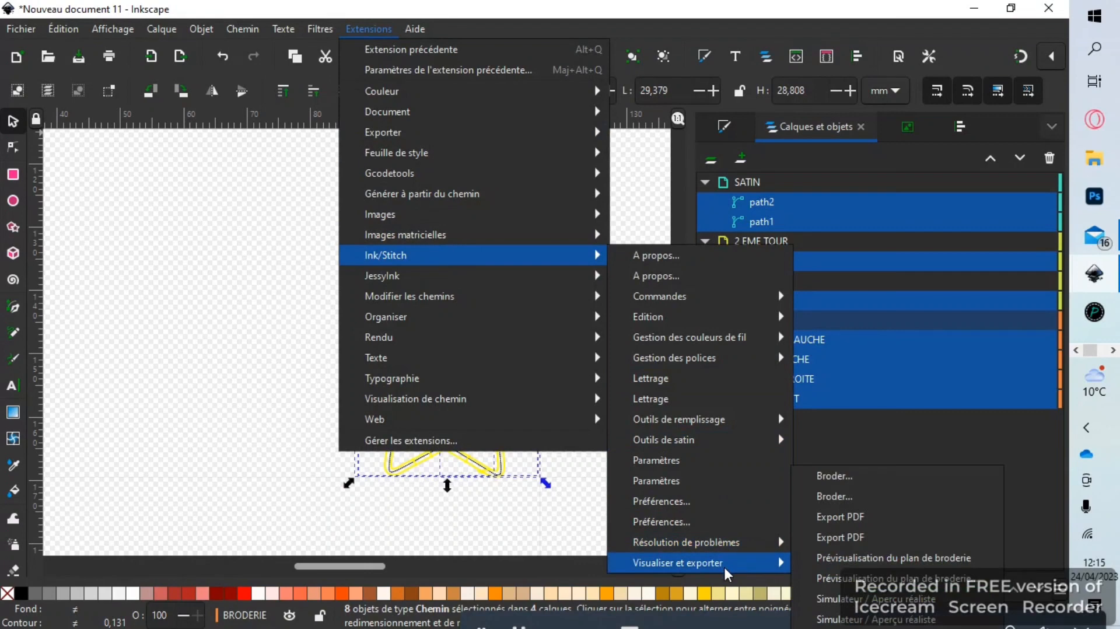
left_click(862, 608)
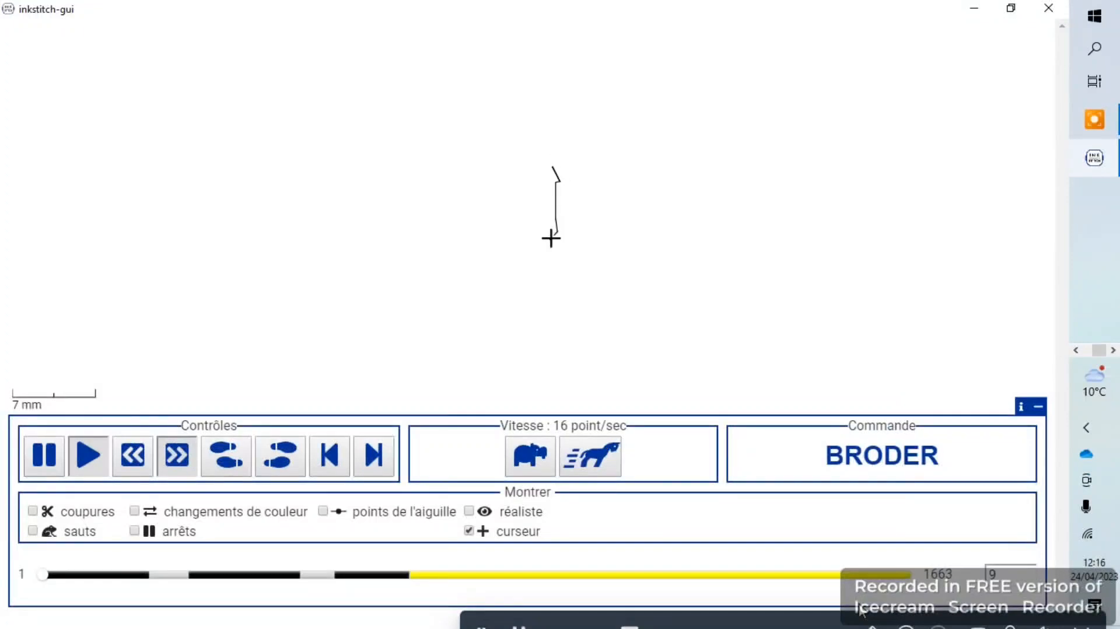
left_click(607, 469)
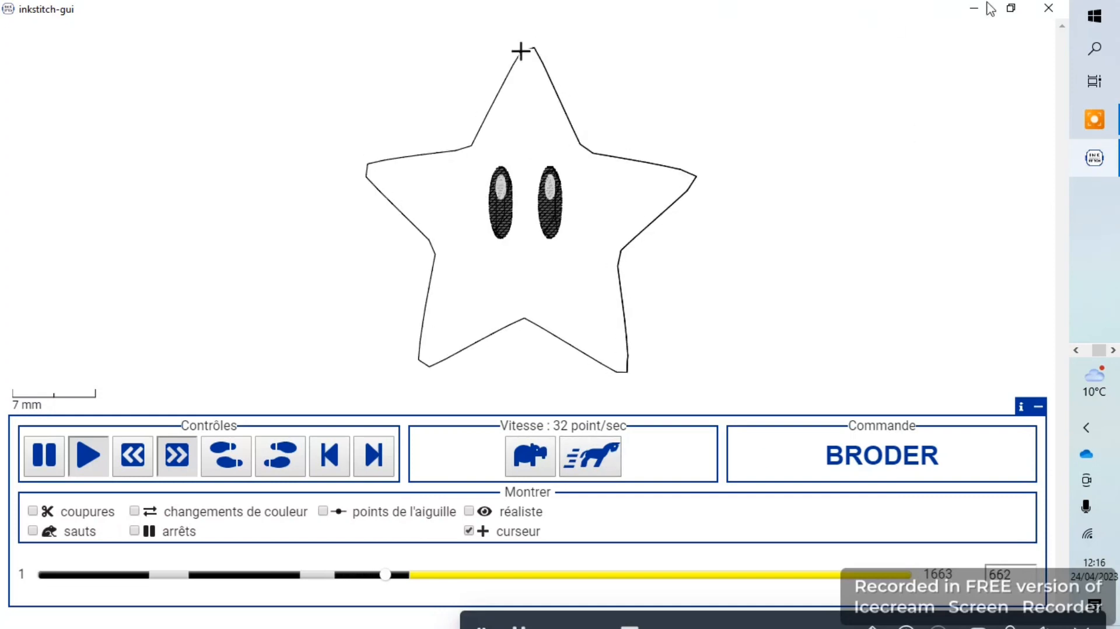
left_click(1049, 10)
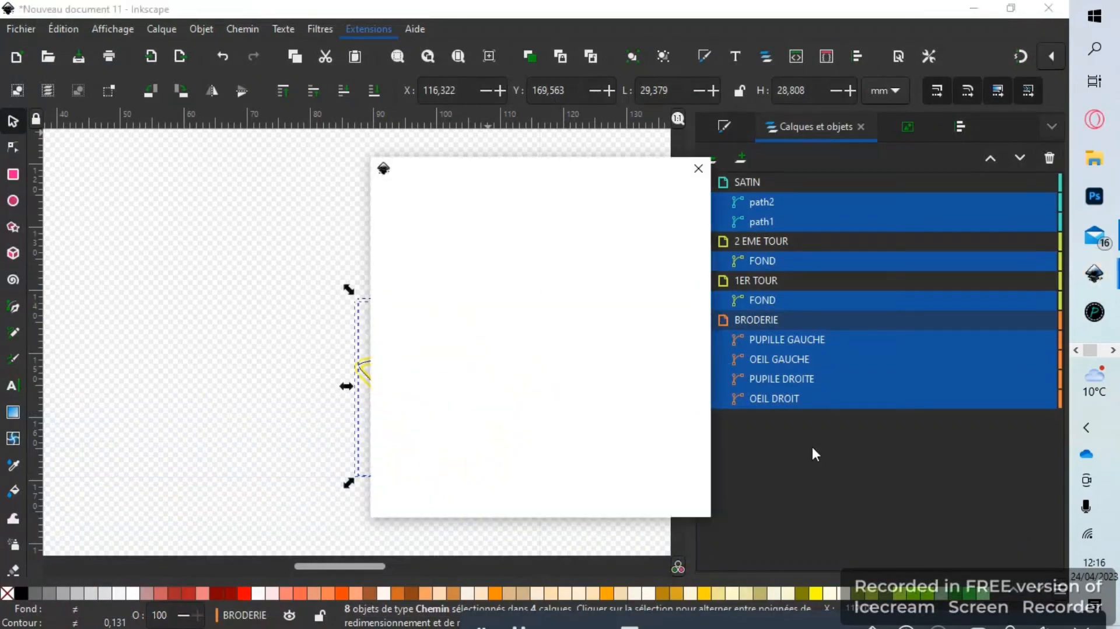
left_click(580, 504)
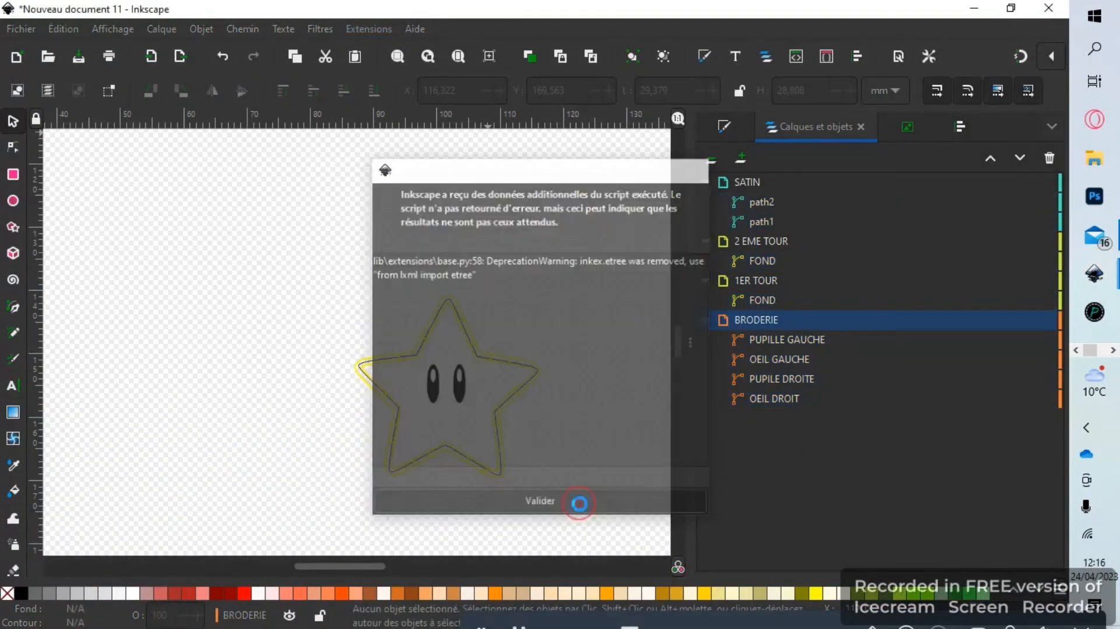
Reorder the layers so that 2 EME TOUR and 1ER TOUR both sit below BRODERIE, with 1ER TOUR lowest
key("ctrl+alt+a")
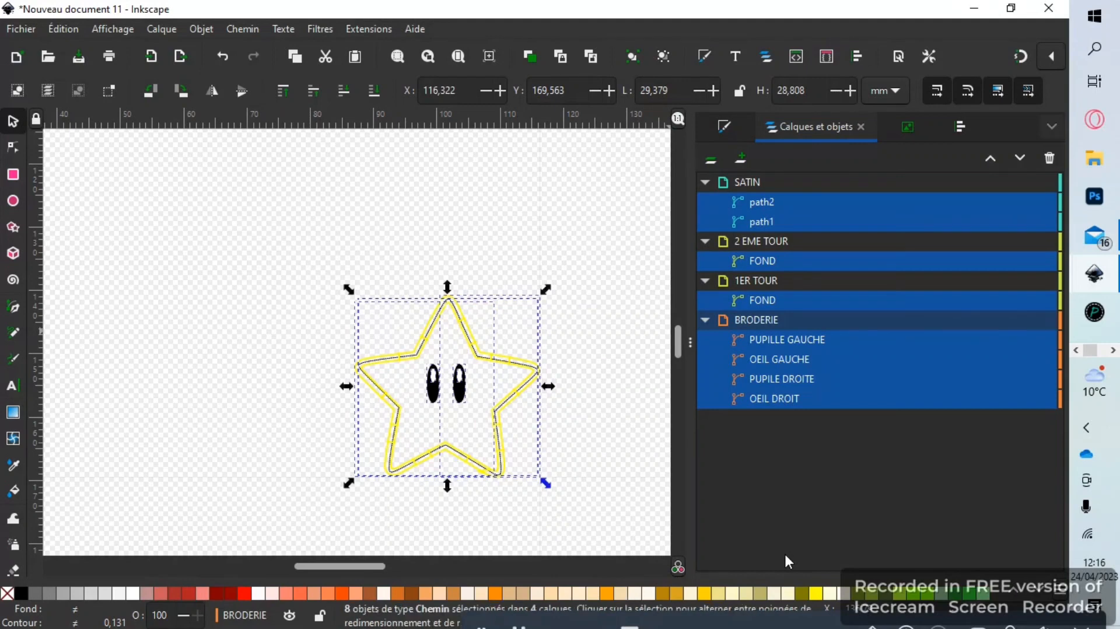
left_click(582, 379)
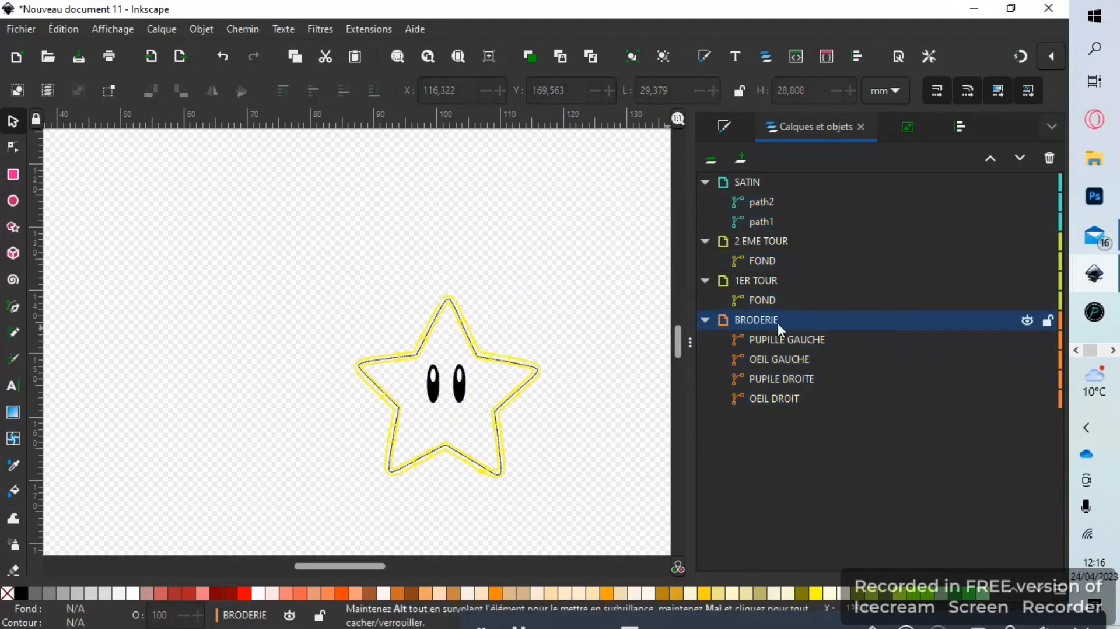
left_click(762, 283)
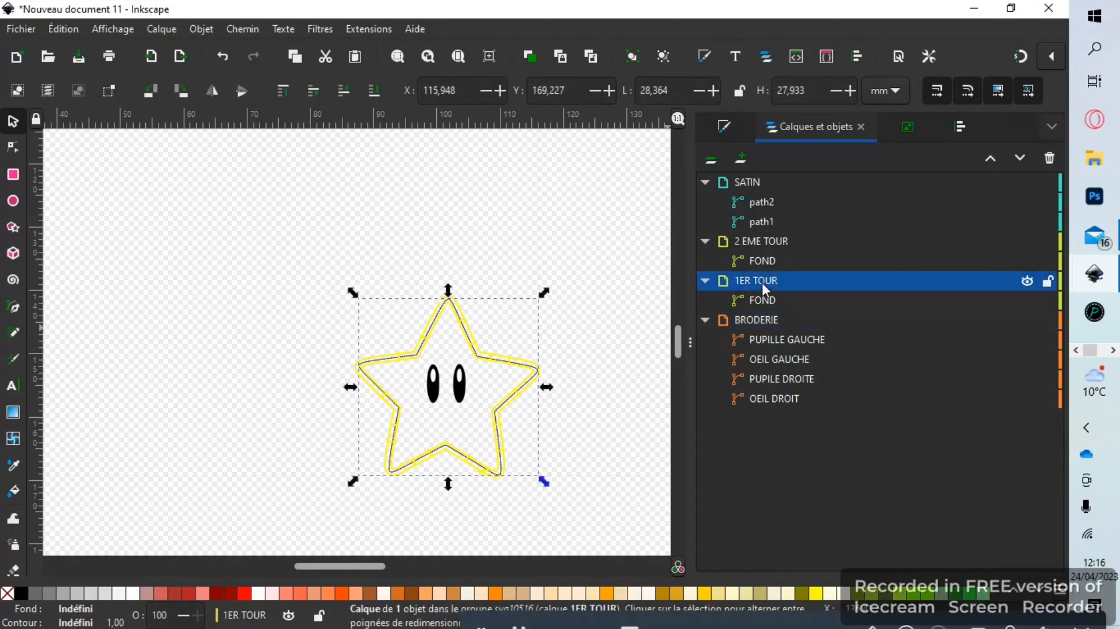
left_click(1018, 158)
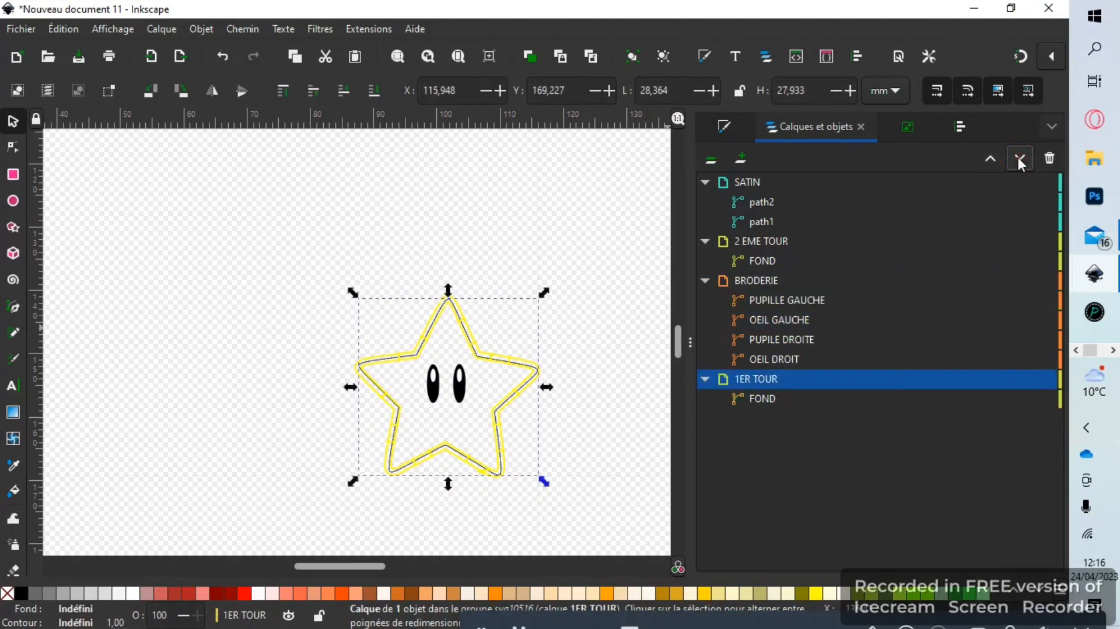
left_click(778, 240)
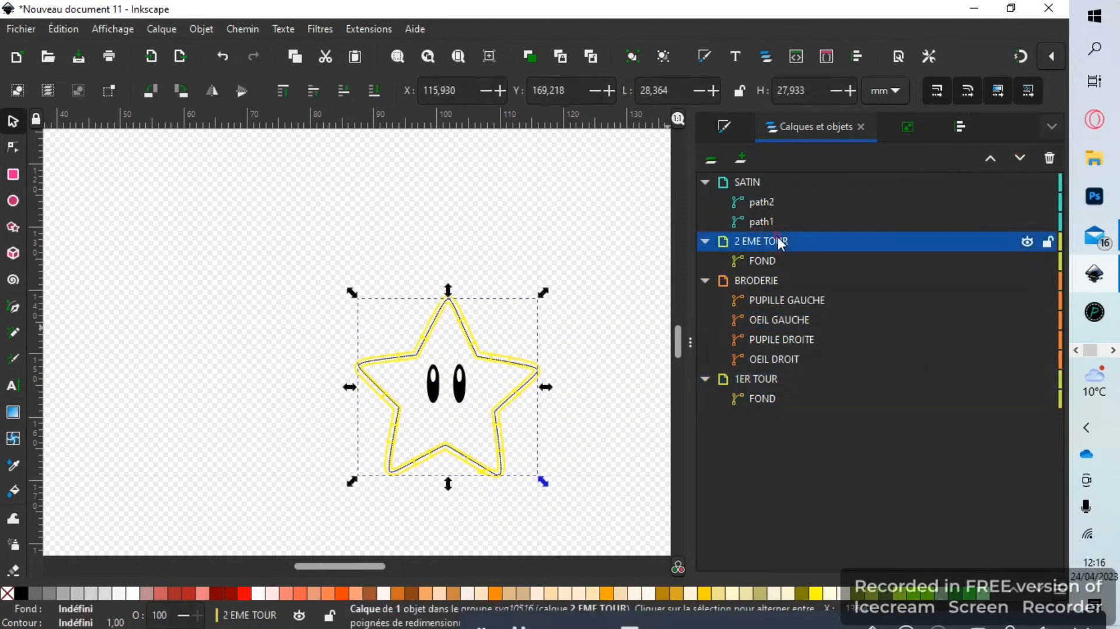
left_click(1021, 156)
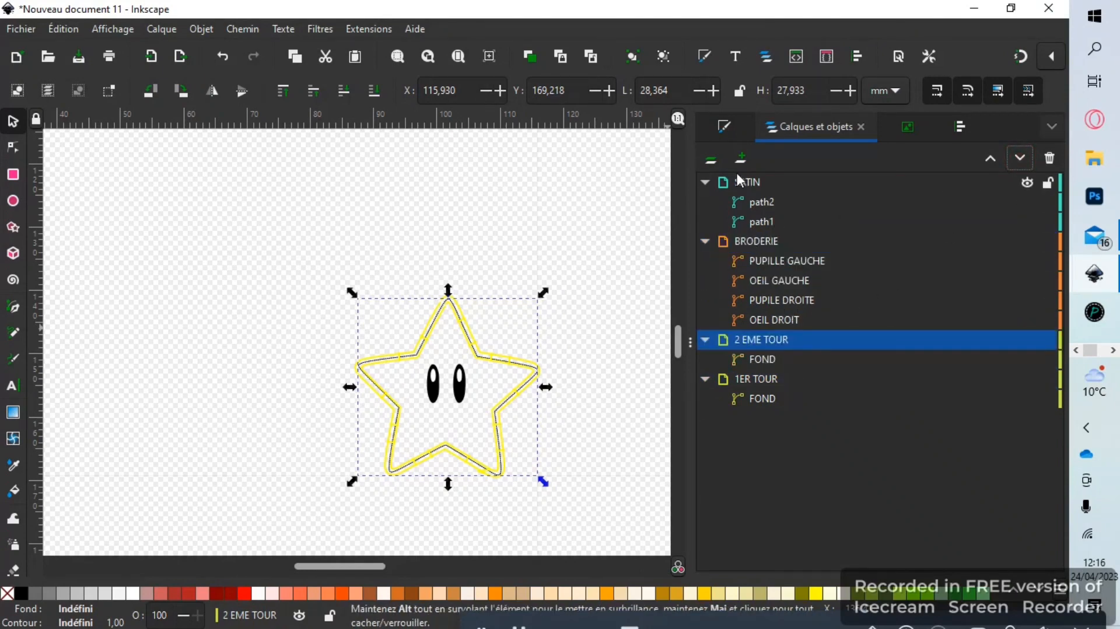
Select the whole star design and play its stitching order in the Ink/Stitch simulator at 128 stitches per second
left_click(241, 270)
left_click_drag(279, 254, 583, 515)
left_click(364, 32)
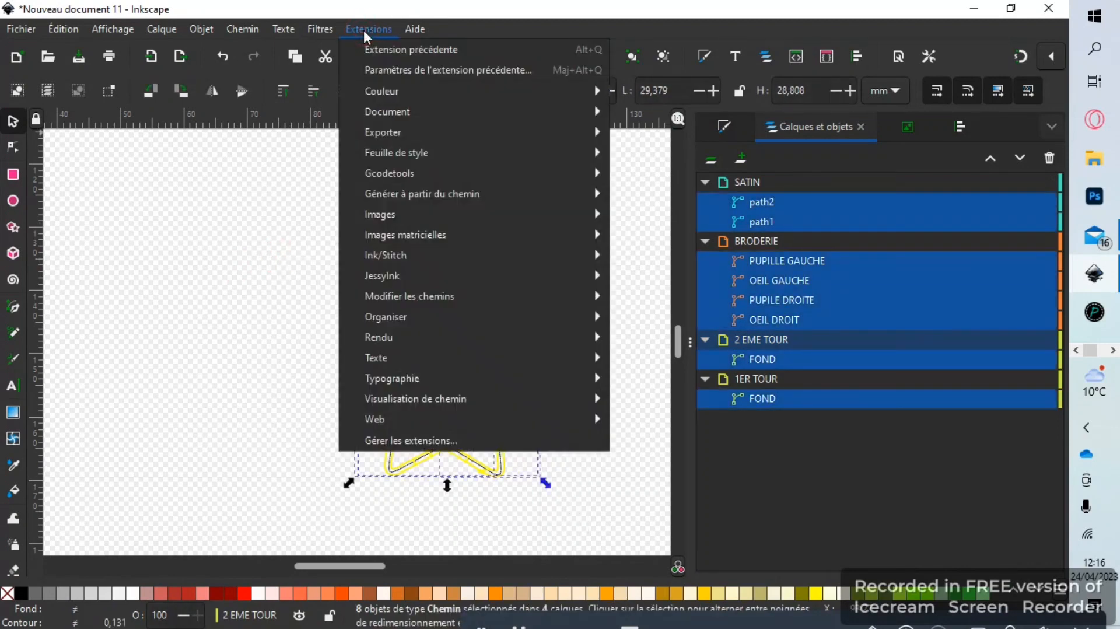
mouse_move(440, 254)
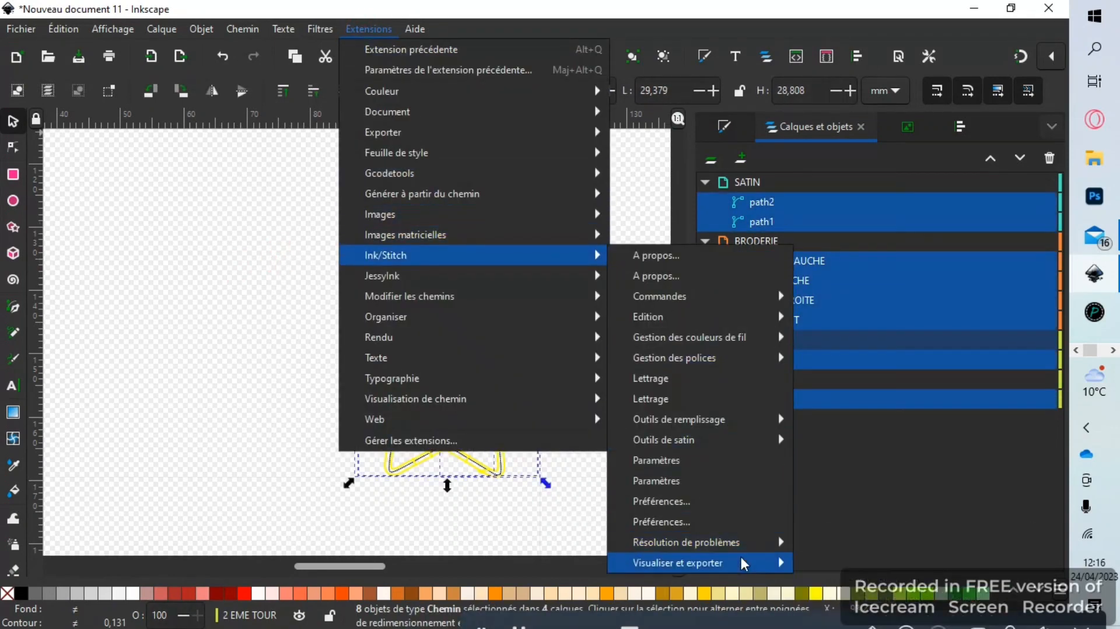
left_click(860, 609)
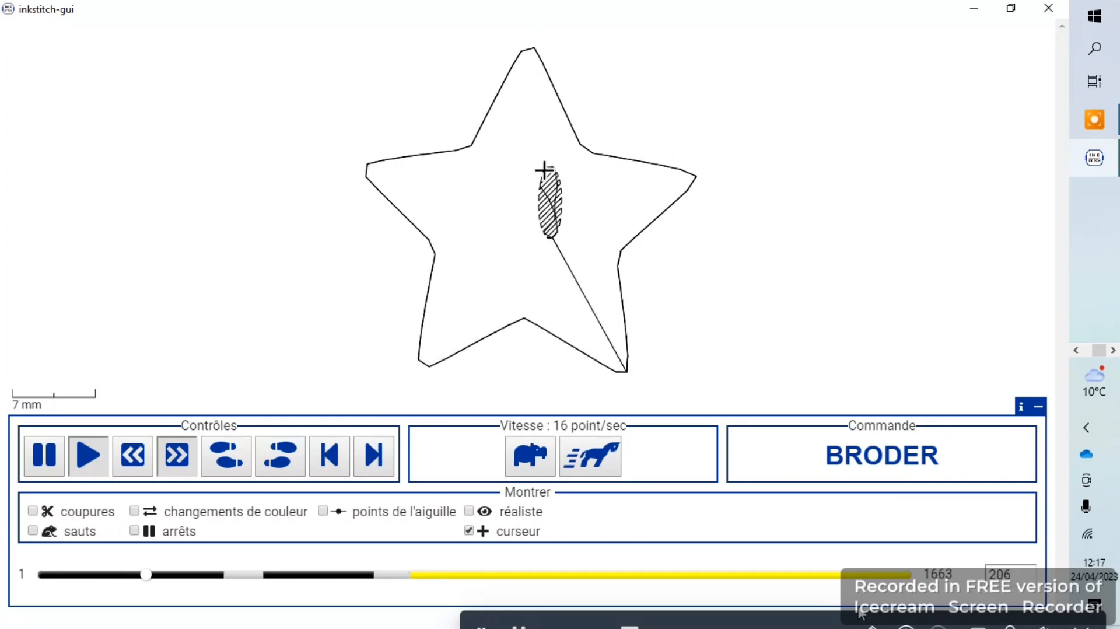
left_click(588, 464)
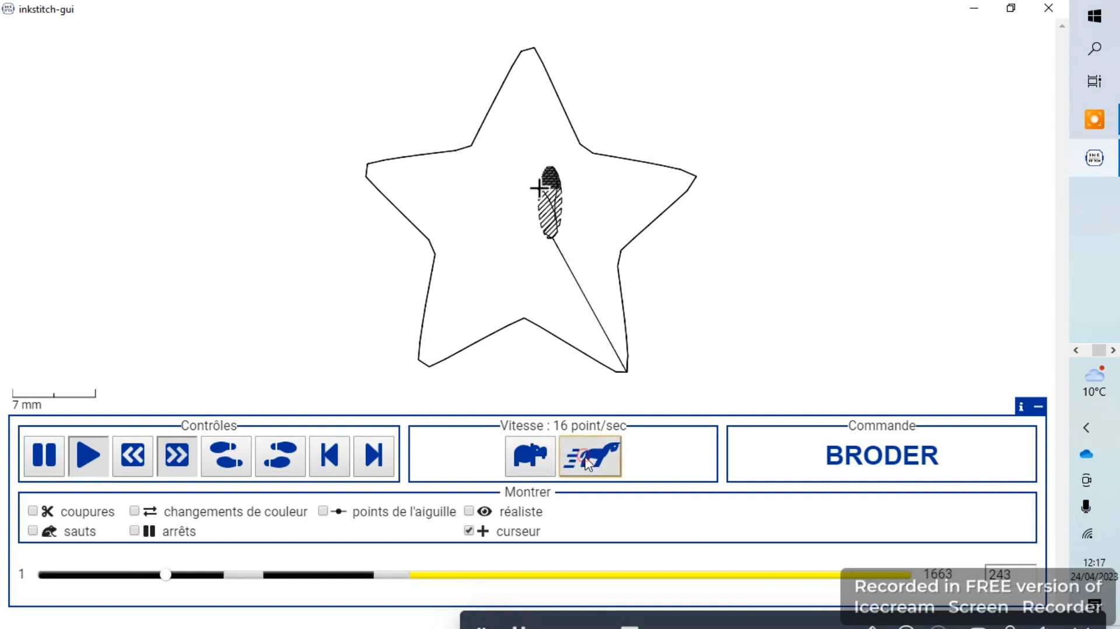
left_click(588, 464)
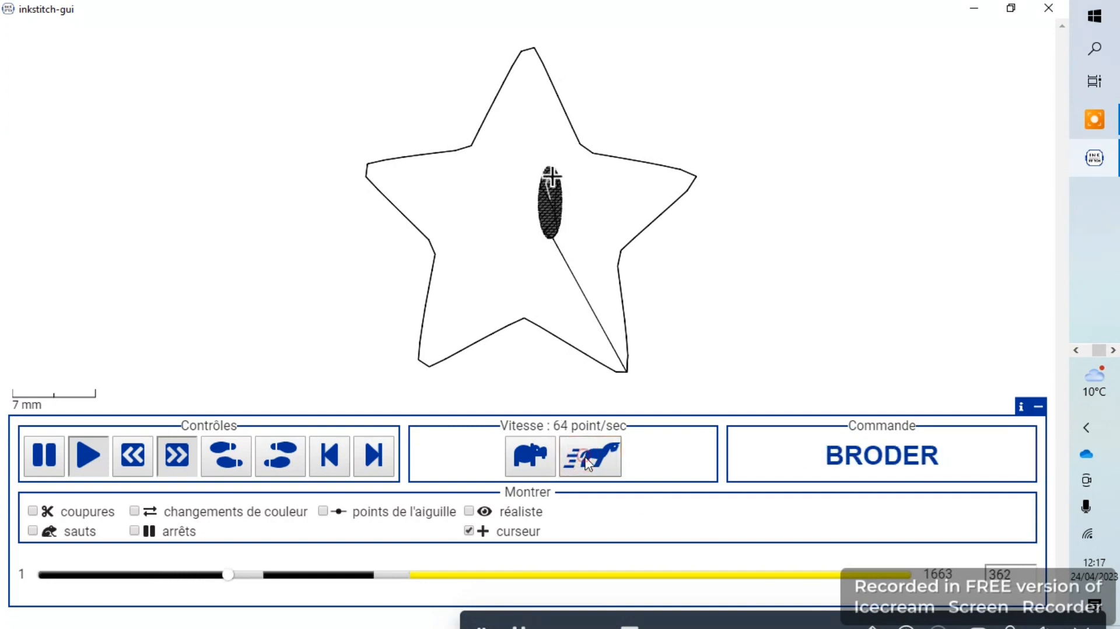
left_click(588, 464)
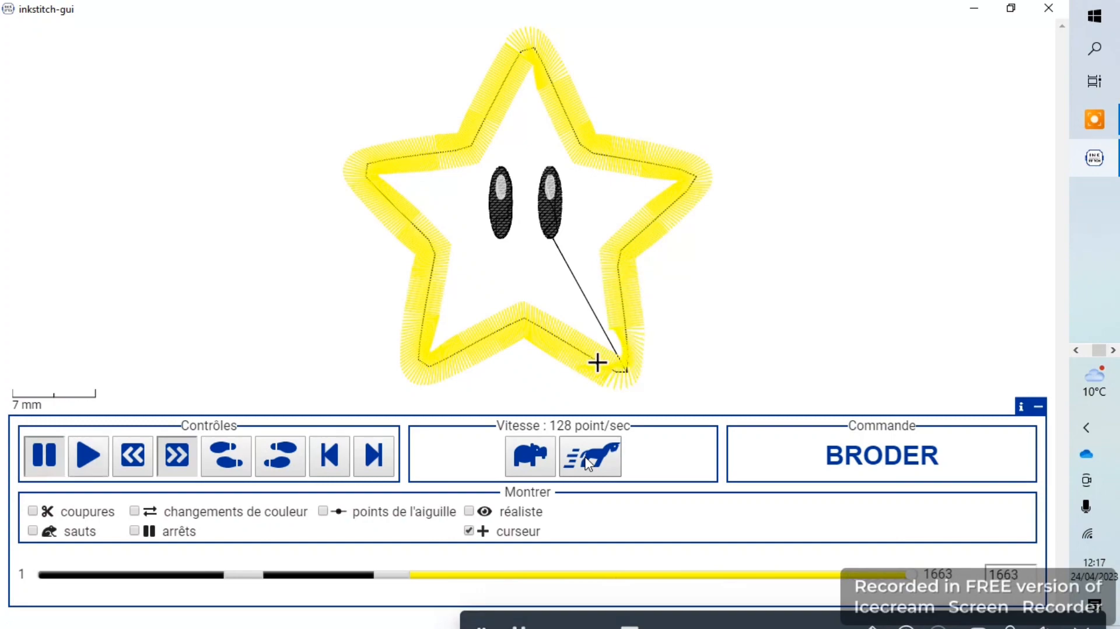
left_click(1058, 13)
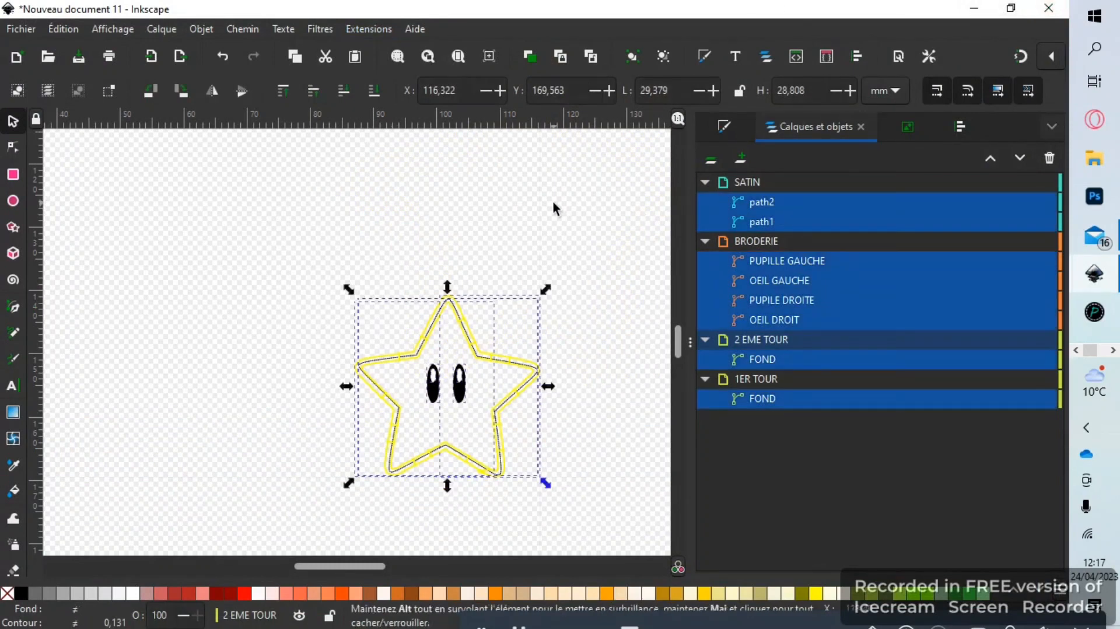
left_click(551, 200)
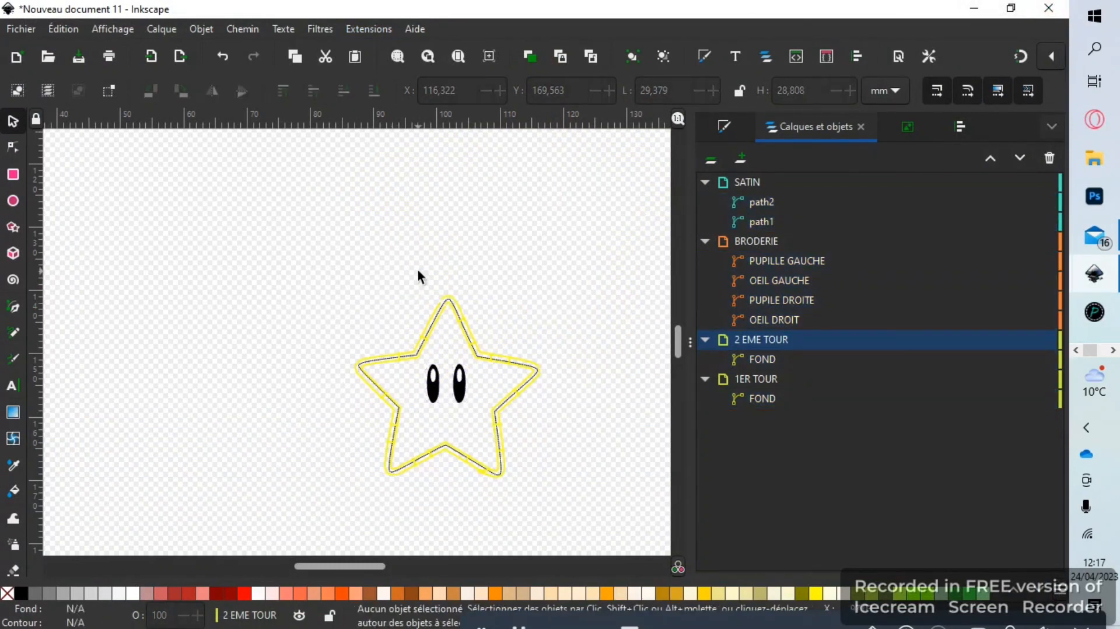
left_click_drag(308, 263, 565, 499)
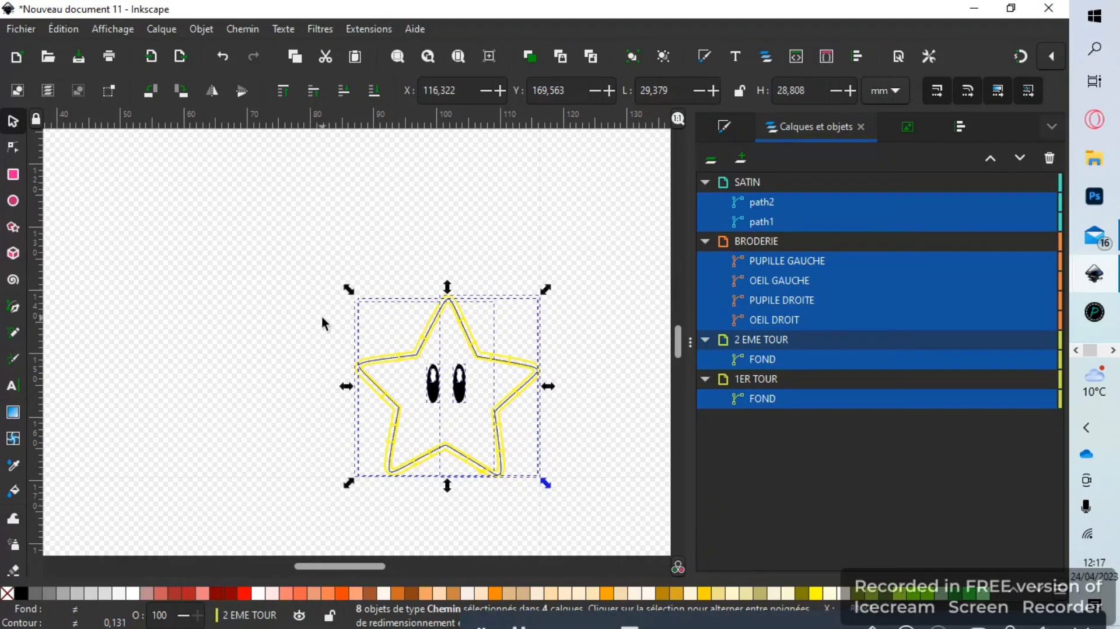
left_click(23, 27)
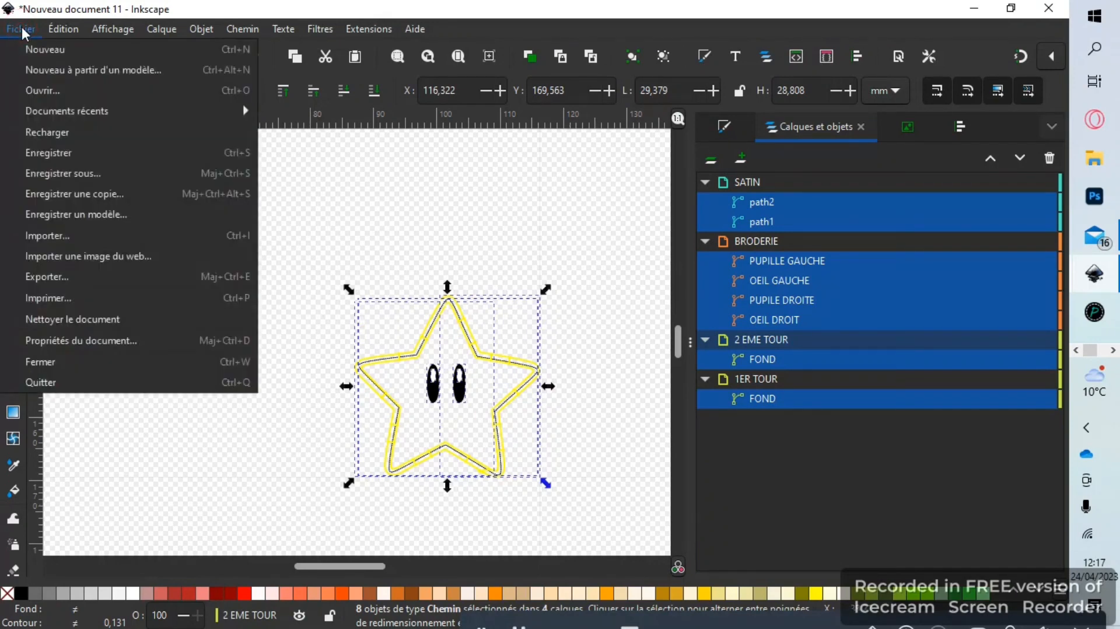
left_click(83, 173)
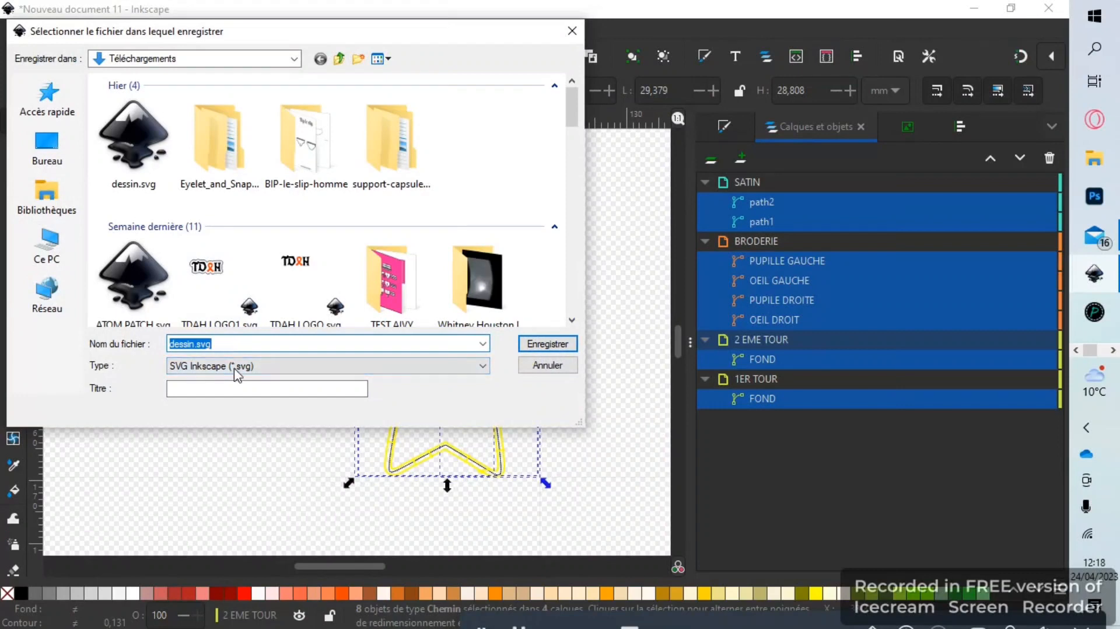
left_click(221, 374)
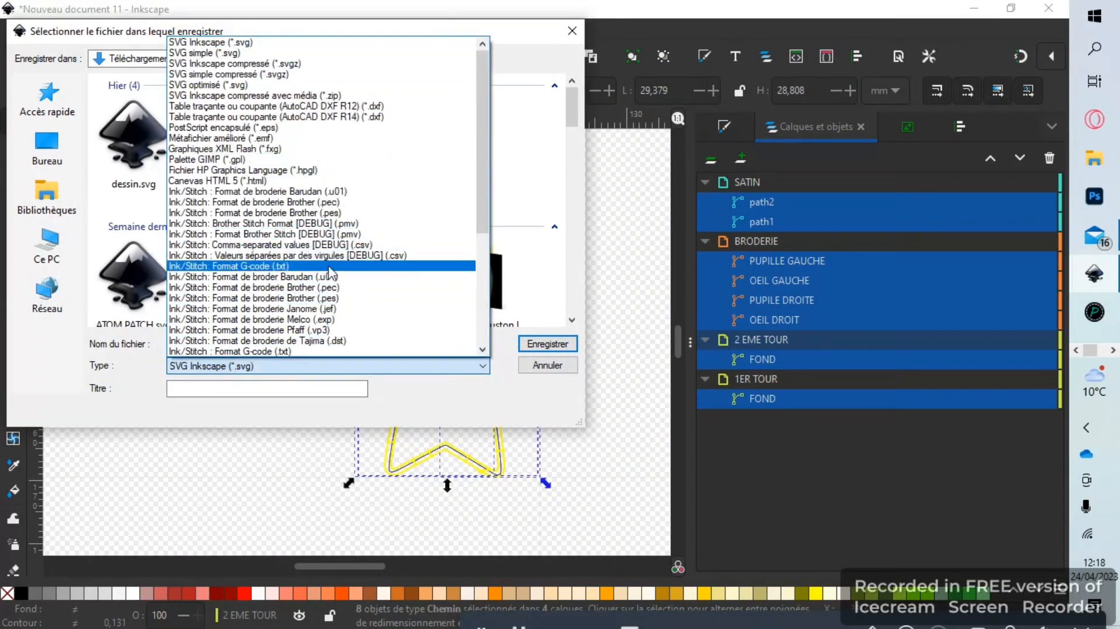
left_click(337, 309)
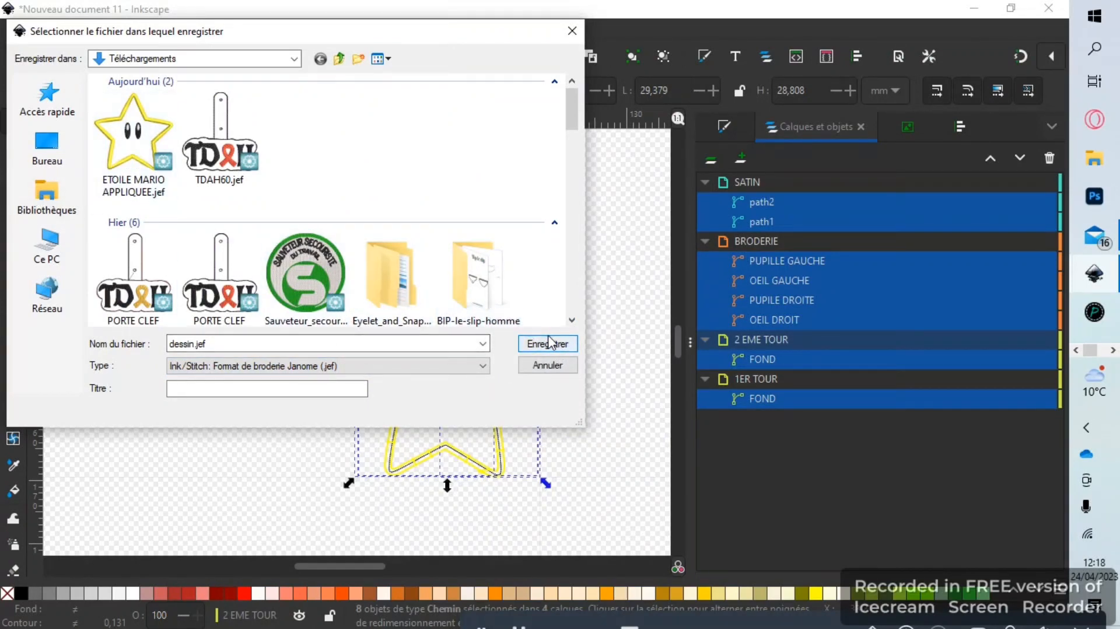
left_click(557, 366)
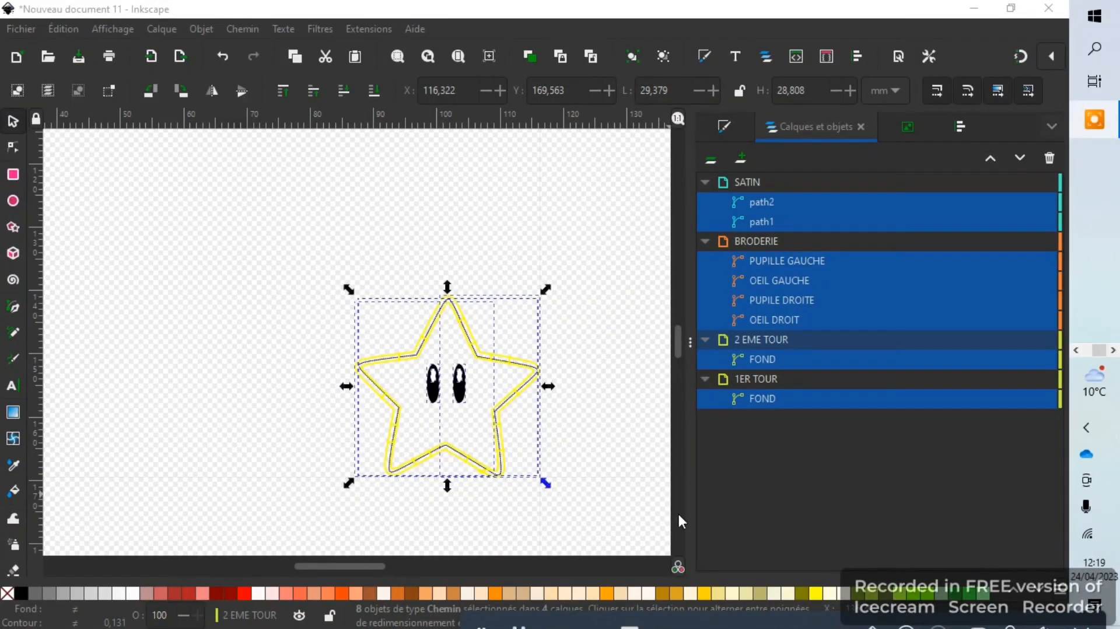
Switch to the Nouveau document 8 drawing with the circular patch and import ETOILE MARIO APPLIQUEE.jef
left_click(1077, 350)
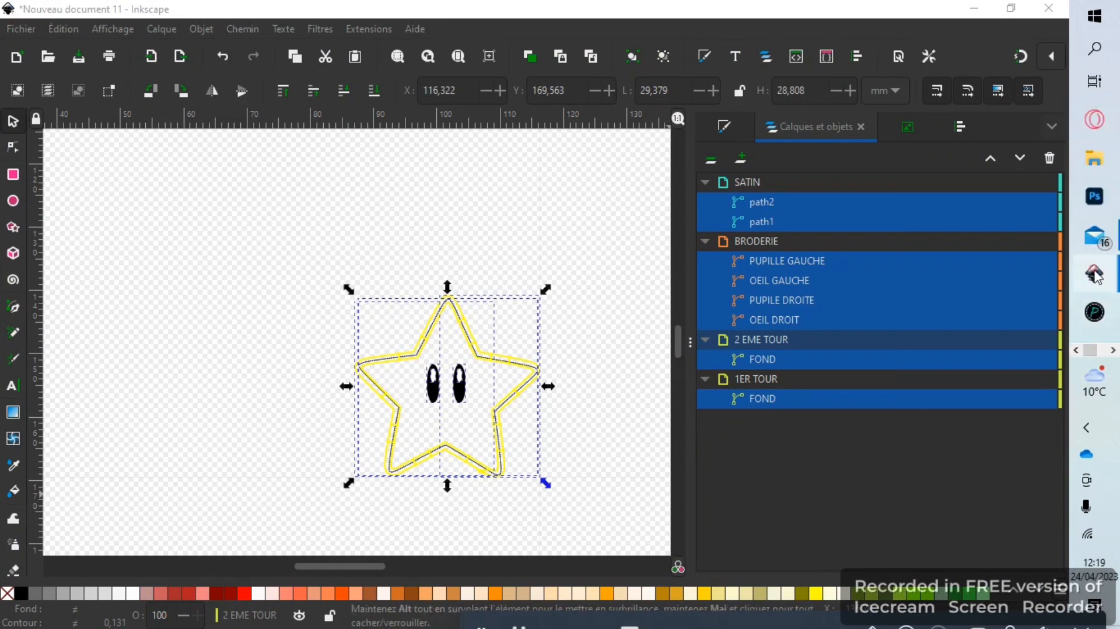
mouse_move(1096, 274)
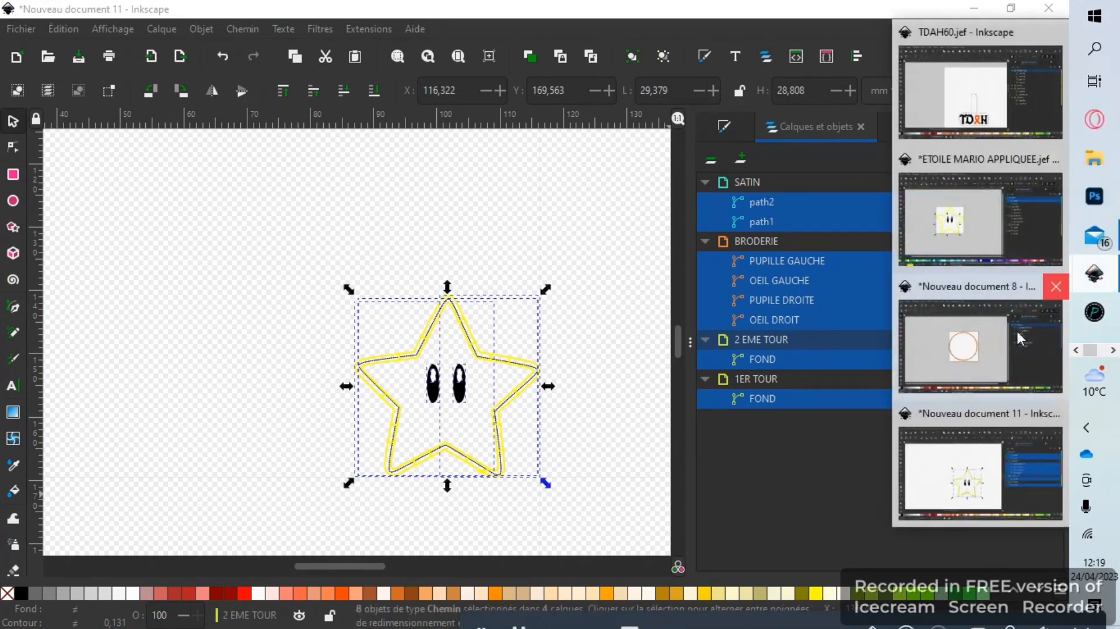
mouse_move(956, 373)
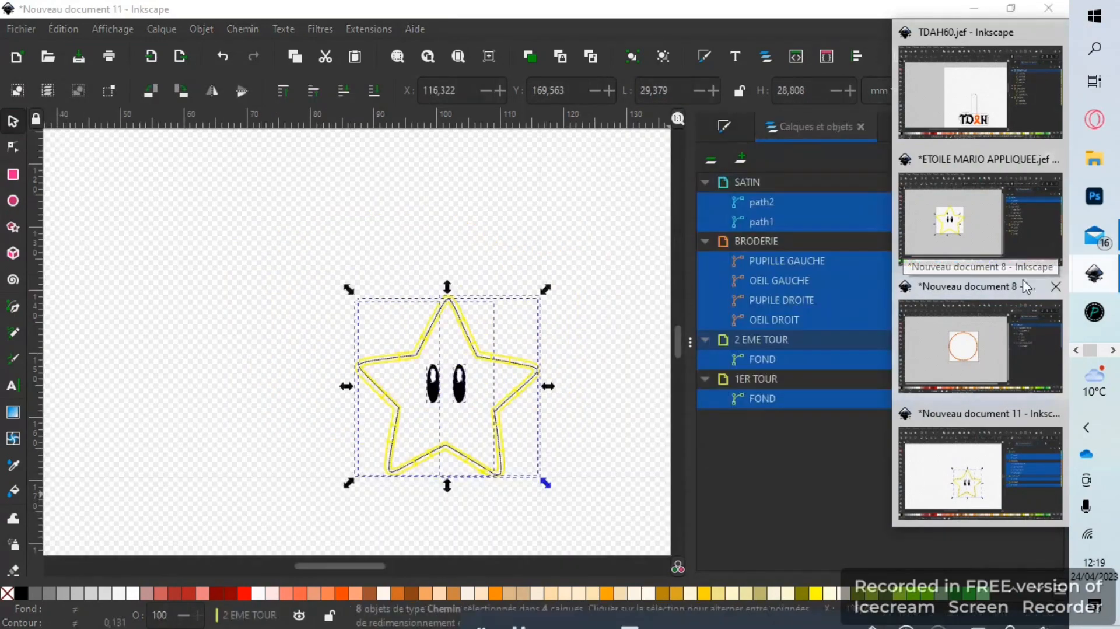
left_click(944, 352)
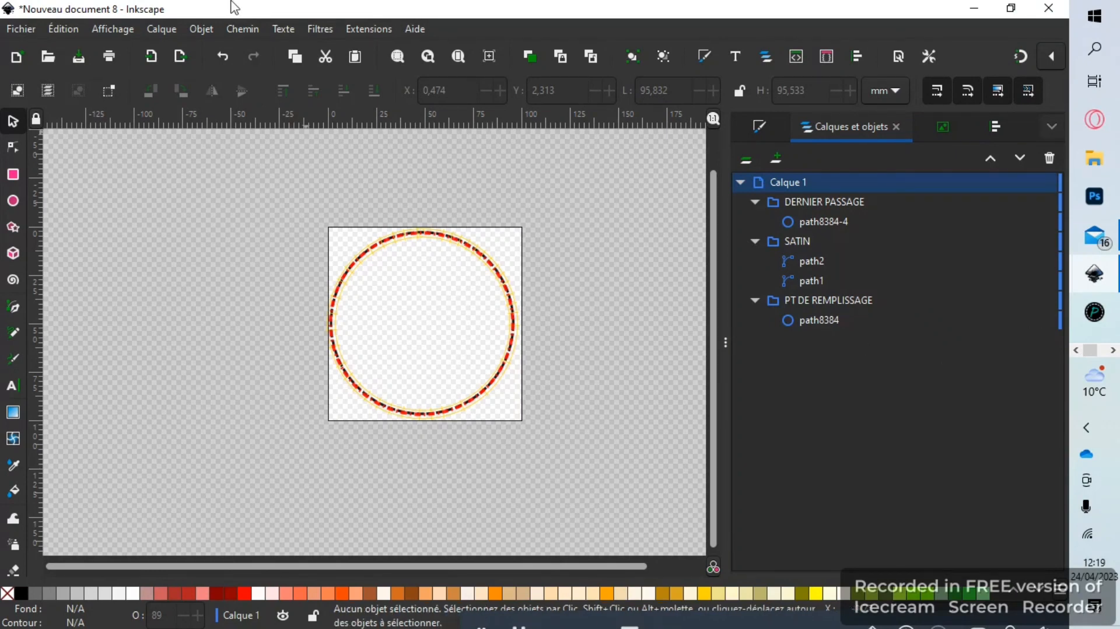
left_click(21, 27)
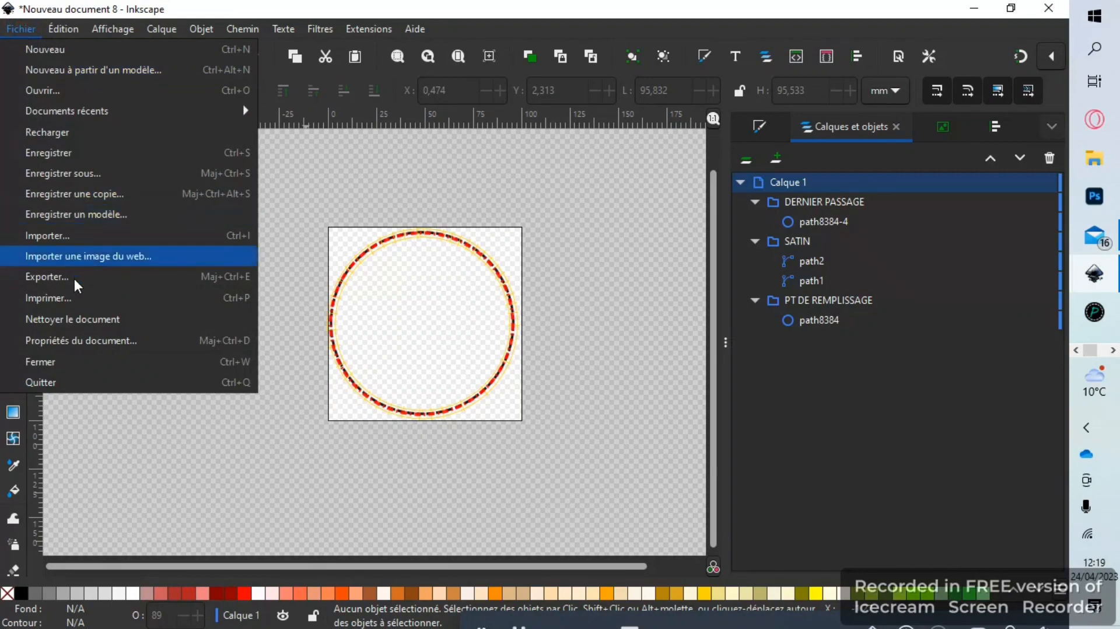
left_click(58, 235)
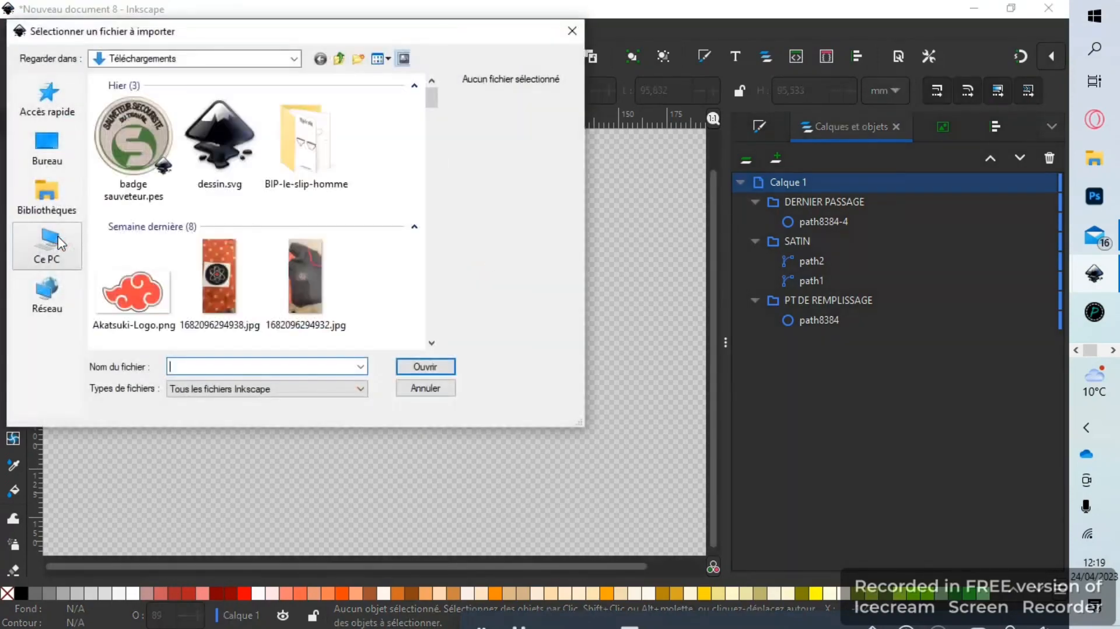
double_click(145, 145)
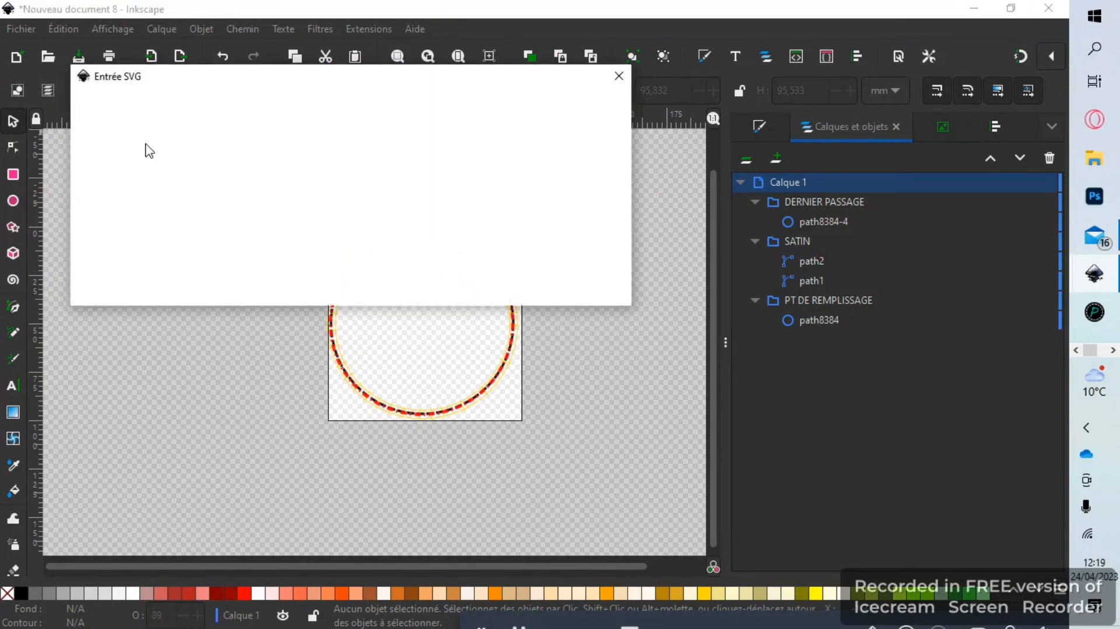
left_click(589, 301)
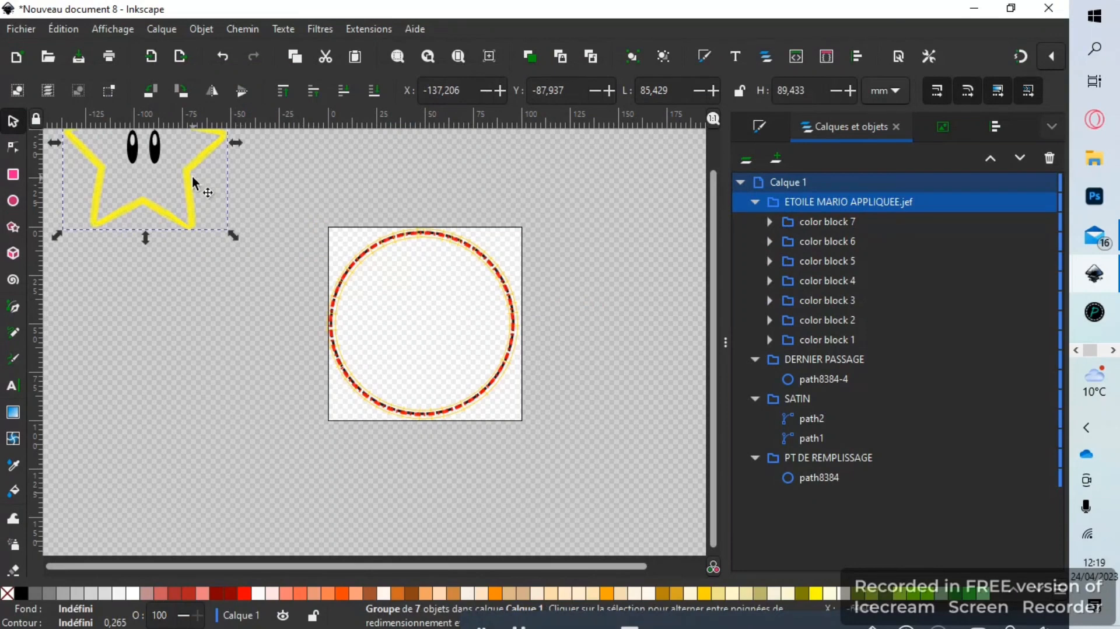
Move the imported star inside the circular patch and scale it to about 79 by 82 mm
left_click_drag(381, 315, 494, 390)
left_click_drag(443, 328, 440, 329)
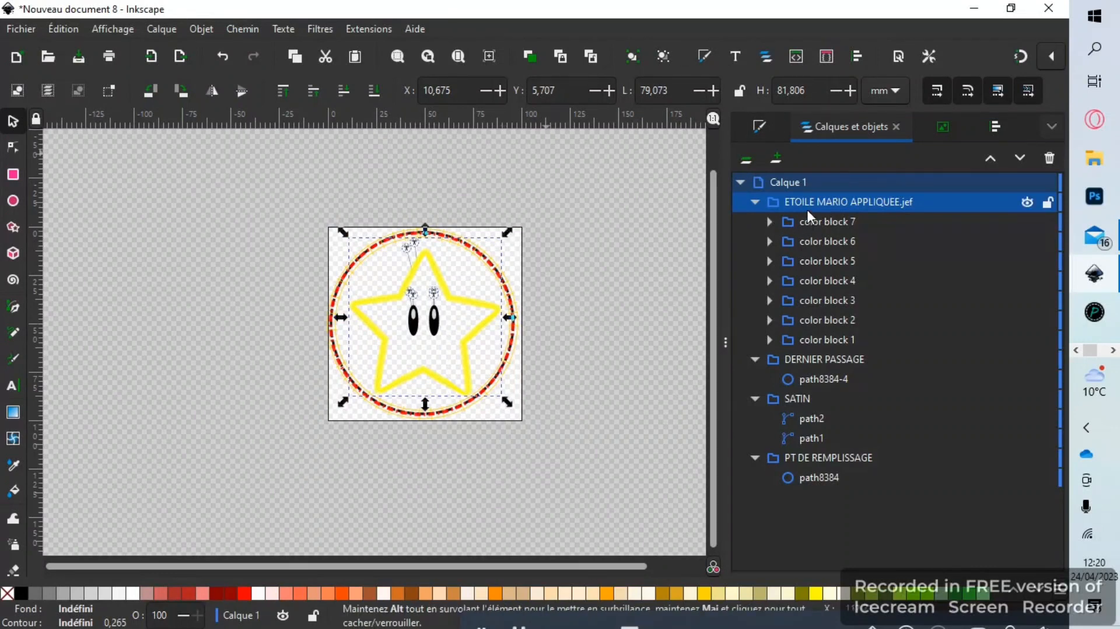
left_click(587, 290)
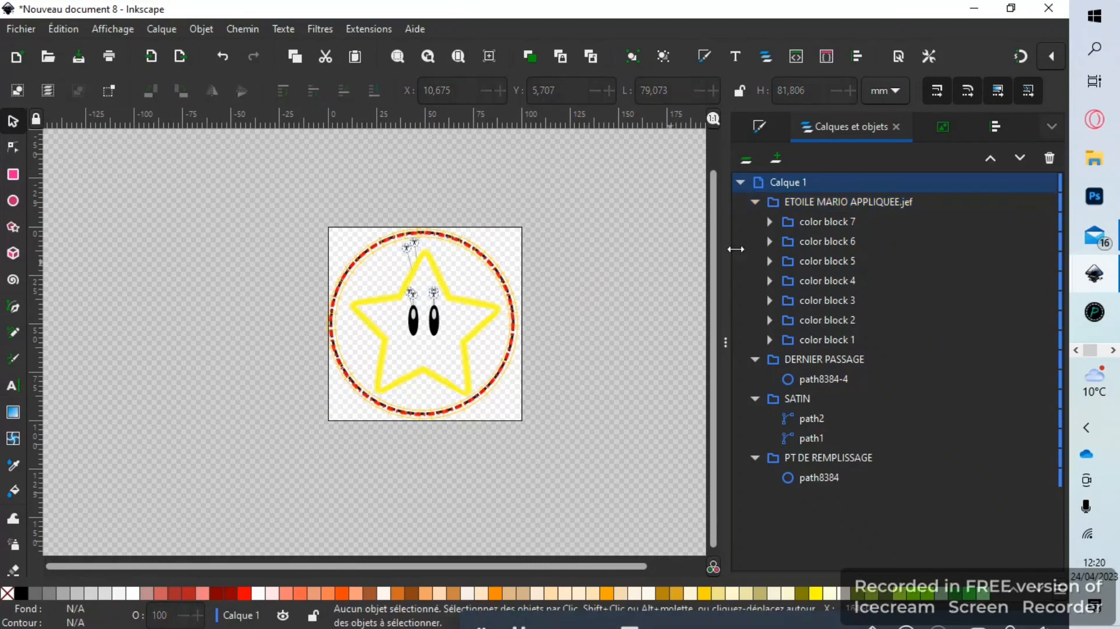
Move the ETOILE MARIO APPLIQUEE.jef group below SATIN and directly above PT DE REMPLISSAGE in the stacking order
left_click(793, 202)
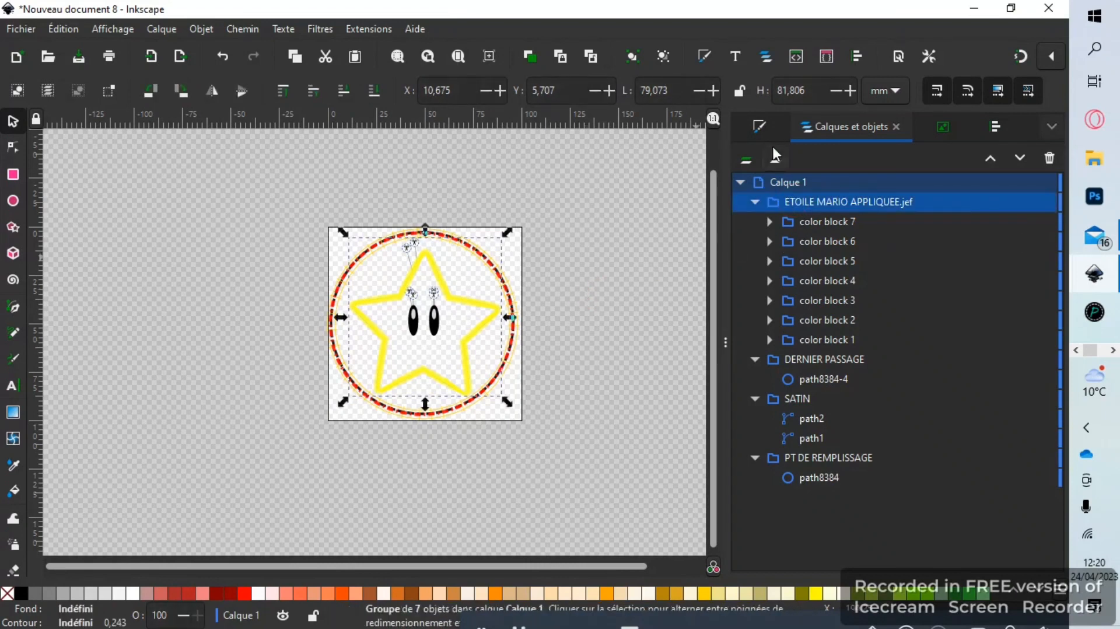
left_click(1021, 158)
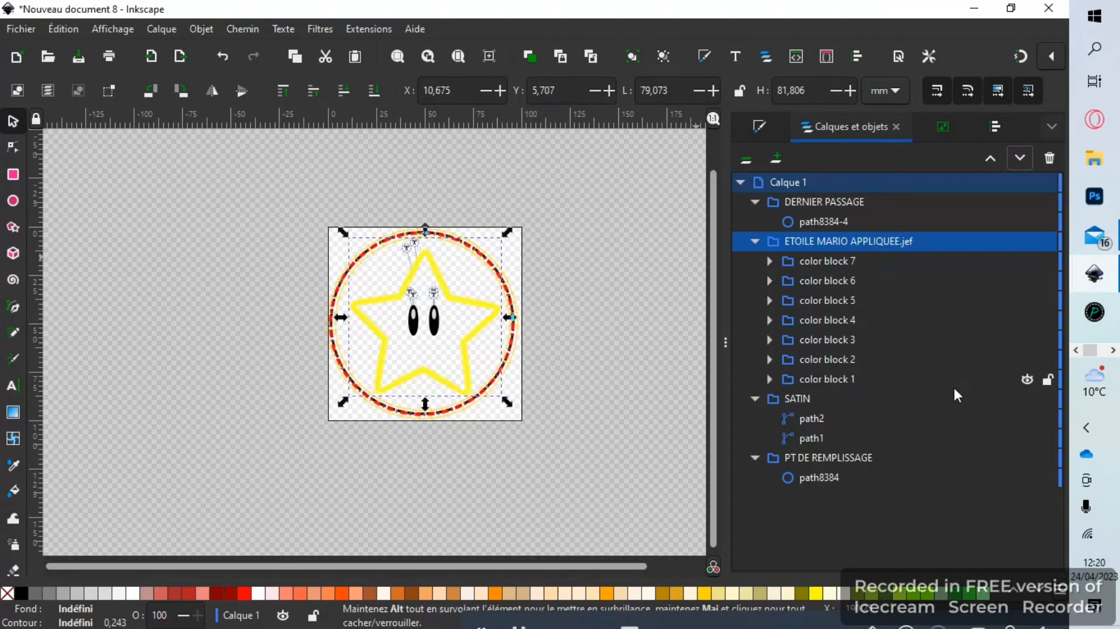
left_click(1014, 163)
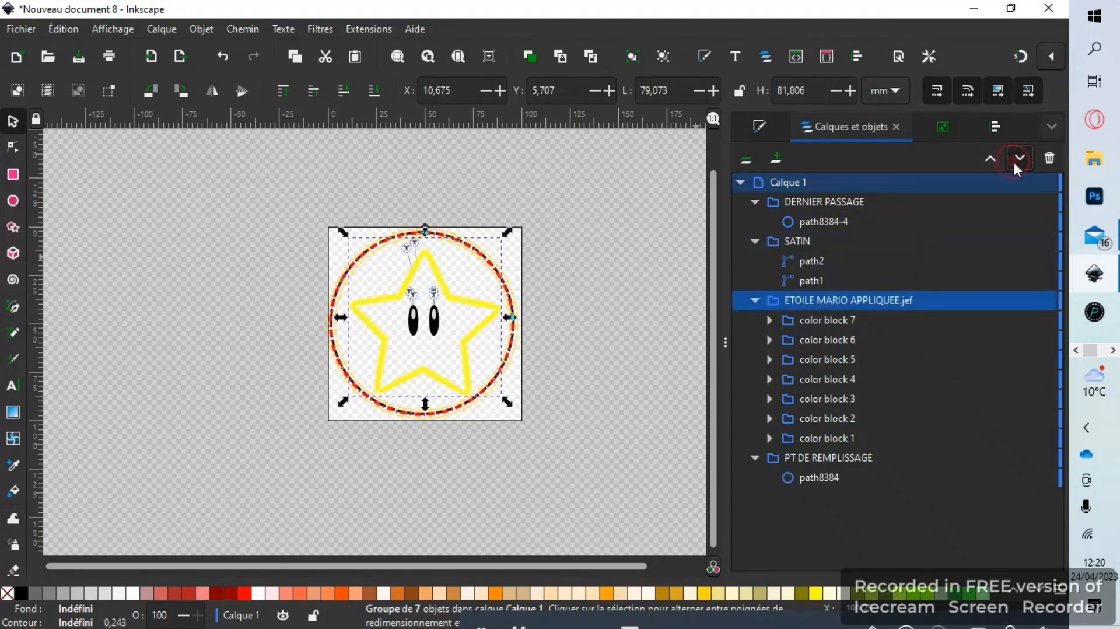
left_click(628, 460)
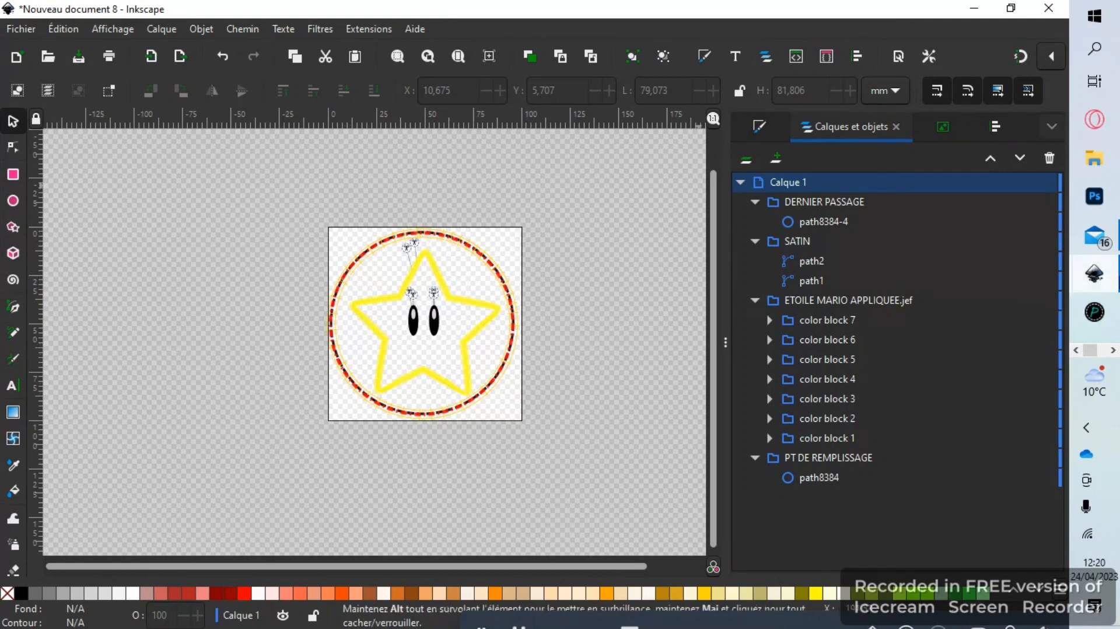
Create a new blank document separate from the Nouveau document 8 patch drawing
mouse_move(1094, 273)
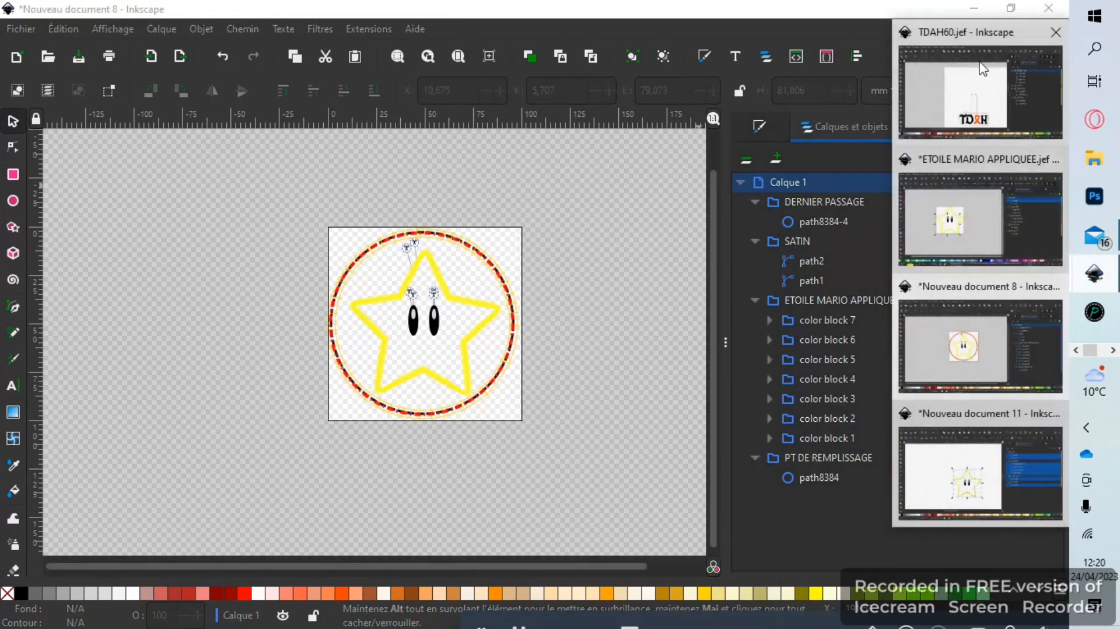
left_click(146, 195)
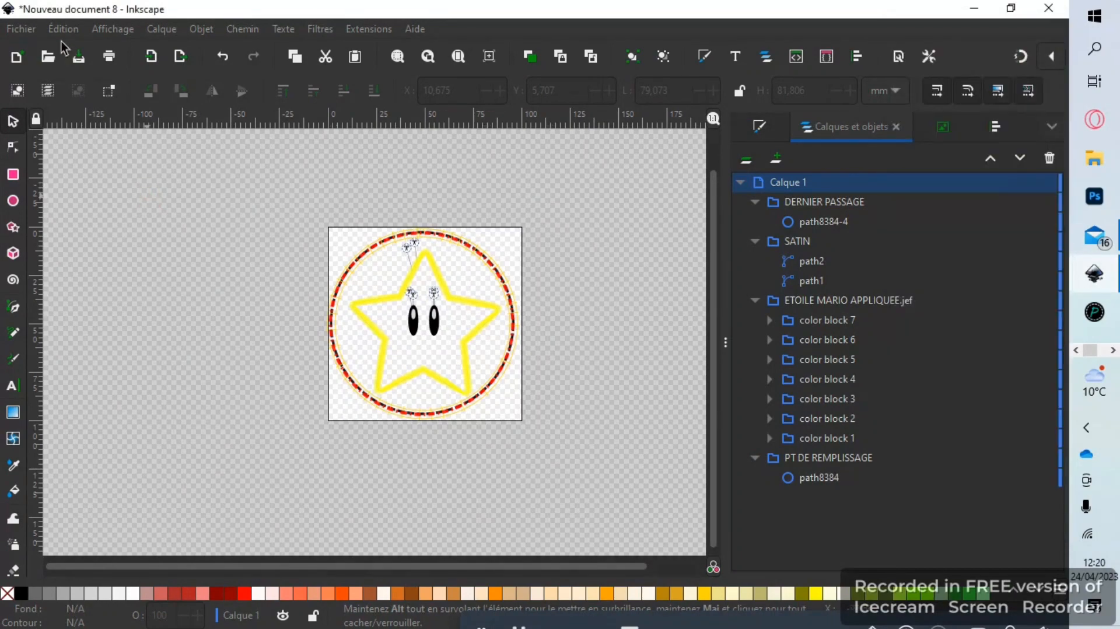
left_click(22, 29)
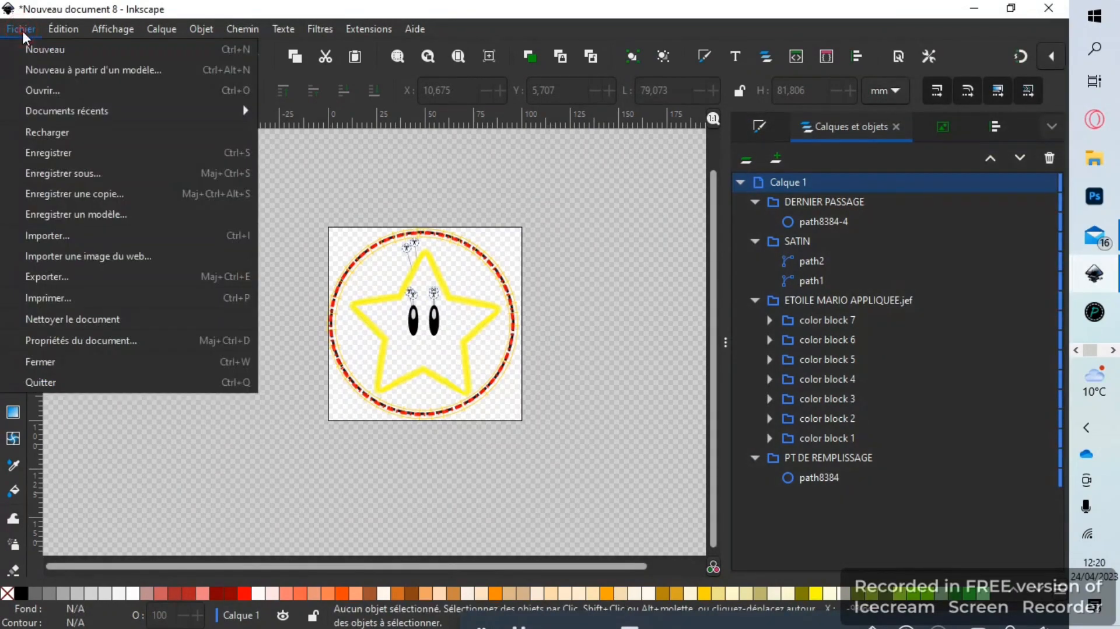
left_click(71, 56)
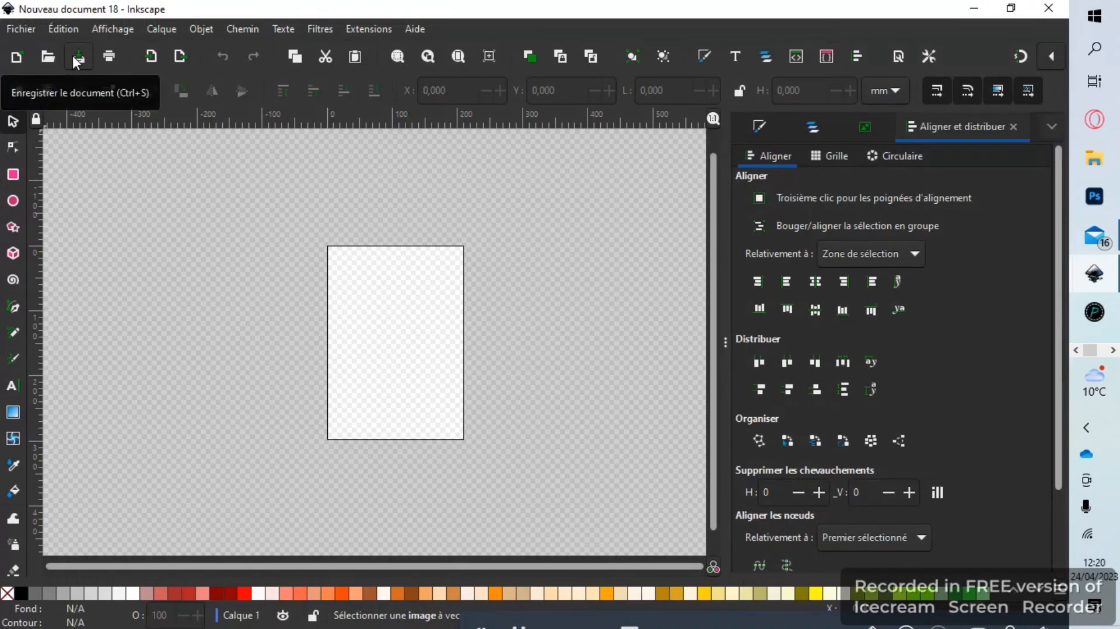
Set the new document's page width and height to 100 mm each in the document properties
left_click(16, 29)
left_click(92, 340)
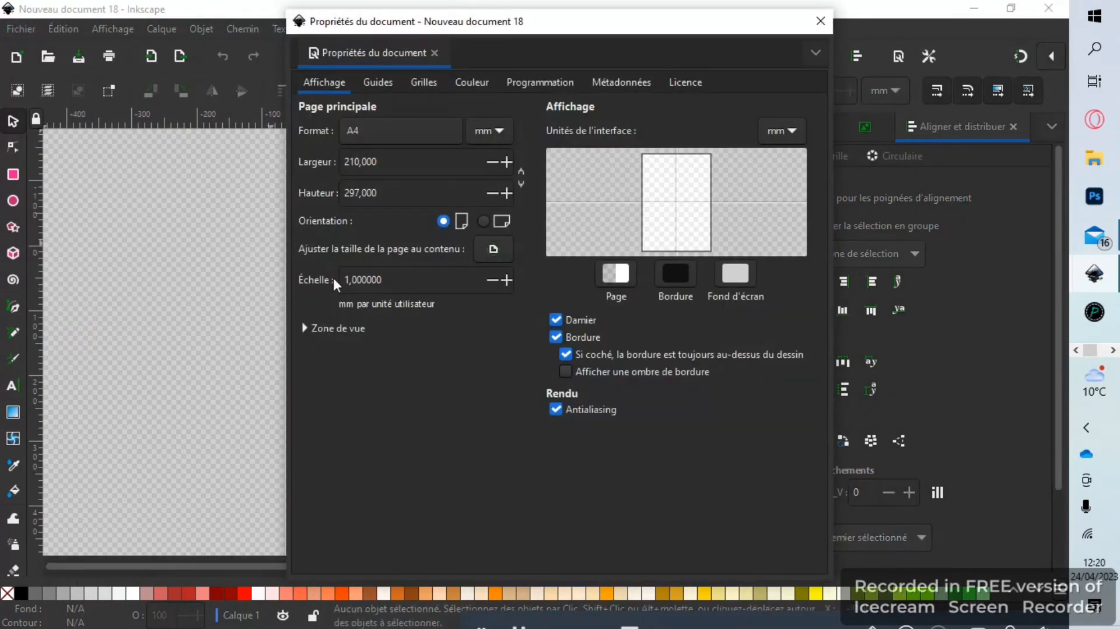
double_click(421, 161)
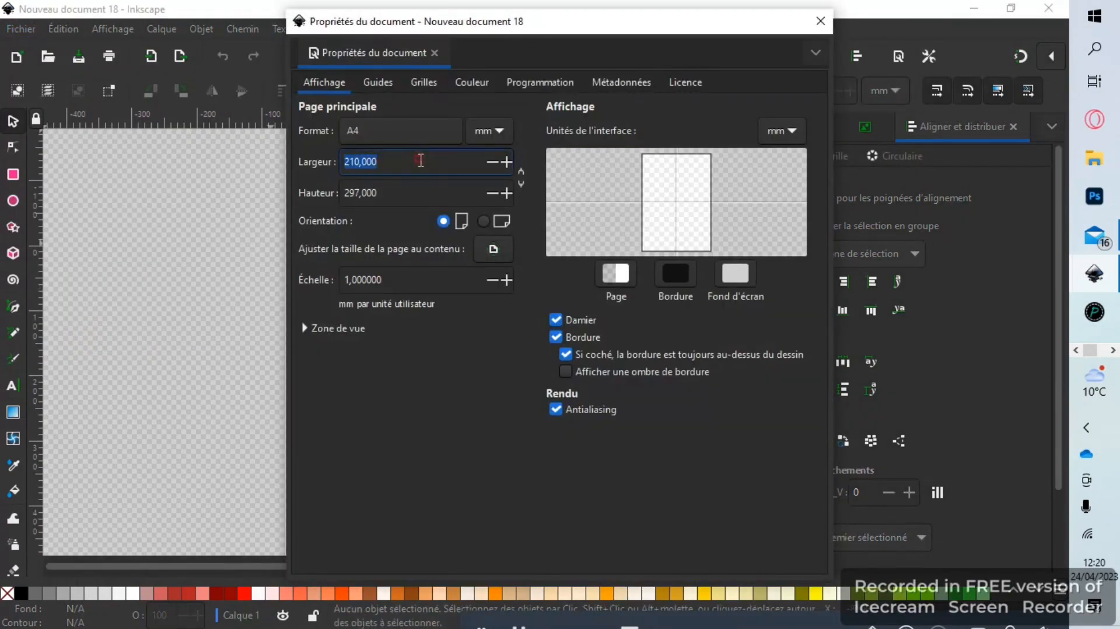
type("100")
key("Tab")
type("100")
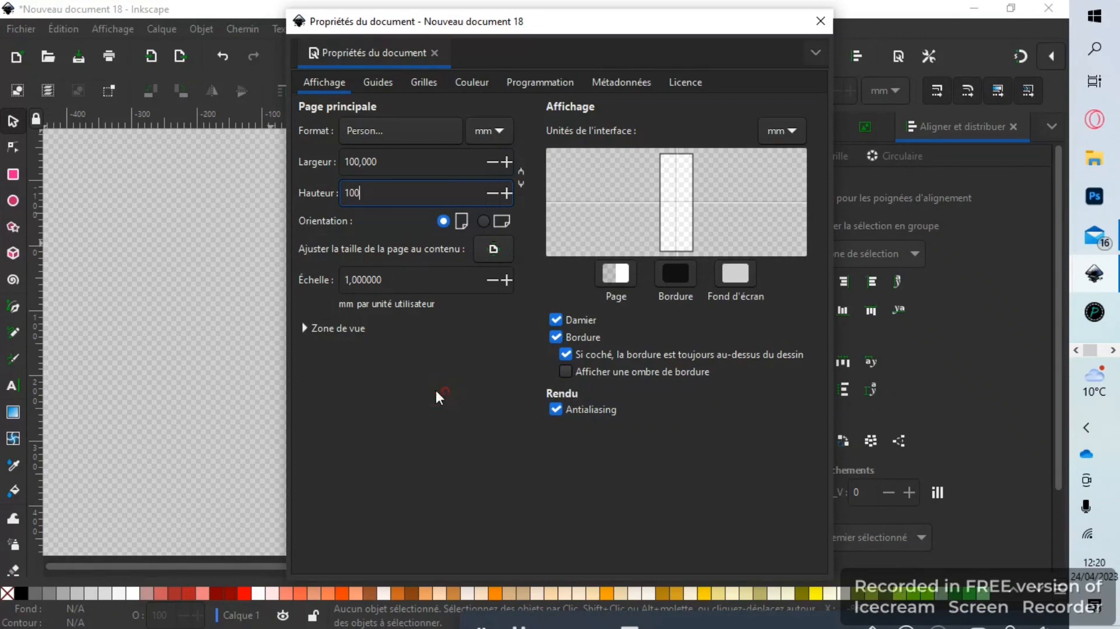
key("Tab")
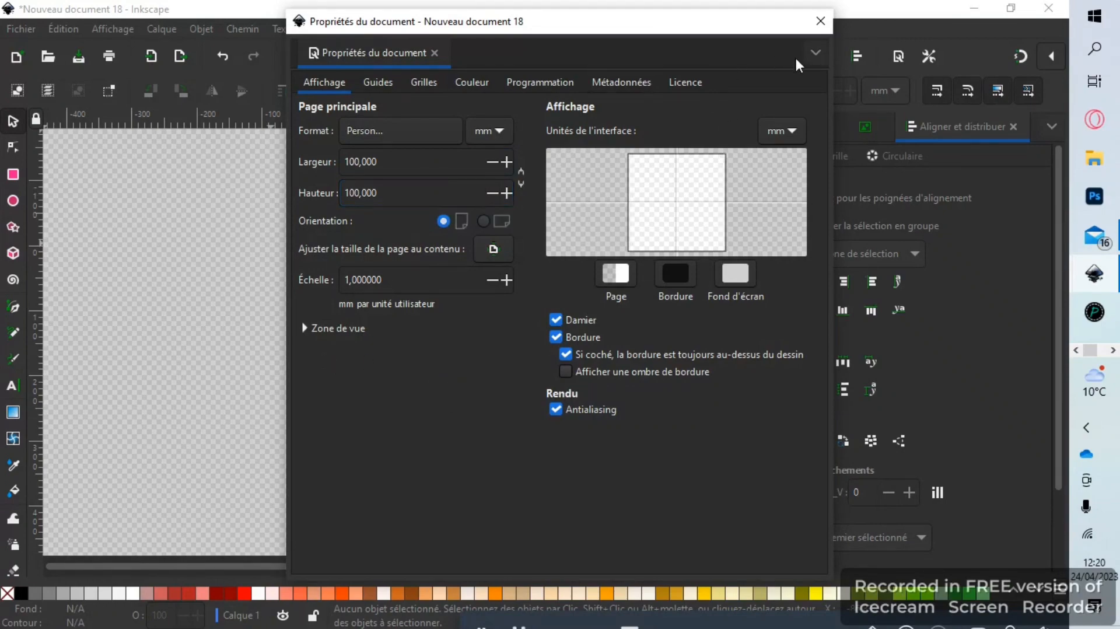
left_click(820, 23)
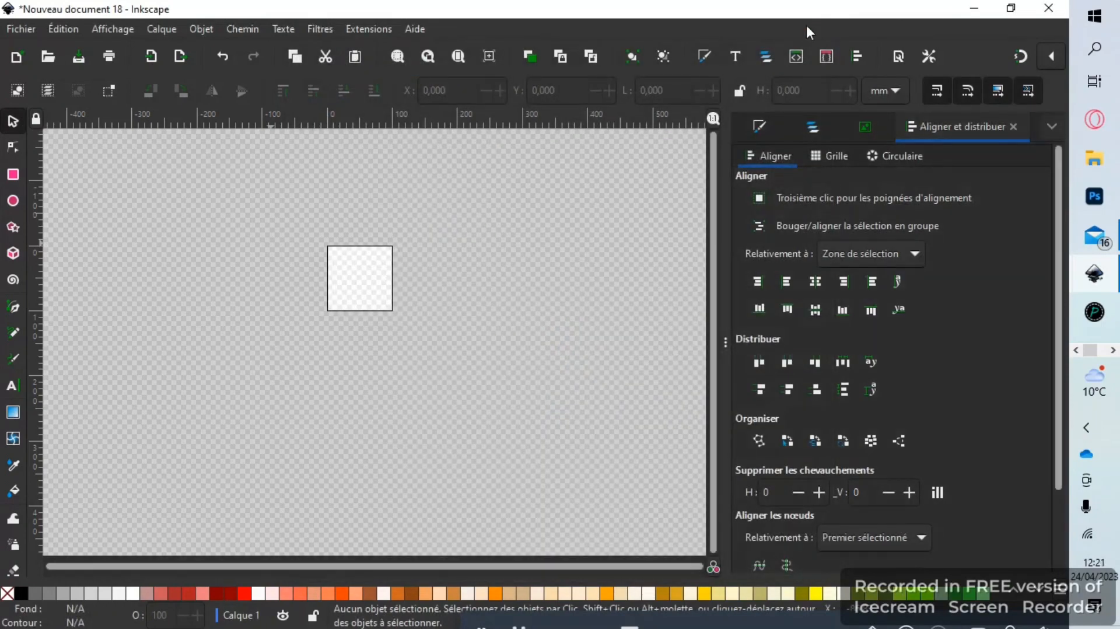
Draw a near-circular ellipse about 98 by 94 mm with a black fill and black stroke
scroll(377, 273, "up", 5)
scroll(378, 272, "down", 1)
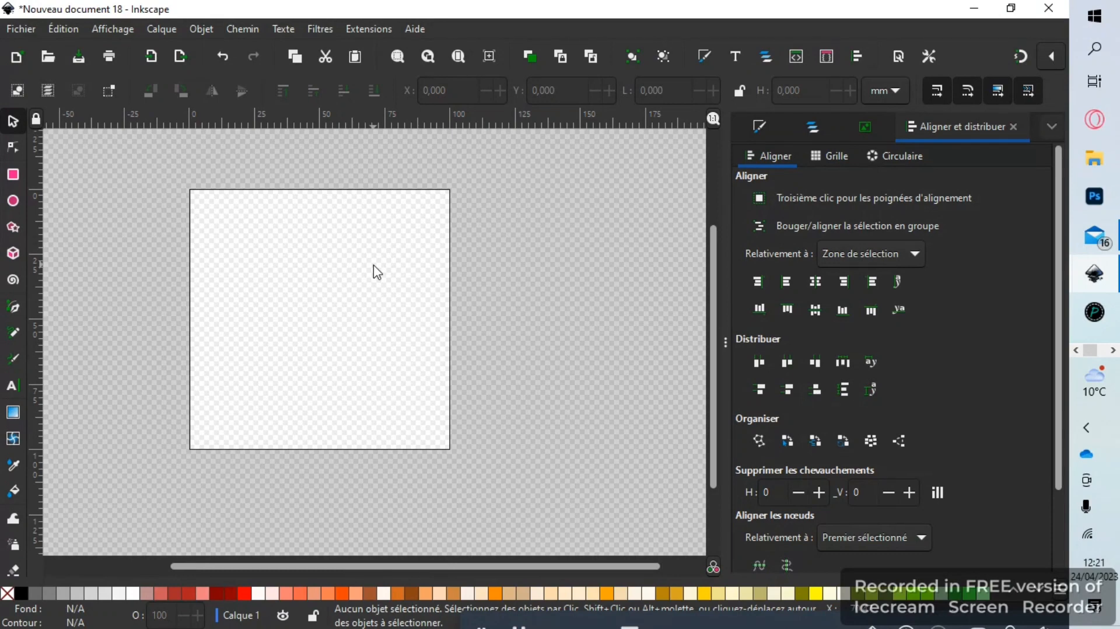
left_click(14, 202)
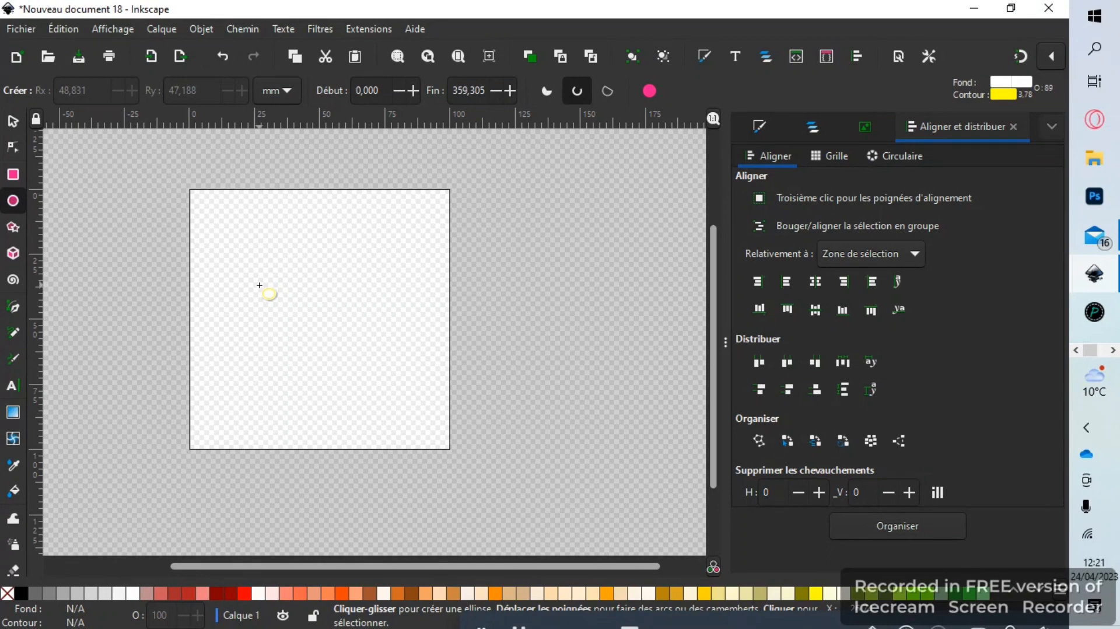
left_click(21, 593)
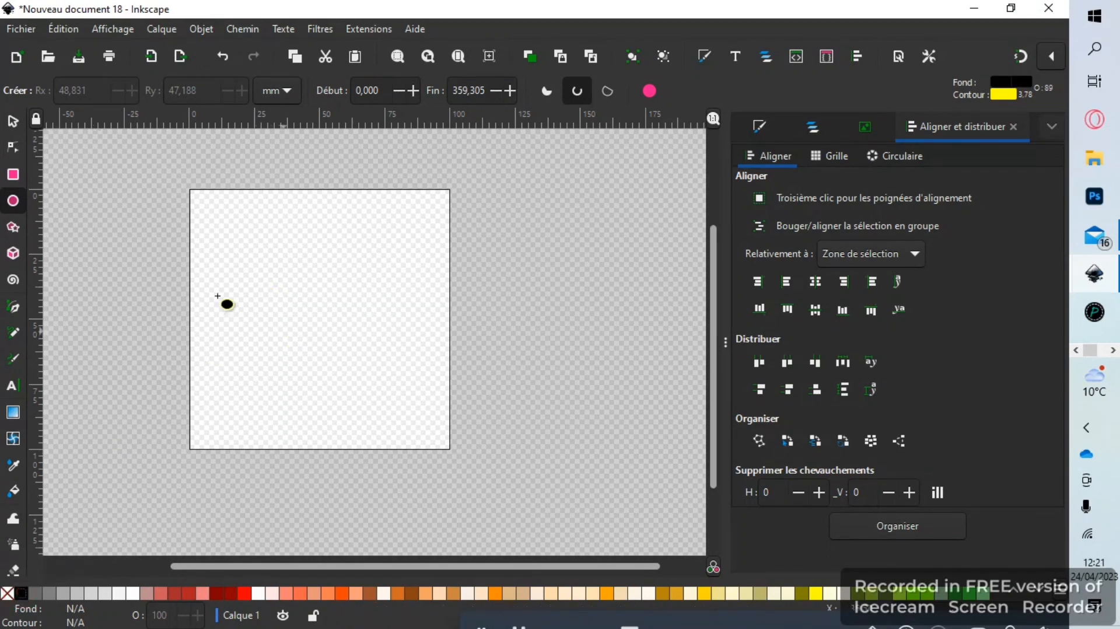
left_click(21, 593, "shift")
left_click_drag(281, 272, 263, 257)
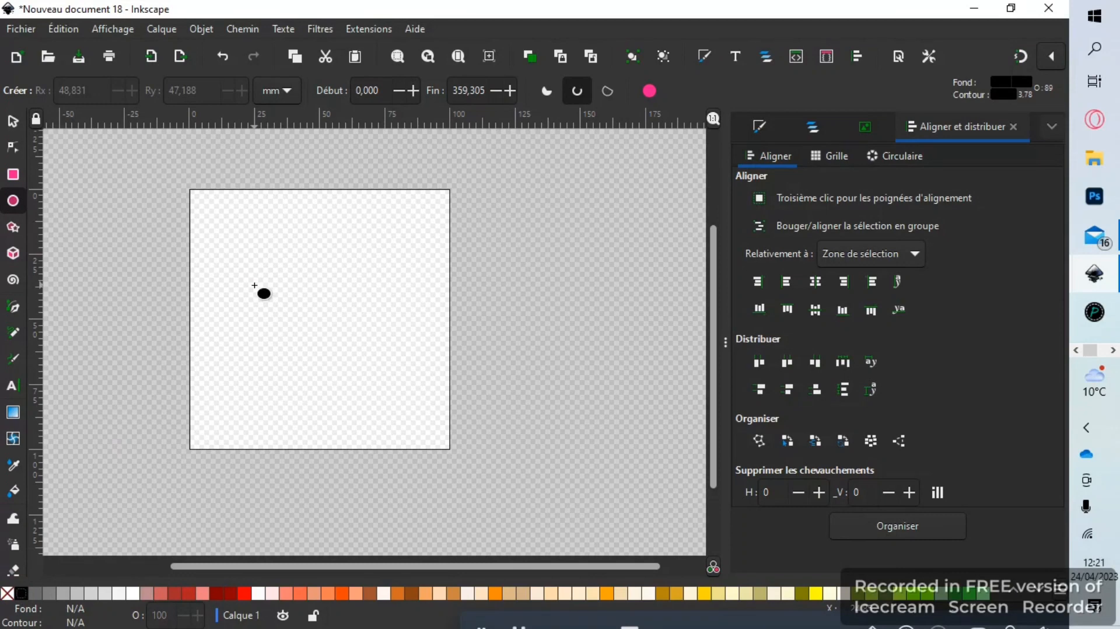
left_click_drag(255, 285, 381, 407)
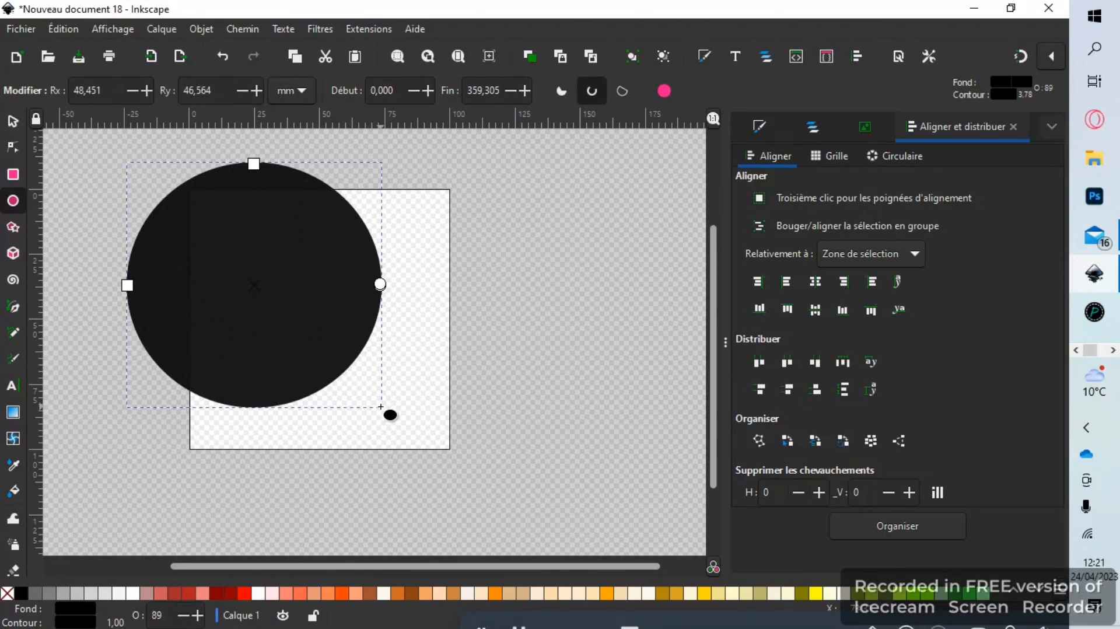
Set the black ellipse's width and height to 100 mm each and position it over the page
left_click(13, 120)
left_click_drag(216, 240, 300, 288)
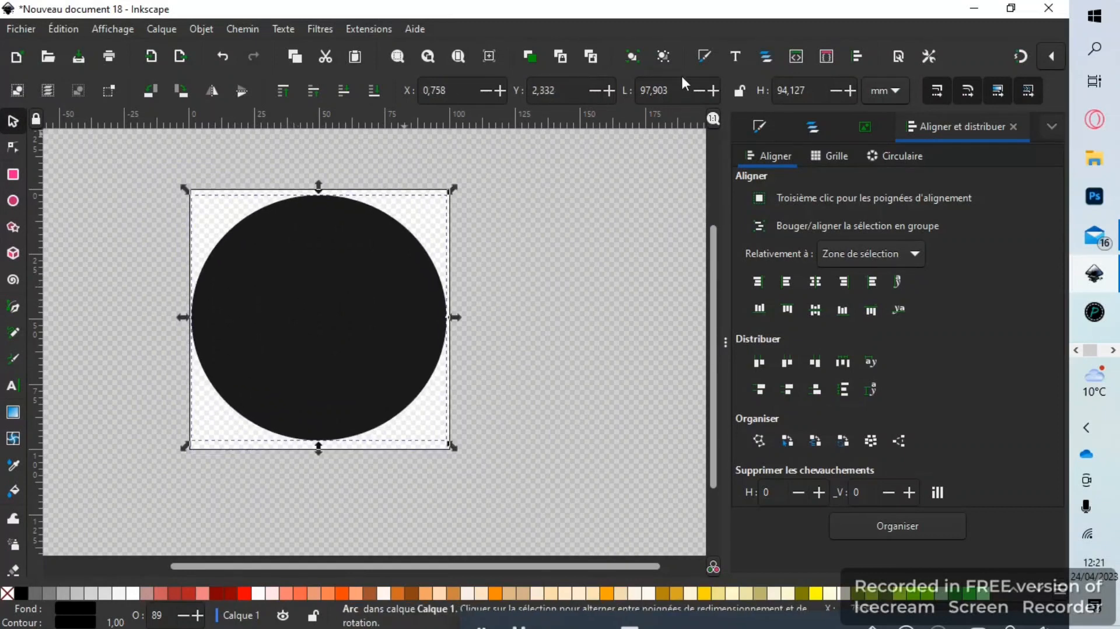
triple_click(671, 88)
type("100")
key("Tab")
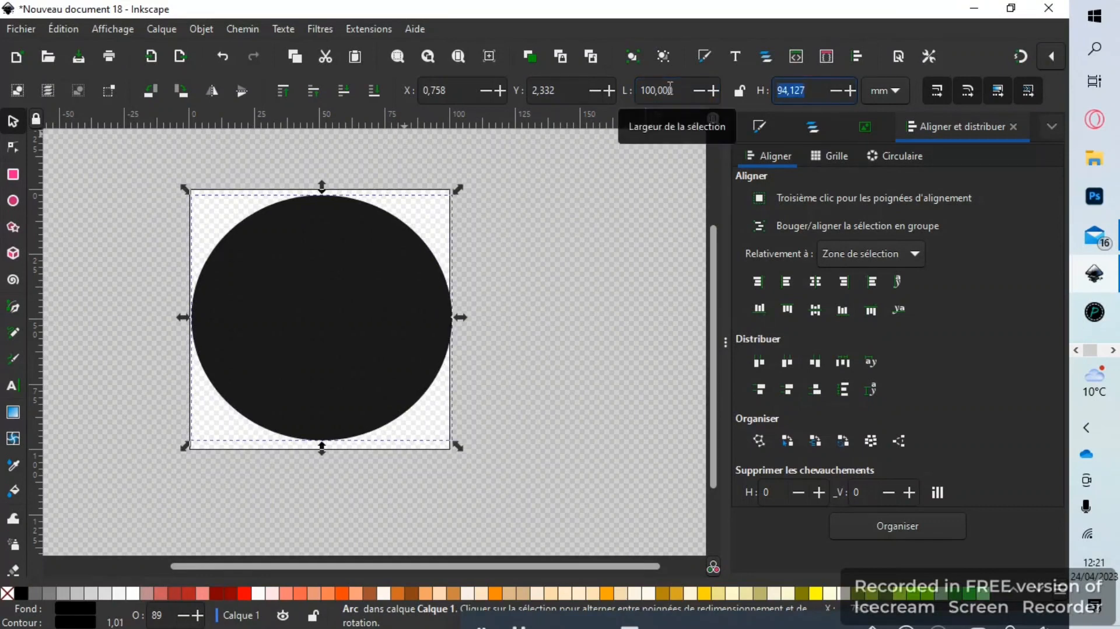
type("100")
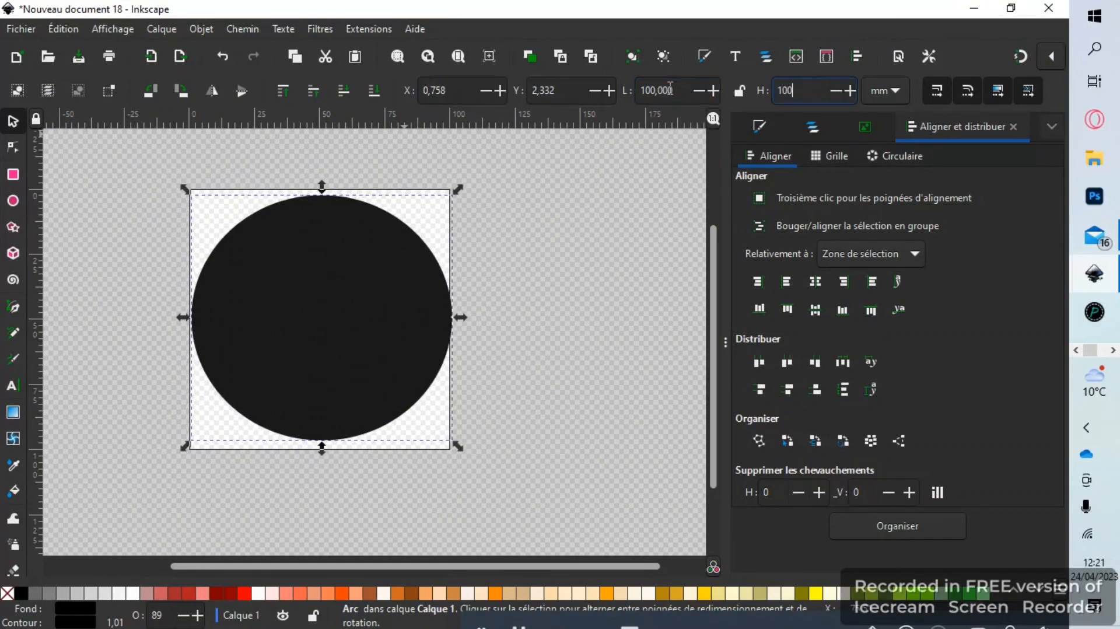
key("Return")
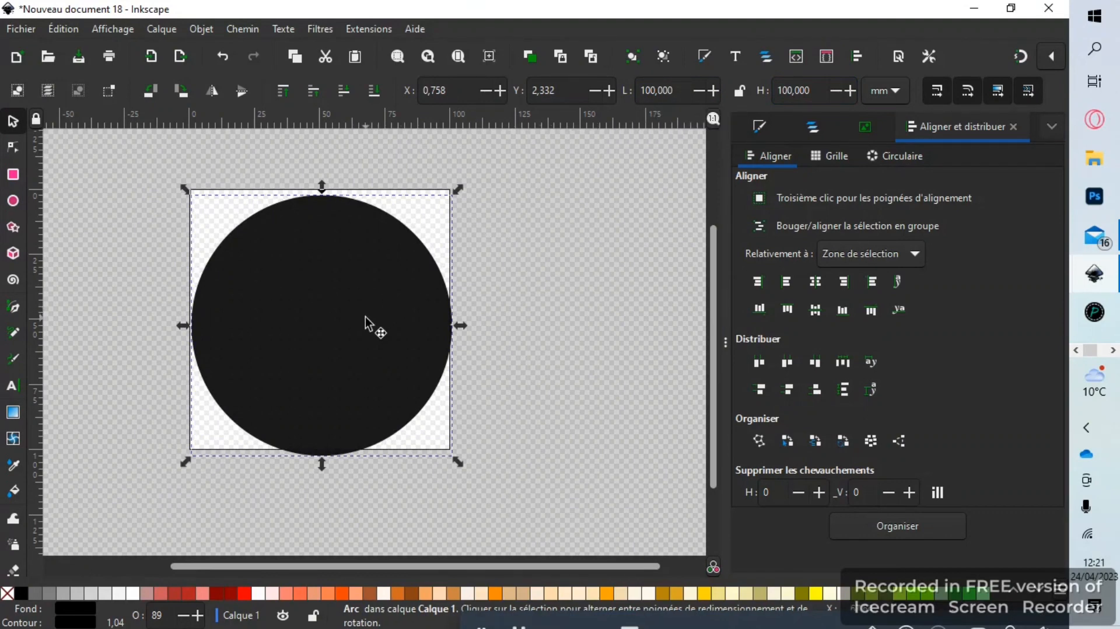
left_click_drag(365, 321, 363, 306)
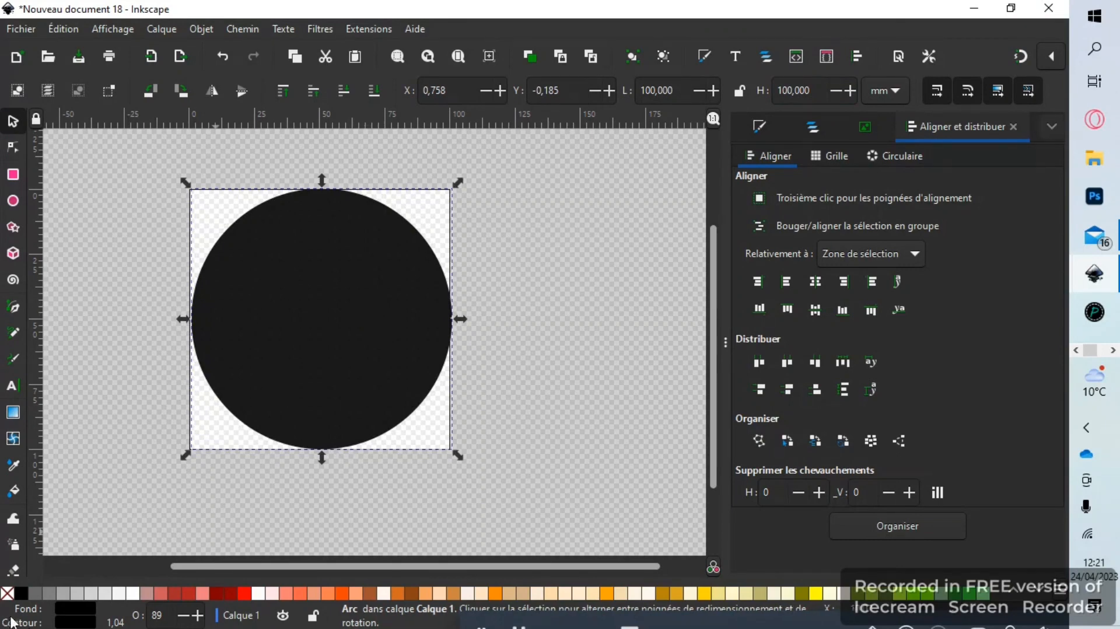
Remove the circle's fill and duplicate it twice, placing one copy beside the page and the other below it
left_click(7, 594)
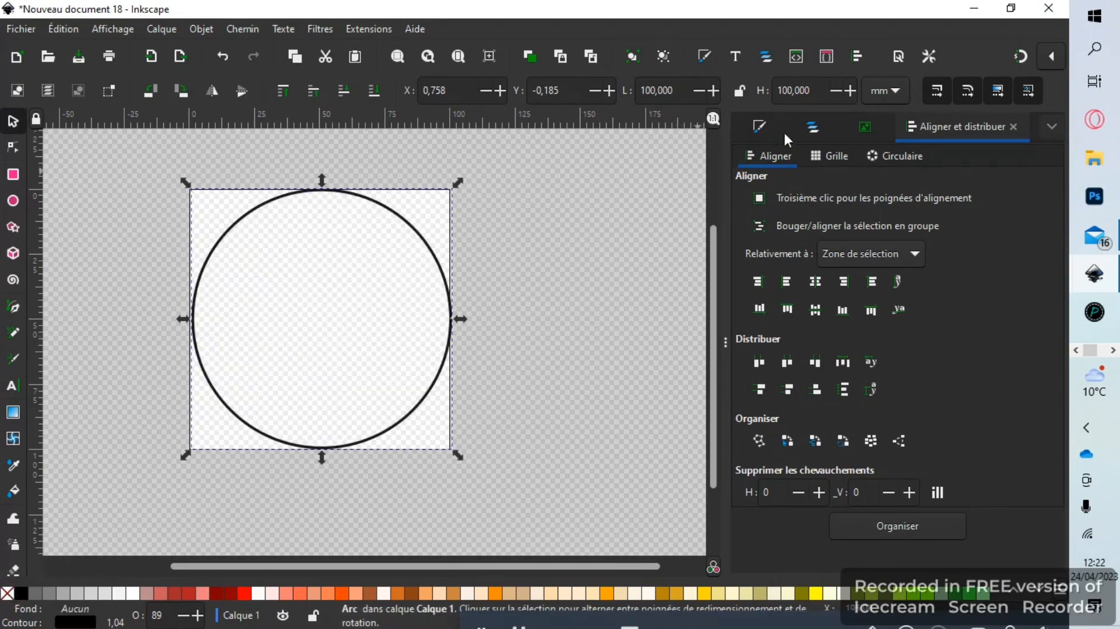
left_click(804, 128)
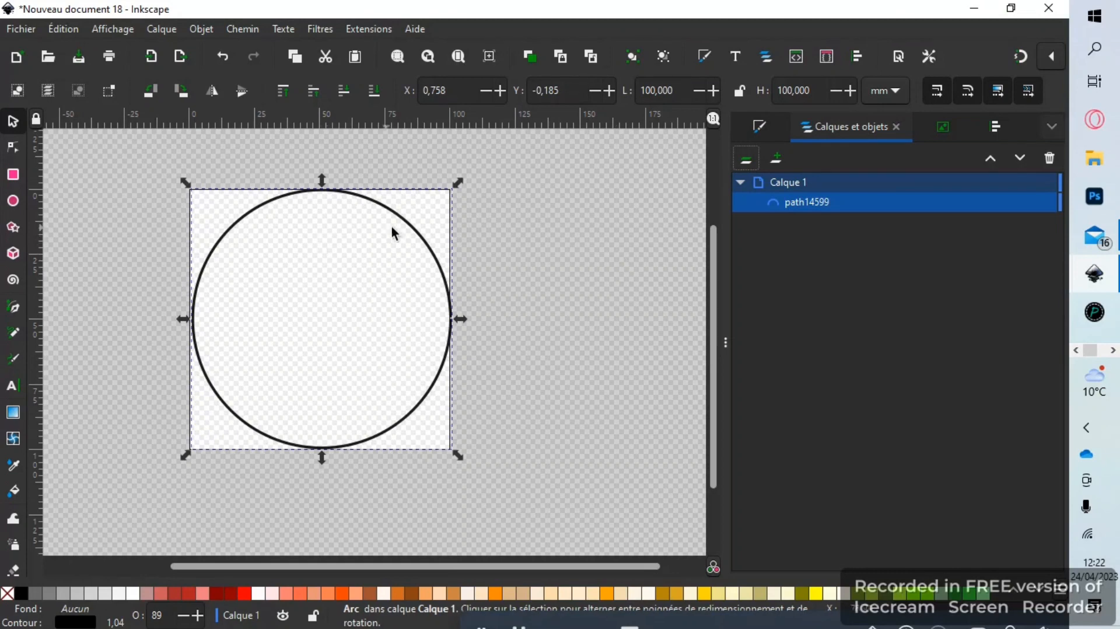
left_click(412, 230)
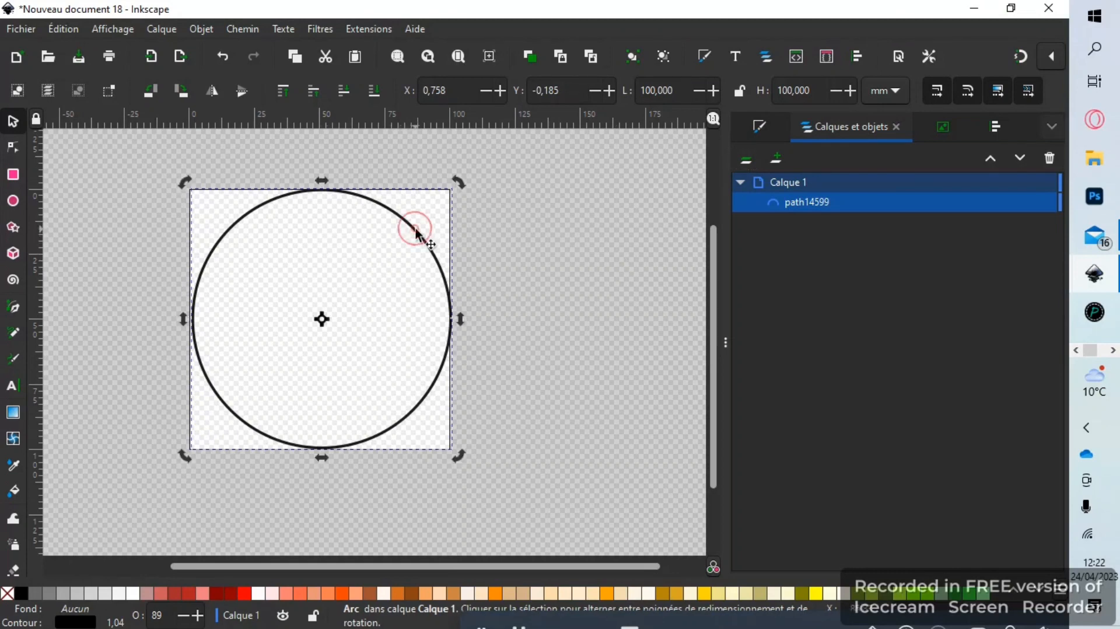
left_click(530, 56)
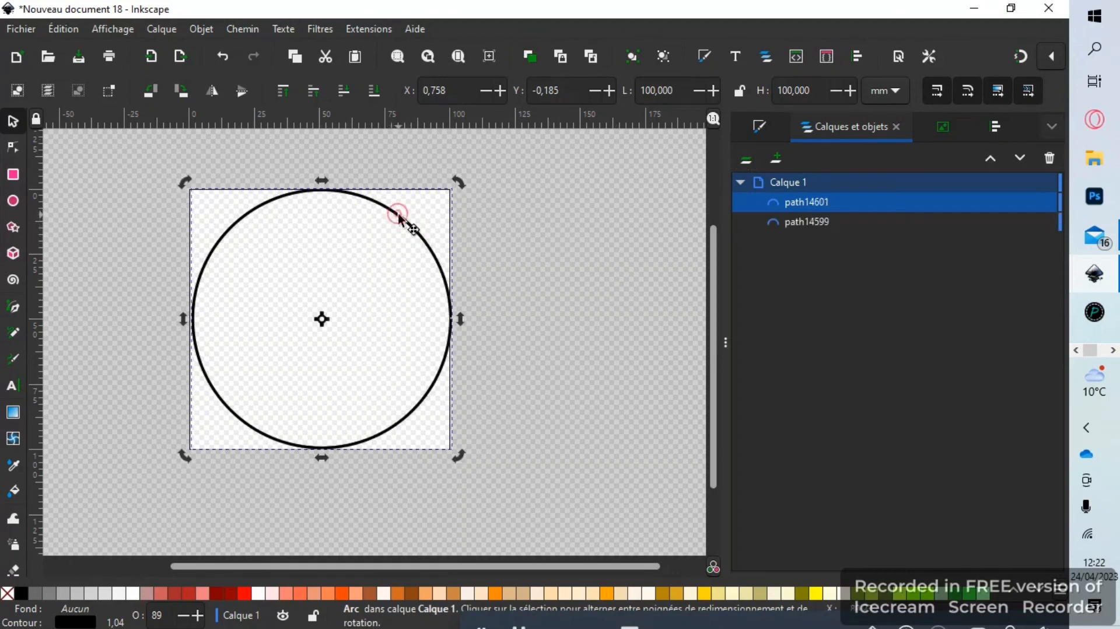
left_click_drag(393, 216, 702, 226)
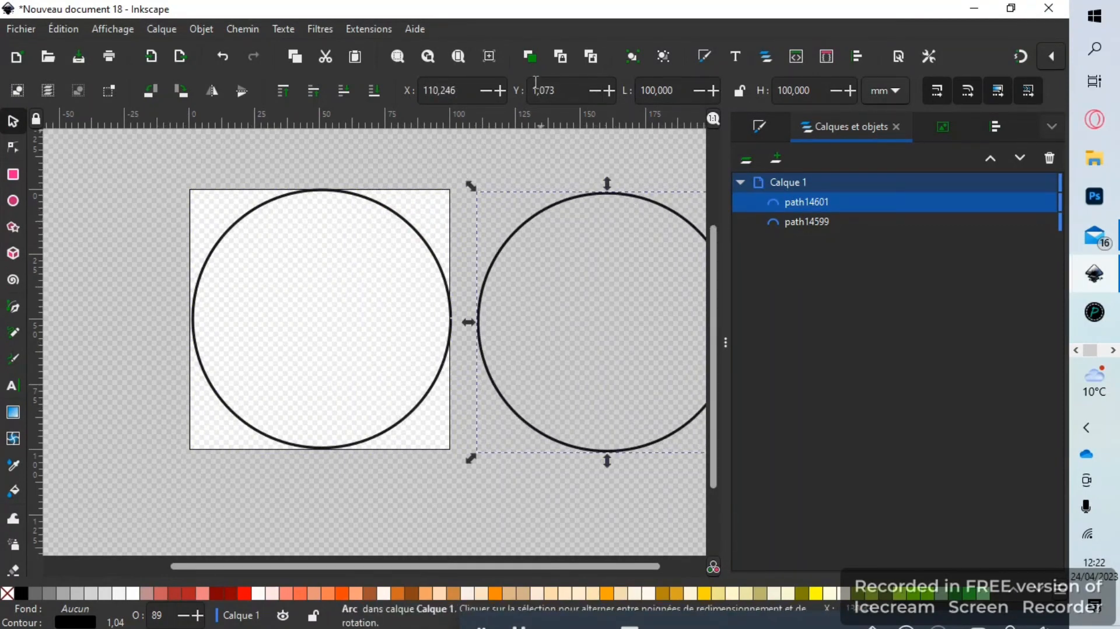
left_click(531, 57)
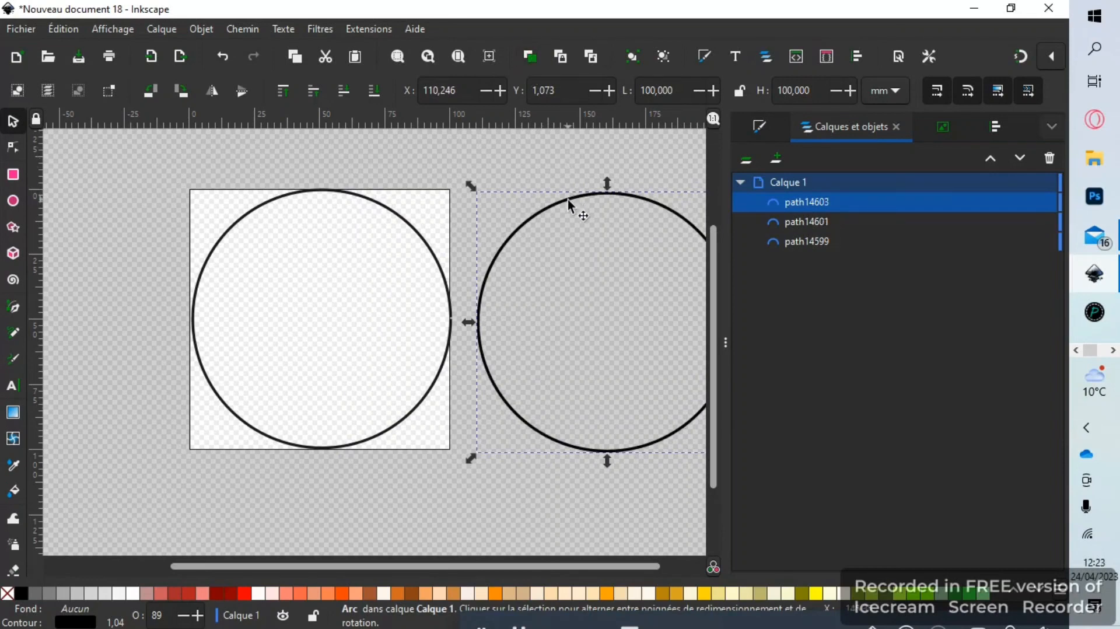
left_click_drag(568, 199, 372, 496)
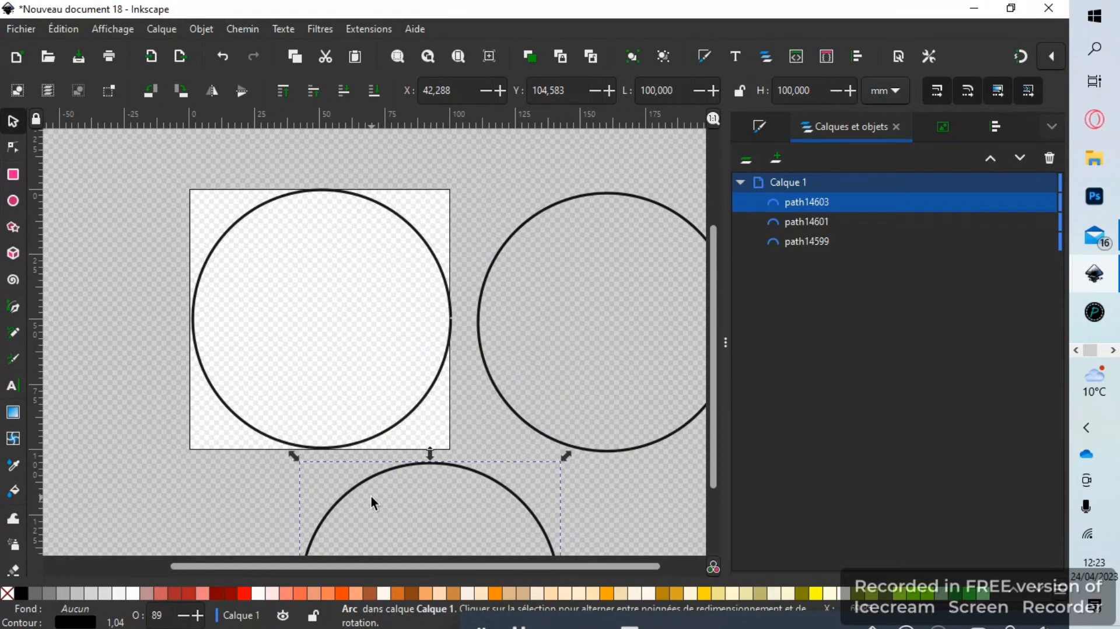
Add a layer named PREMIER PASSAGE above Calque 1 and a layer named SATIN above PREMIER PASSAGE
left_click(288, 190)
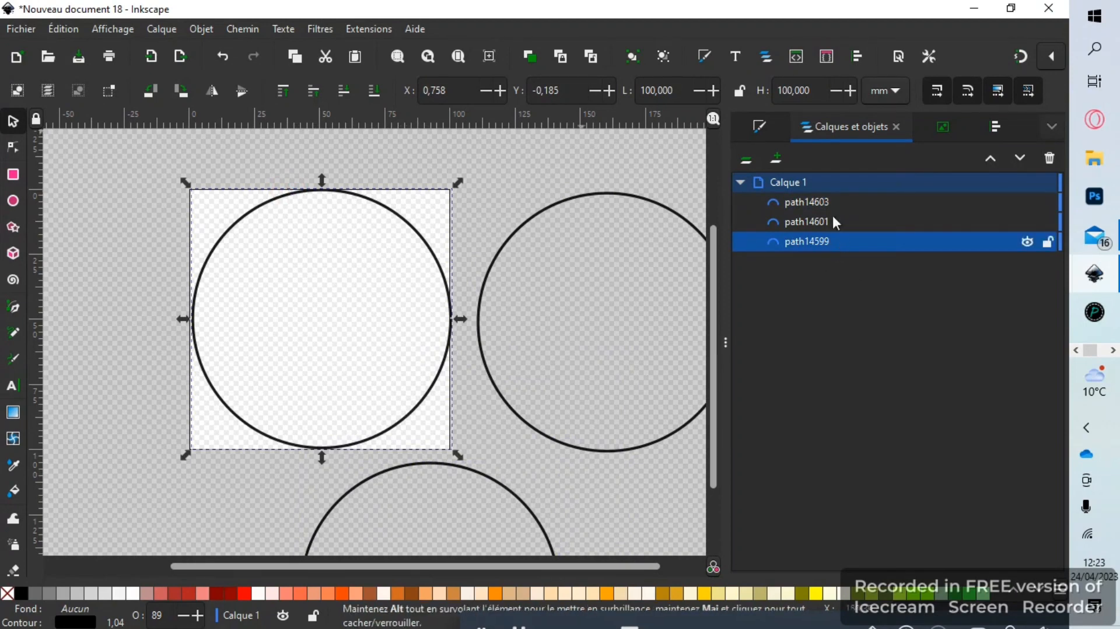
left_click(776, 158)
type("P")
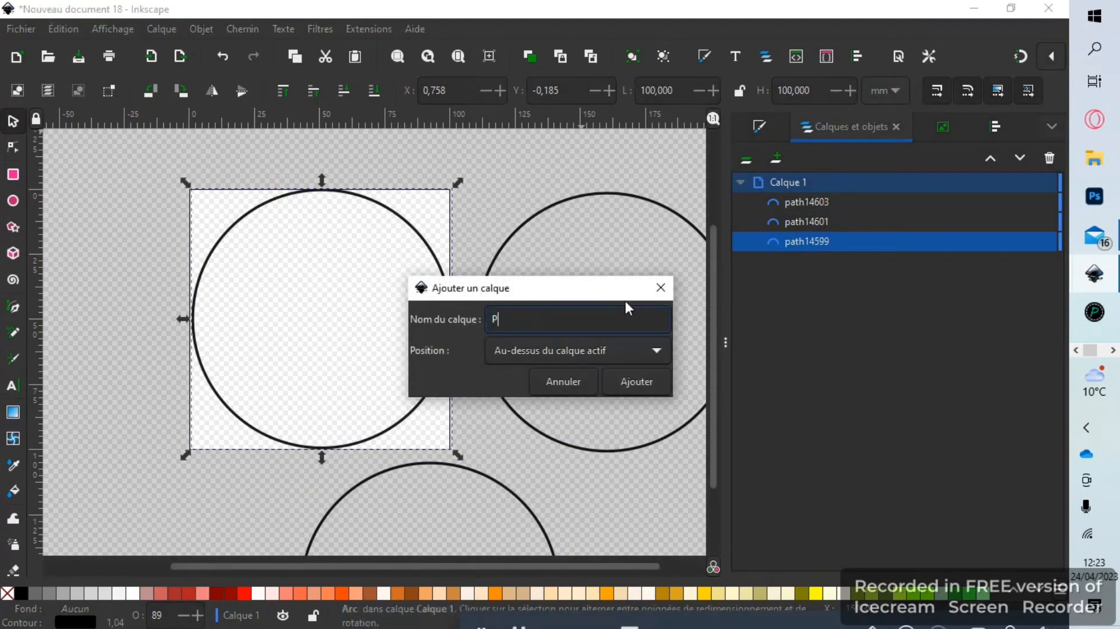
type("REMIER PASSAGE")
left_click(642, 380)
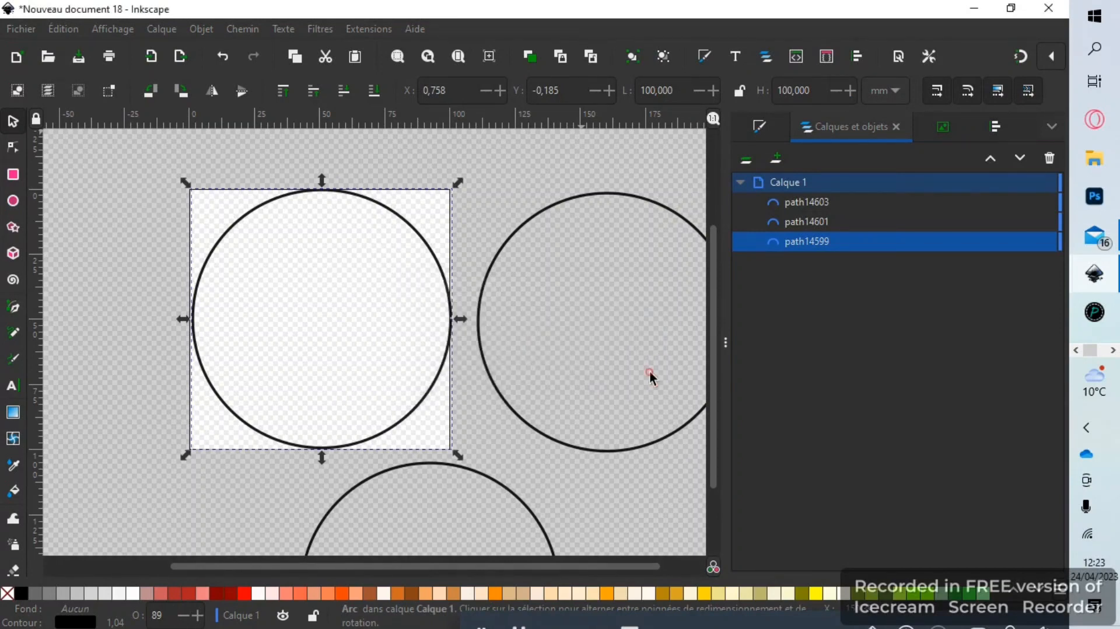
left_click(776, 157)
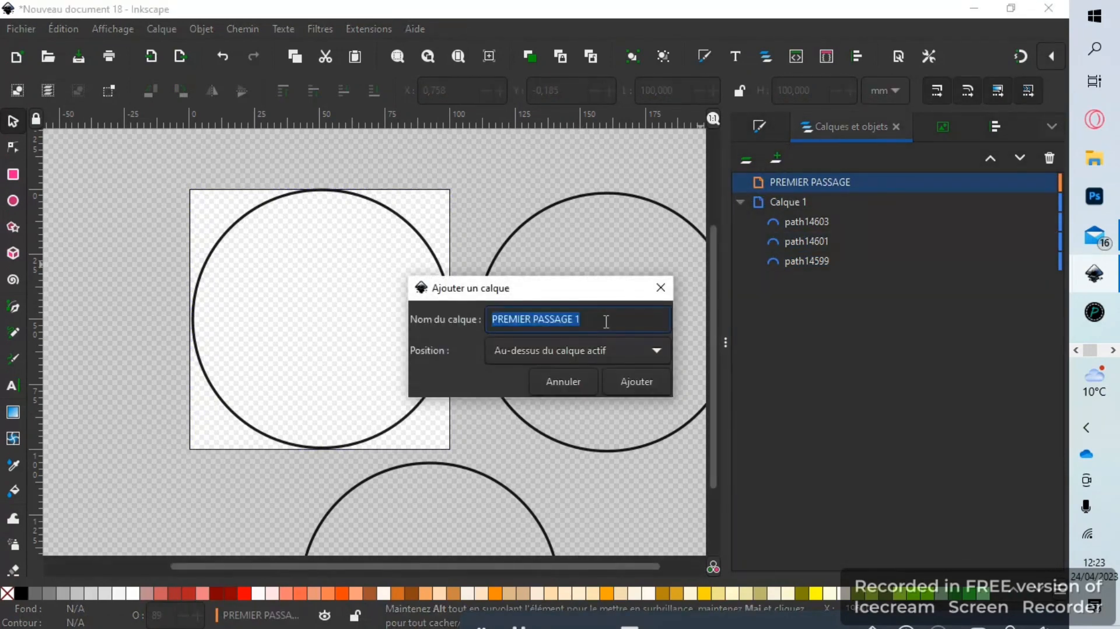
type("SATIN")
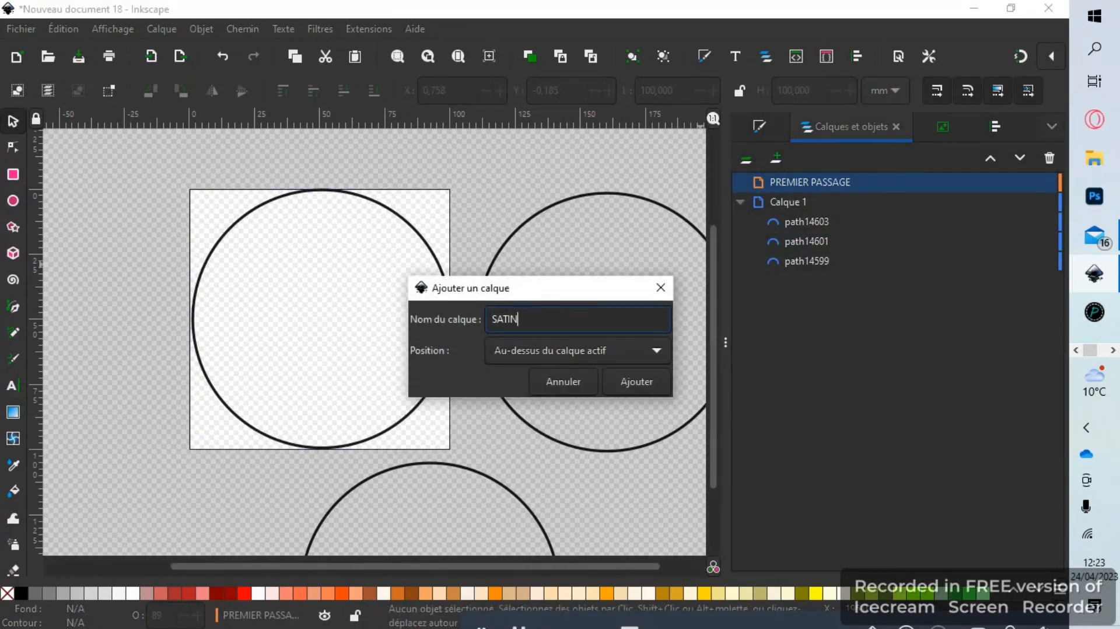
left_click(637, 381)
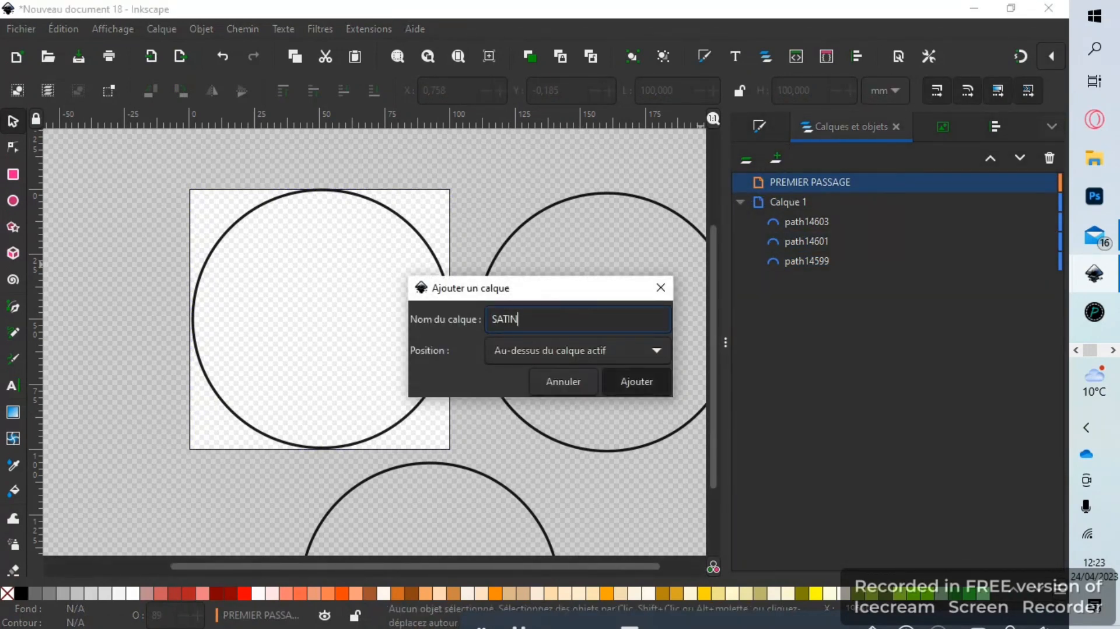
Add a layer named DERNIER PASSAGE above the SATIN layer
left_click(776, 159)
type("DERNIE")
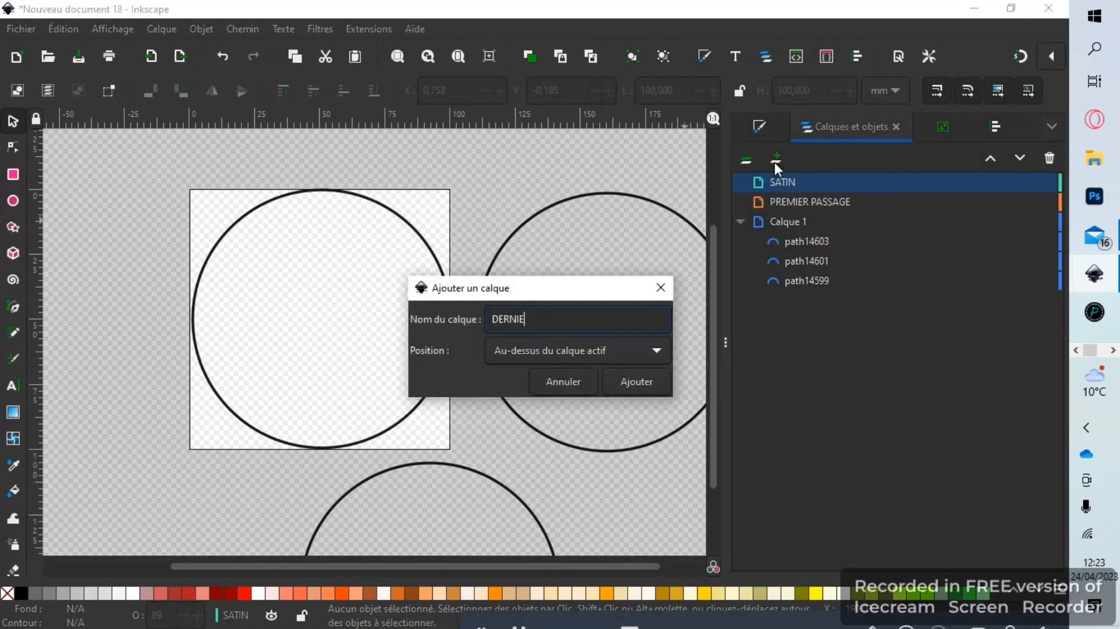
type("R PASAGE")
key("BackSpace")
key("BackSpace")
key("BackSpace")
type("SAGE")
key("Return")
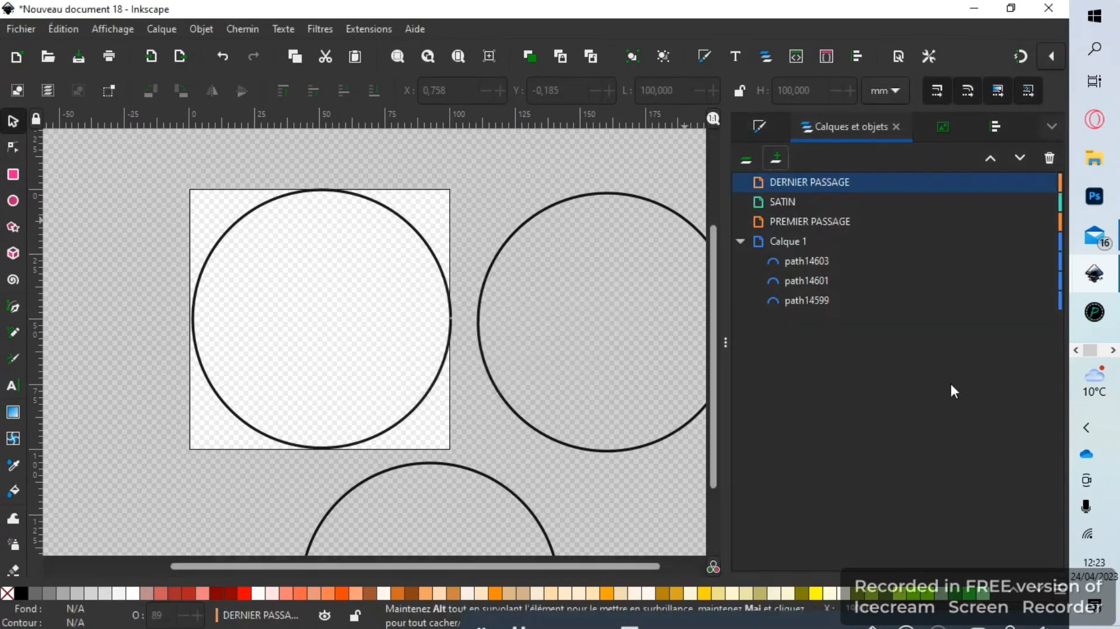
Move the circle on the page from Calque 1 to the PREMIER PASSAGE layer
left_click(799, 263)
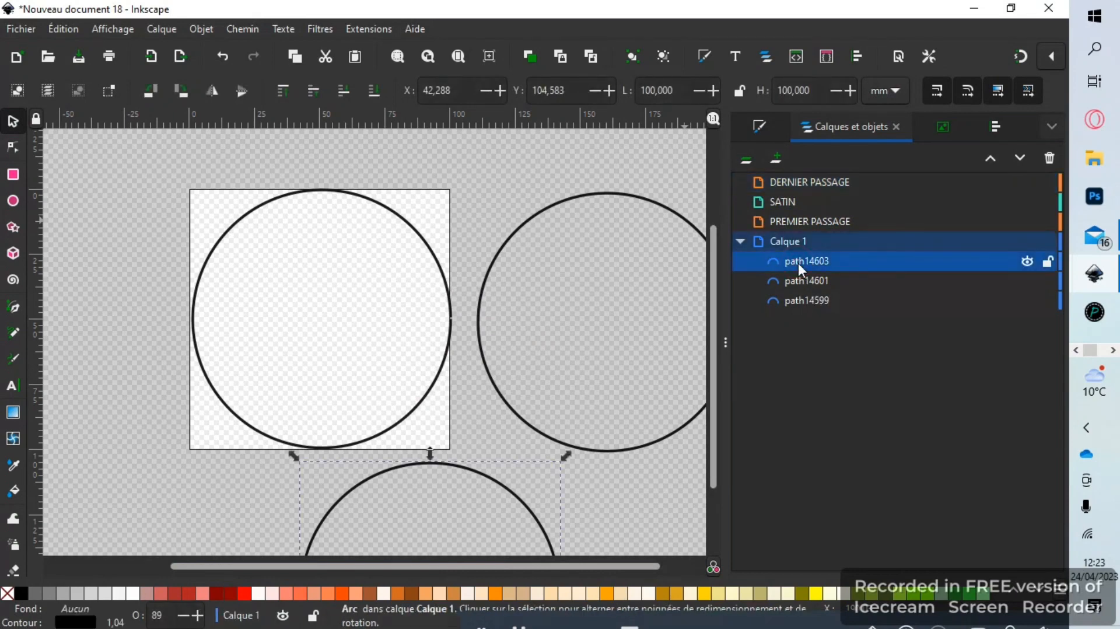
left_click(818, 301)
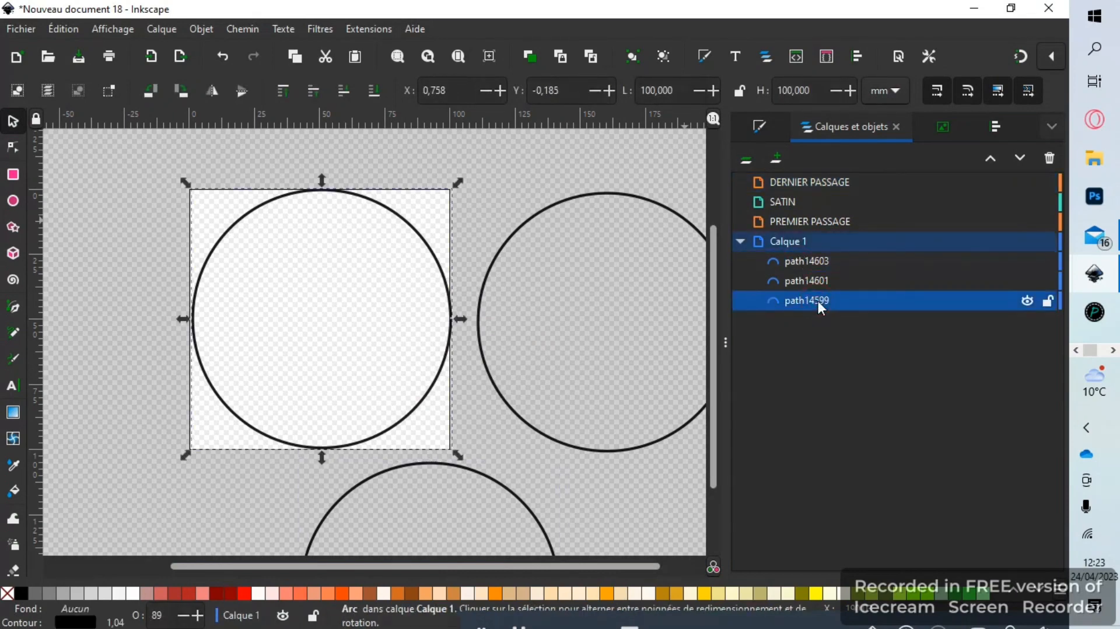
right_click(820, 303)
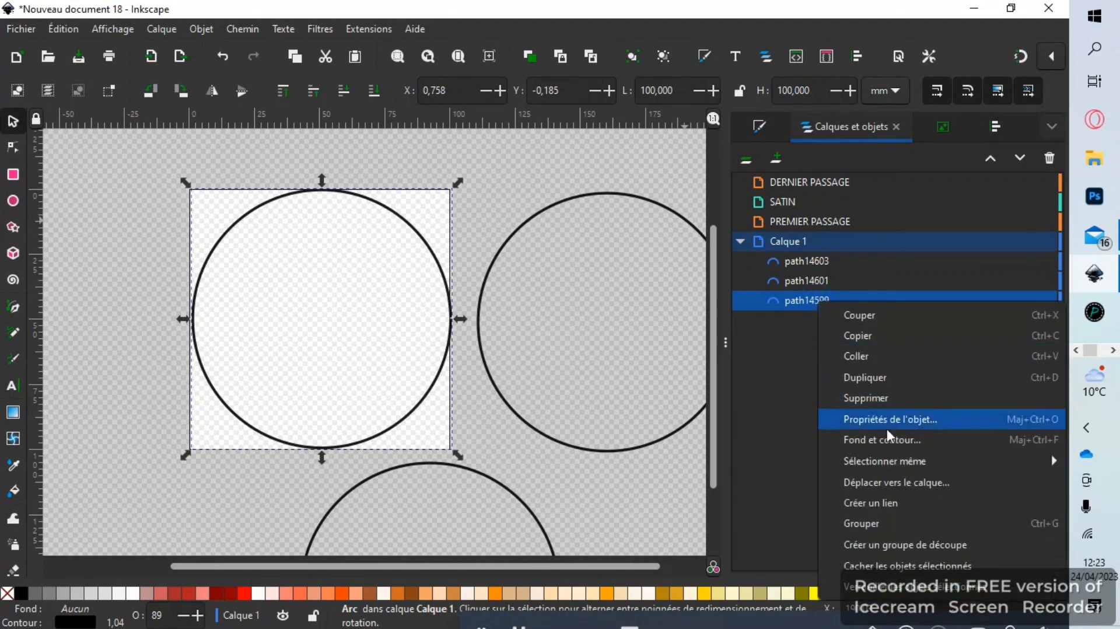
left_click(908, 481)
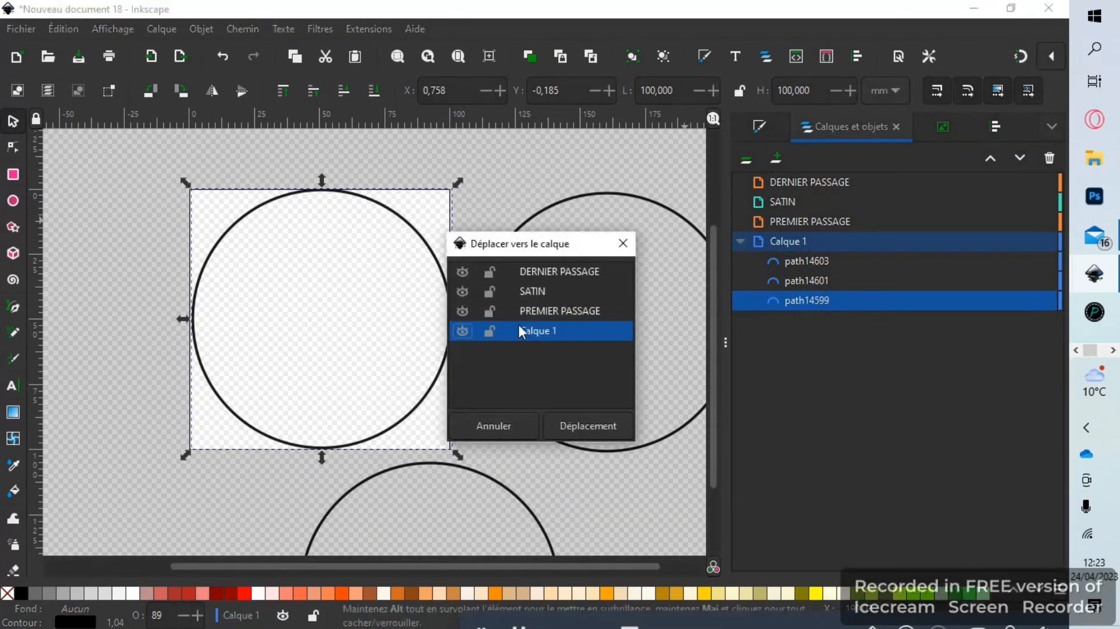
left_click(548, 312)
left_click(587, 426)
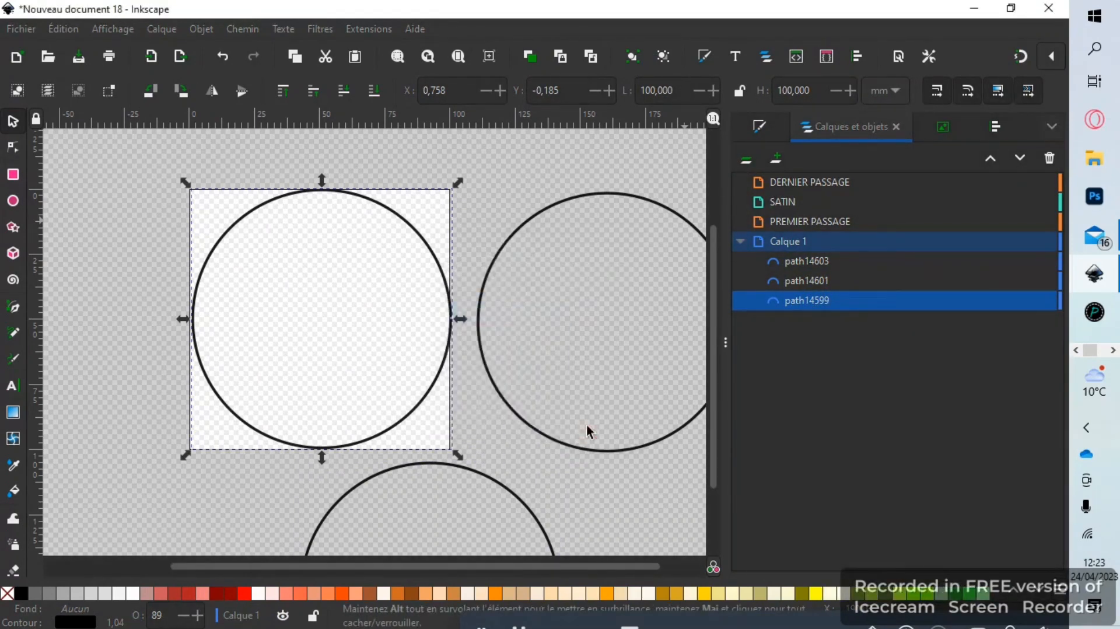
Move the circle below the page from Calque 1 to the SATIN layer
left_click(800, 282)
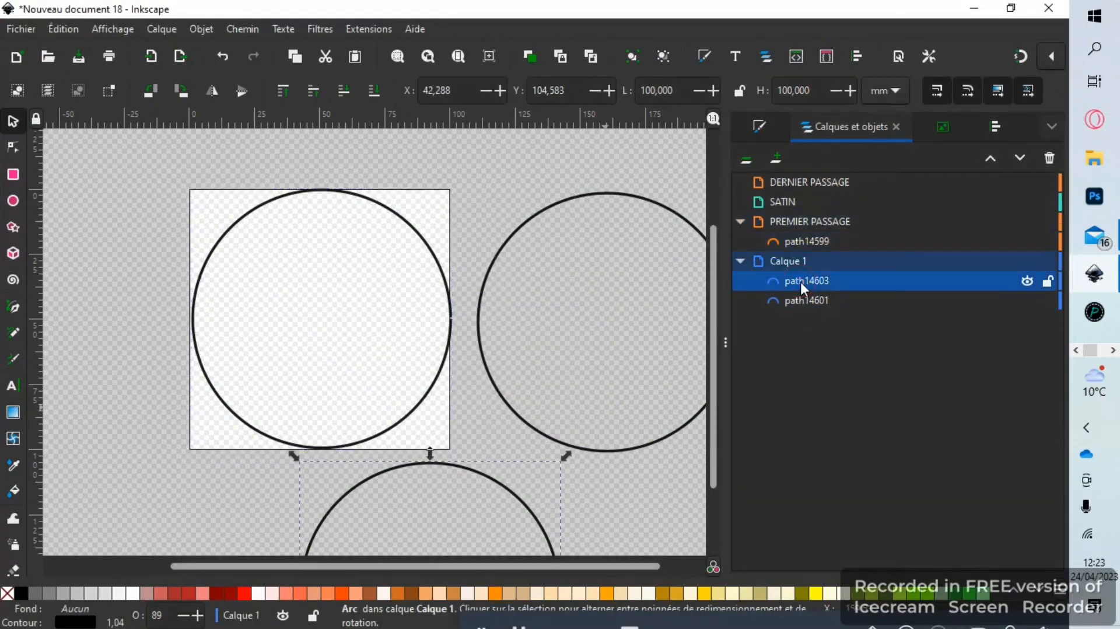
right_click(800, 282)
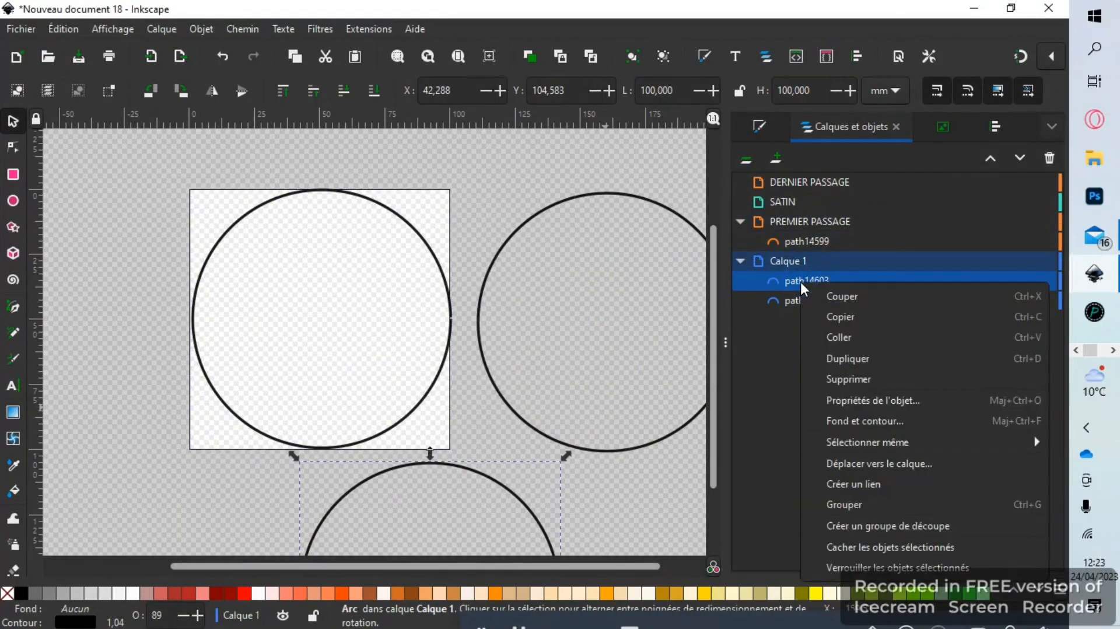
left_click(882, 463)
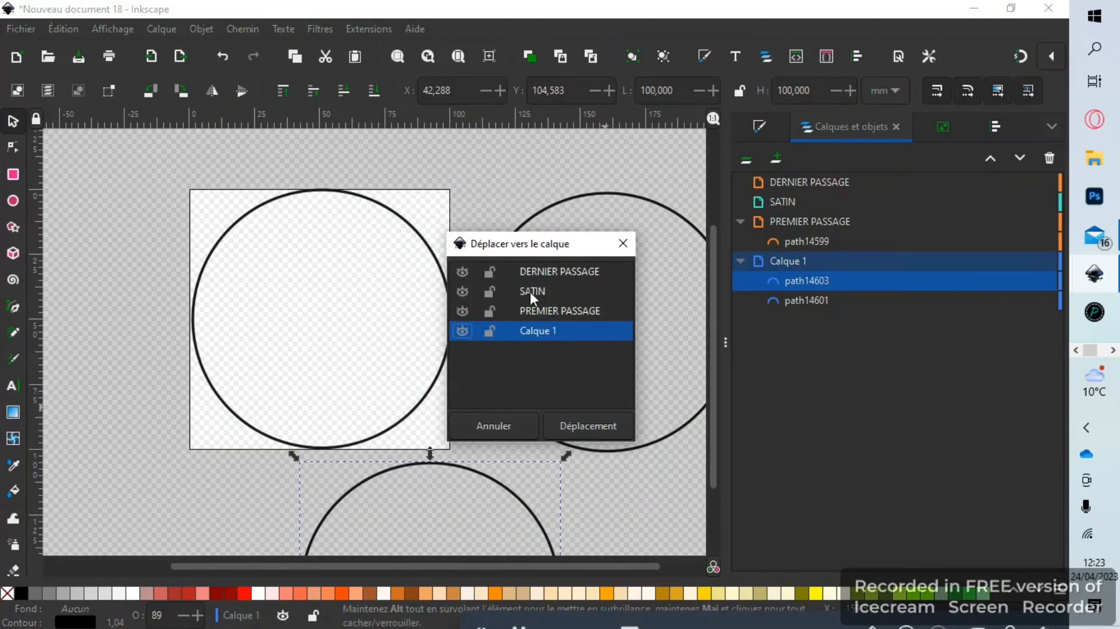
left_click(531, 291)
left_click(587, 425)
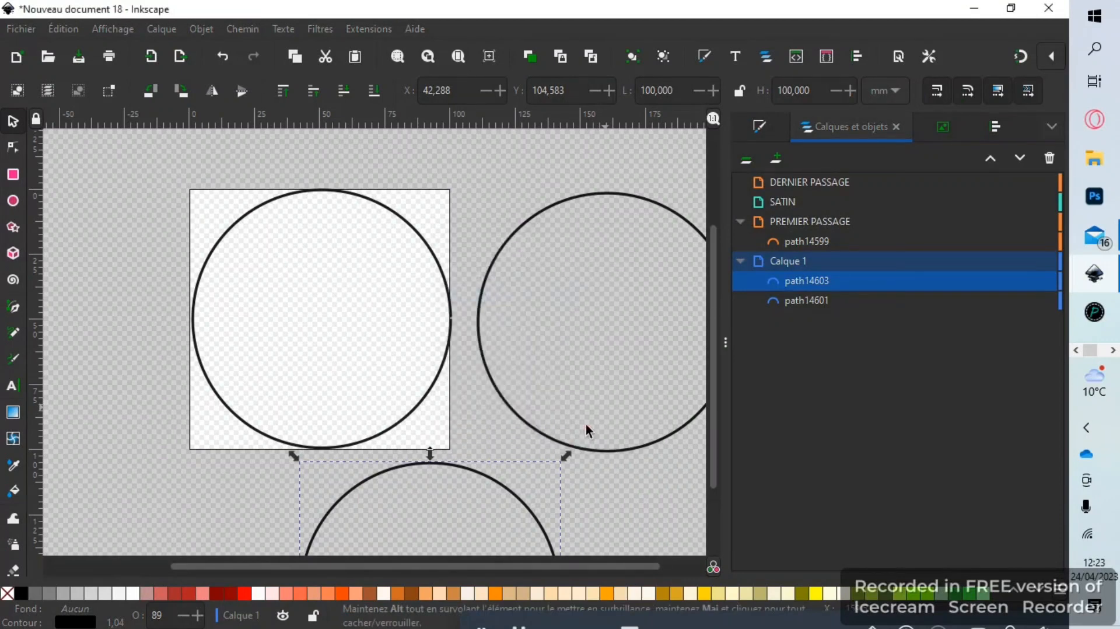
Move the circle beside the page from Calque 1 to the DERNIER PASSAGE layer
left_click(813, 303)
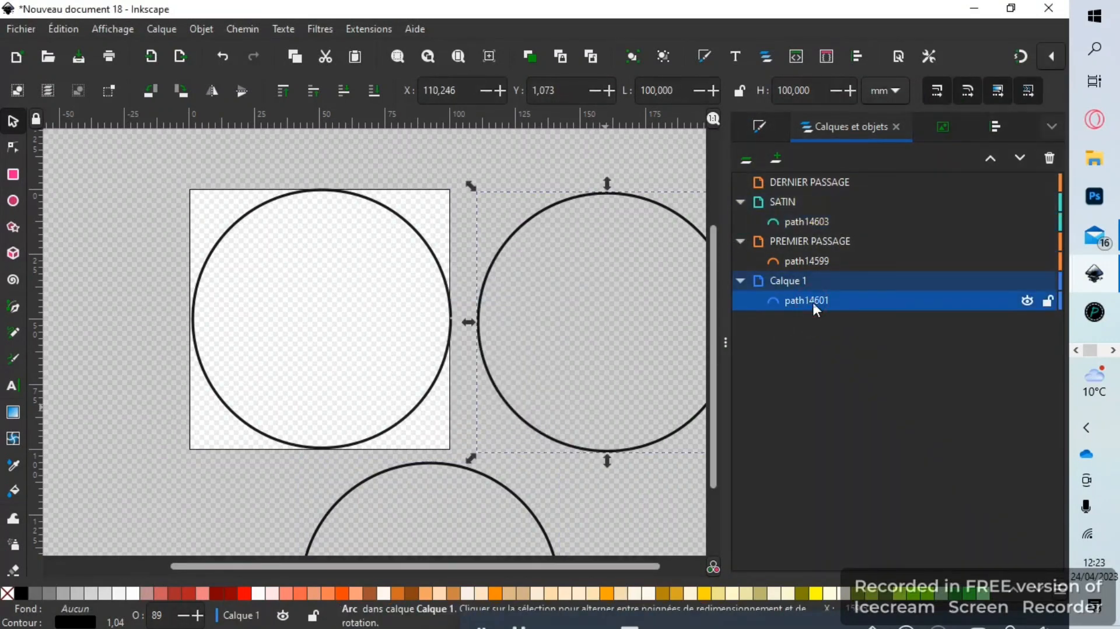
right_click(814, 303)
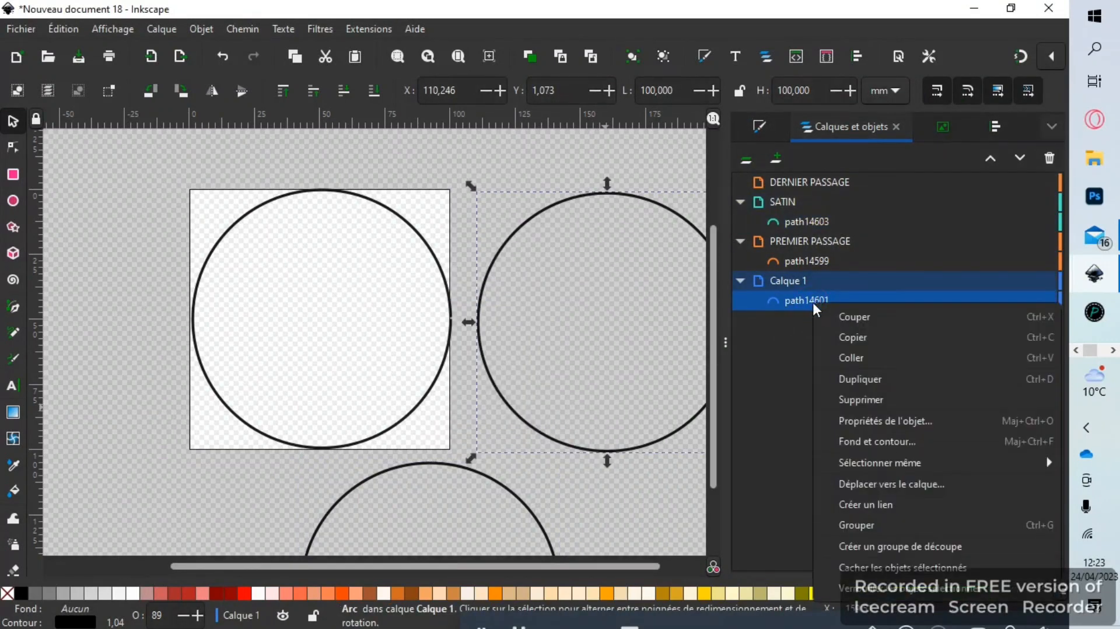
left_click(891, 484)
left_click(532, 275)
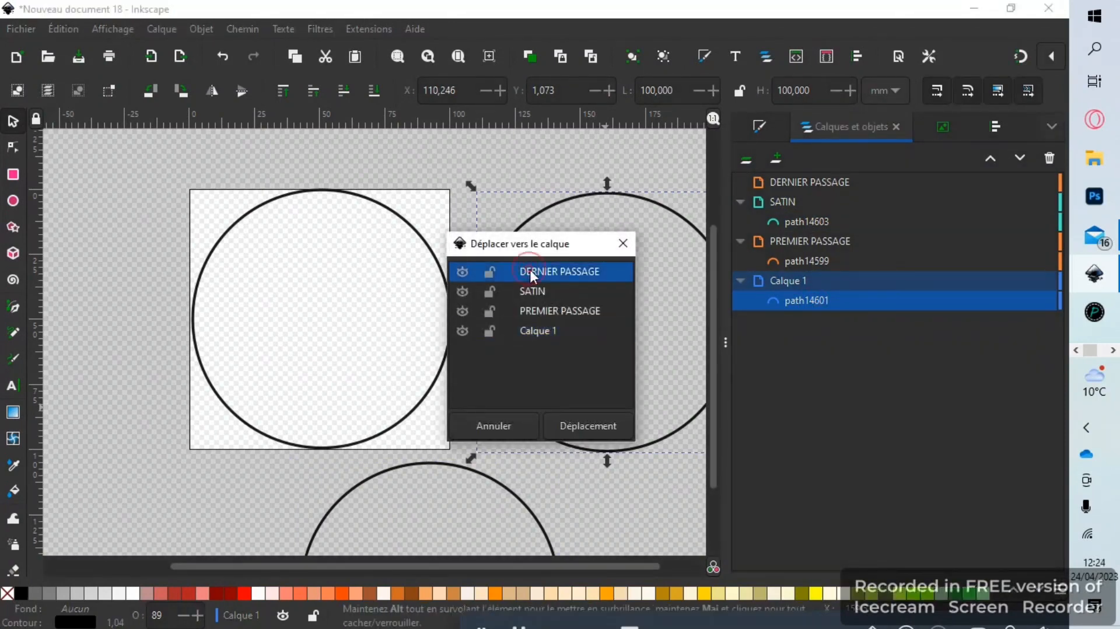
left_click(594, 426)
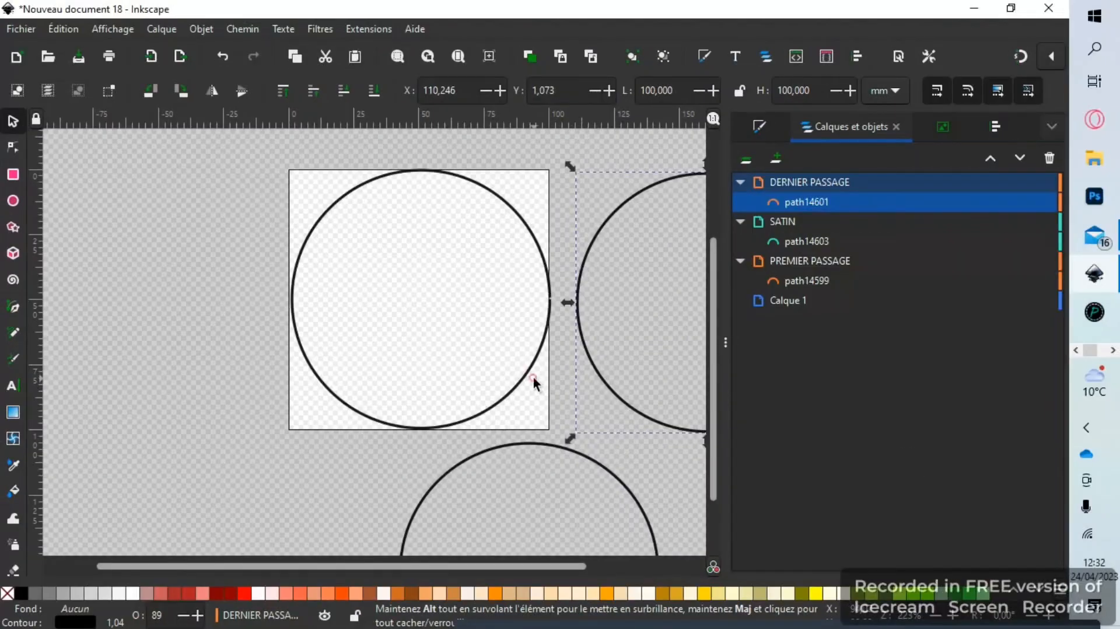
Duplicate the circle on the page in place within the PREMIER PASSAGE layer
left_click(533, 379)
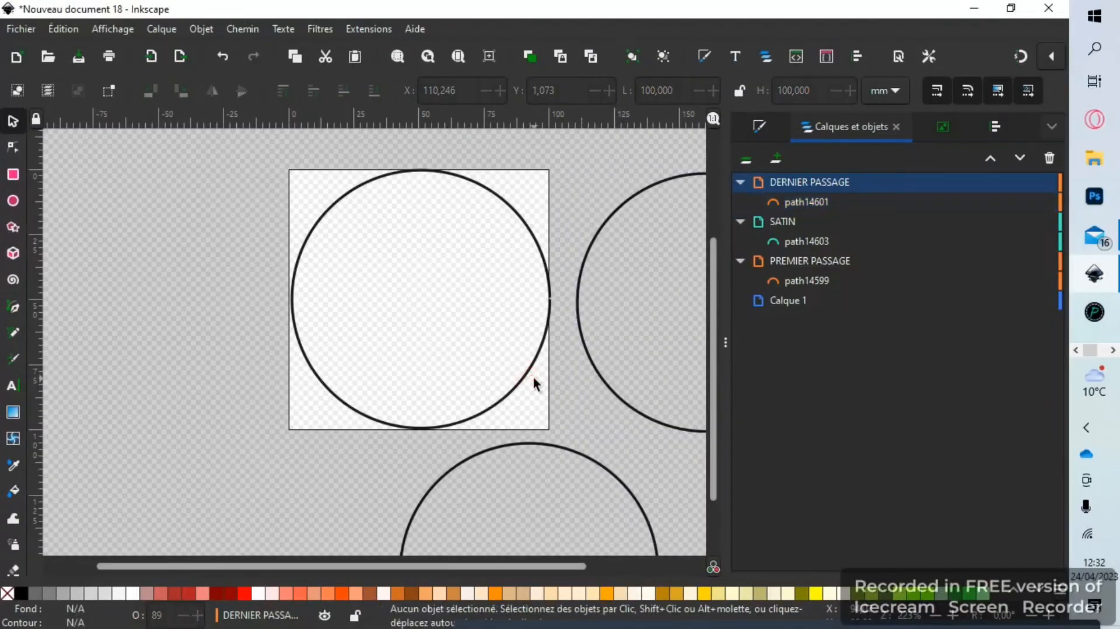
left_click(515, 390)
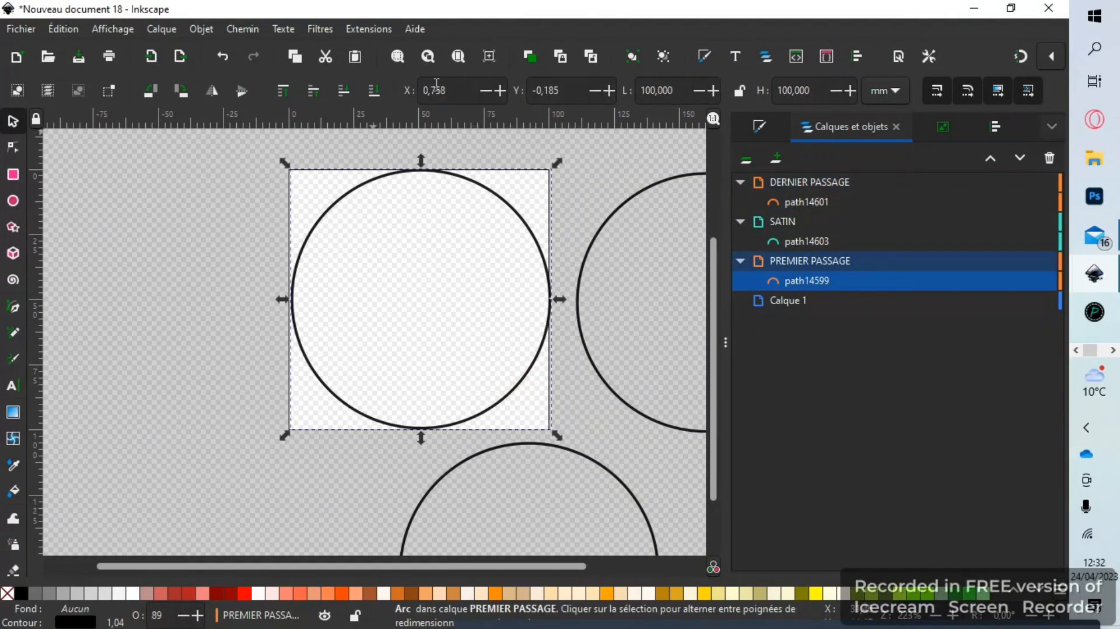
left_click(535, 51)
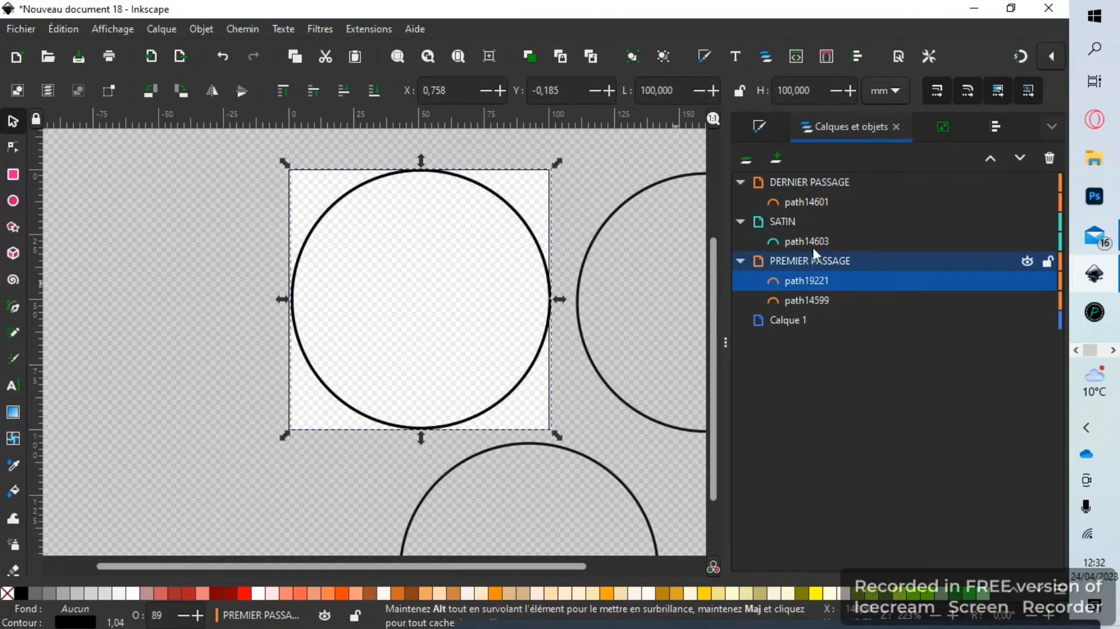
Add a layer named 2EME PASSAGE above the PREMIER PASSAGE layer
left_click(778, 158)
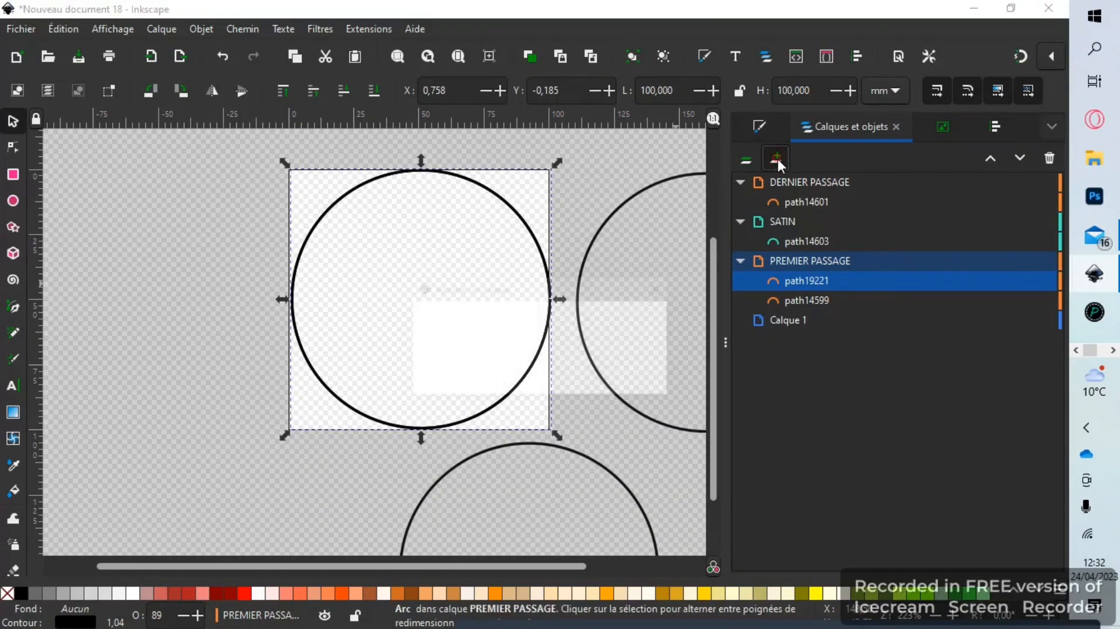
type("2")
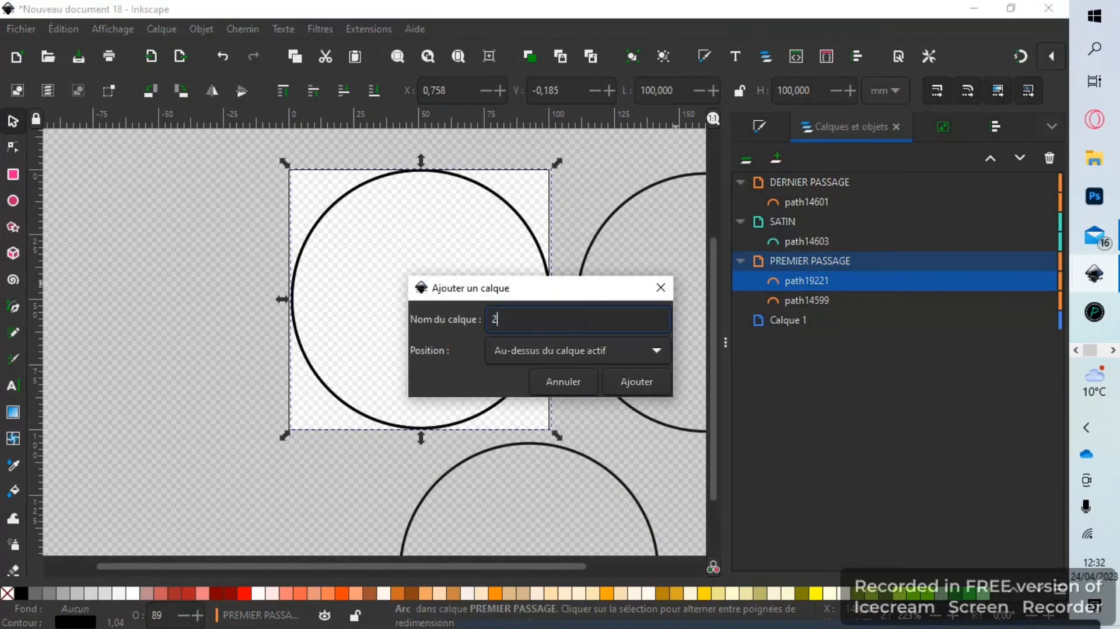
type("EME PASSAGE")
left_click(625, 379)
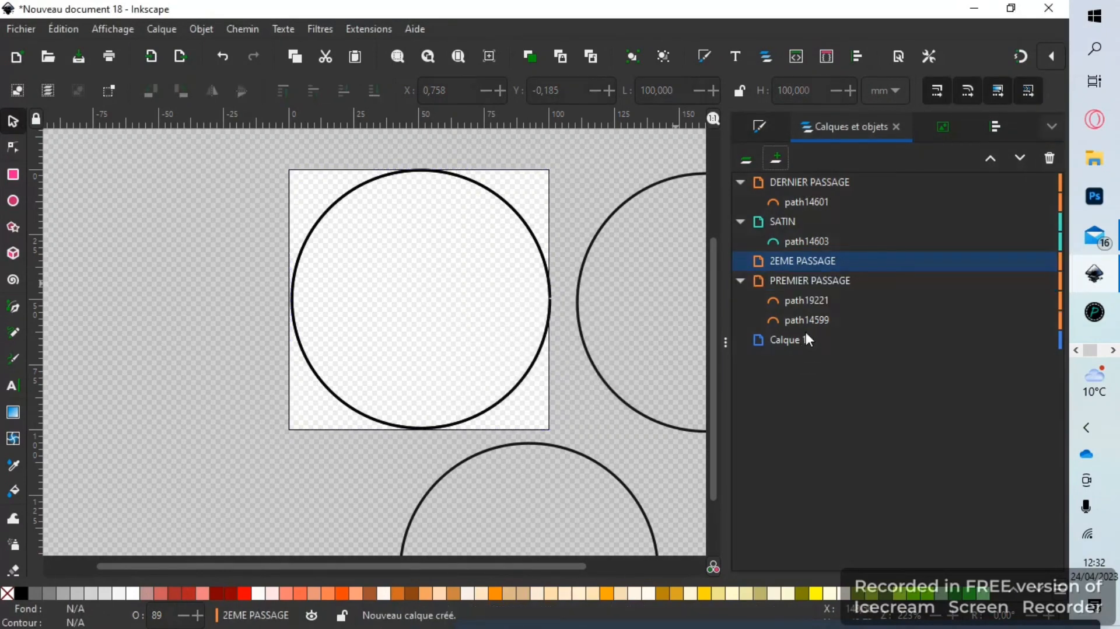
Move the original page circle, path14599, from PREMIER PASSAGE to the 2EME PASSAGE layer
left_click(811, 316)
right_click(810, 316)
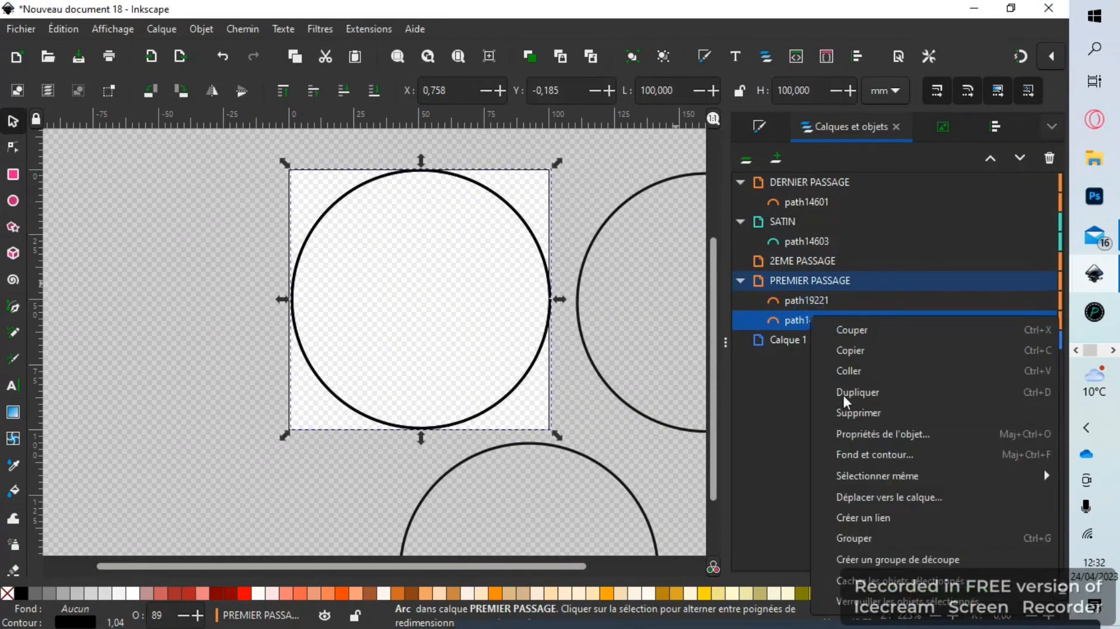
left_click(891, 502)
left_click(551, 309)
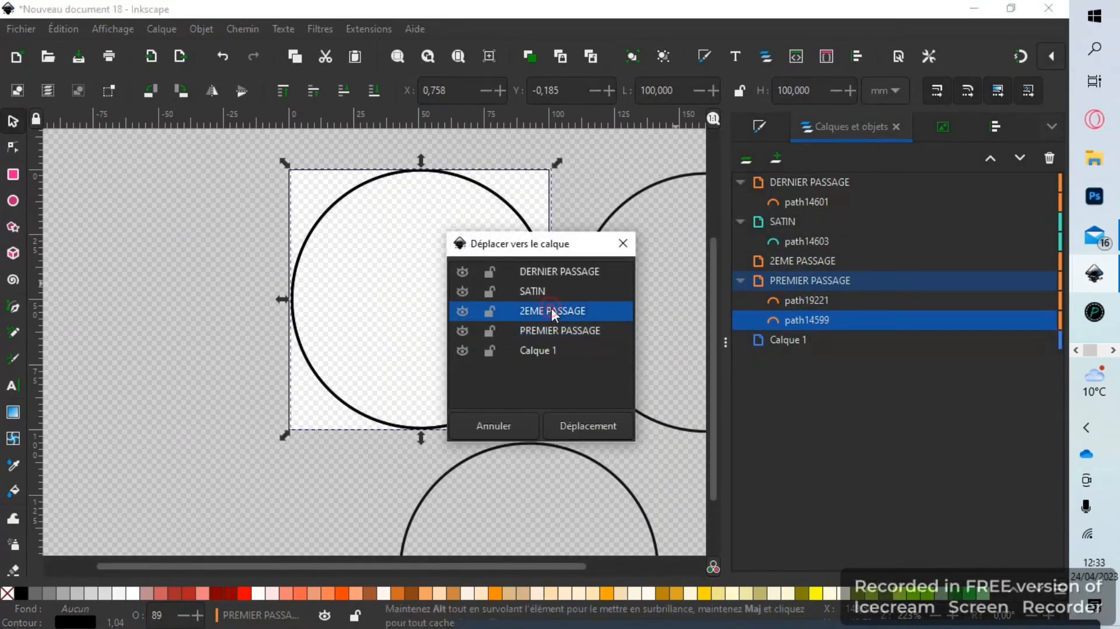
left_click(596, 425)
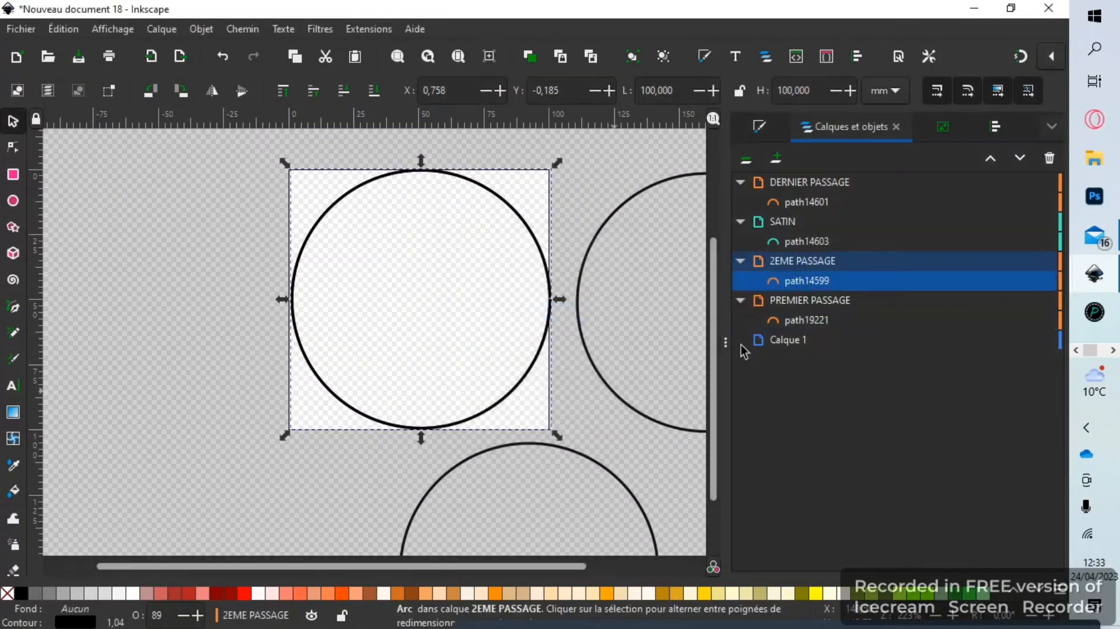
Set the PREMIER PASSAGE circle's stroke width to 1 mm and give it the 1 1 dotted dash pattern
left_click(802, 308)
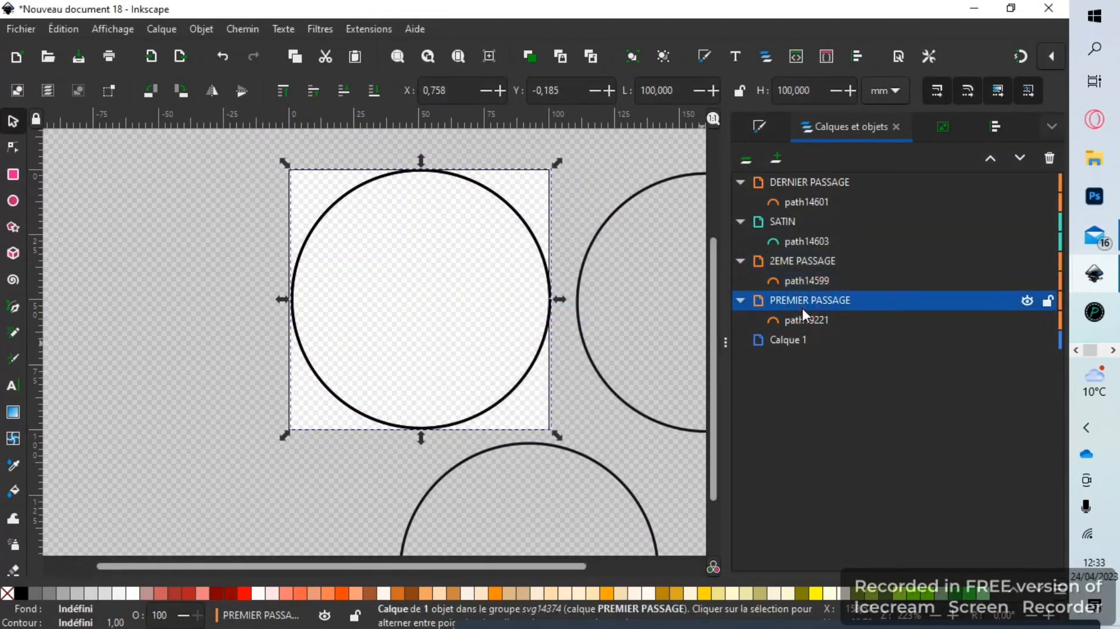
left_click(814, 318)
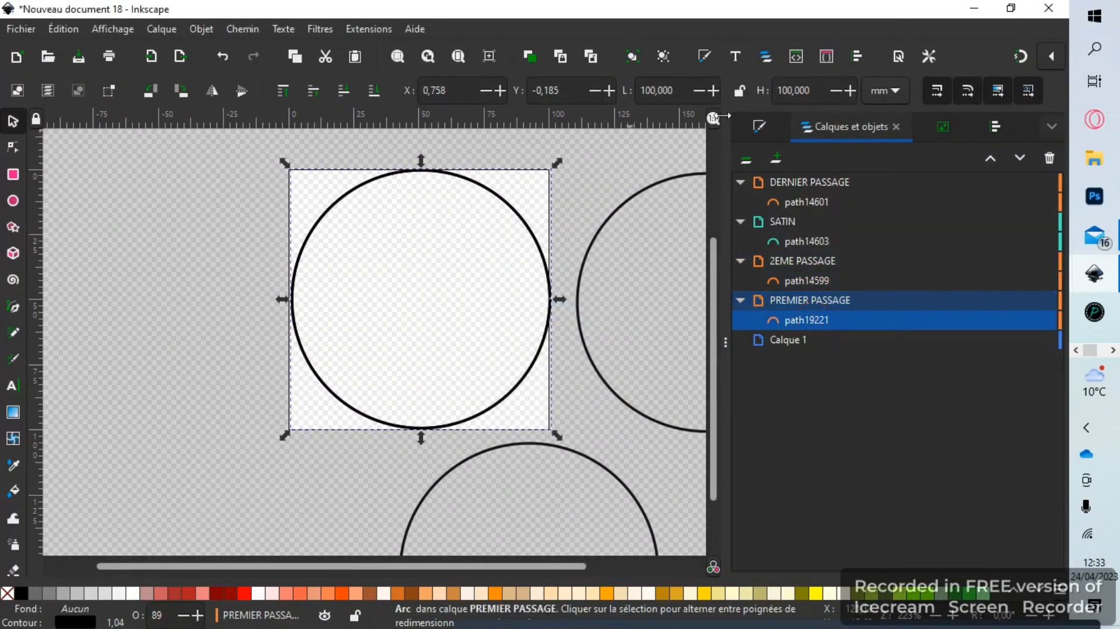
left_click(757, 127)
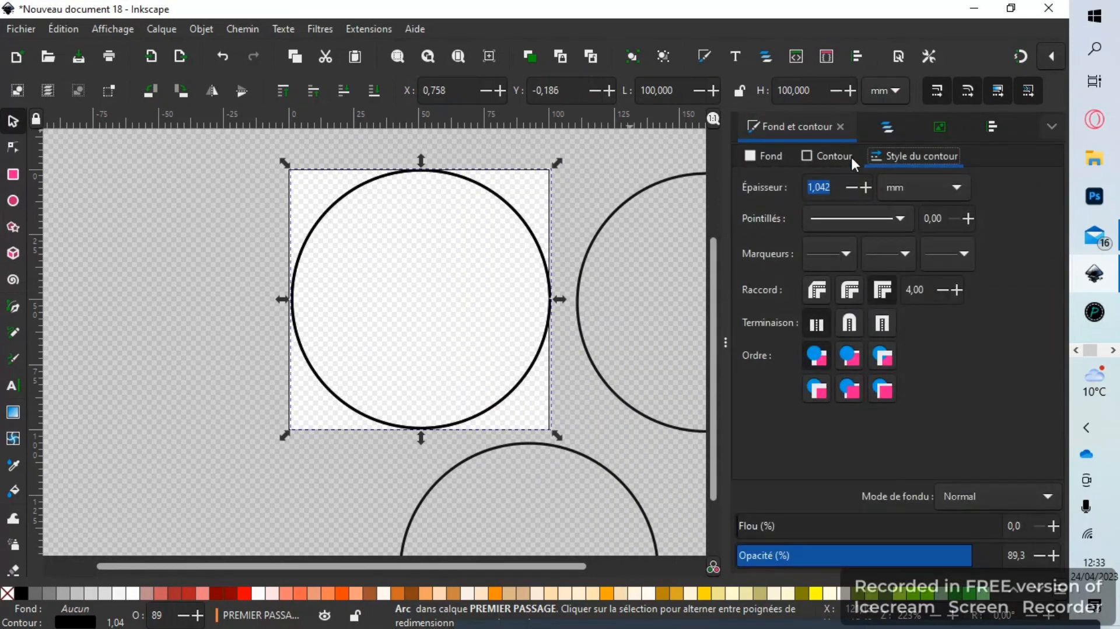
left_click(831, 187)
left_click(838, 187)
key("BackSpace")
key("BackSpace")
key("BackSpace")
key("BackSpace")
left_click(838, 221)
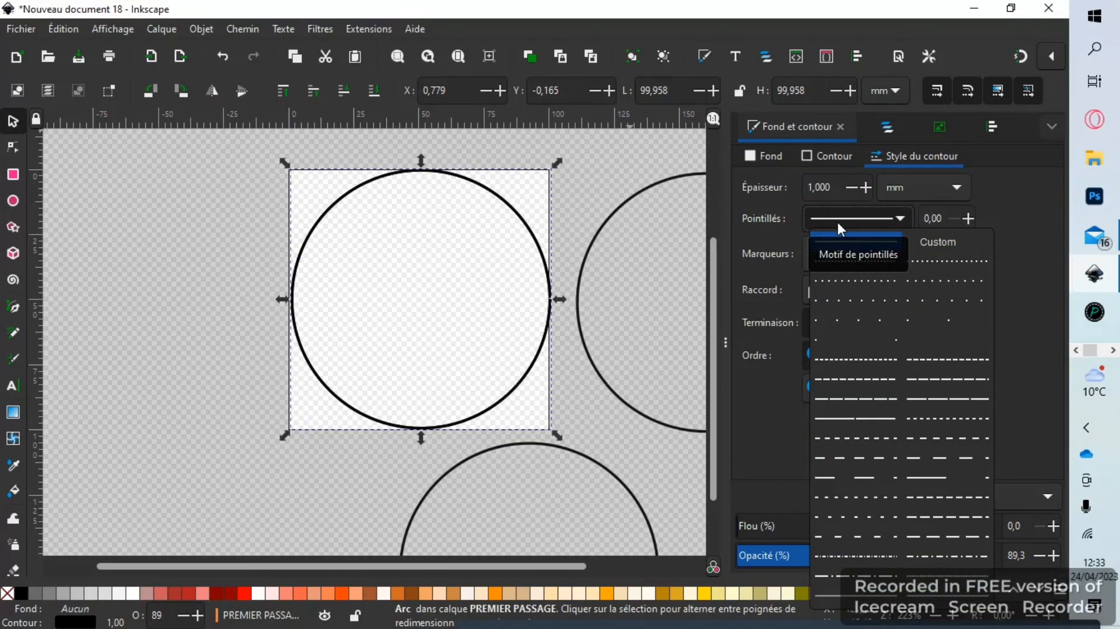
left_click(869, 262)
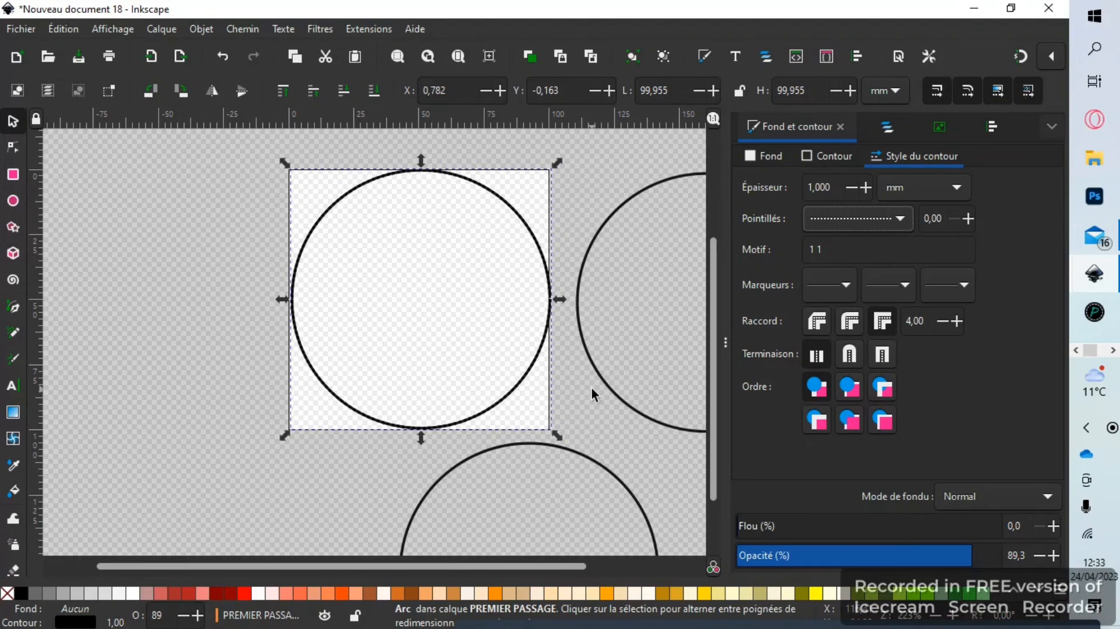
Give the 2EME PASSAGE circle a red stroke, 1 mm wide, with the 1 1 dotted dash pattern
left_click(880, 129)
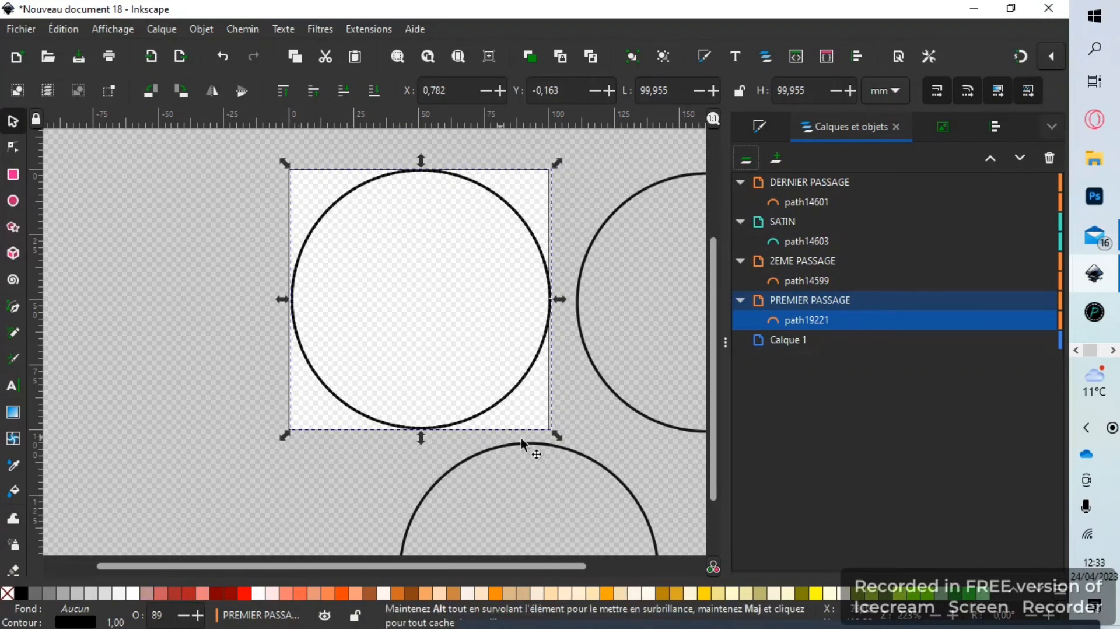
left_click(650, 417)
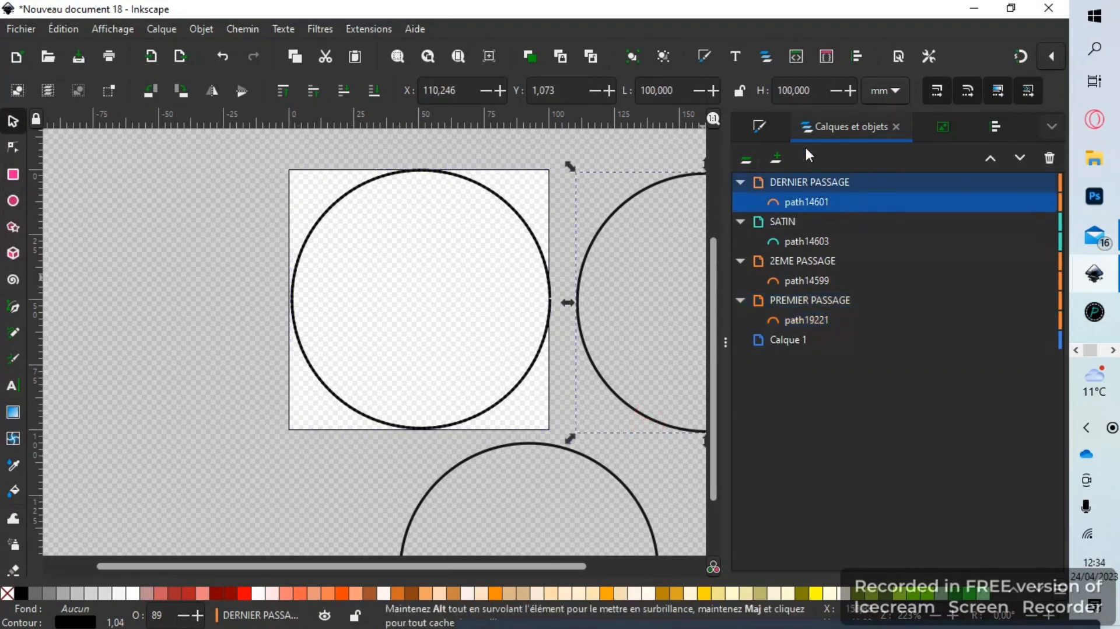
left_click(819, 280)
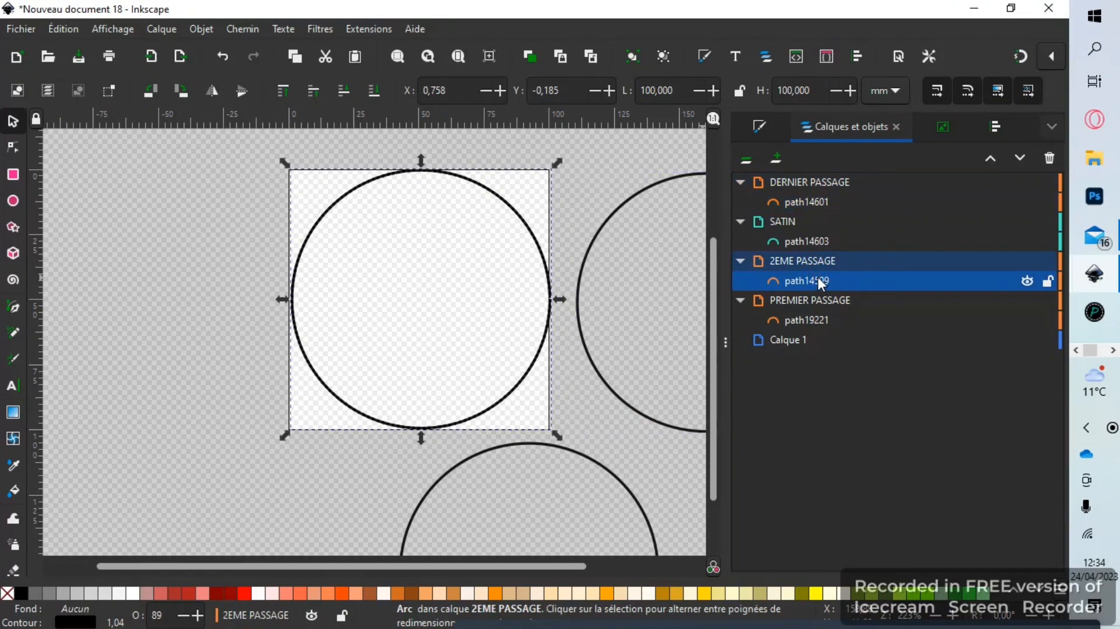
left_click(763, 126)
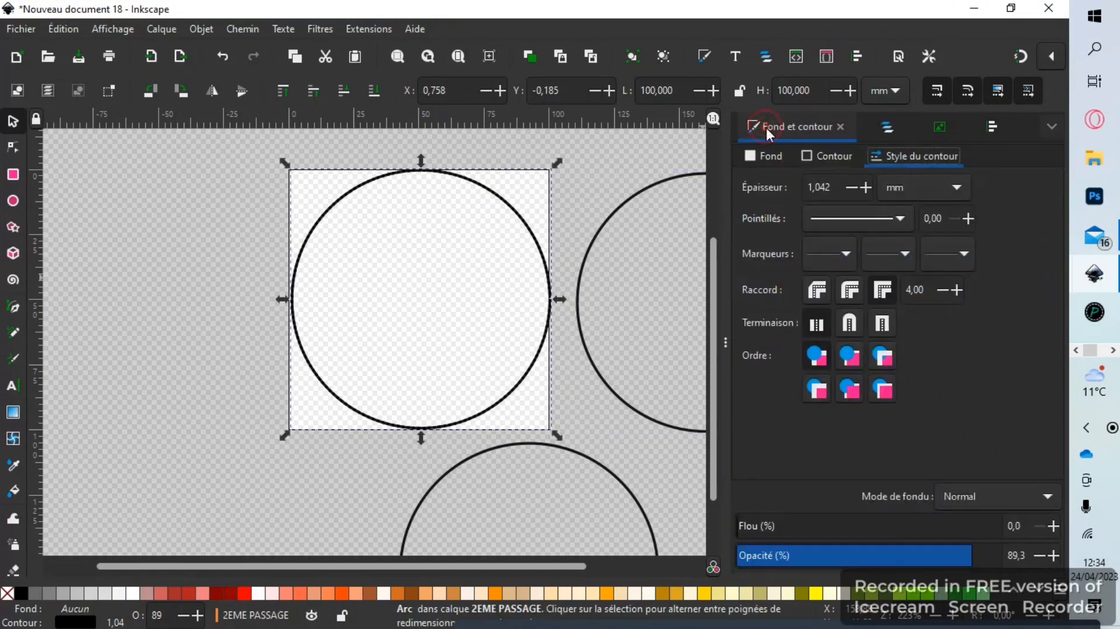
left_click(838, 188)
key("BackSpace")
key("BackSpace")
key("BackSpace")
key("BackSpace")
left_click(846, 216)
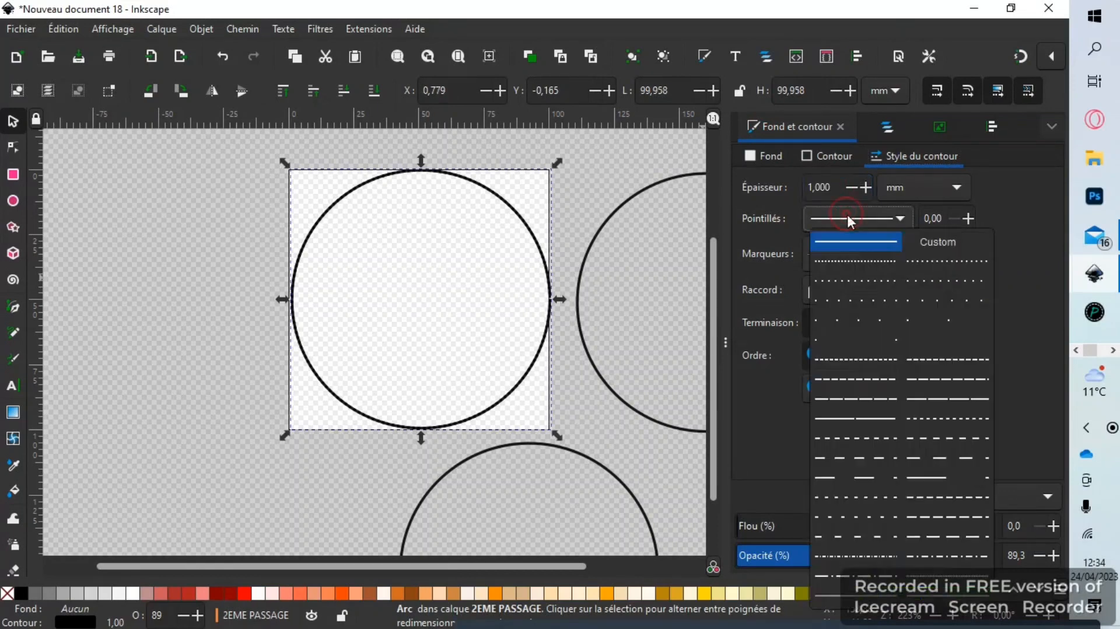
left_click(865, 260)
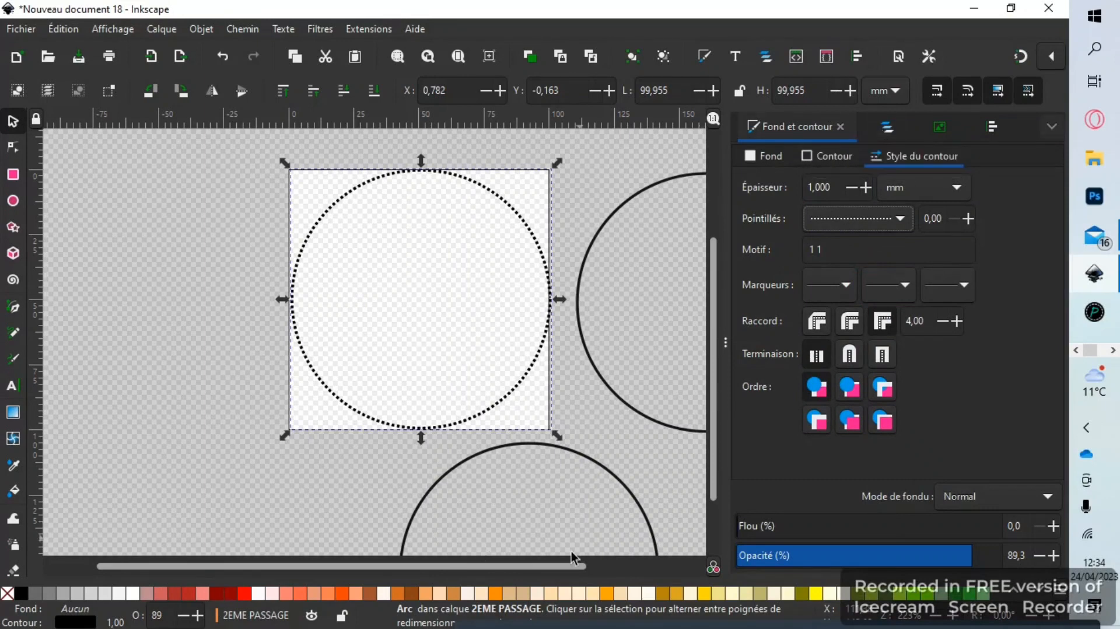
left_click(243, 595, "shift")
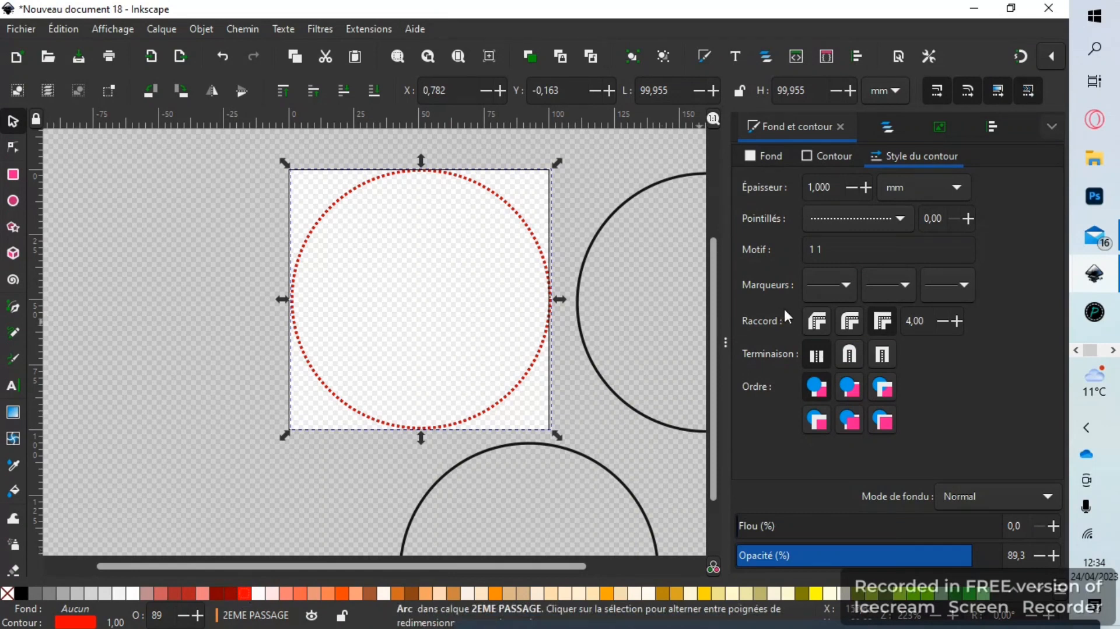
left_click(888, 126)
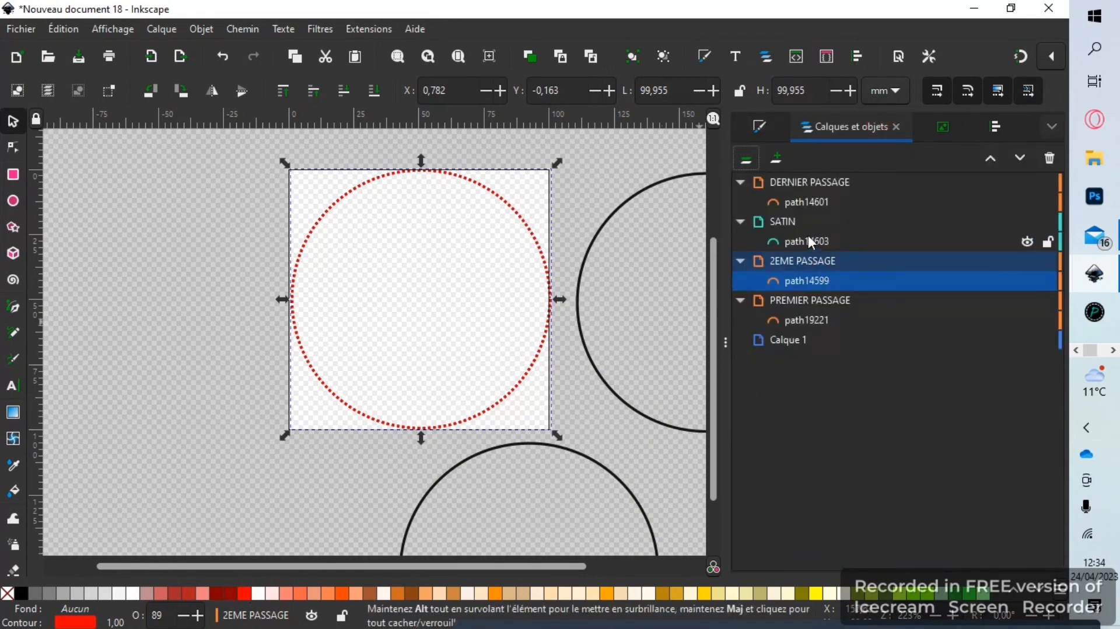
Give the SATIN layer's circle, path14603, a yellow (#FFFF00) stroke 2 mm wide
left_click(822, 201)
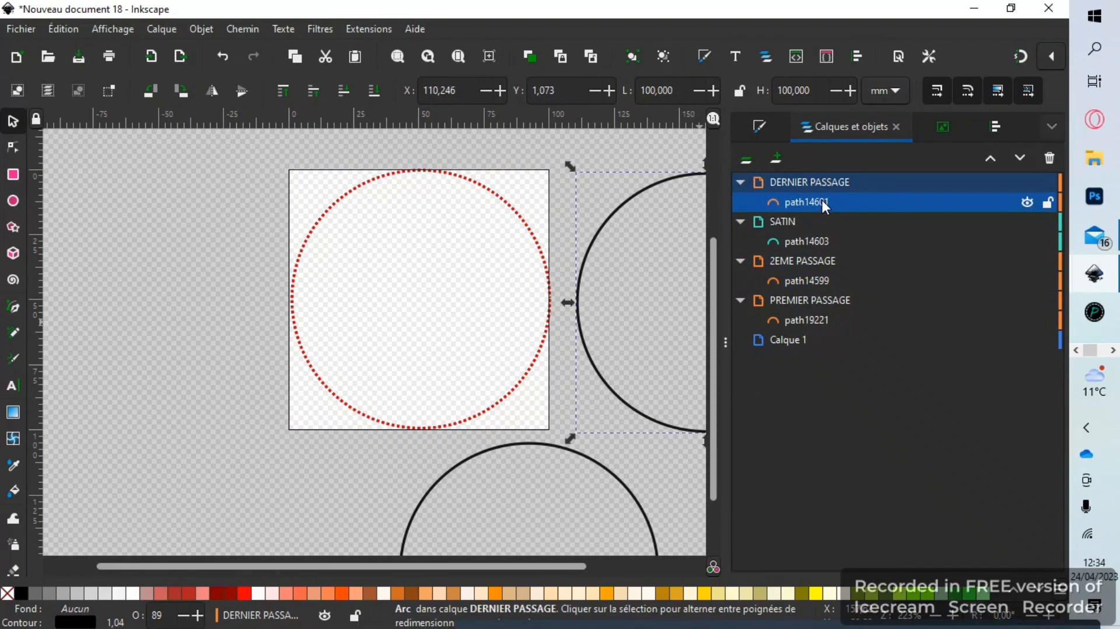
left_click(804, 241)
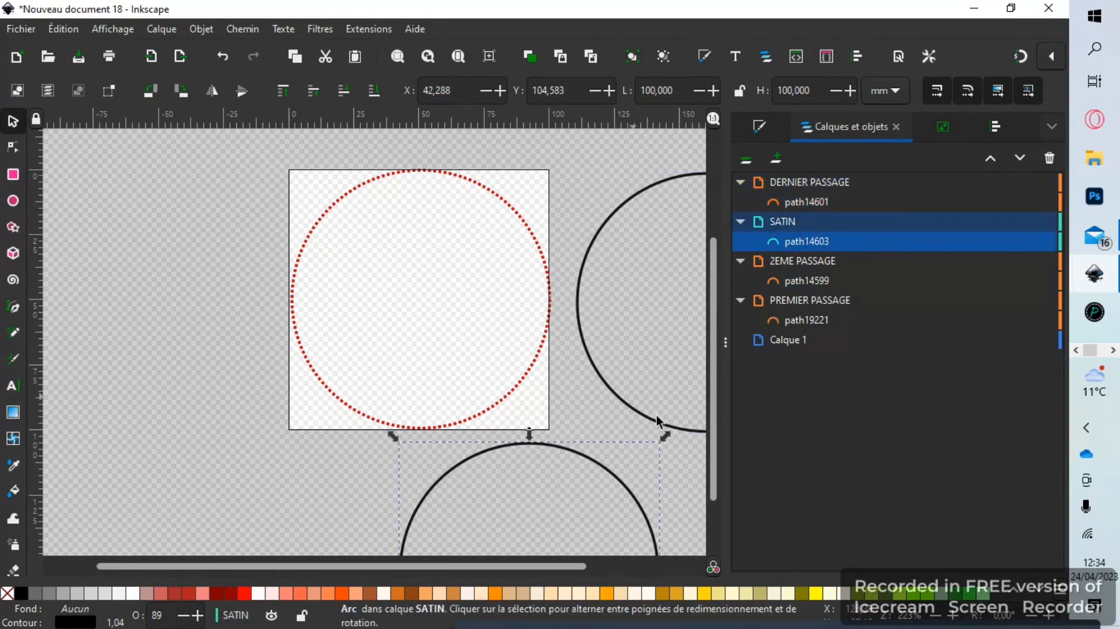
left_click(621, 463)
left_click(621, 482)
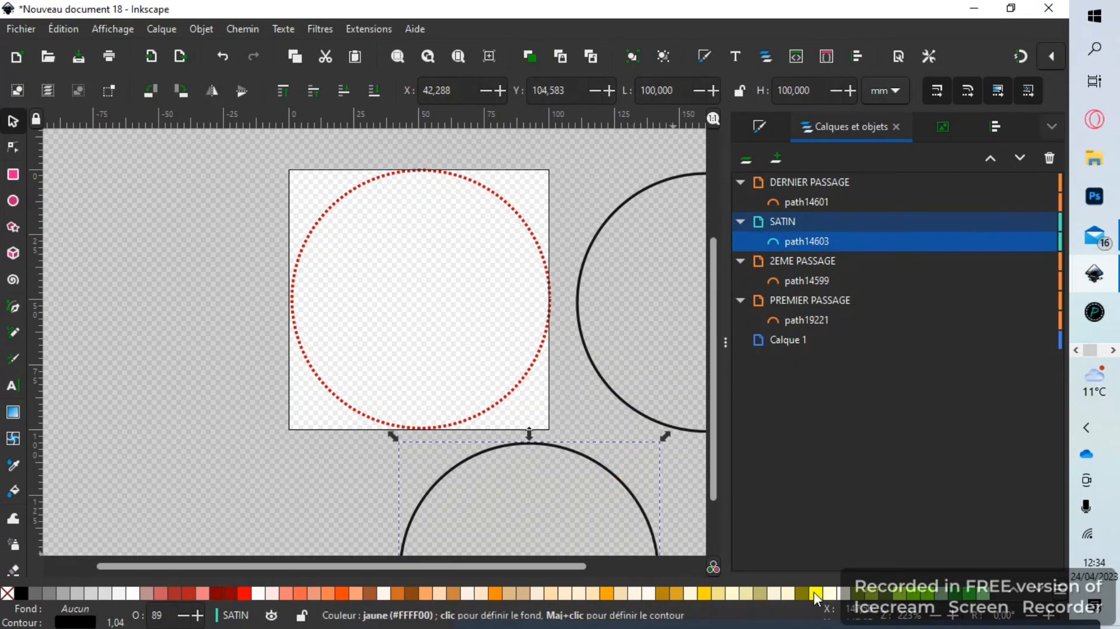
left_click(815, 593, "shift")
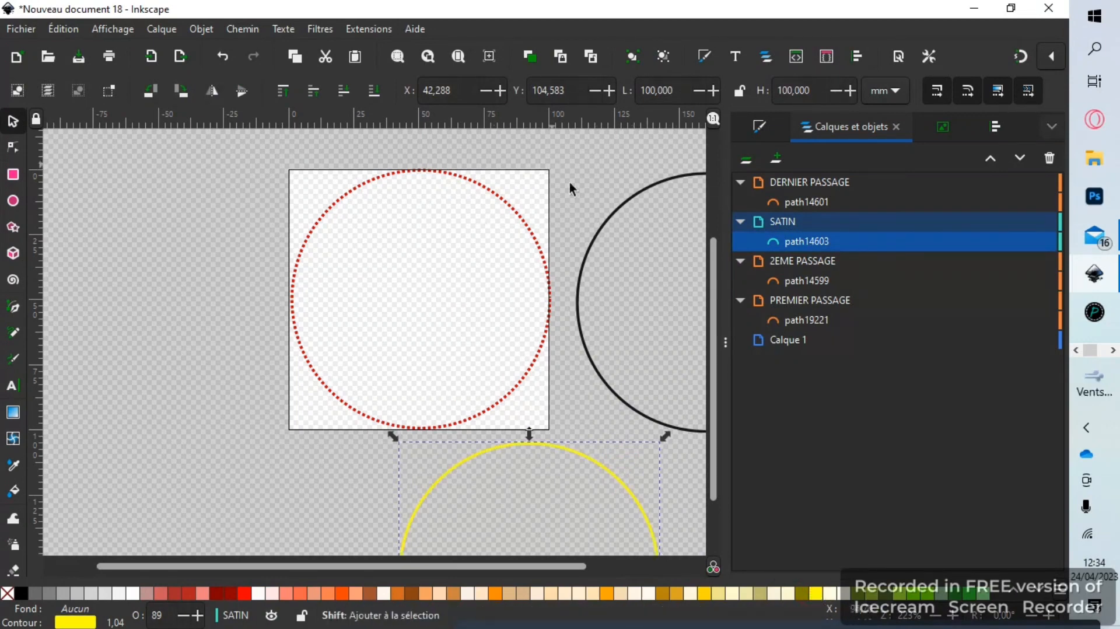
left_click(765, 123)
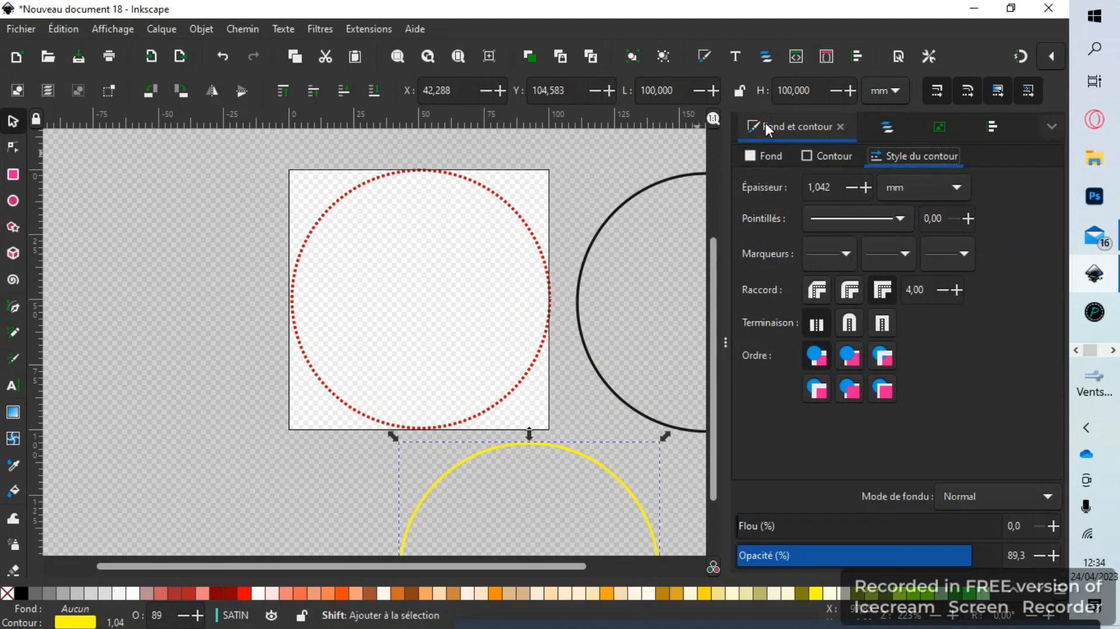
left_click(840, 187)
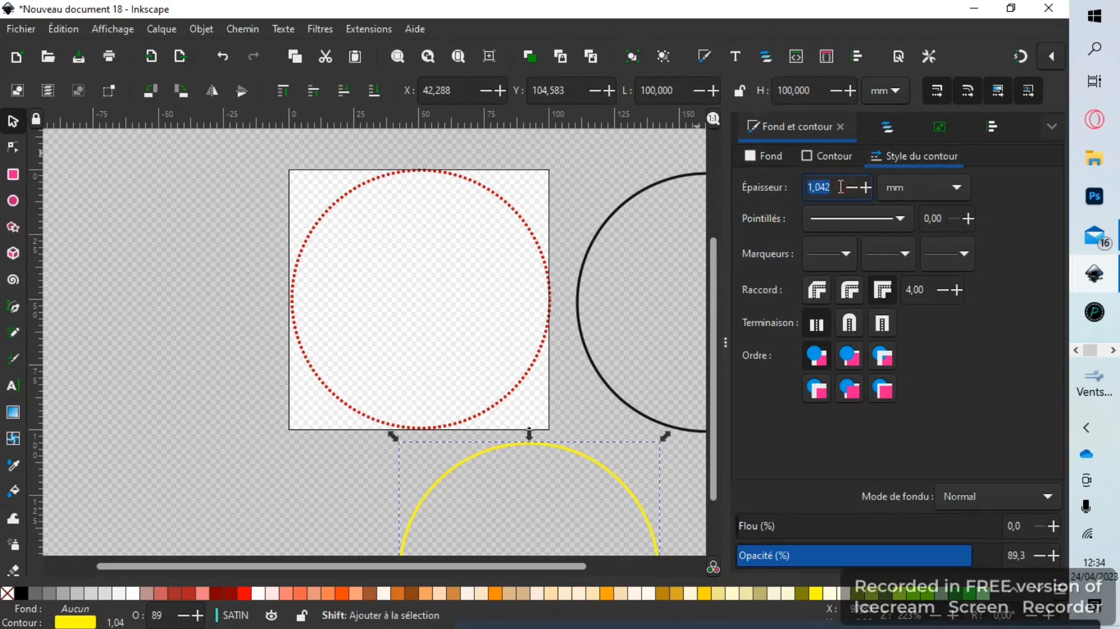
type("2")
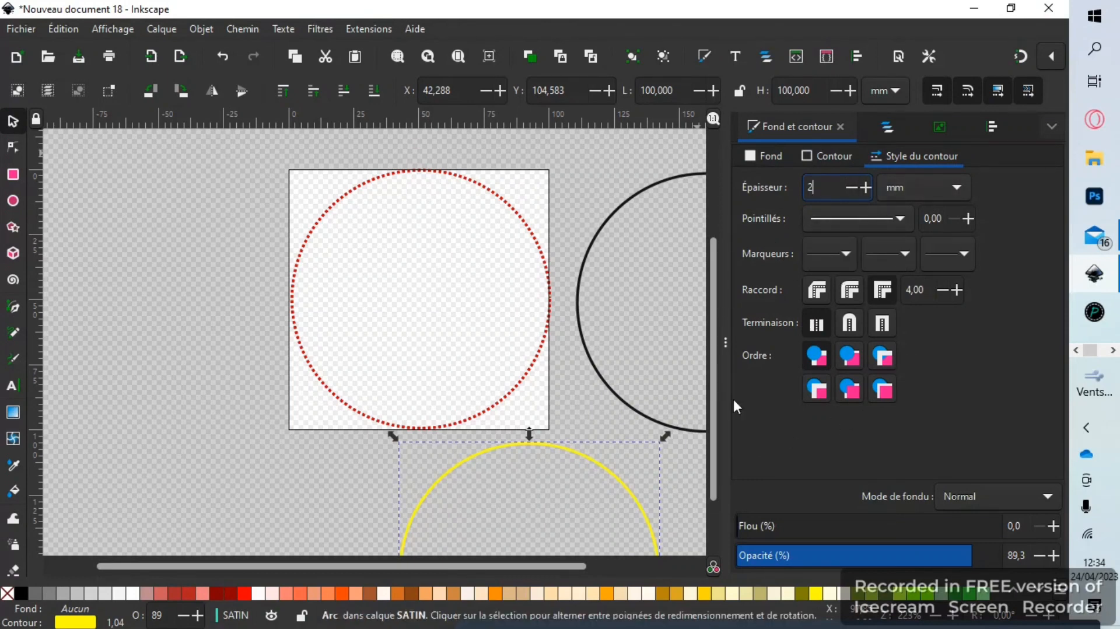
Convert the yellow SATIN circle from a line to an Ink/Stitch satin column and move it over the red circle on the page
left_click(365, 31)
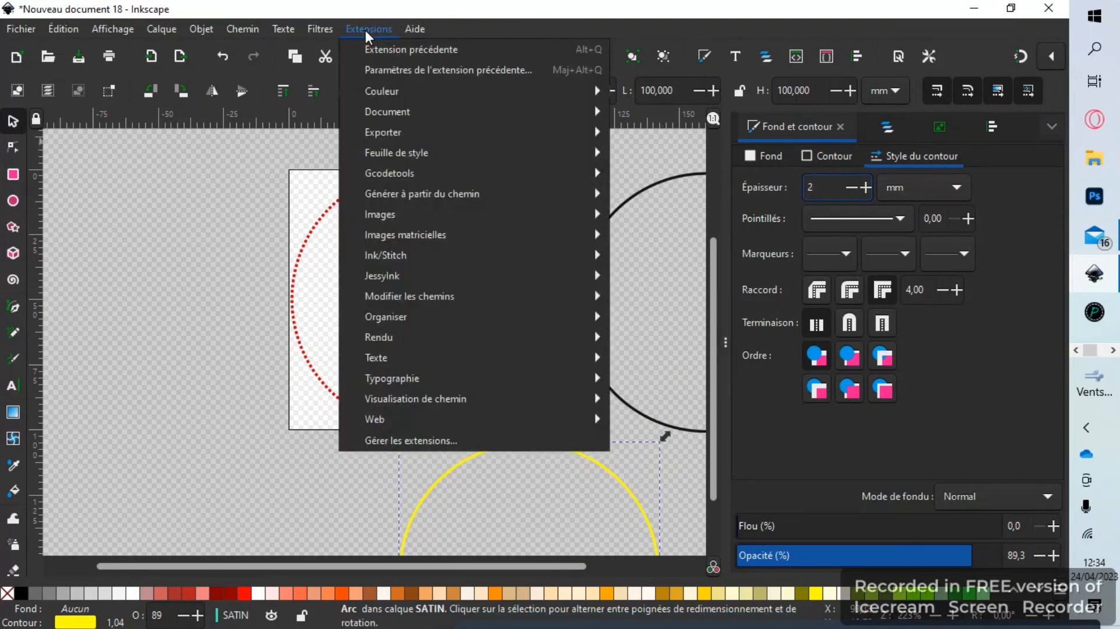
mouse_move(504, 251)
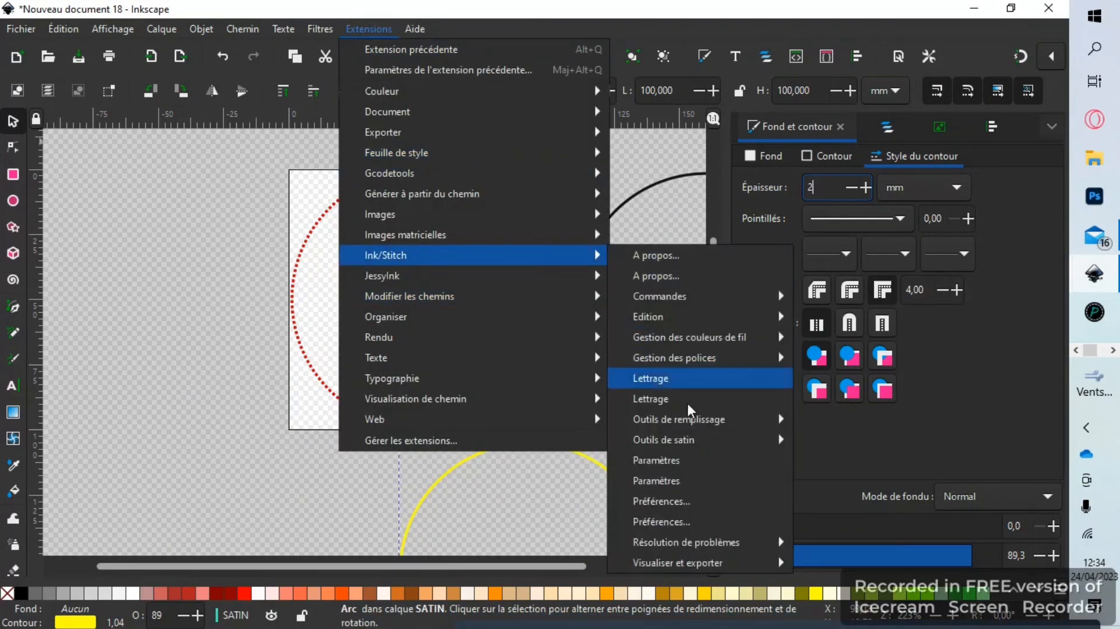
mouse_move(733, 440)
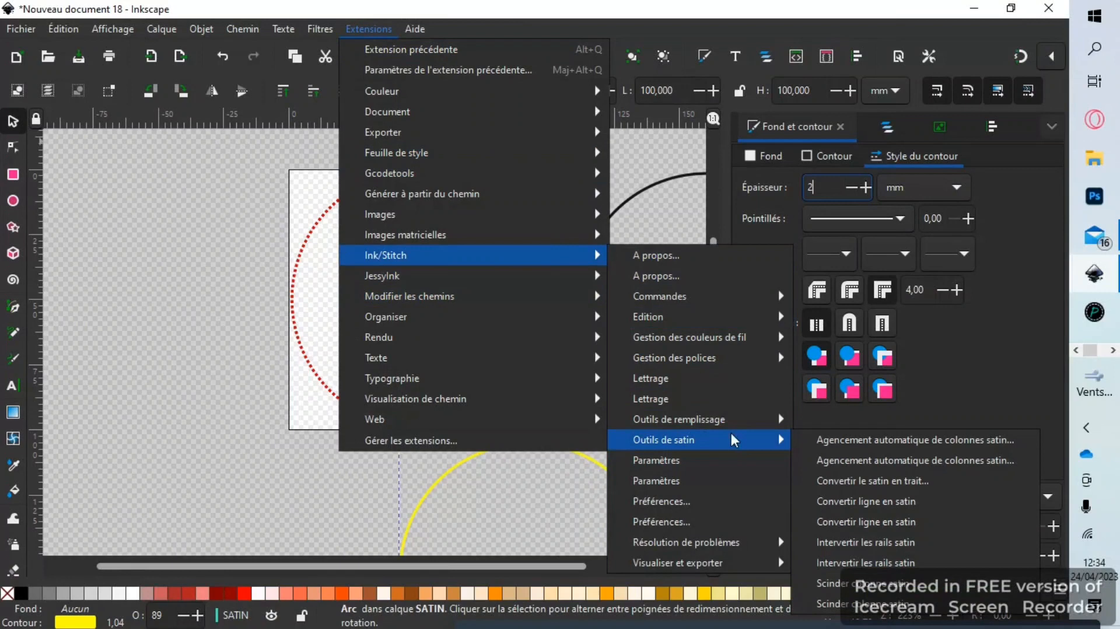
left_click(883, 502)
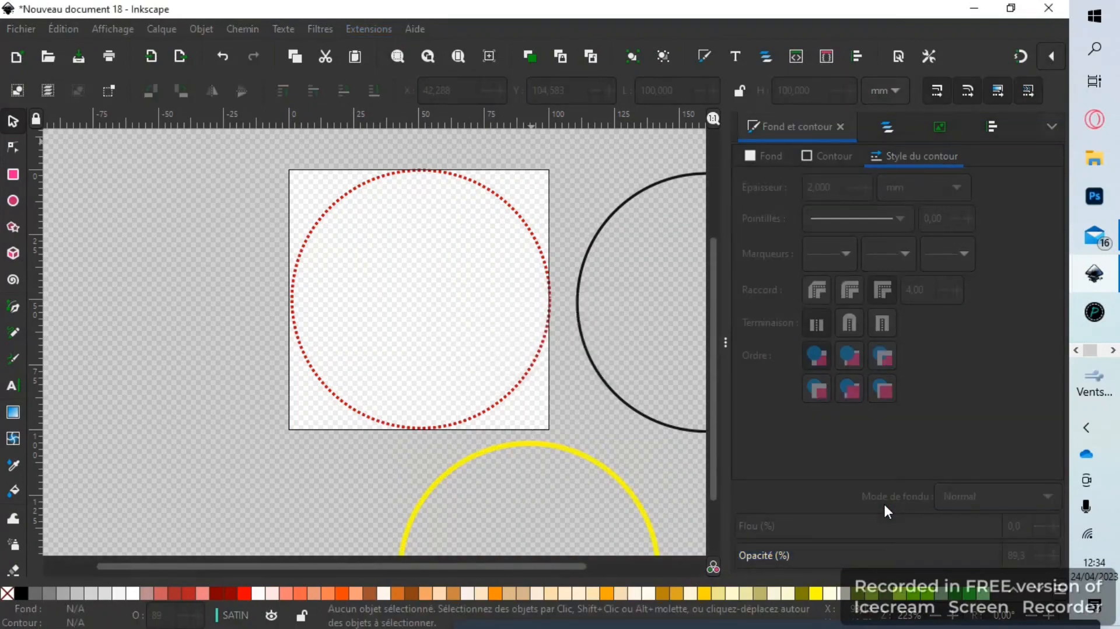
left_click(572, 450)
left_click_drag(572, 450, 446, 166)
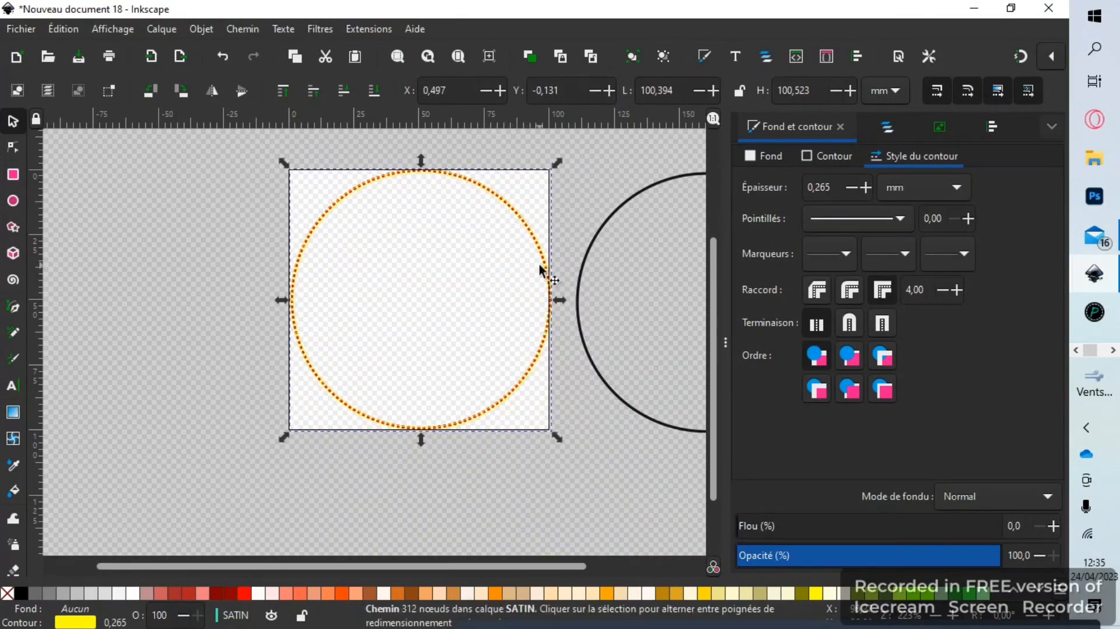
Reduce the stroke width of the 2EME PASSAGE and PREMIER PASSAGE circles together to 0.4 mm
scroll(539, 264, "up", 6)
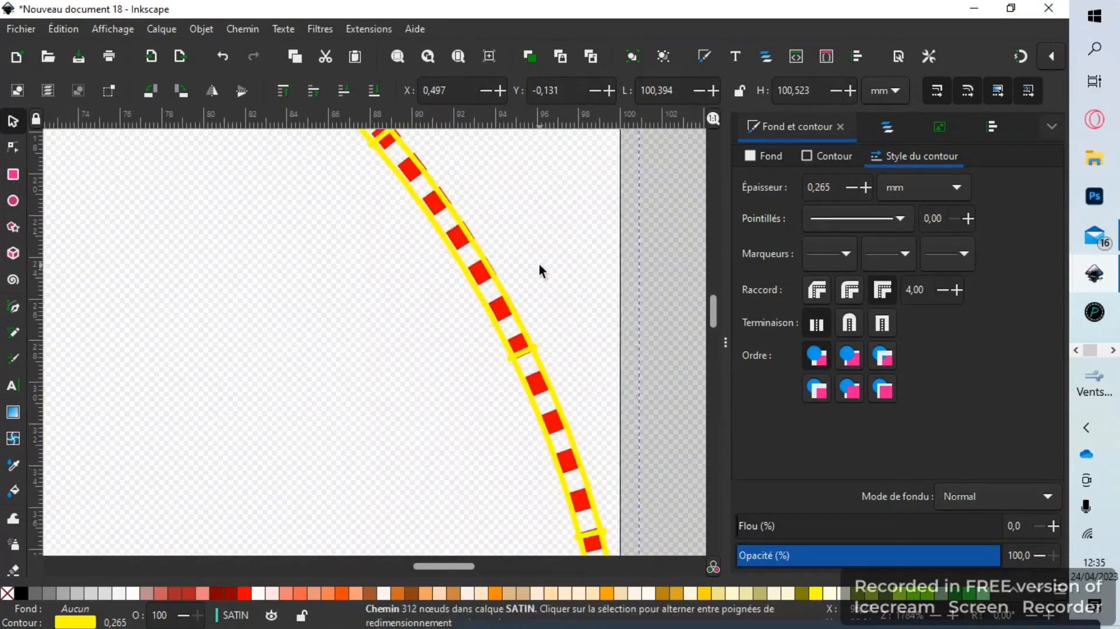
scroll(539, 265, "up", 1)
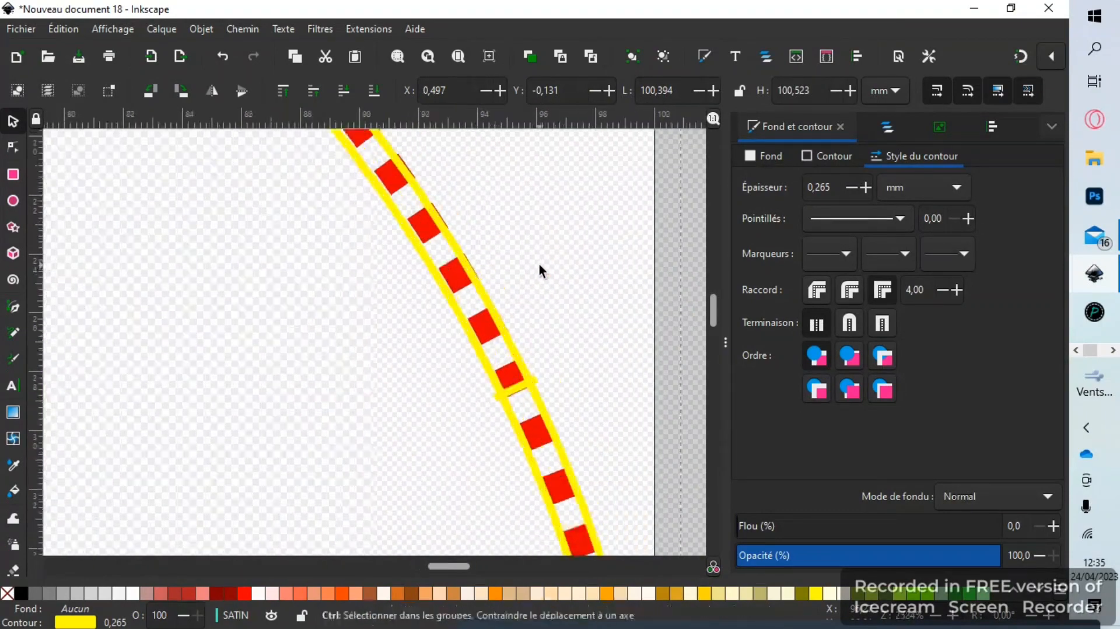
left_click(455, 283)
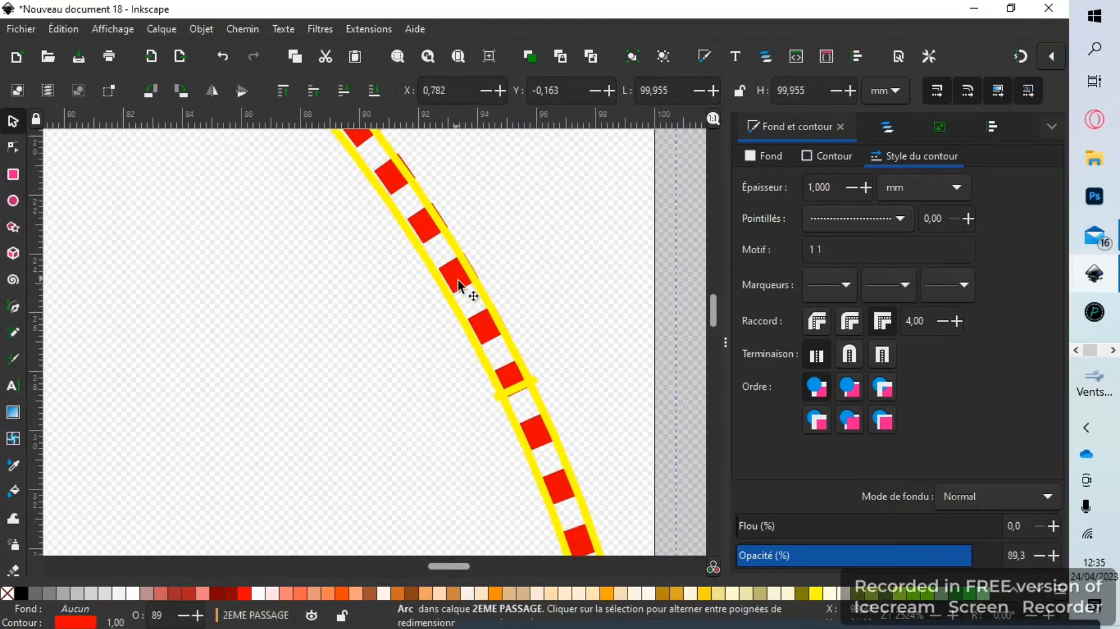
left_click(493, 314)
left_click(876, 127)
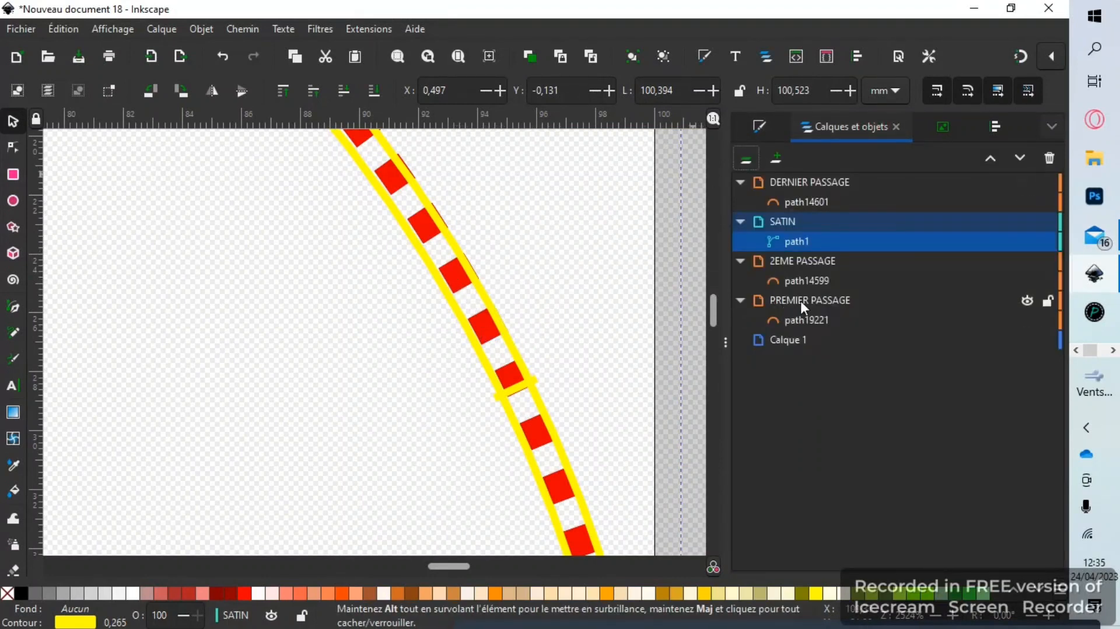
left_click(822, 279)
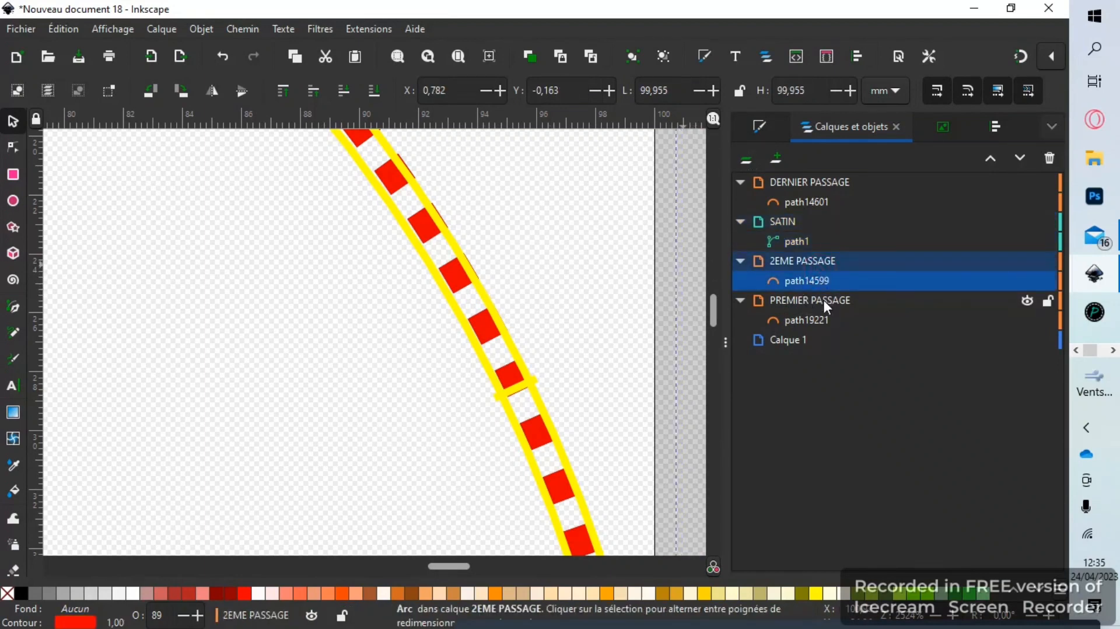
left_click(824, 300, "shift")
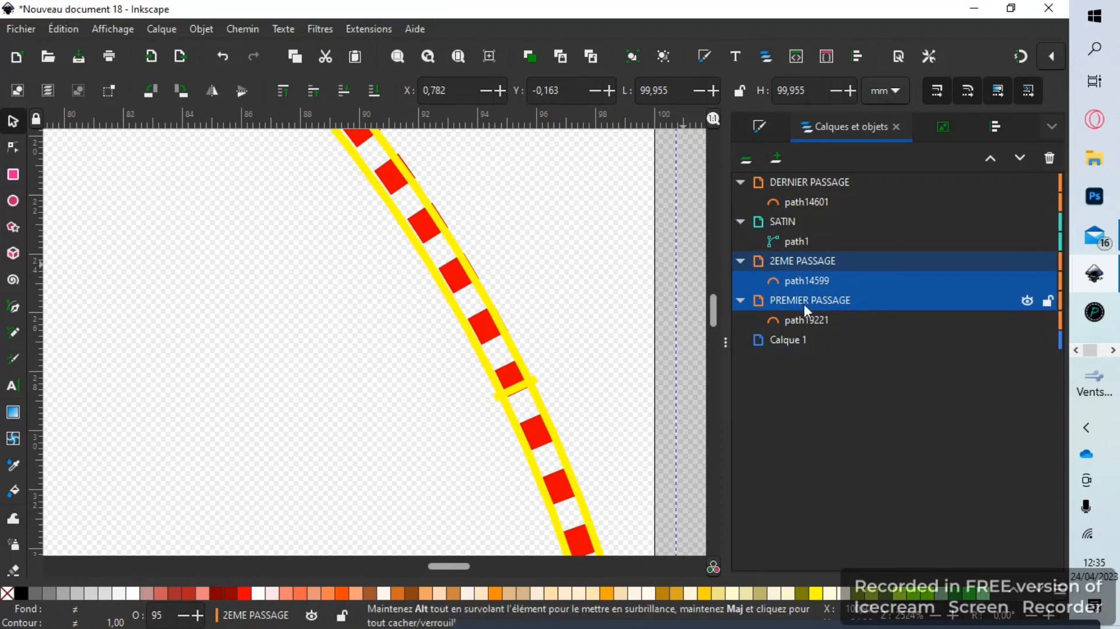
left_click(755, 126)
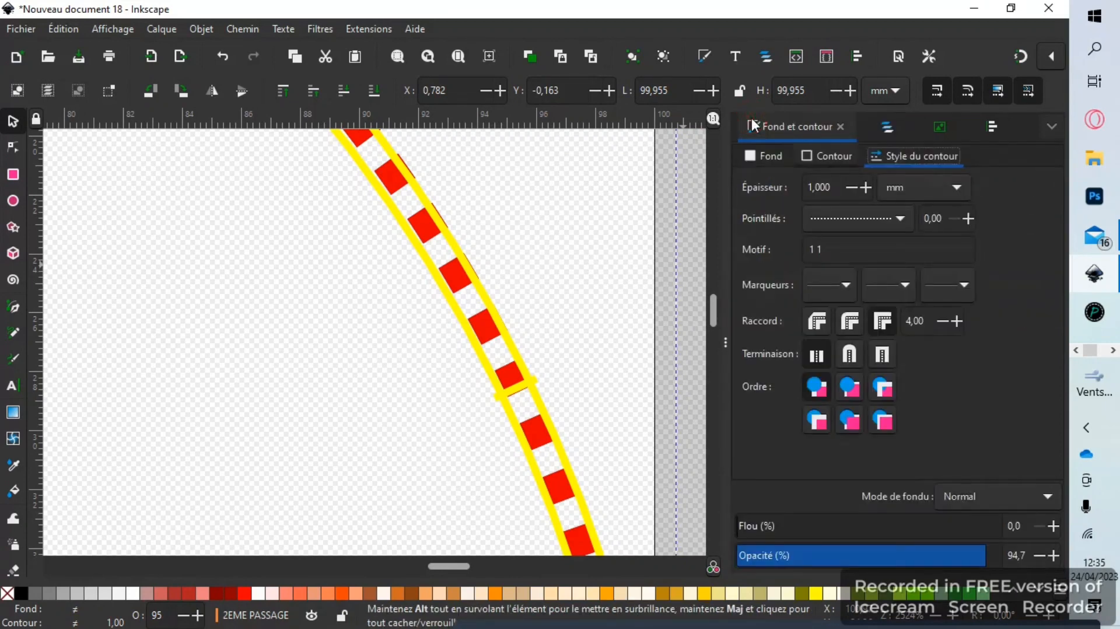
left_click(852, 187)
left_click(852, 187)
left_click(852, 188)
left_click(851, 187)
left_click(852, 187)
left_click(852, 187)
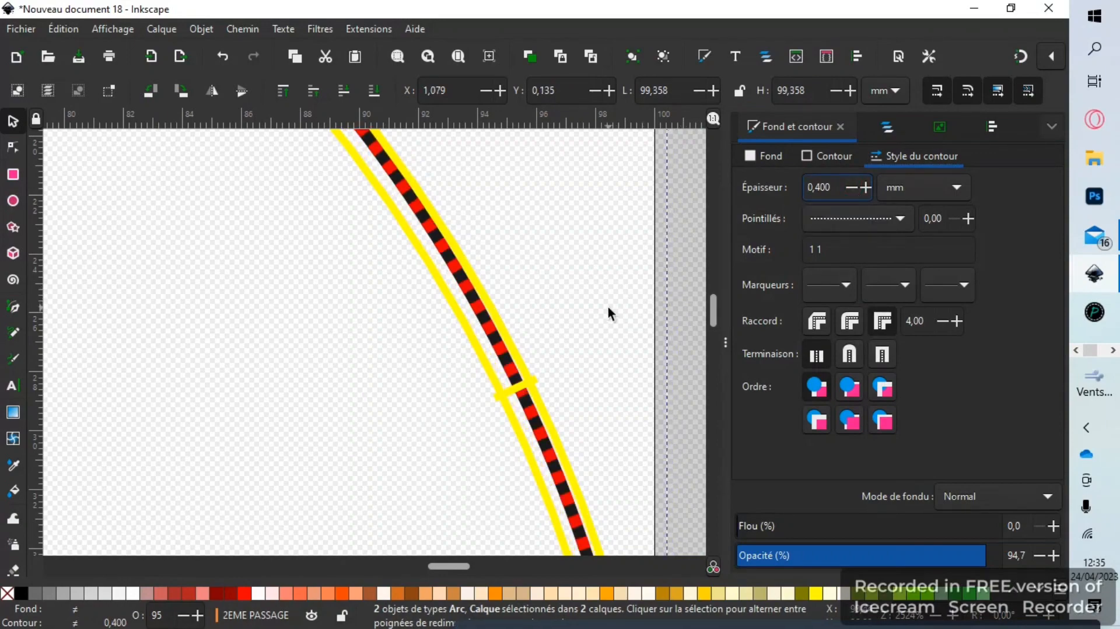
Adjust the upper and lower edges of the two passage circles to centre them within the satin ring, about 99.36 mm high
scroll(606, 303, "down", 2)
scroll(608, 307, "down", 2)
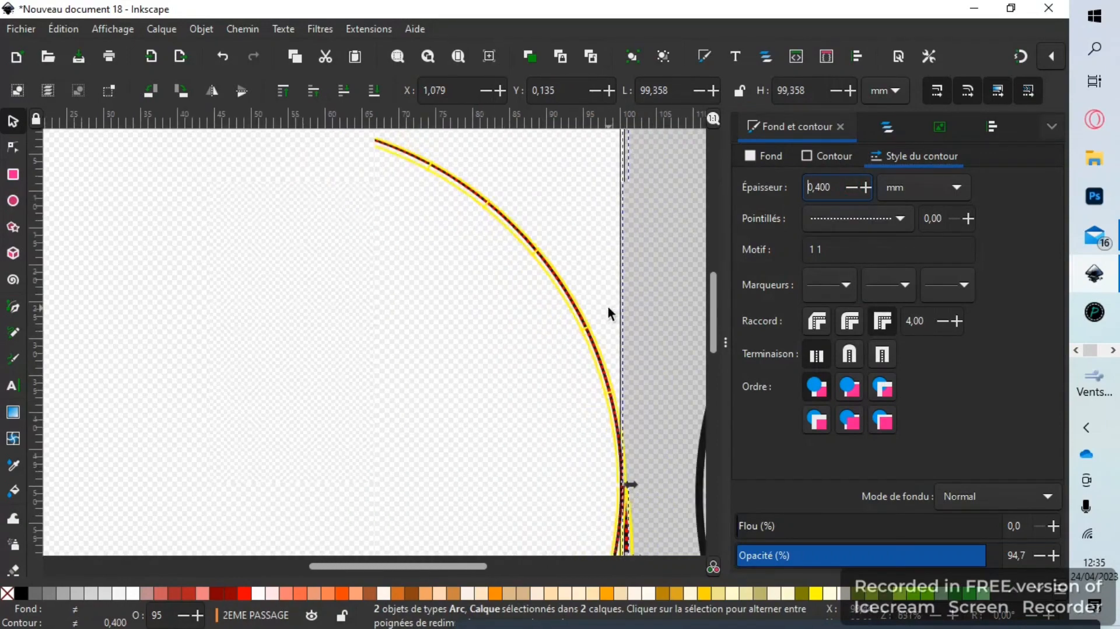
scroll(608, 306, "down", 1)
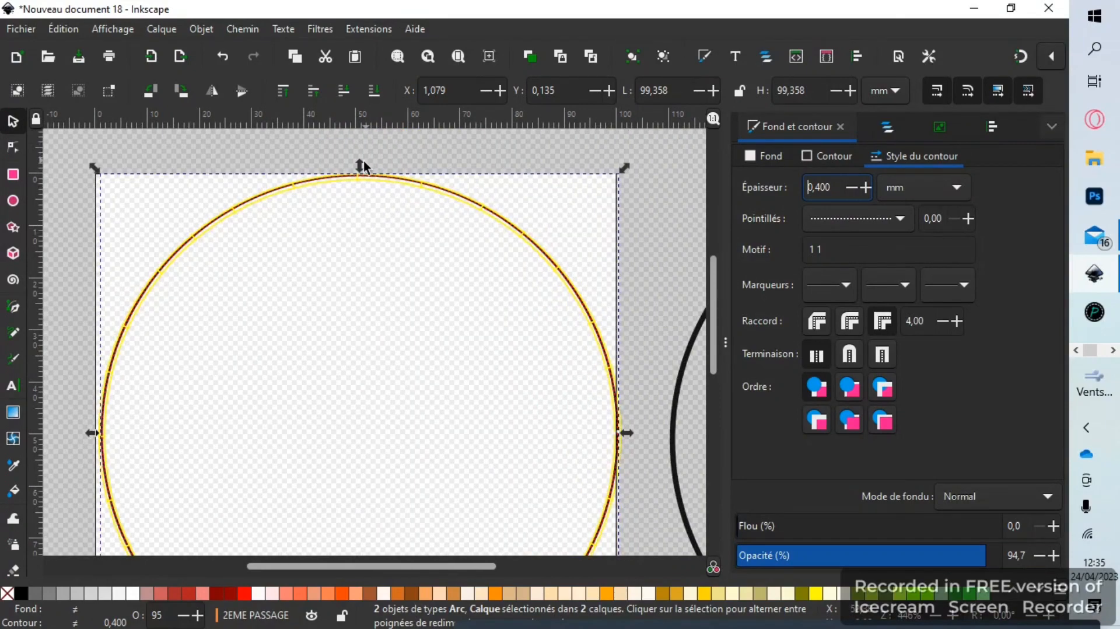
left_click_drag(359, 168, 358, 166)
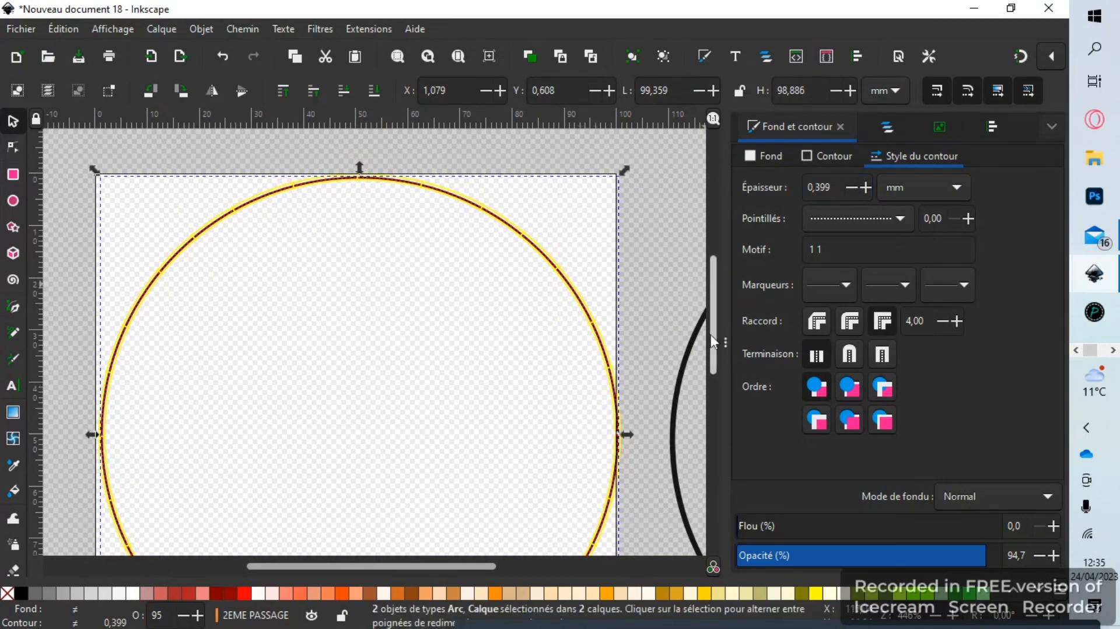
scroll(713, 352, "down", 1)
left_click_drag(713, 355, 720, 406)
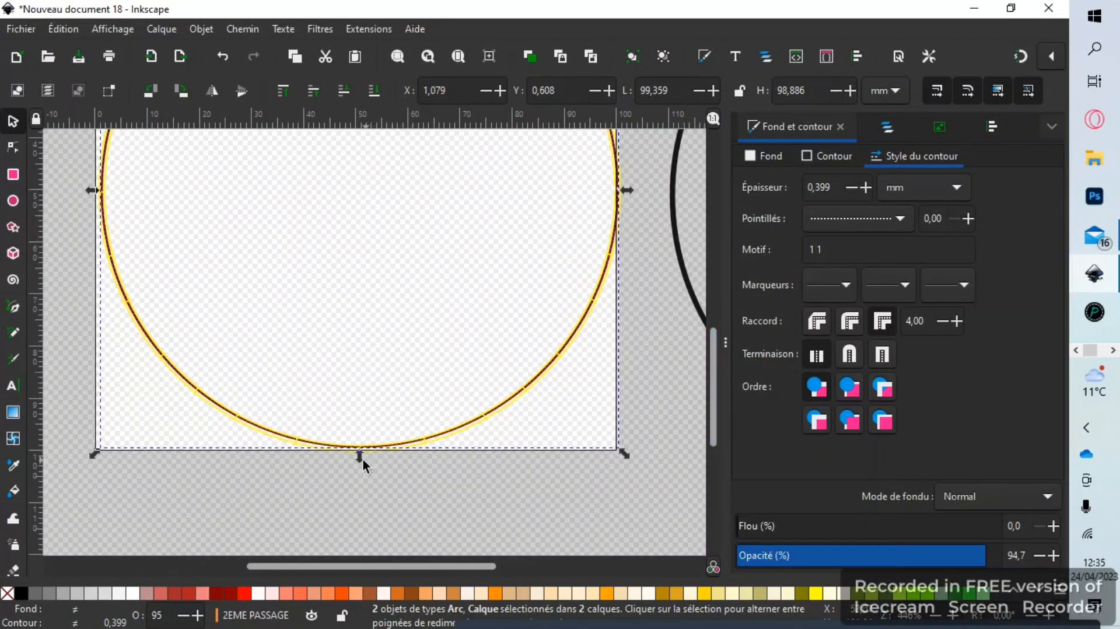
left_click_drag(360, 456, 359, 452)
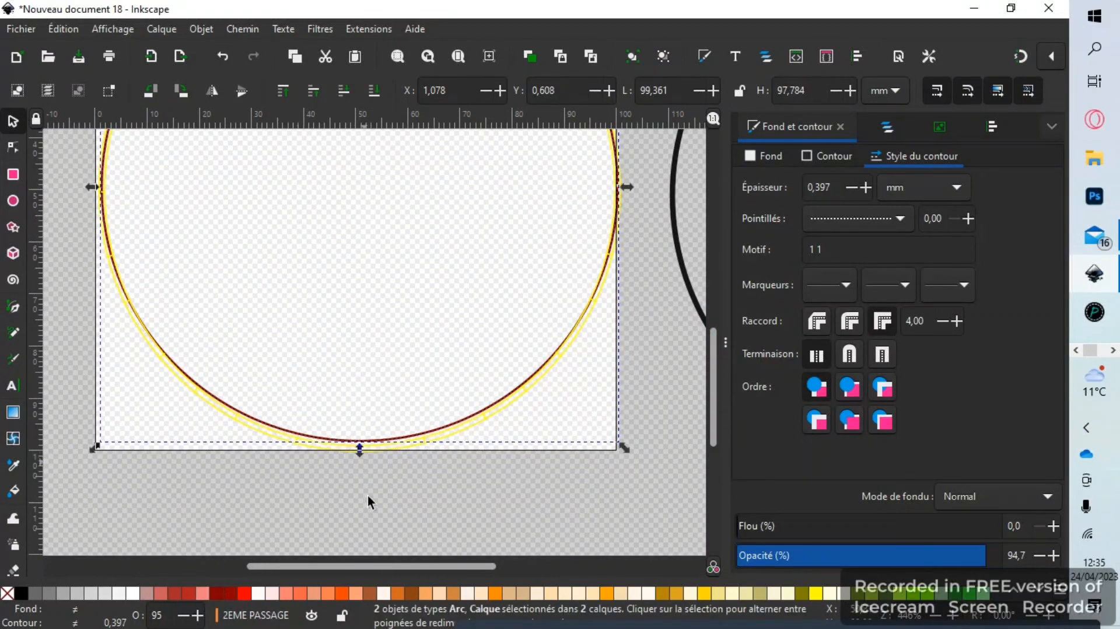
left_click_drag(359, 454, 359, 458)
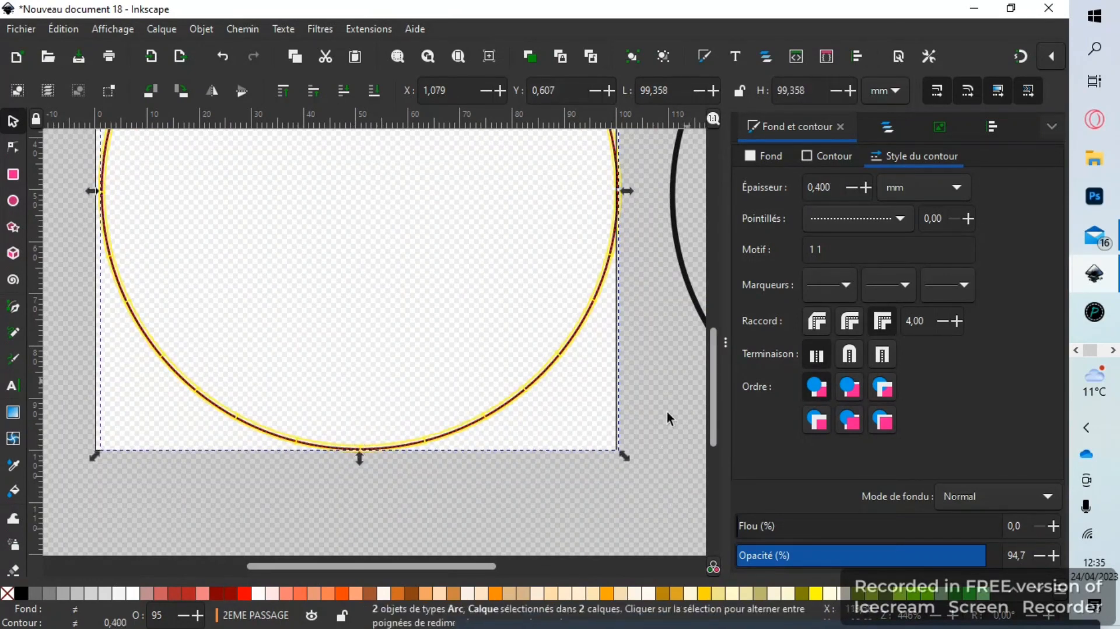
key("Escape")
Set the SATIN column's pull compensation (Compensation d'étirement) to 1 mm in the Ink/Stitch parameters and apply it
left_click(887, 126)
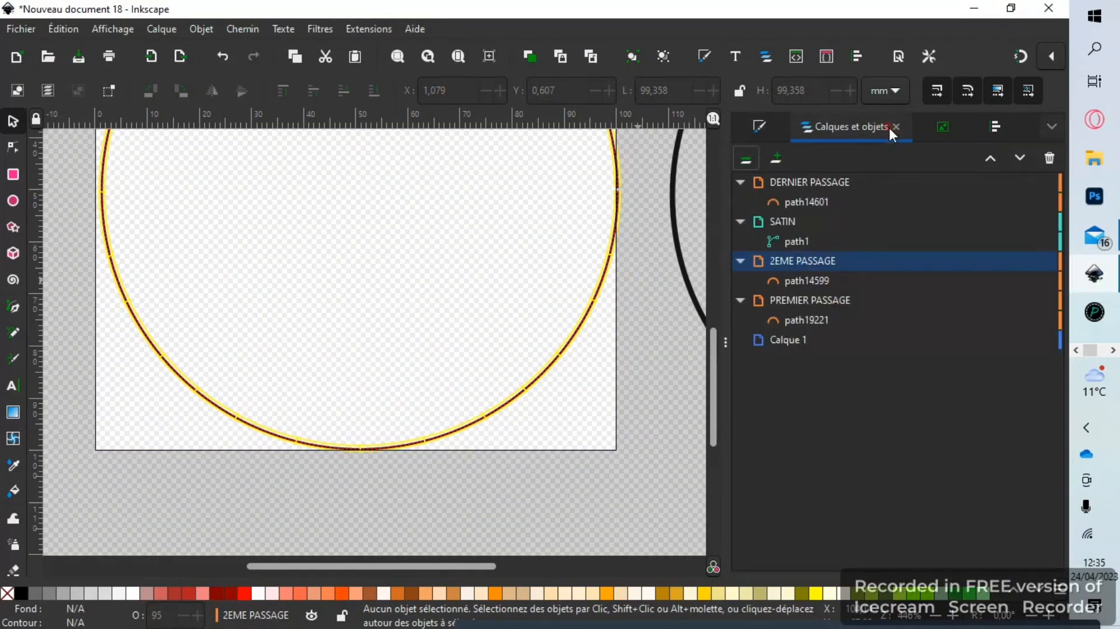
left_click(802, 241)
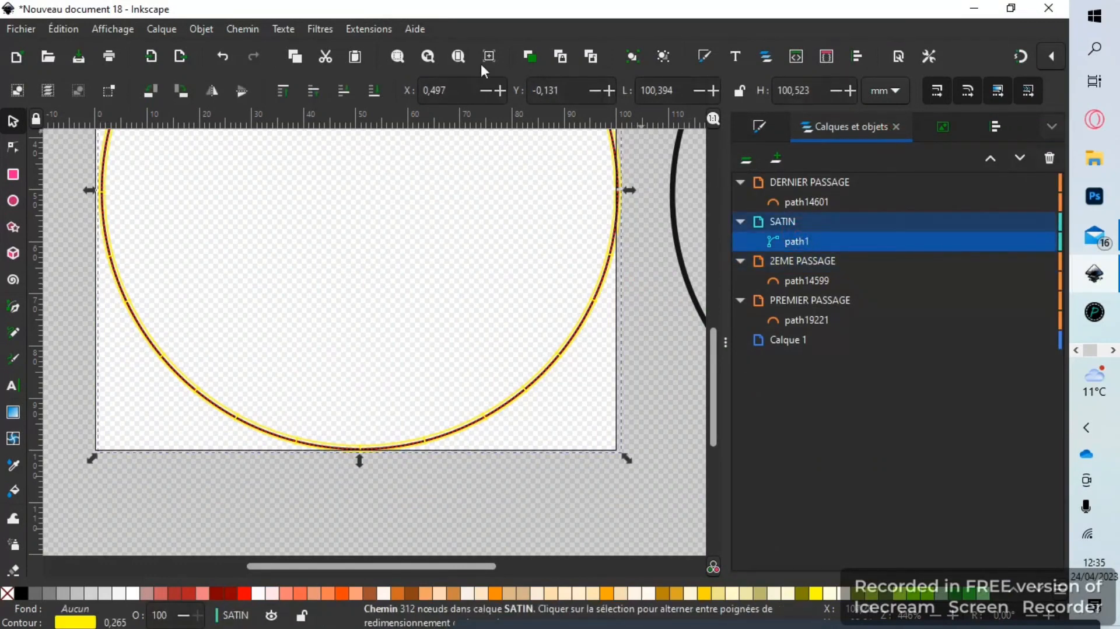
left_click(369, 29)
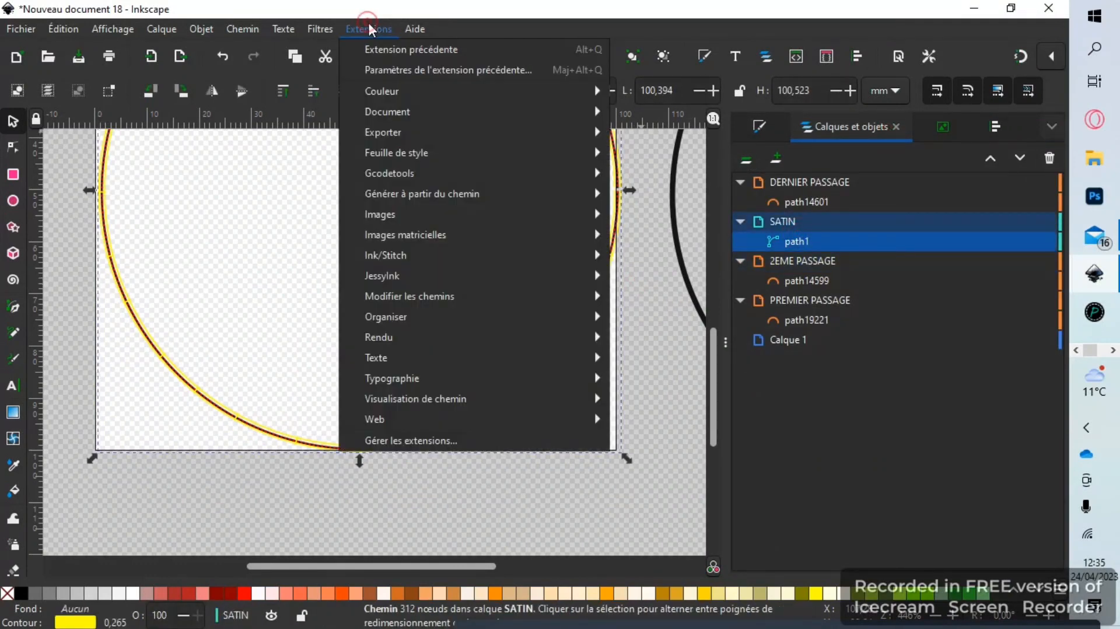
mouse_move(564, 263)
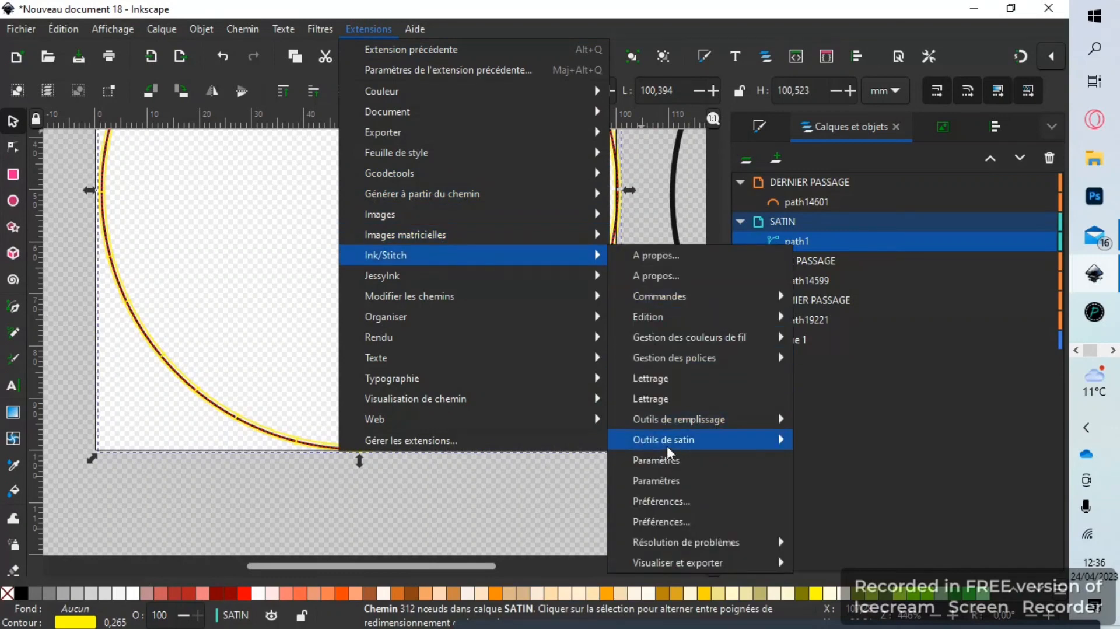
left_click(671, 461)
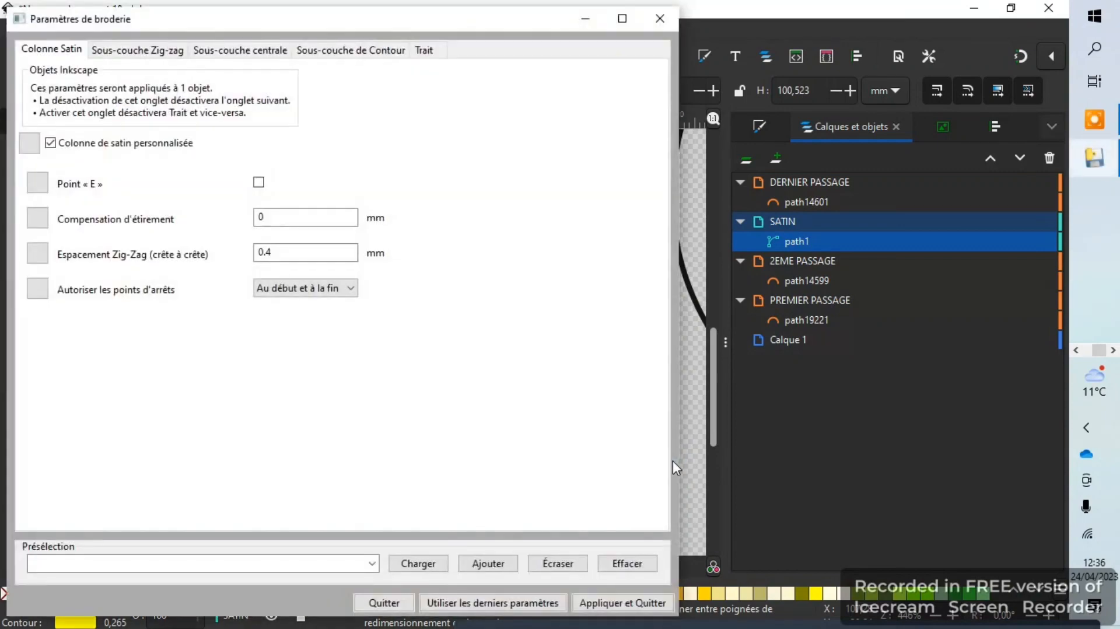
double_click(285, 217)
type("1")
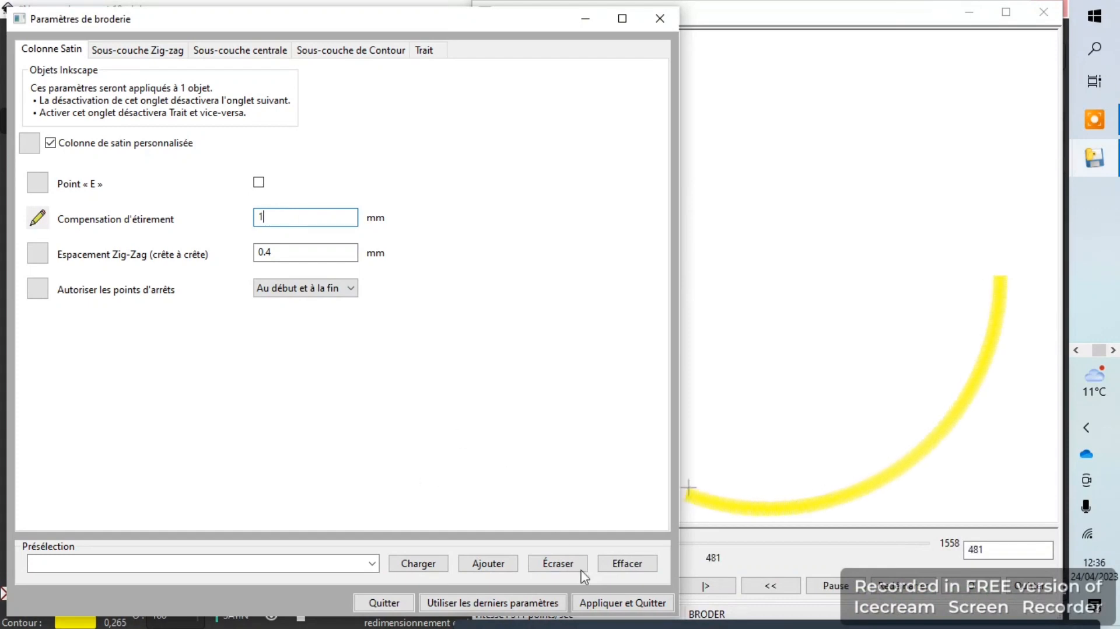
left_click(618, 602)
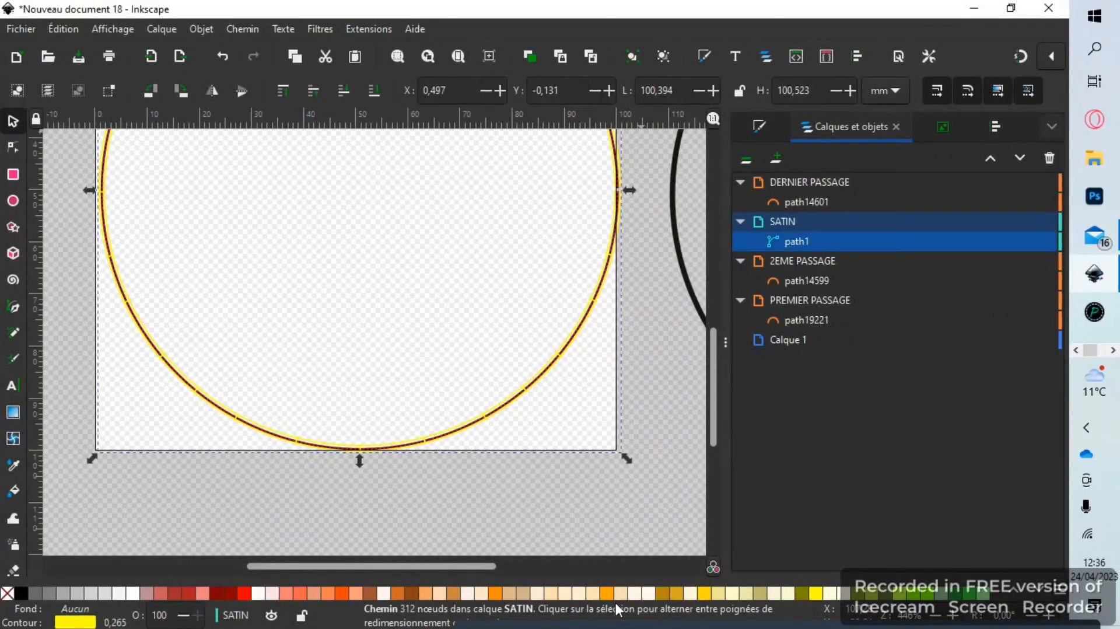
Apply the dash-dot pattern 2 1 0.5 1 and an orange stroke colour to the circle on the DERNIER PASSAGE layer
left_click(807, 190)
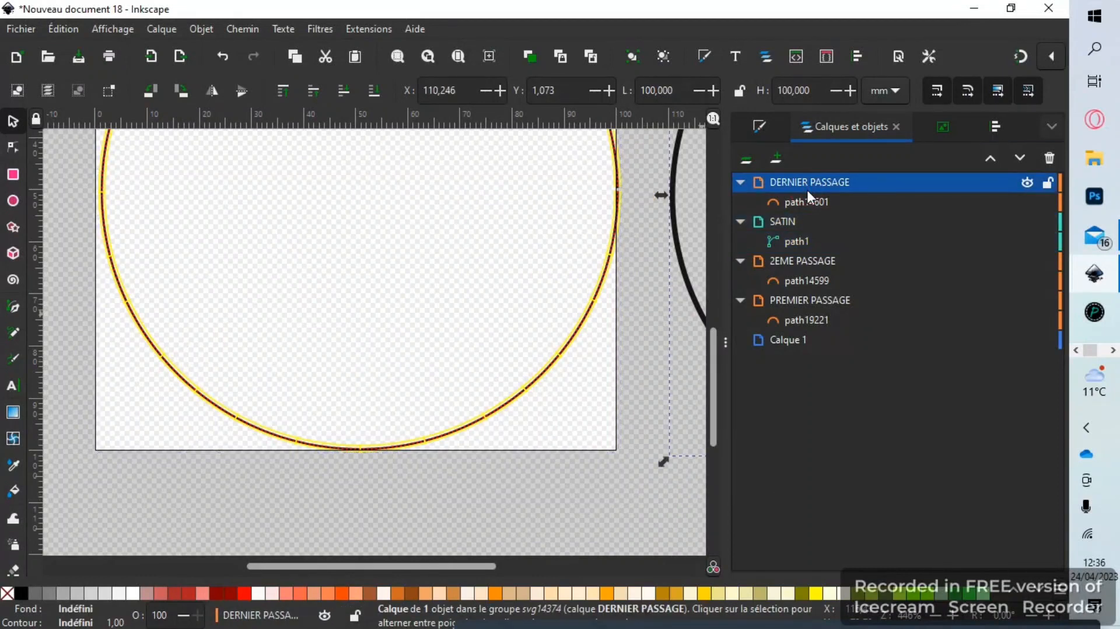
left_click_drag(468, 567, 496, 568)
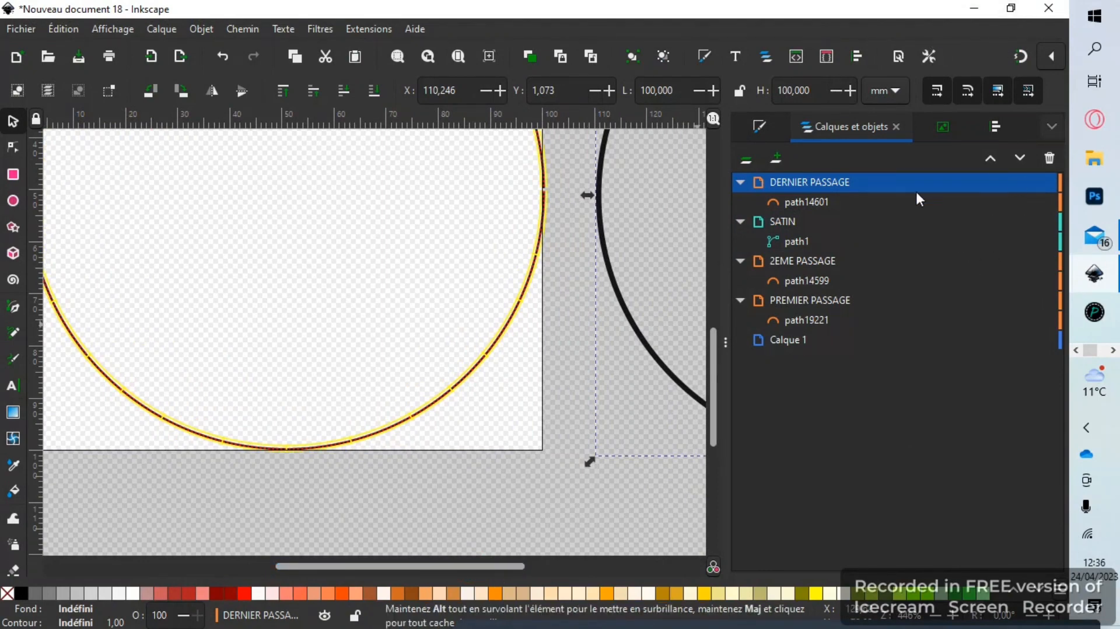
left_click(764, 127)
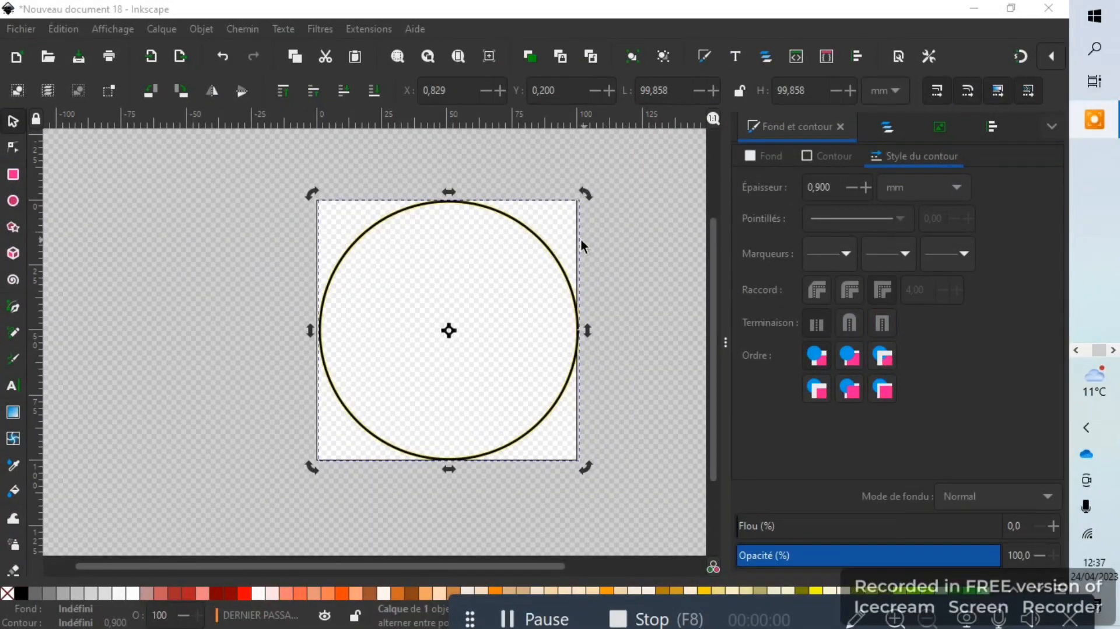
left_click(889, 121)
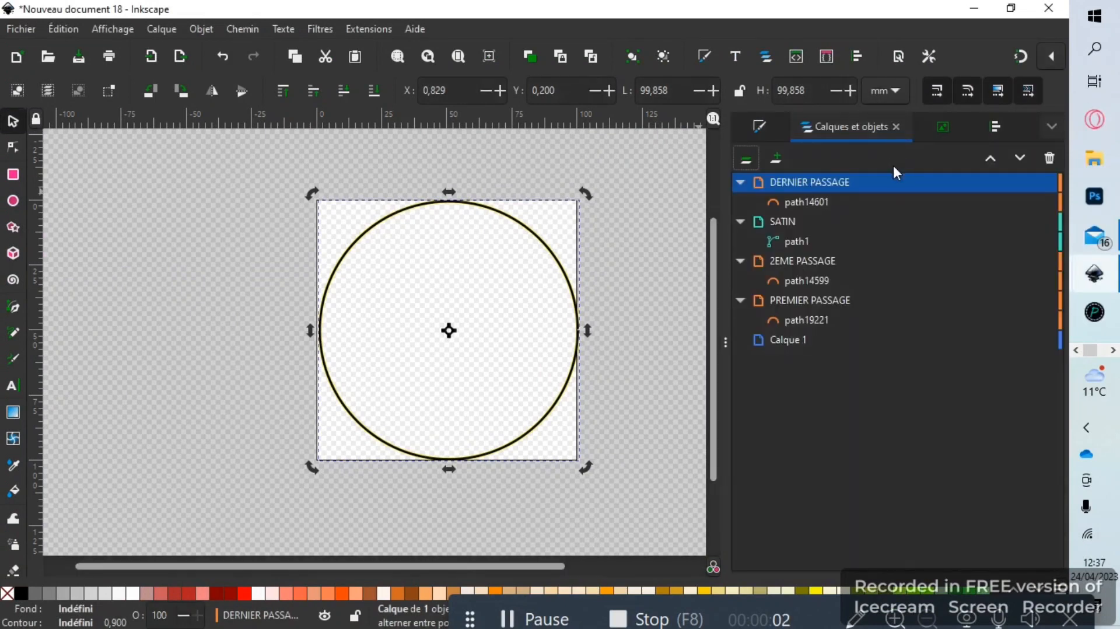
left_click(809, 202)
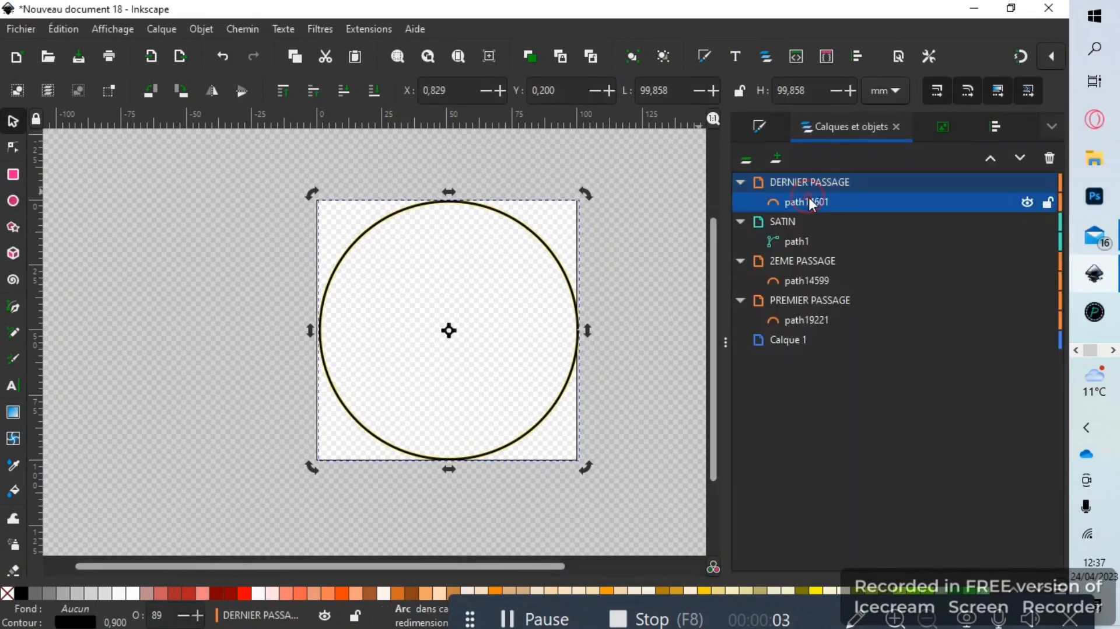
left_click(758, 124)
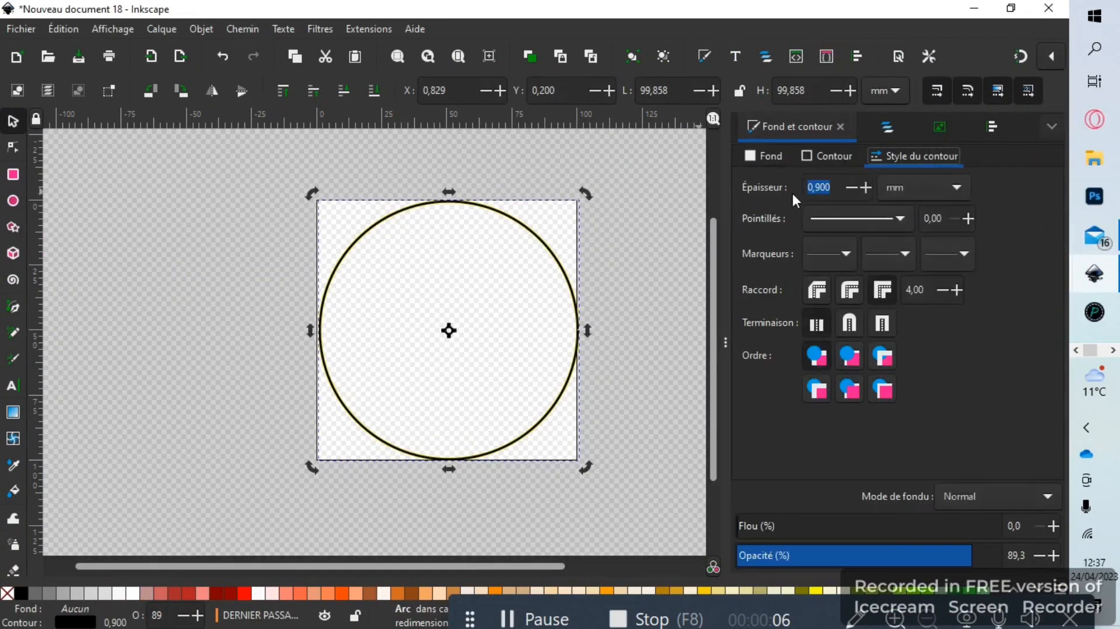
left_click(855, 215)
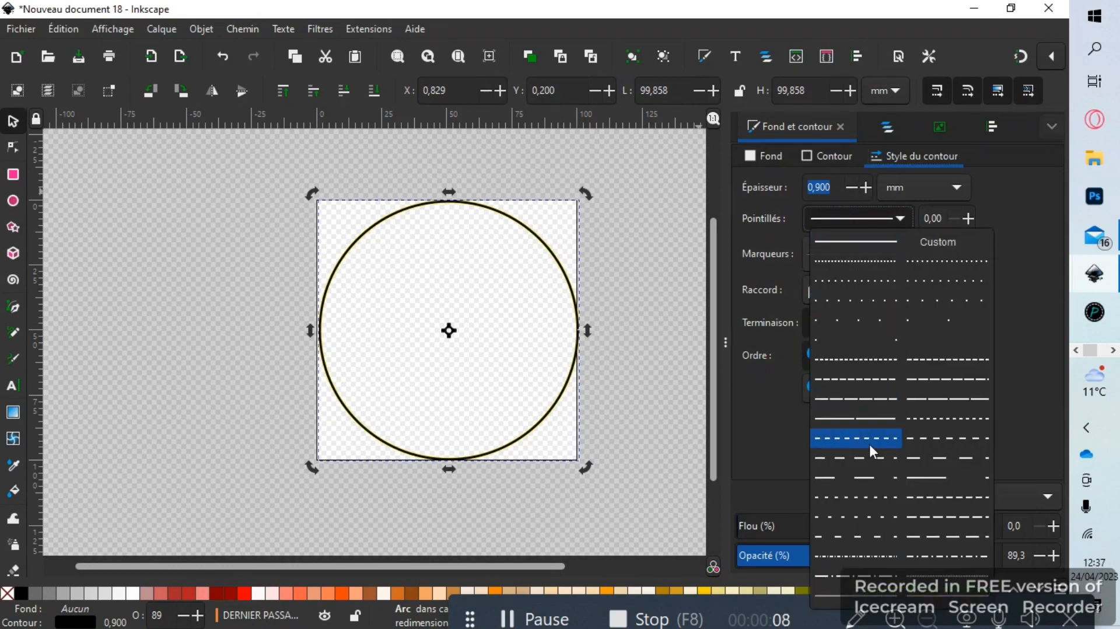
left_click(879, 558)
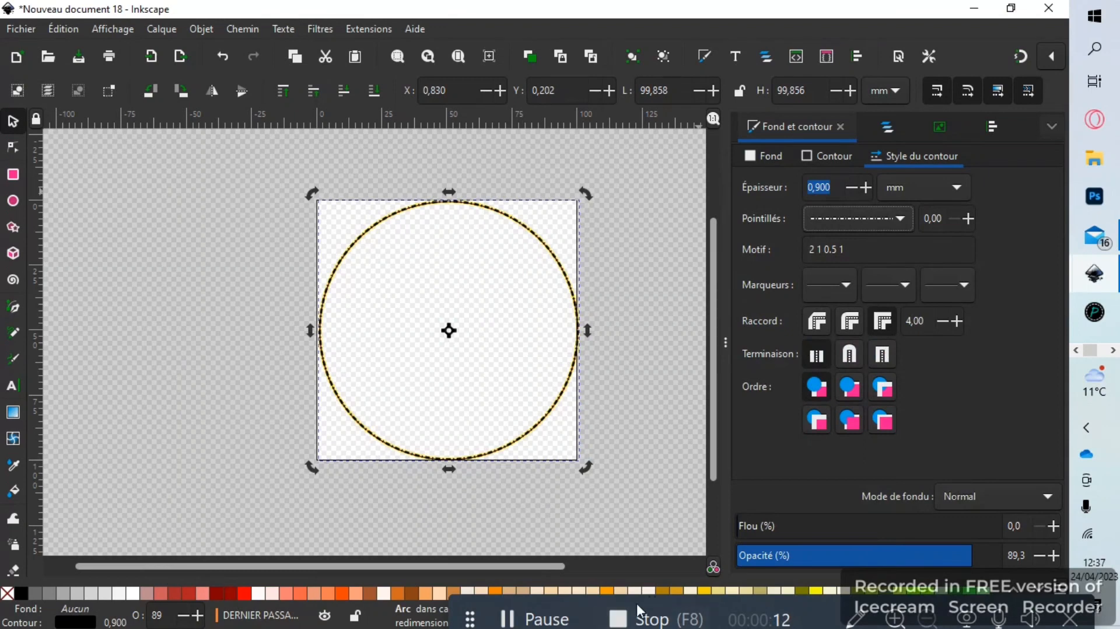
left_click(343, 594, "shift")
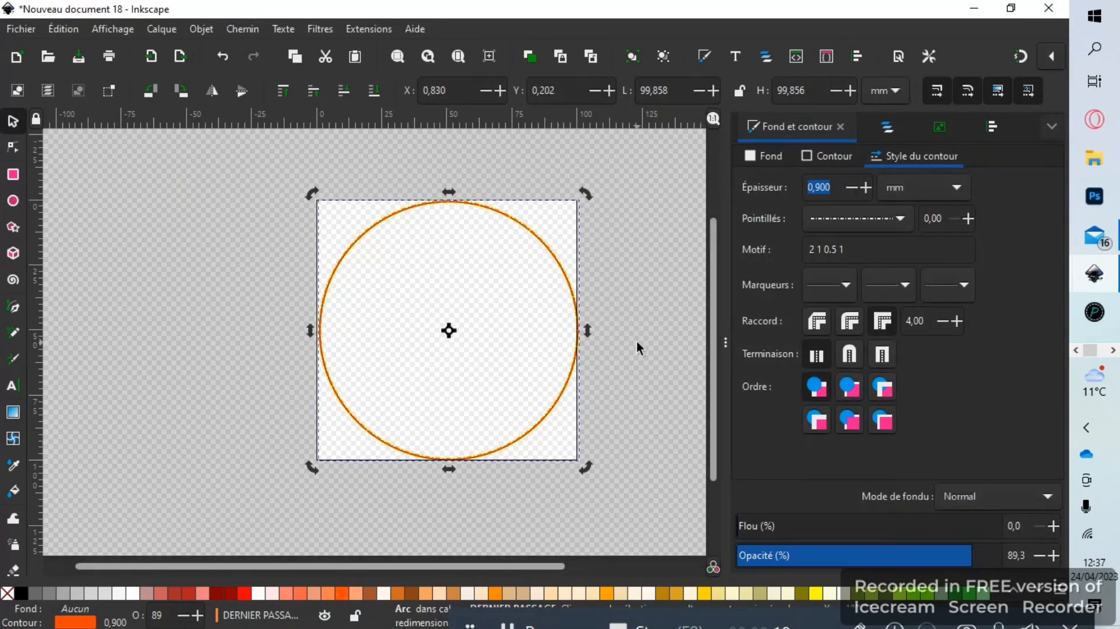
left_click(274, 176)
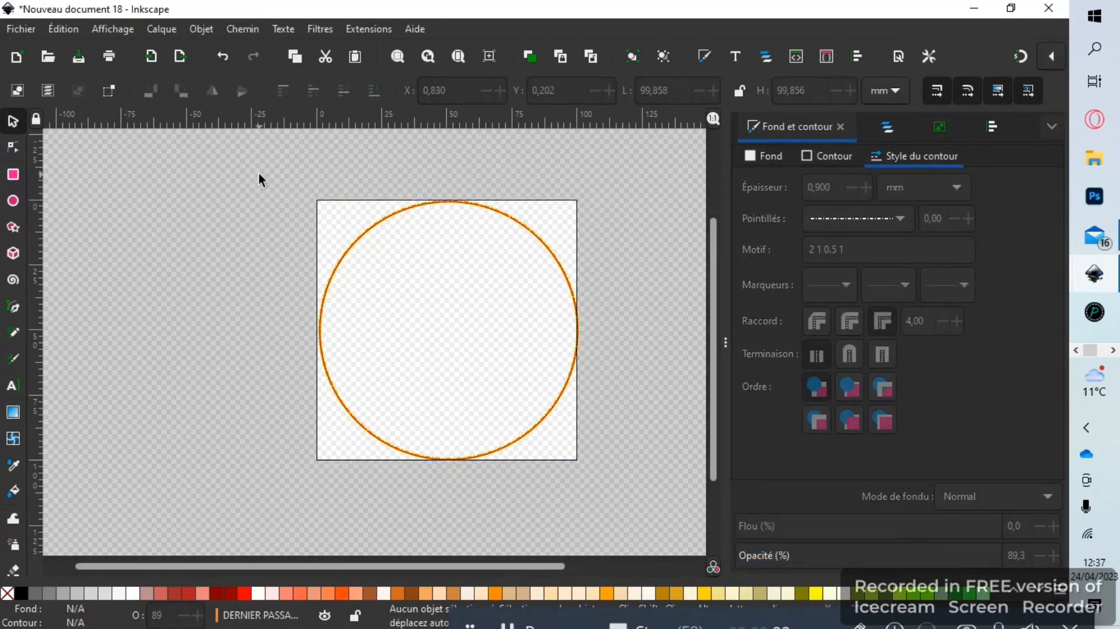
Resize all four stacked circles together to 99 mm wide and 99 mm high and reposition them centrally within the page
left_click_drag(258, 173, 618, 518)
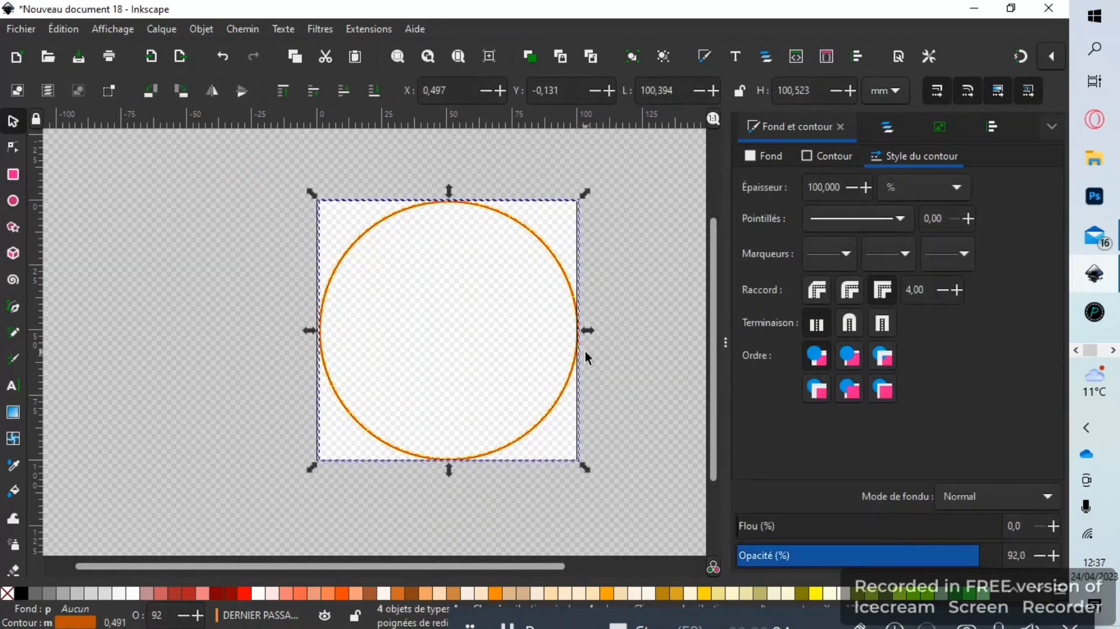
left_click(685, 89)
type("99")
key("Tab")
type("99")
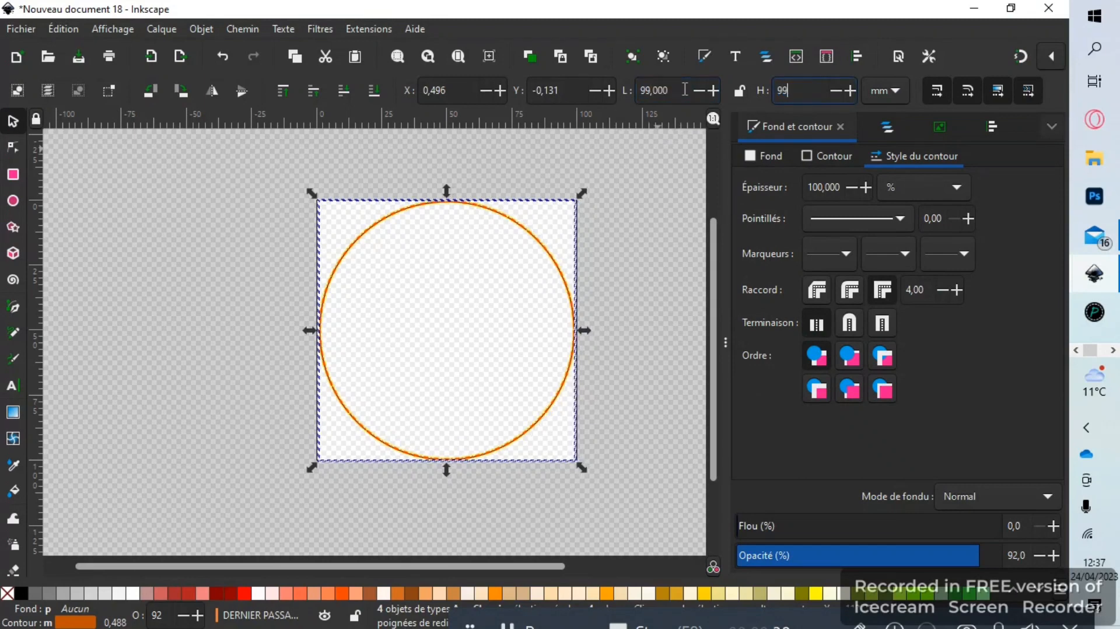
key("Return")
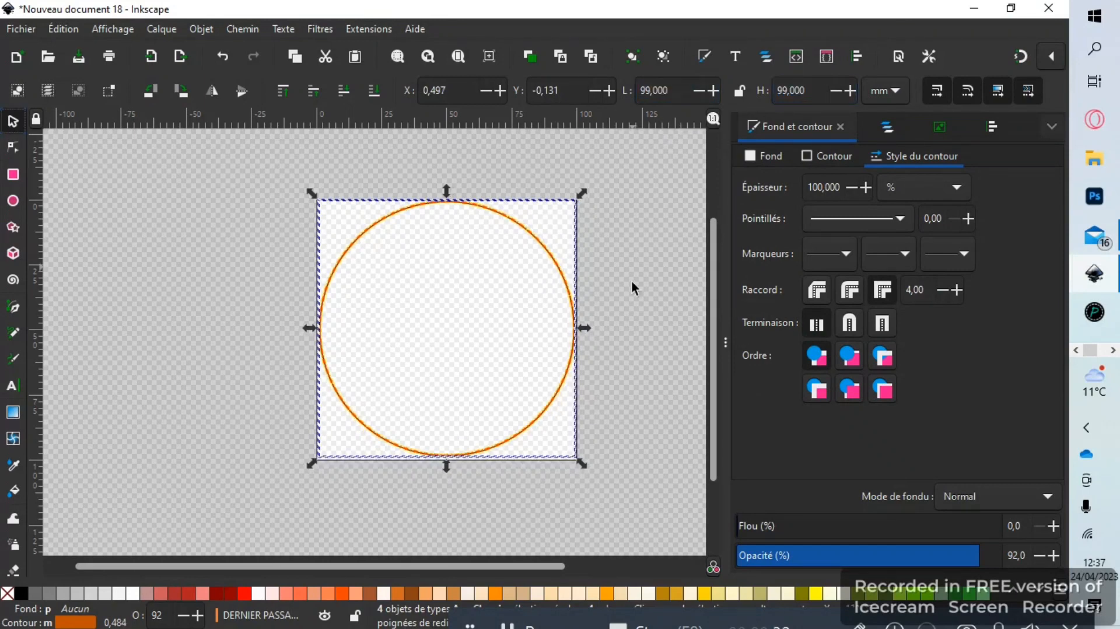
left_click_drag(544, 412, 551, 419)
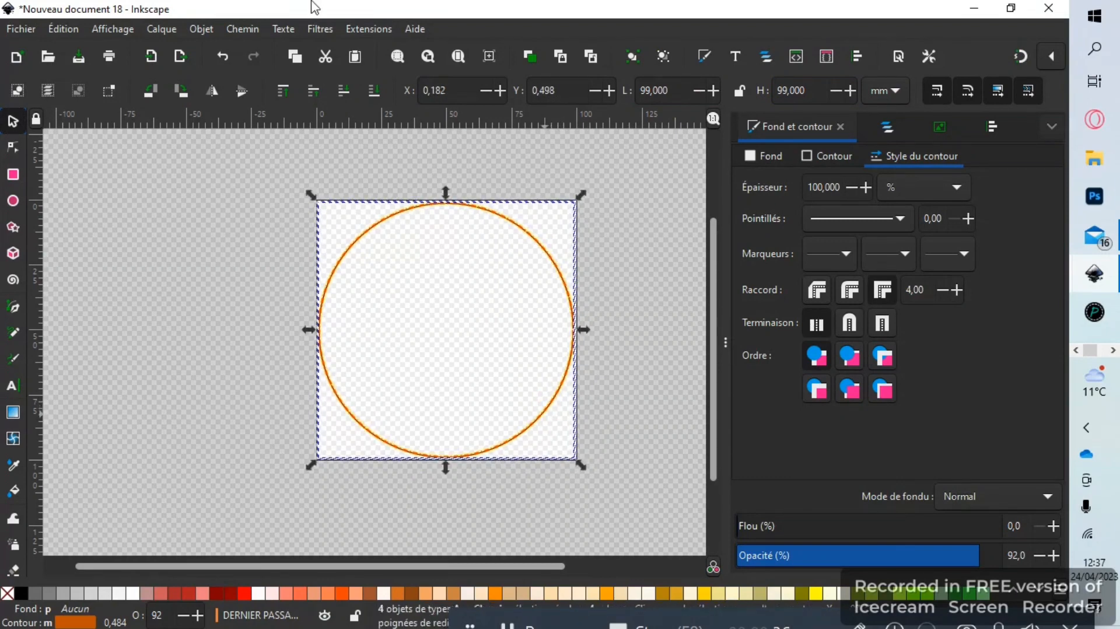
Run the Ink/Stitch stitch simulation of the four circles, raising its speed to 256 stitches per second, and close it
left_click(373, 28)
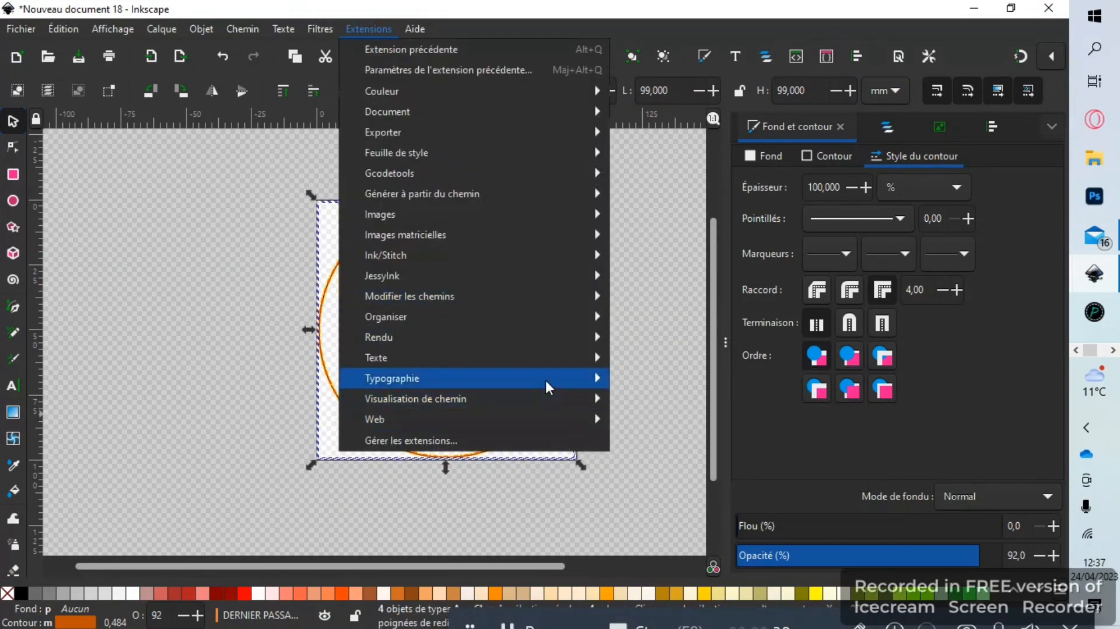
mouse_move(547, 255)
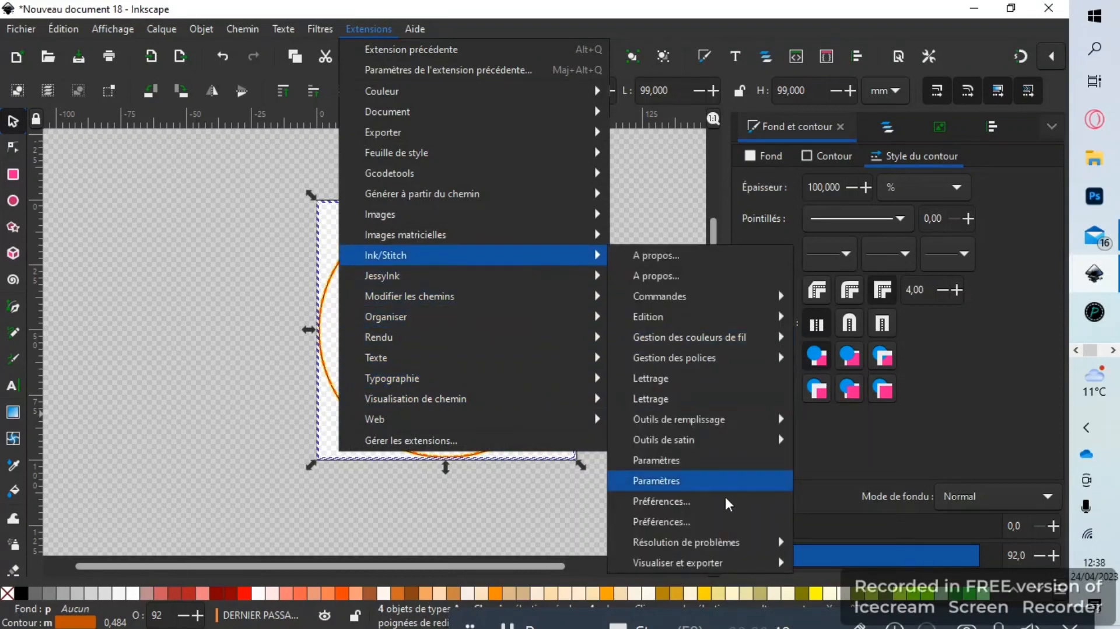
mouse_move(721, 561)
left_click(840, 610)
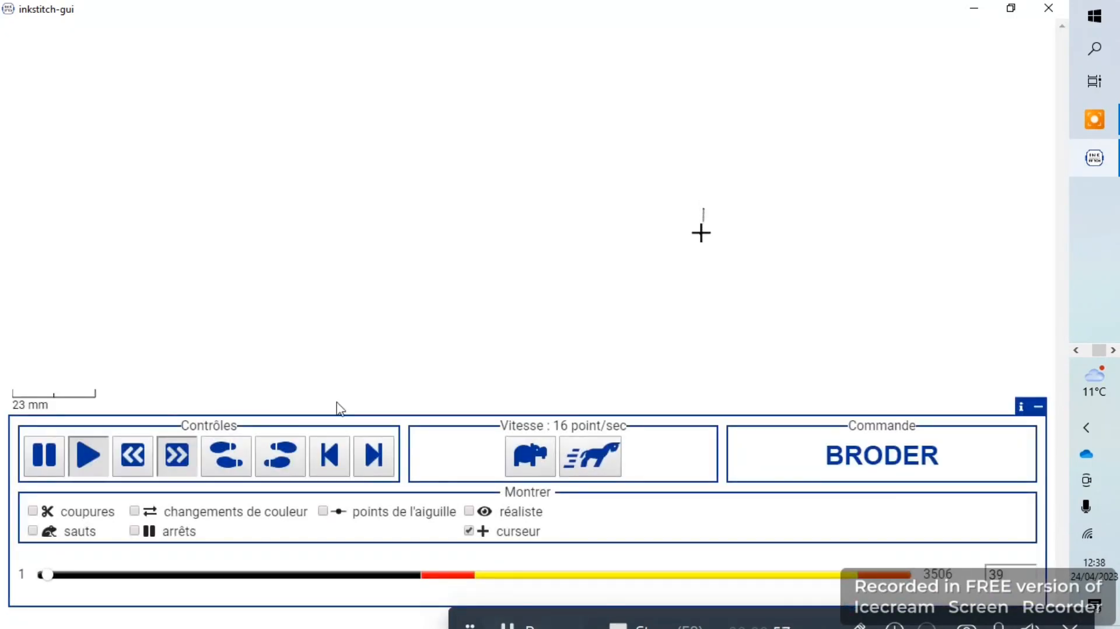
left_click(603, 463)
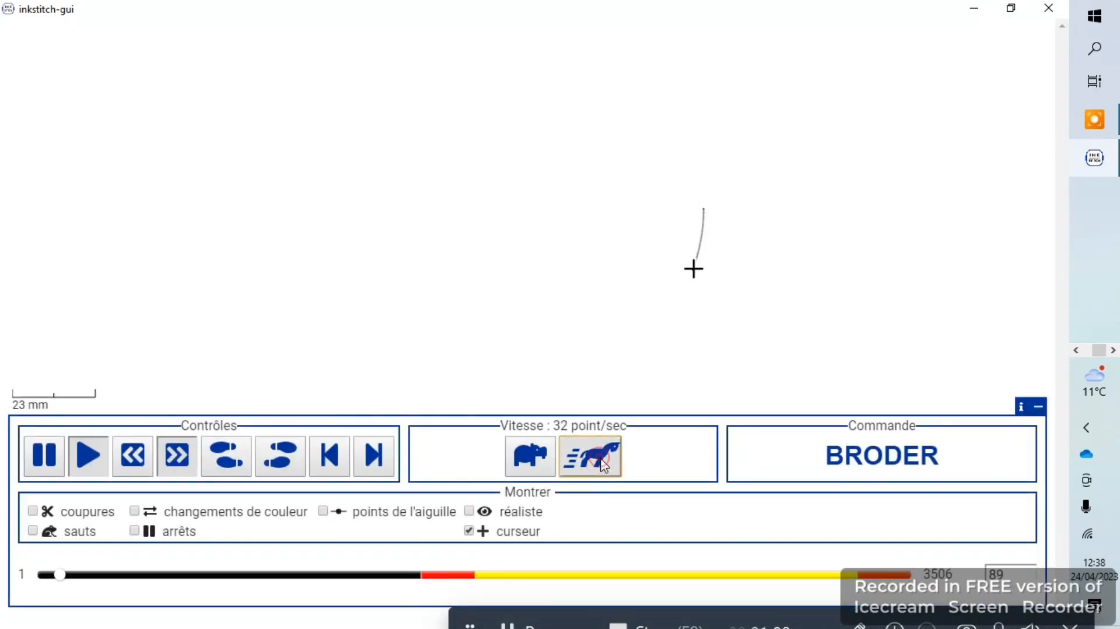
left_click(603, 464)
left_click(603, 464)
left_click(602, 464)
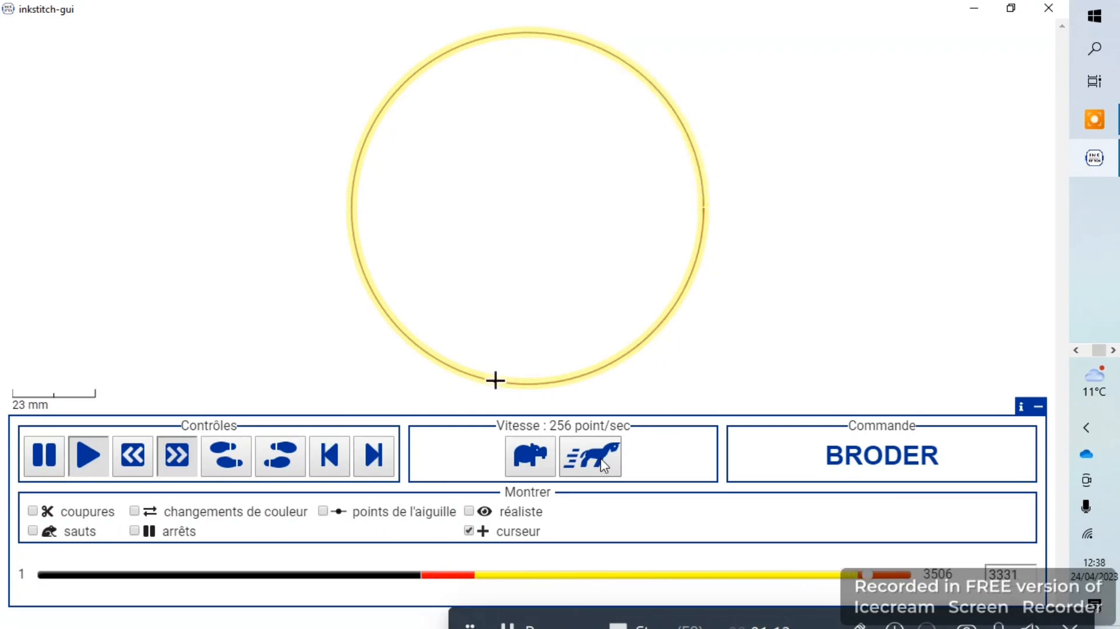
left_click(1064, 5)
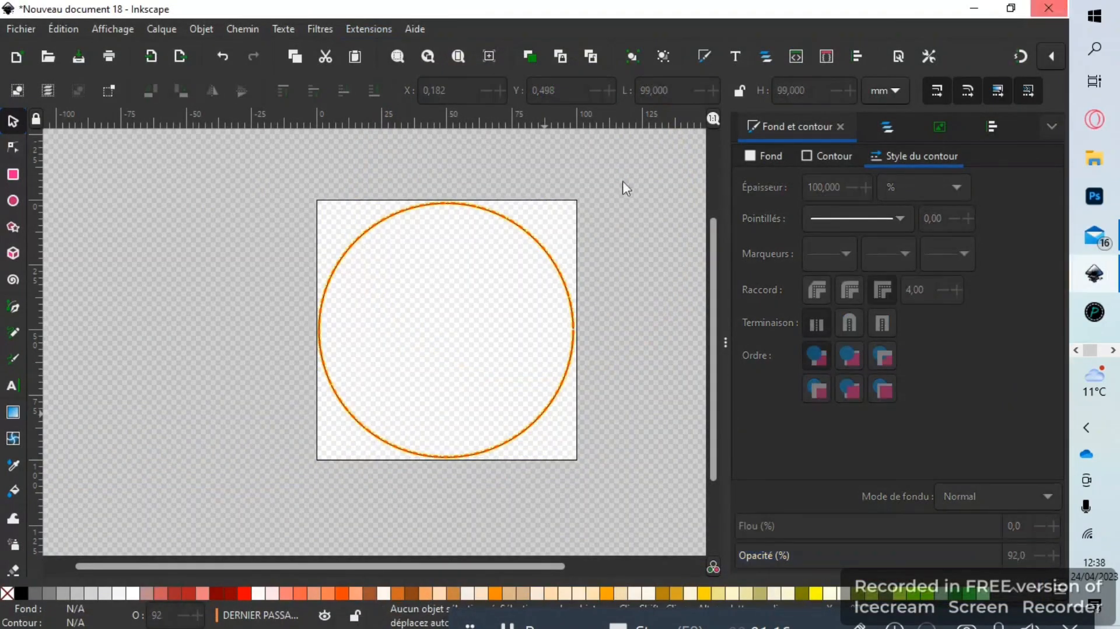
key("ctrl+a")
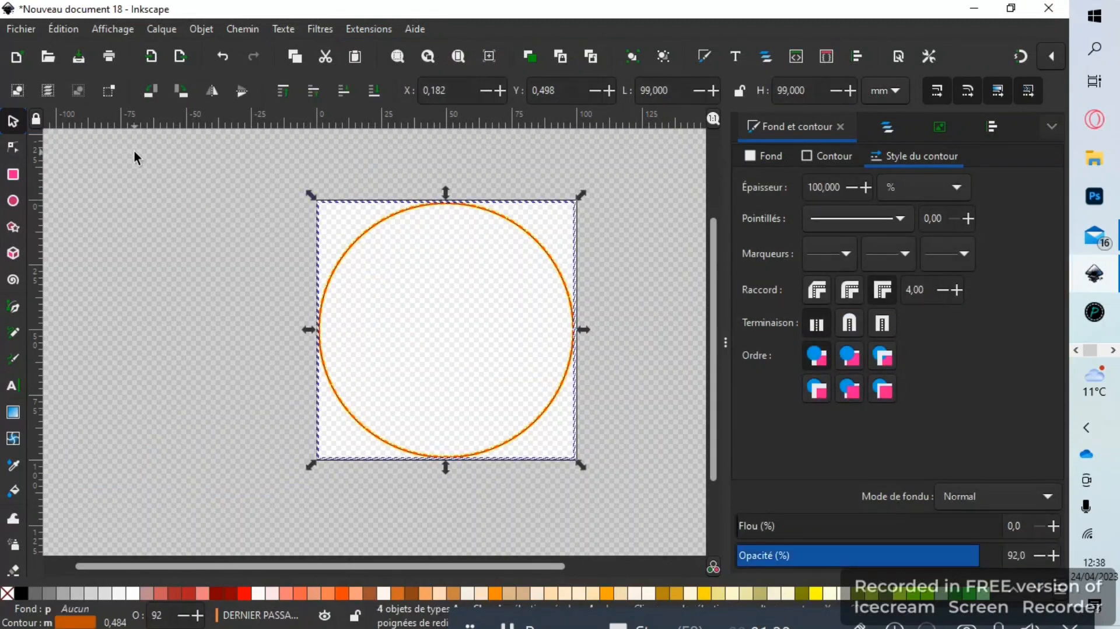
left_click(27, 29)
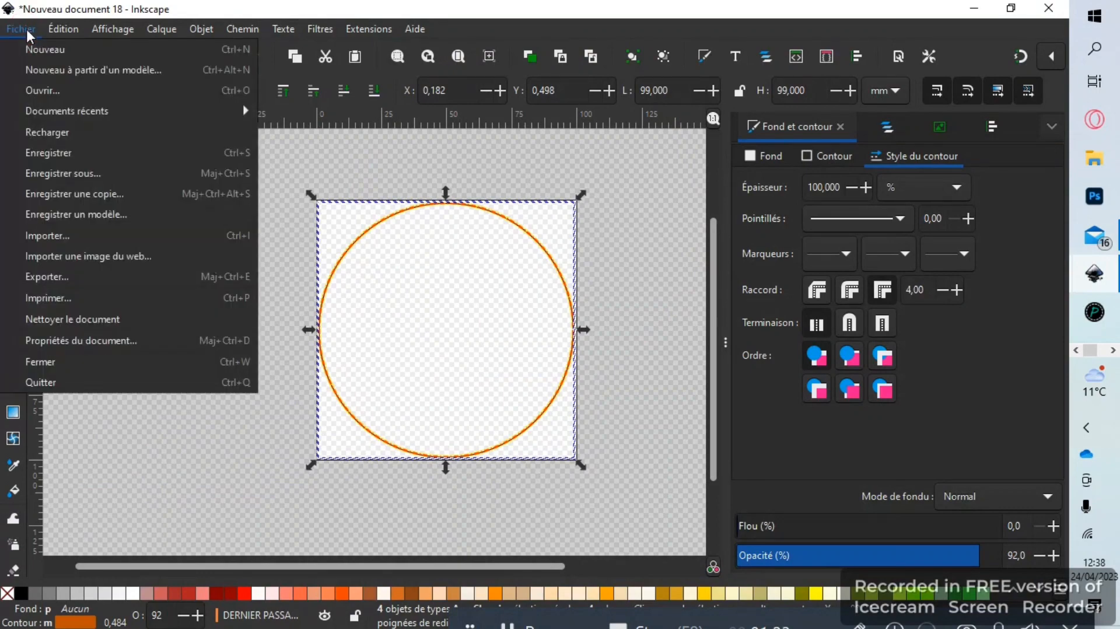
left_click(103, 216)
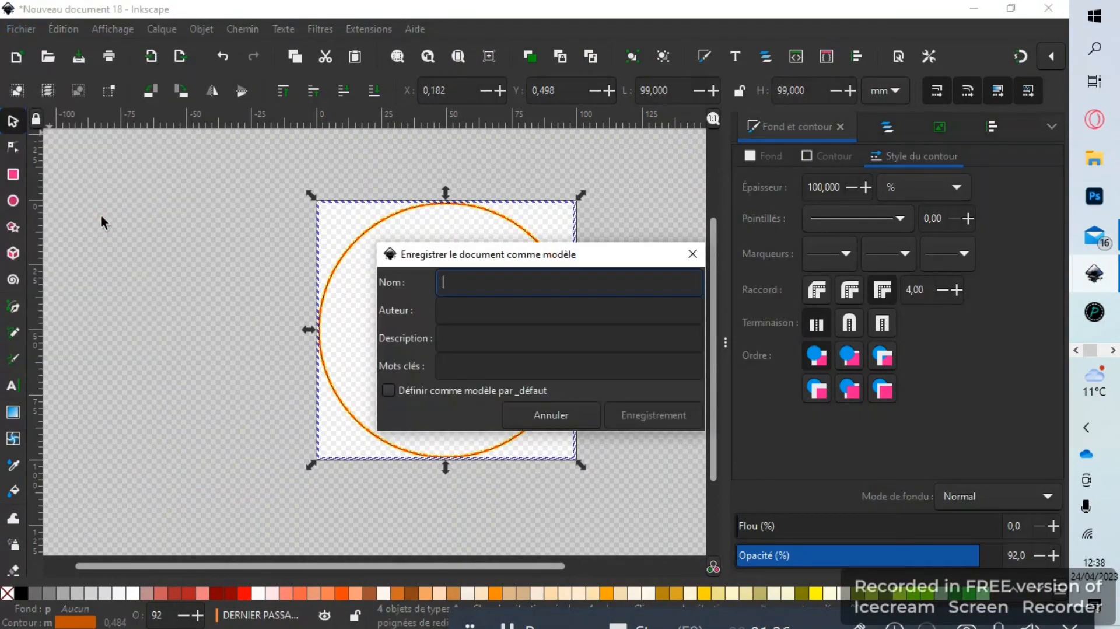
left_click(561, 418)
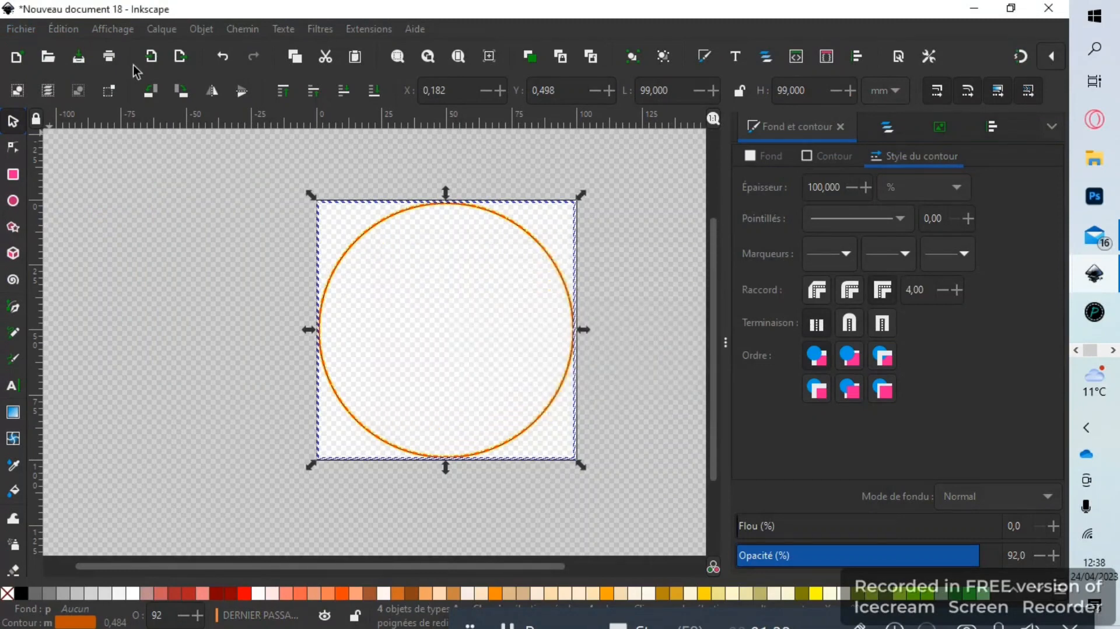
Create a new document from the saved PATCH 10X10 template
left_click(33, 34)
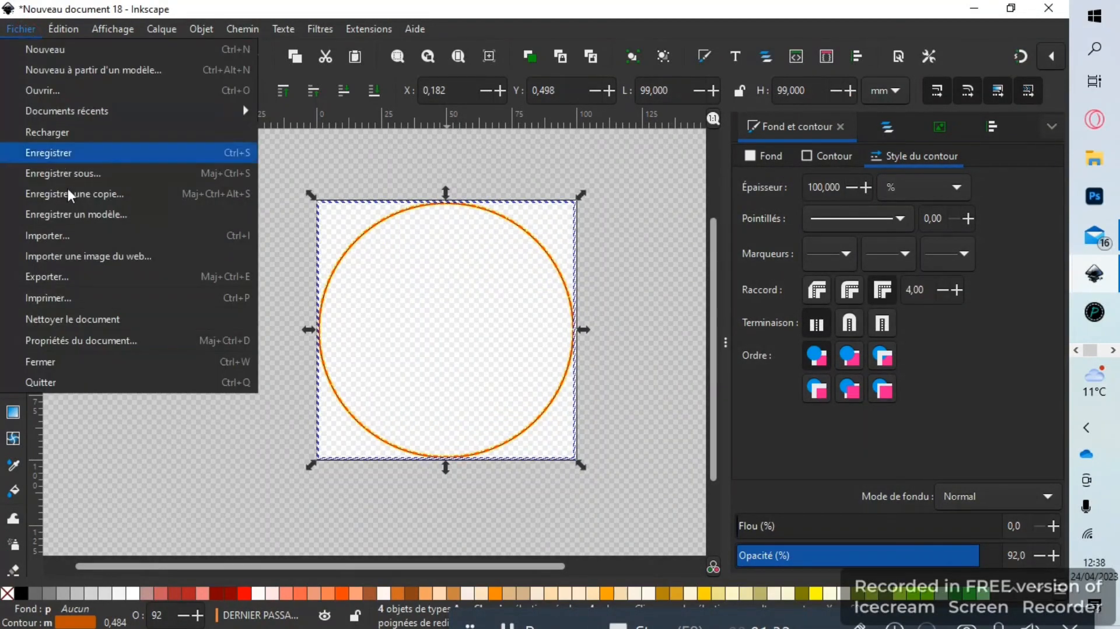
left_click(114, 70)
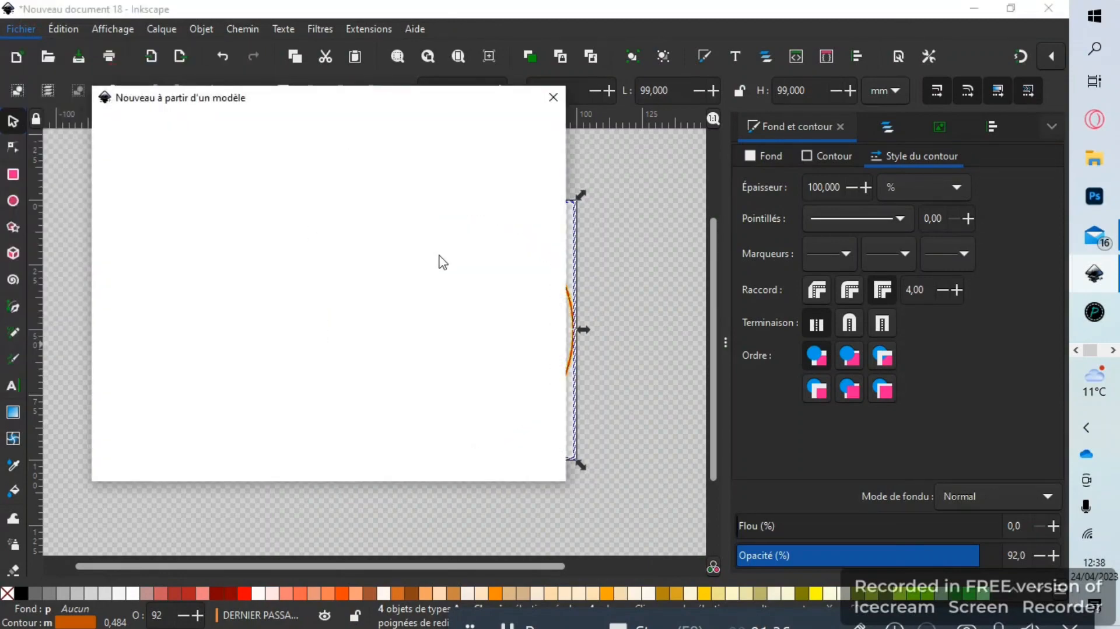
left_click(326, 182)
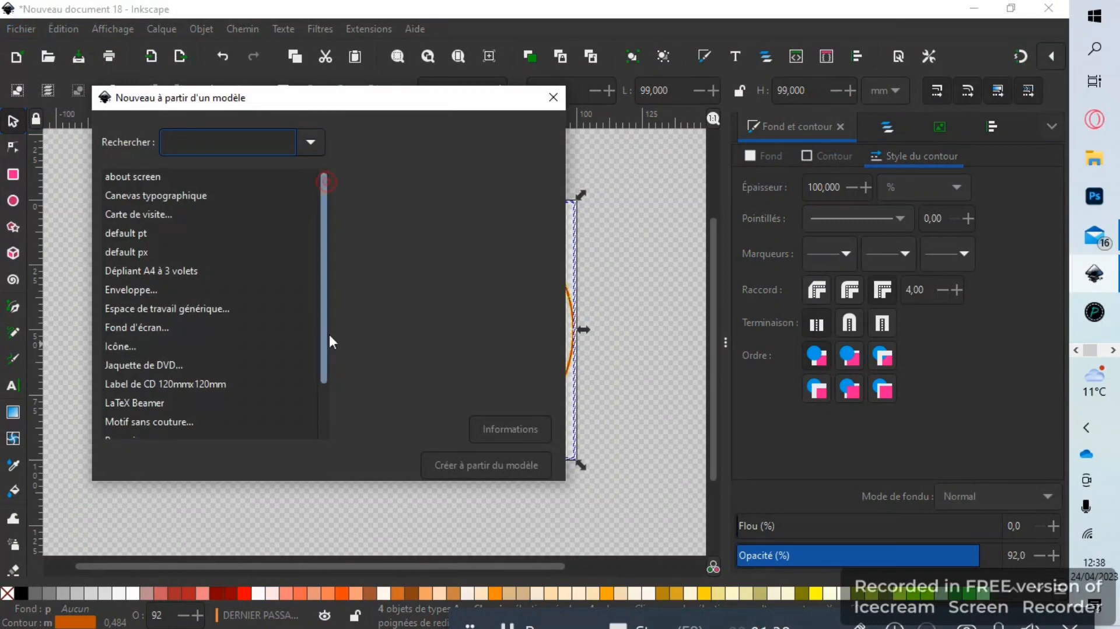
left_click_drag(331, 342, 331, 395)
left_click(133, 394)
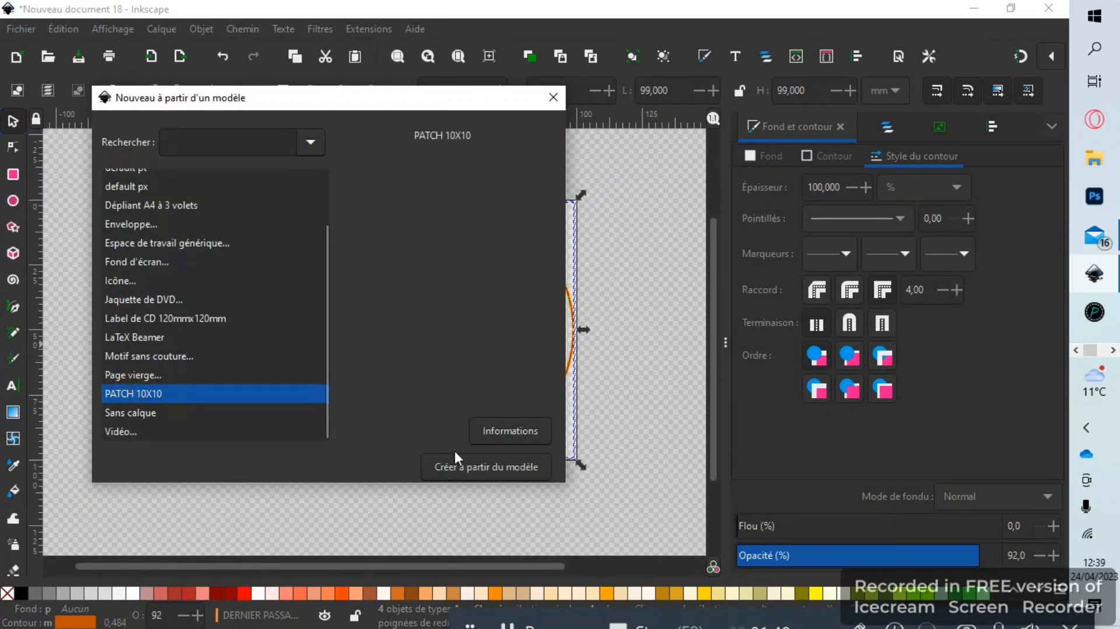
left_click(487, 470)
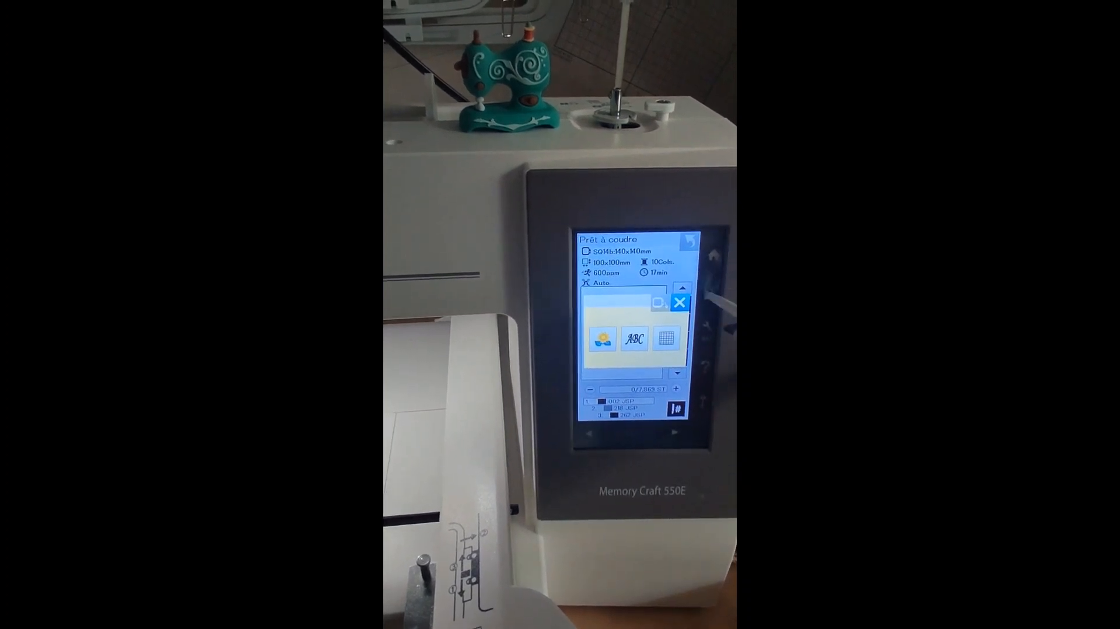
left_click(661, 300)
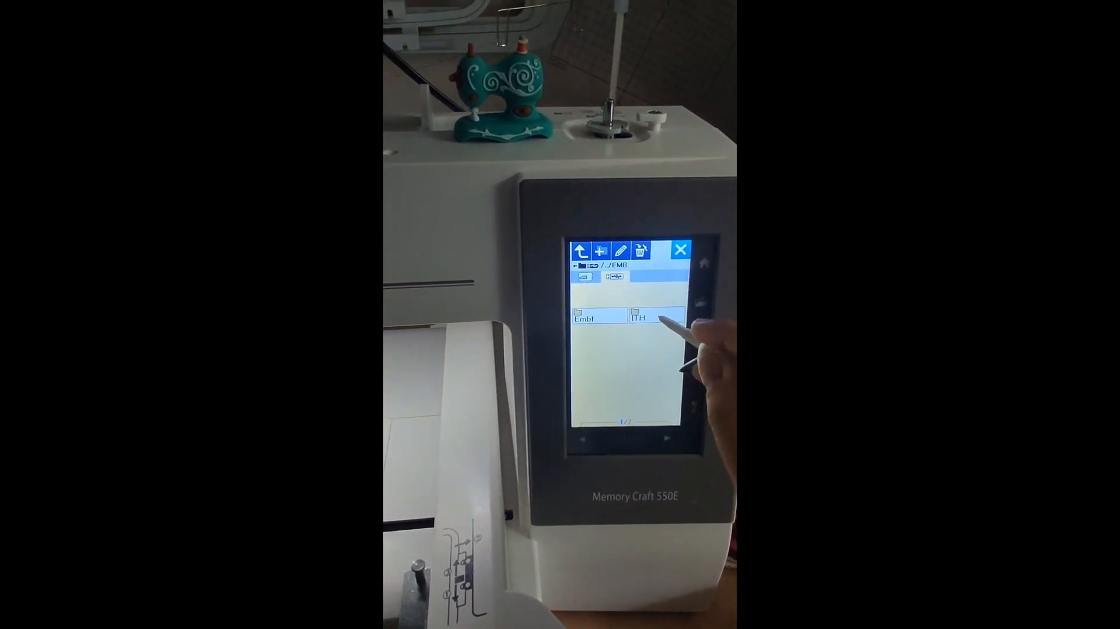
left_click(655, 316)
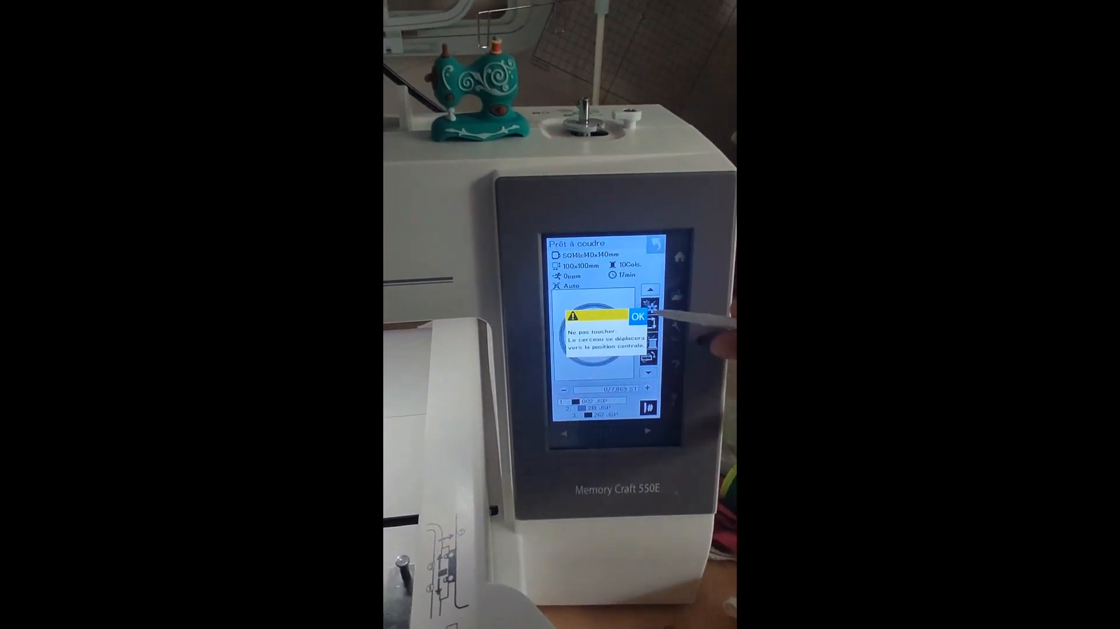
left_click(634, 320)
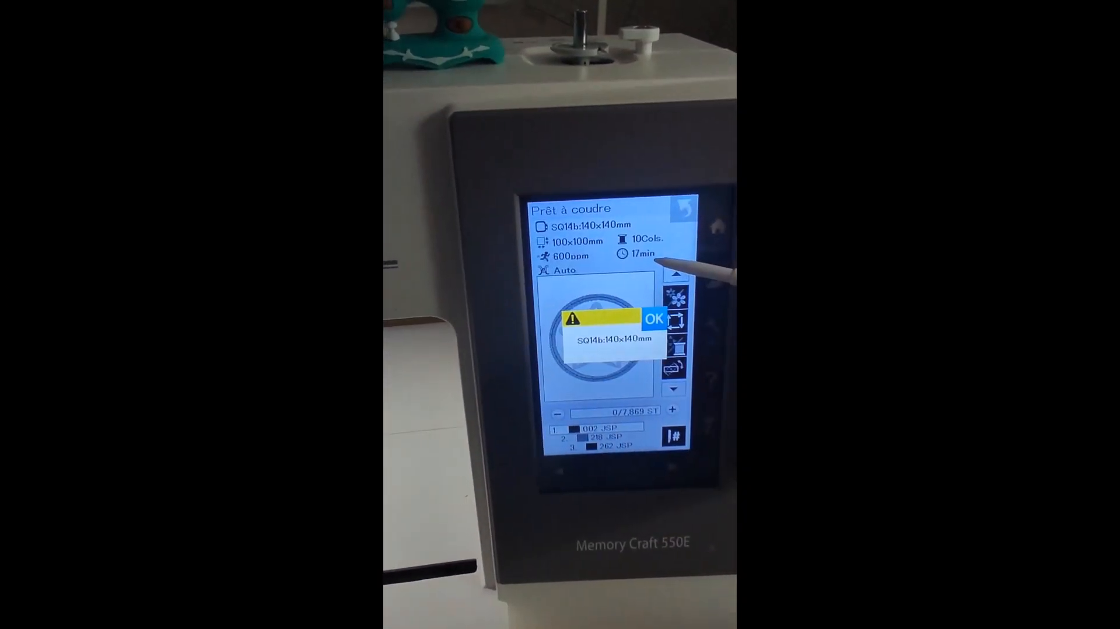
left_click(689, 297)
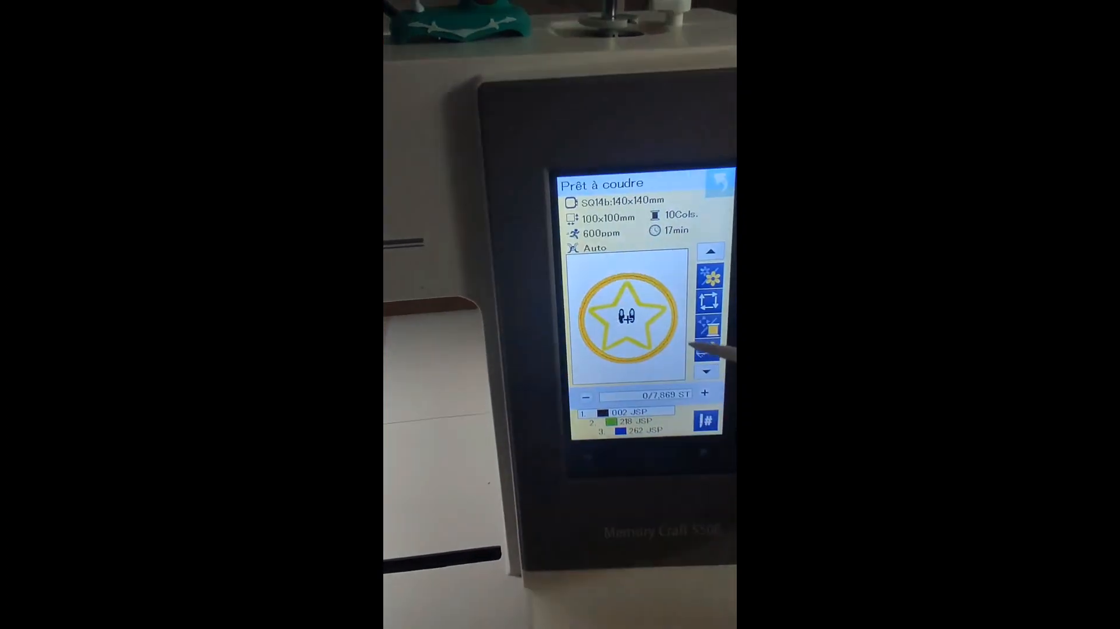